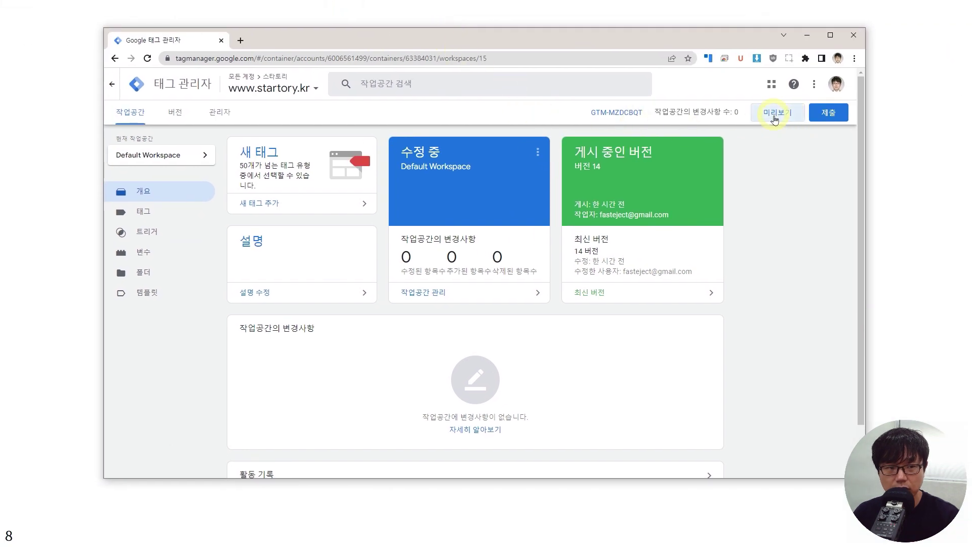
left_click(775, 113)
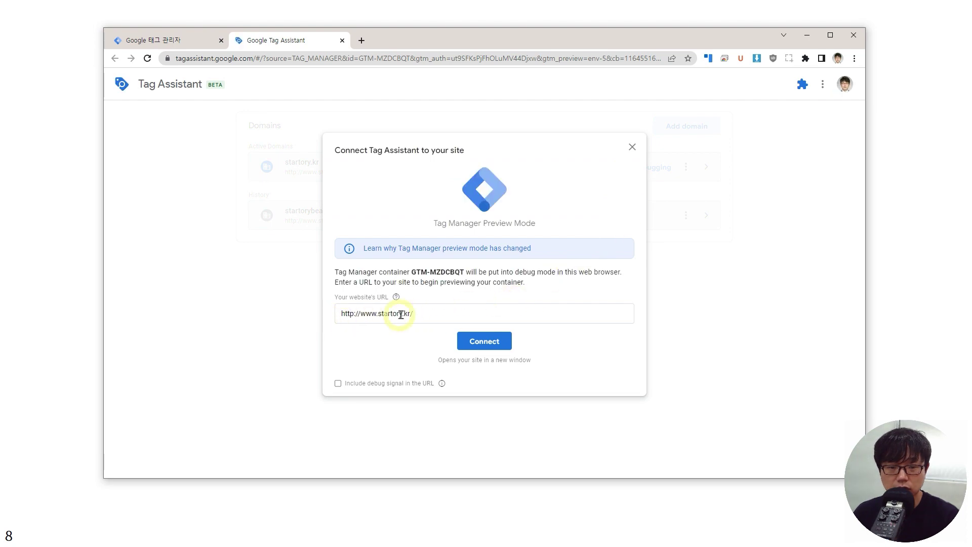
left_click(478, 340)
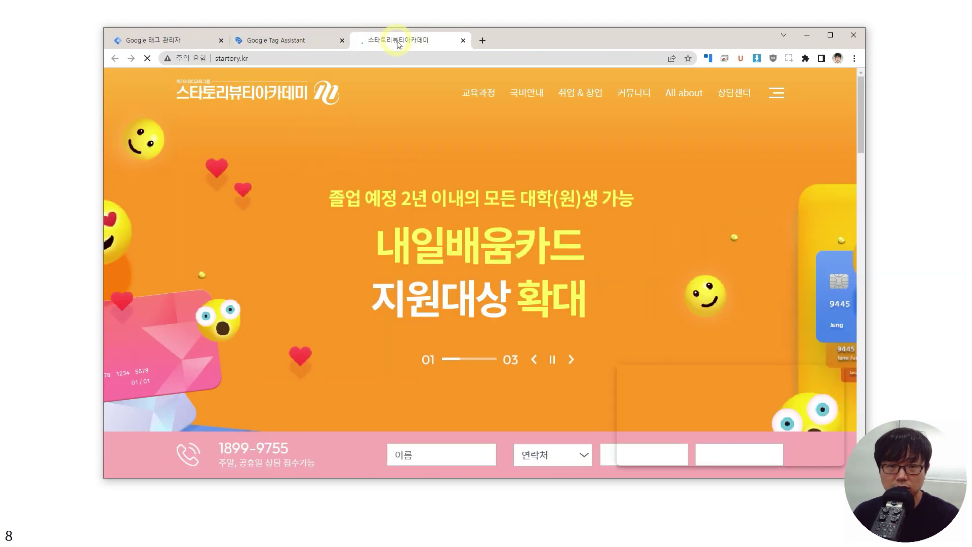
left_click_drag(397, 41, 415, 65)
key("super+Left")
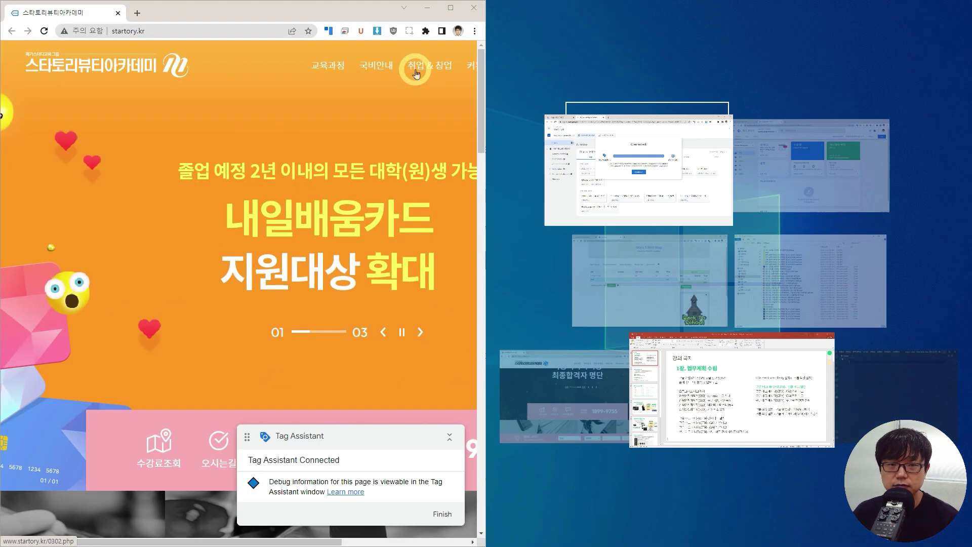
left_click(588, 167)
left_click(725, 229)
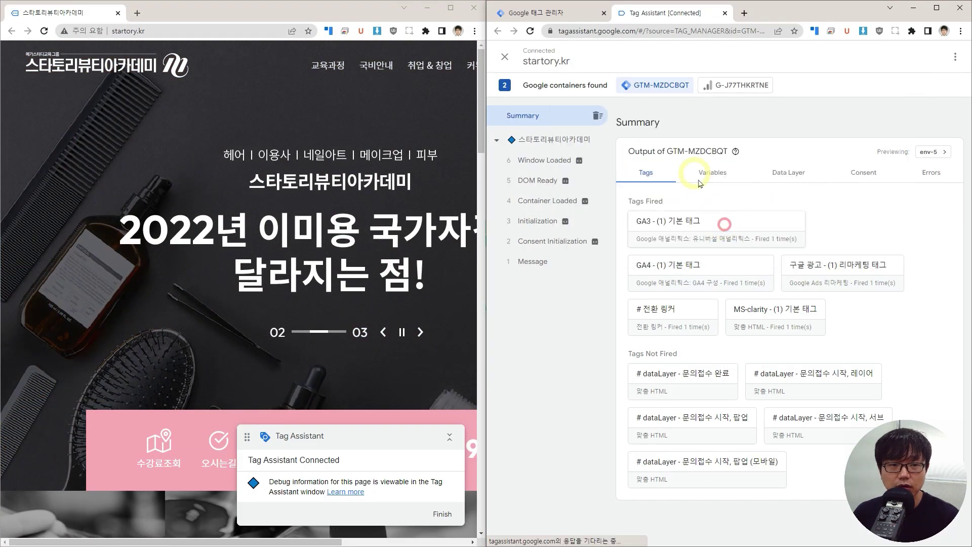
Step: Collapse the Tag Assistant badge on the site and move it just below the page header
left_click(538, 12)
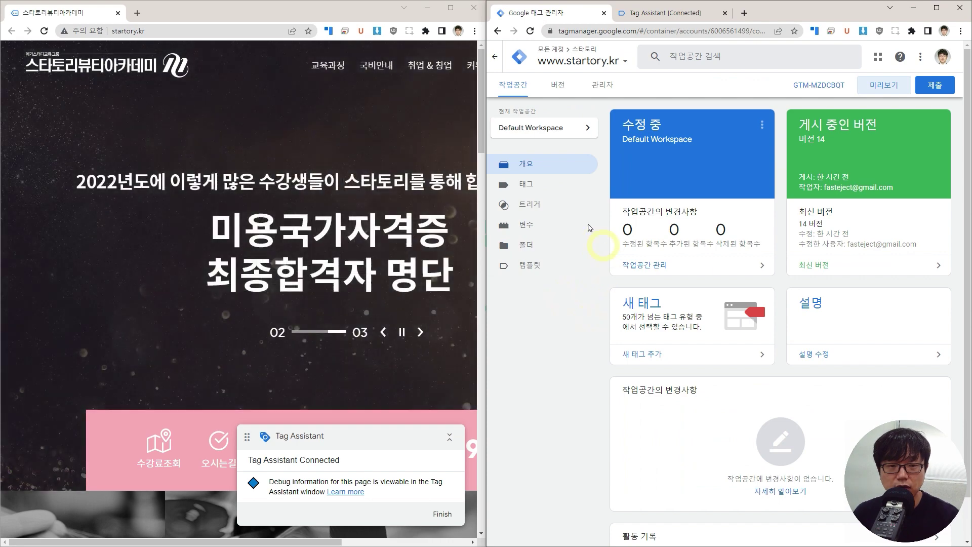
left_click_drag(282, 539, 326, 486)
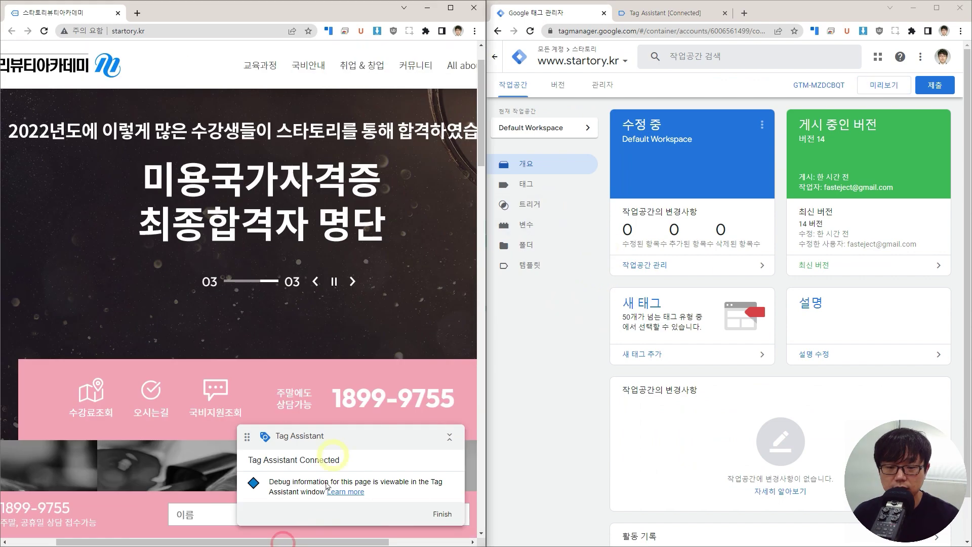
left_click(450, 438)
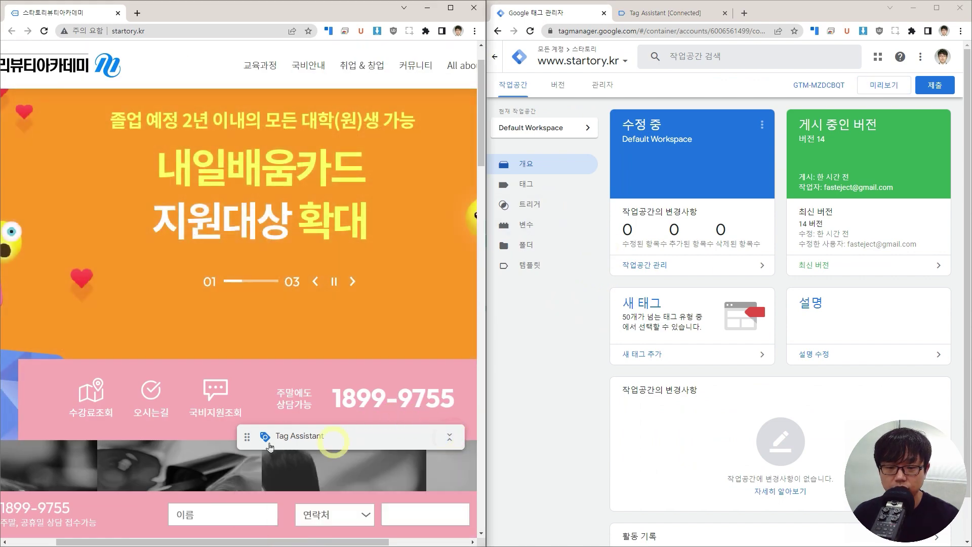
left_click_drag(245, 445, 89, 189)
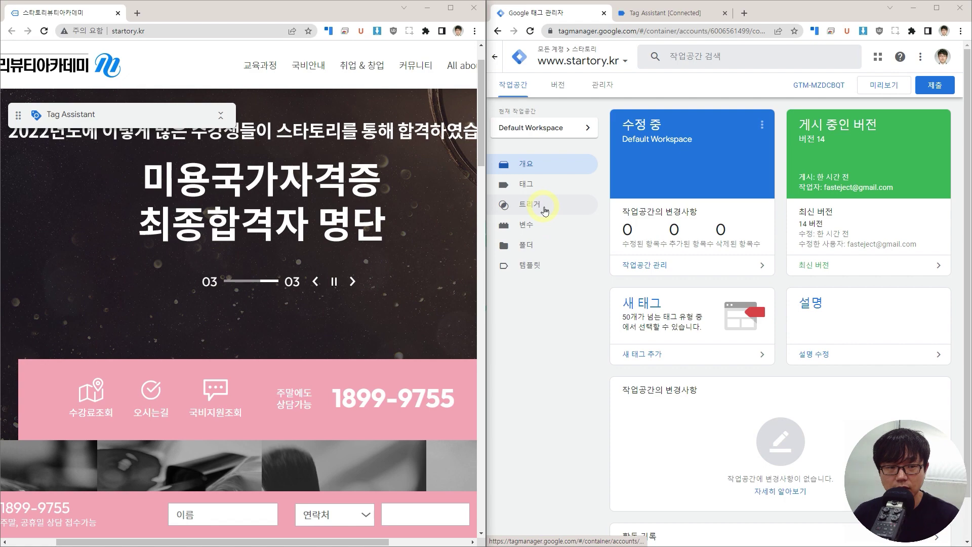
Step: Display the trigger list of the Default Workspace in Tag Manager
left_click(545, 209)
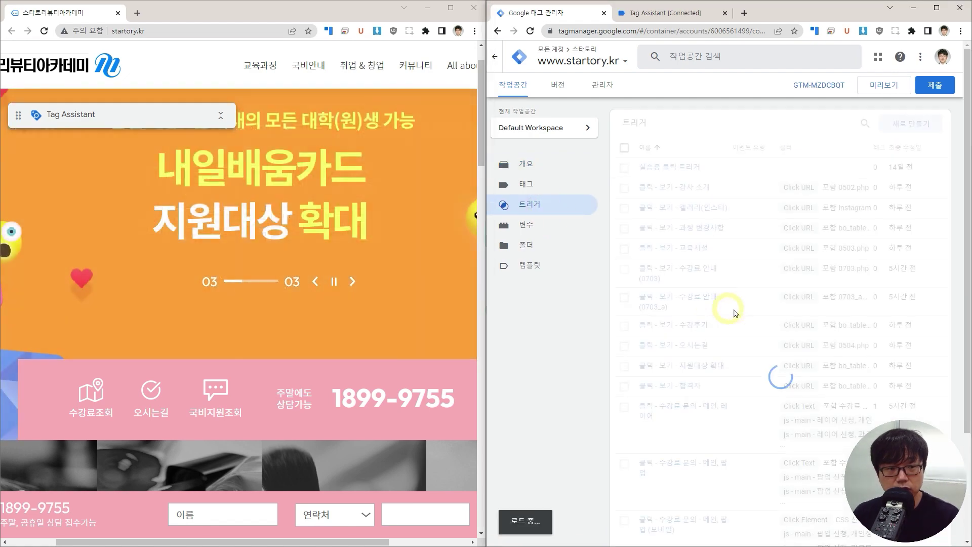
scroll(684, 364, "down", 2)
scroll(694, 370, "up", 3)
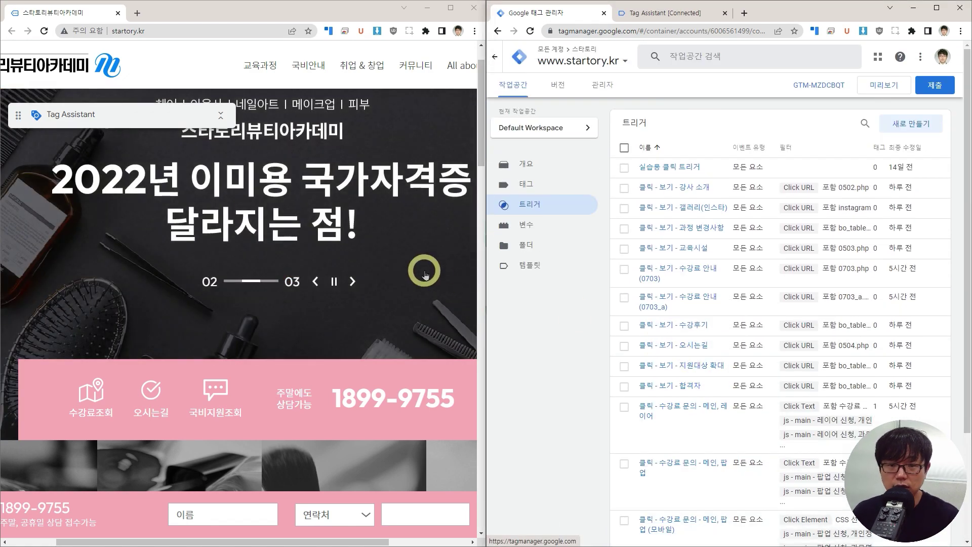
Step: Look through the site's home page sections and visit the 강사소개 page
left_click(424, 274)
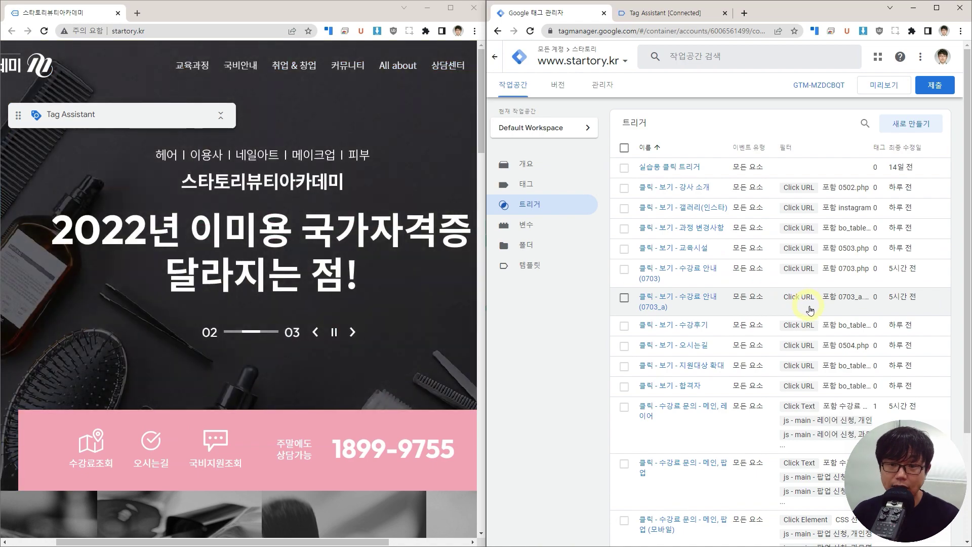
scroll(219, 387, "down", 5)
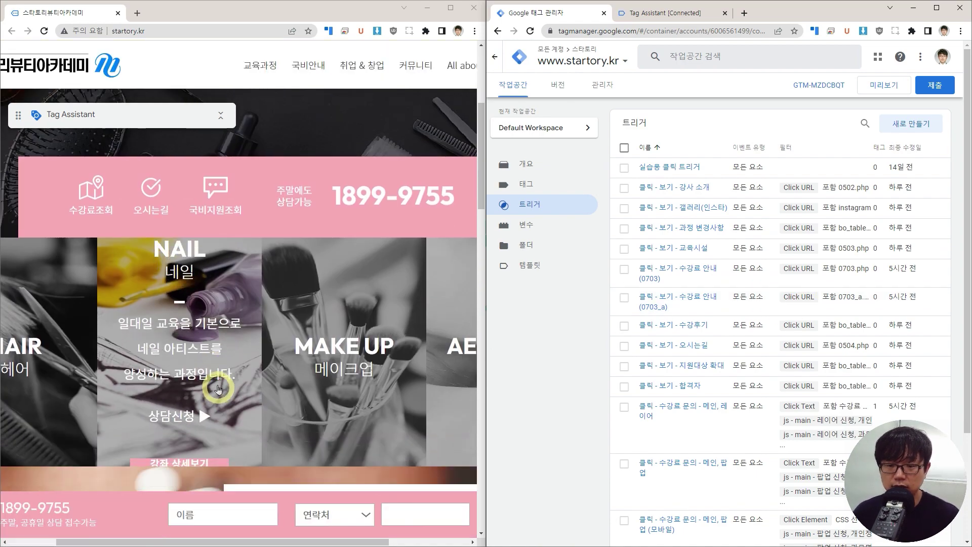
scroll(218, 389, "down", 4)
scroll(201, 234, "left", 3)
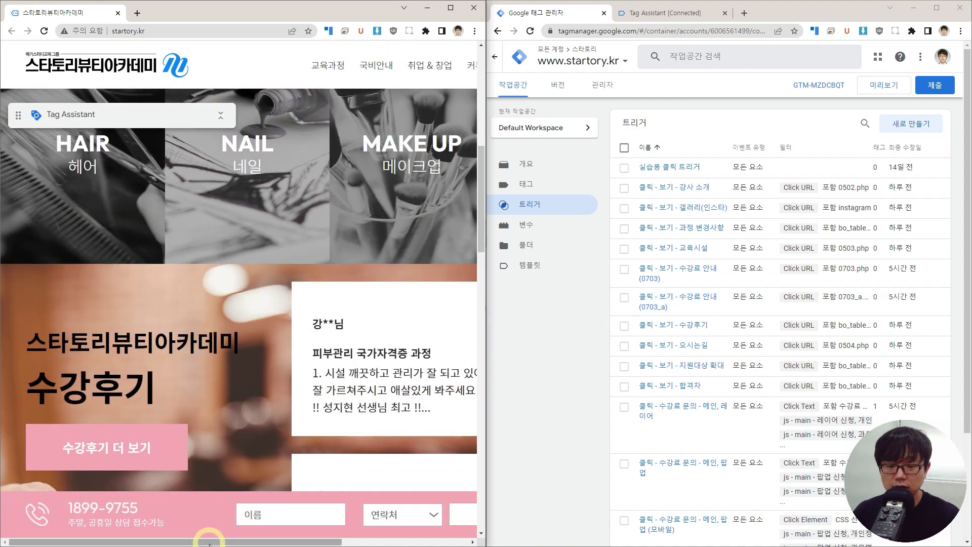
scroll(213, 540, "right", 3)
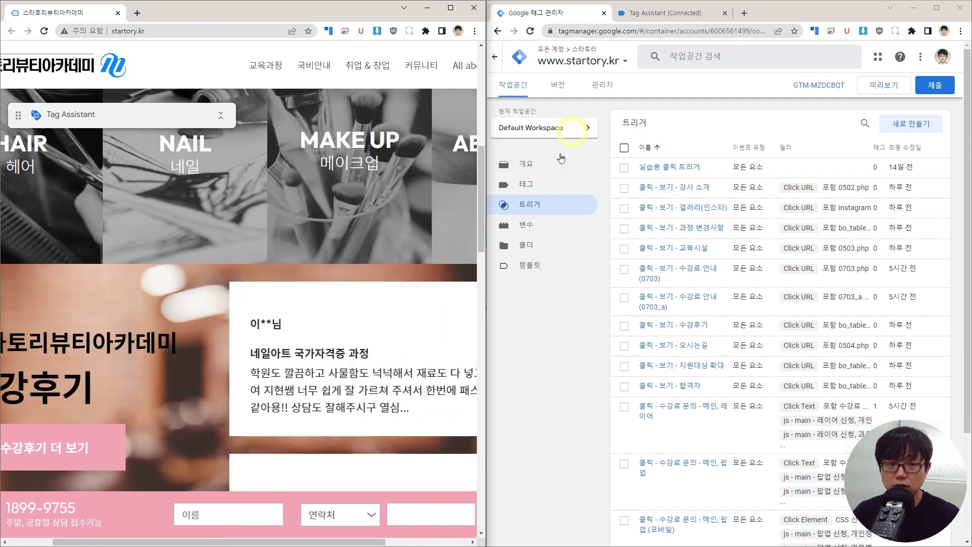
left_click(265, 70)
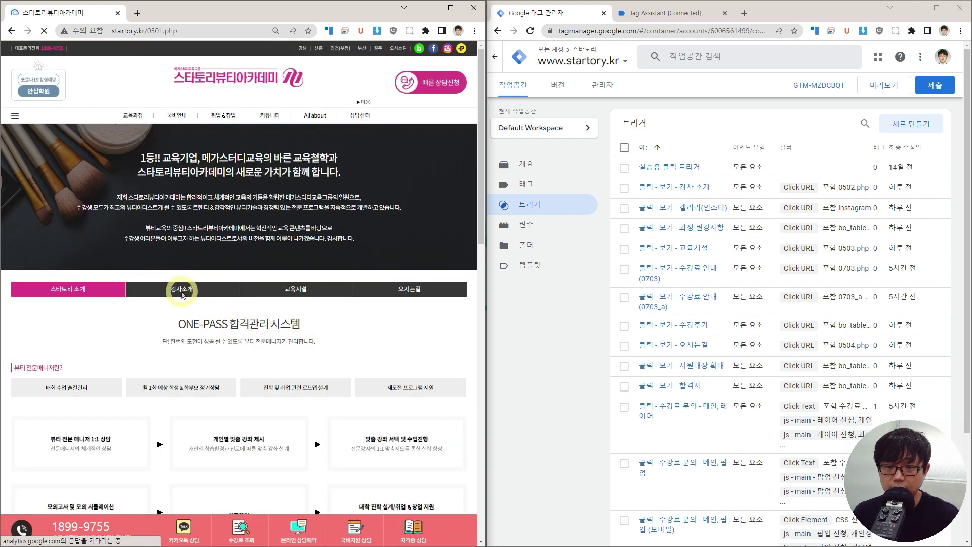
left_click(183, 293)
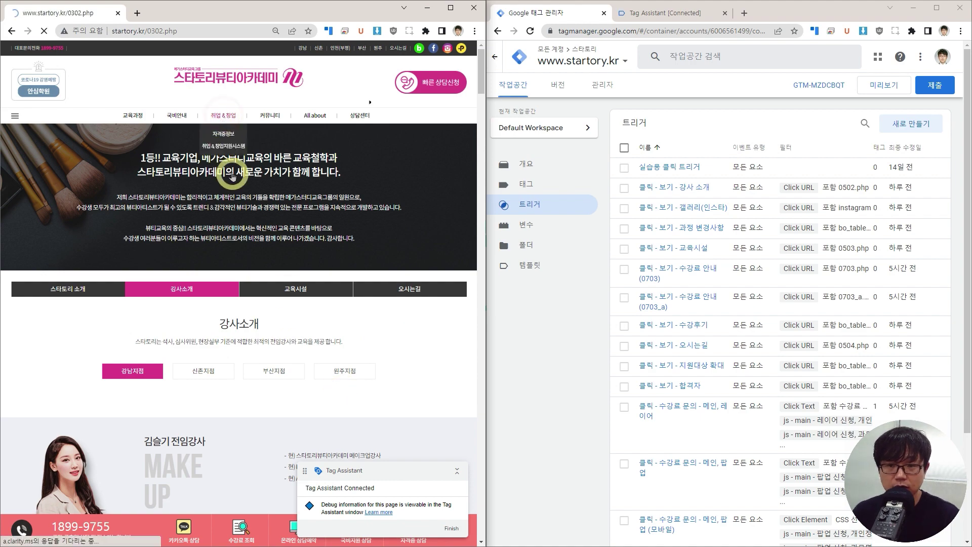
Step: Look through the national certificate information on the site's 자격증정보 page
left_click(177, 224)
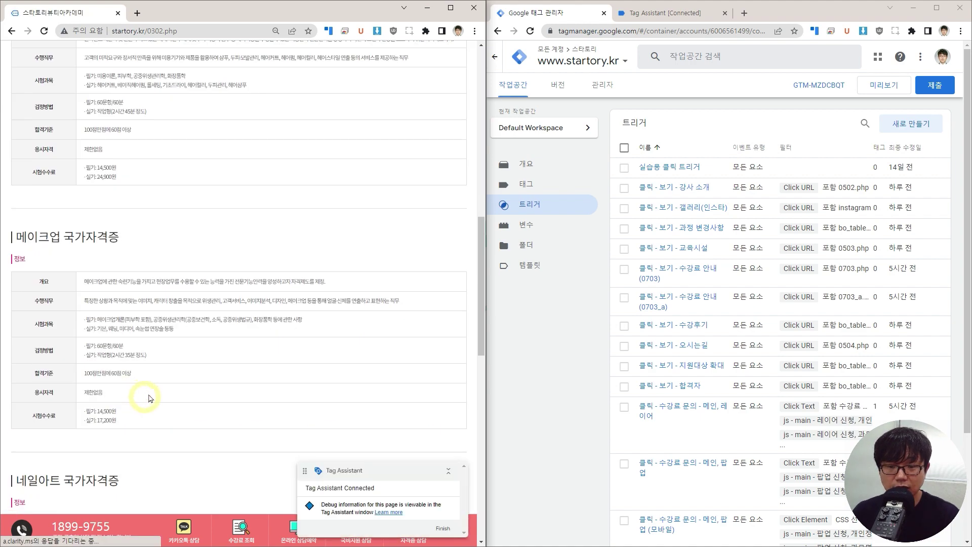
scroll(147, 400, "down", 5)
scroll(147, 400, "up", 12)
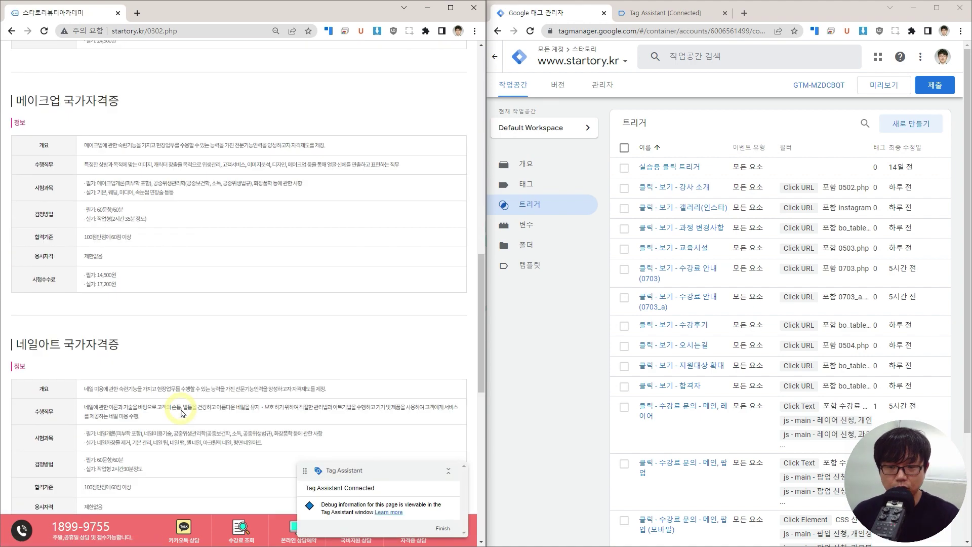
scroll(215, 322, "up", 3)
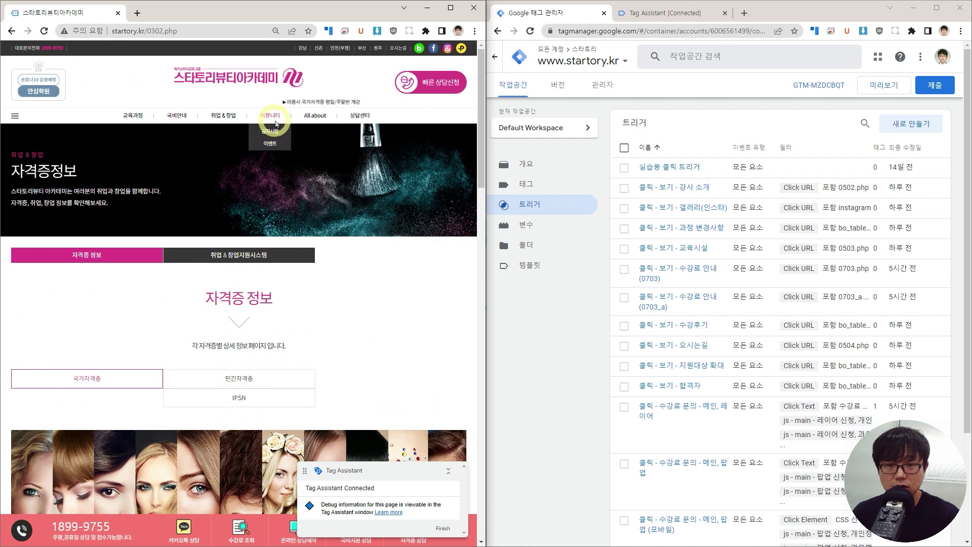
Step: Return to the site's 강사소개 page in the All about section
mouse_move(315, 116)
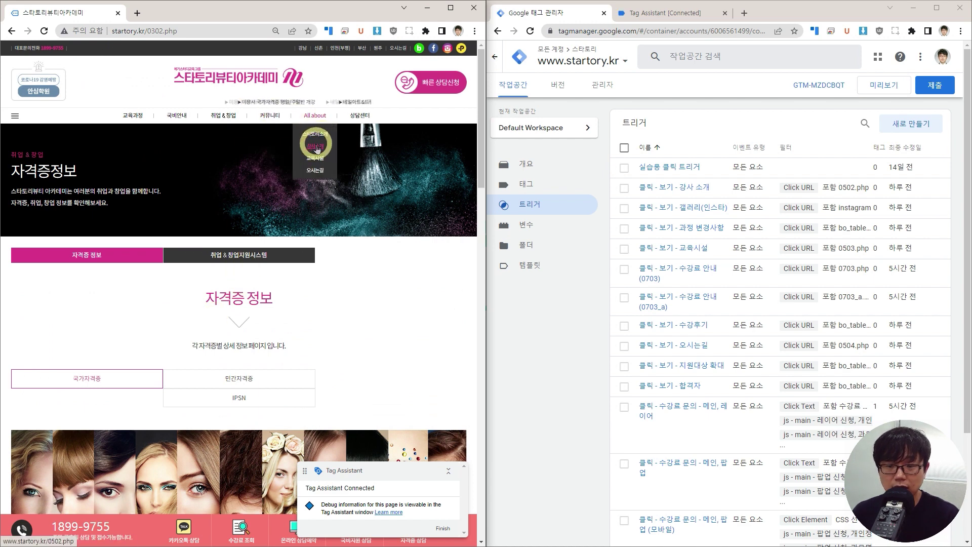
left_click(317, 148)
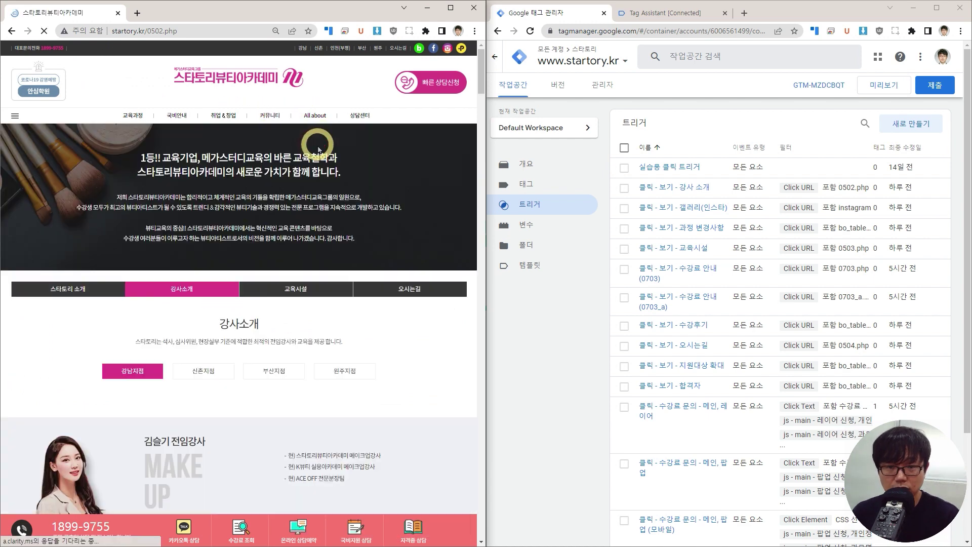
left_click(272, 292)
left_click(183, 293)
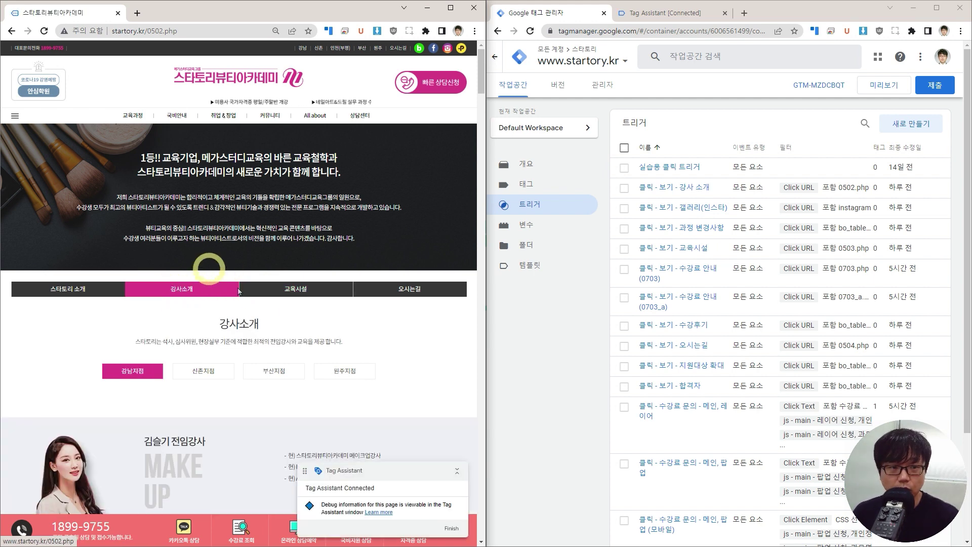
Step: Check the Tag Assistant summary and examine the configuration of the 실습용 클릭 트리거 trigger
left_click(653, 13)
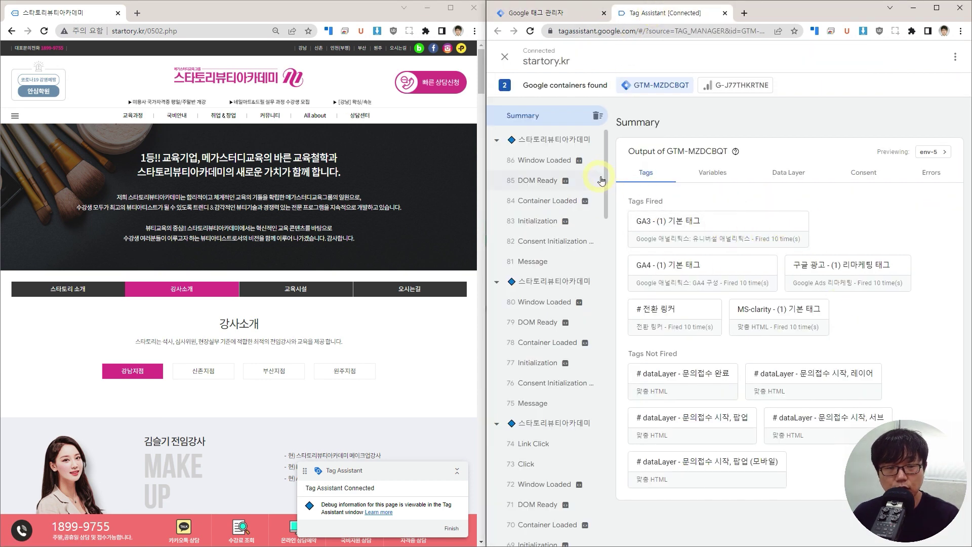
left_click(565, 20)
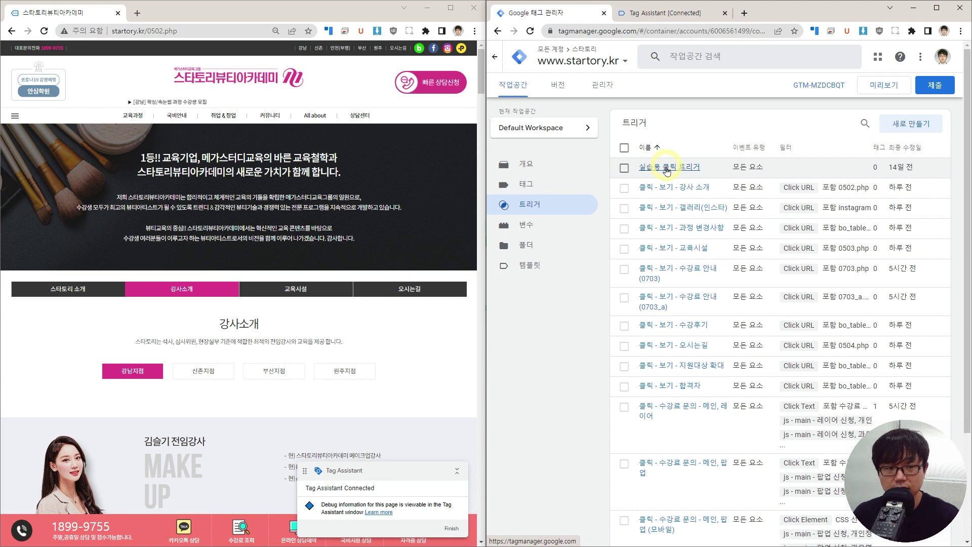
left_click(667, 168)
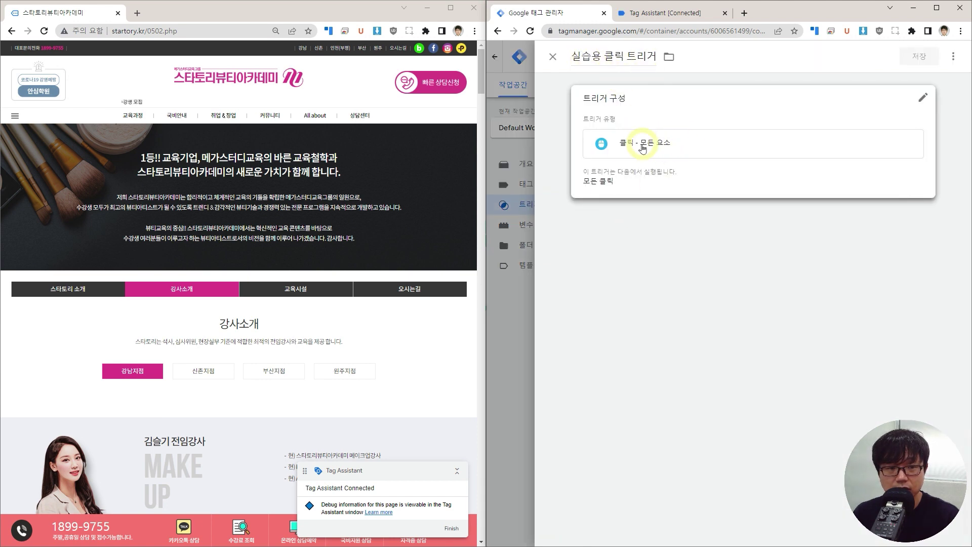
left_click(554, 58)
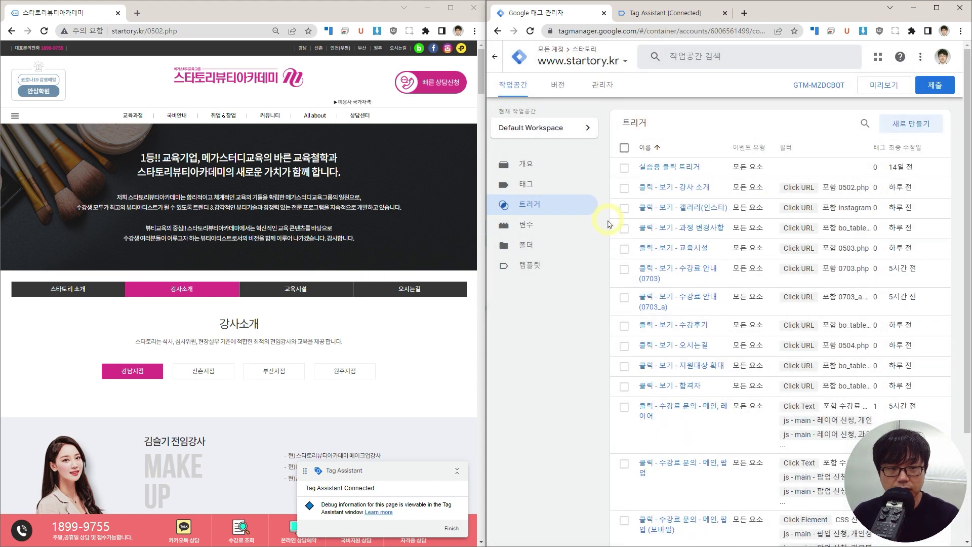
Step: Generate several test clicks in the 강사소개 page's content area and select the newest Click event in Tag Assistant
key("ctrl+Tab")
left_click(542, 162)
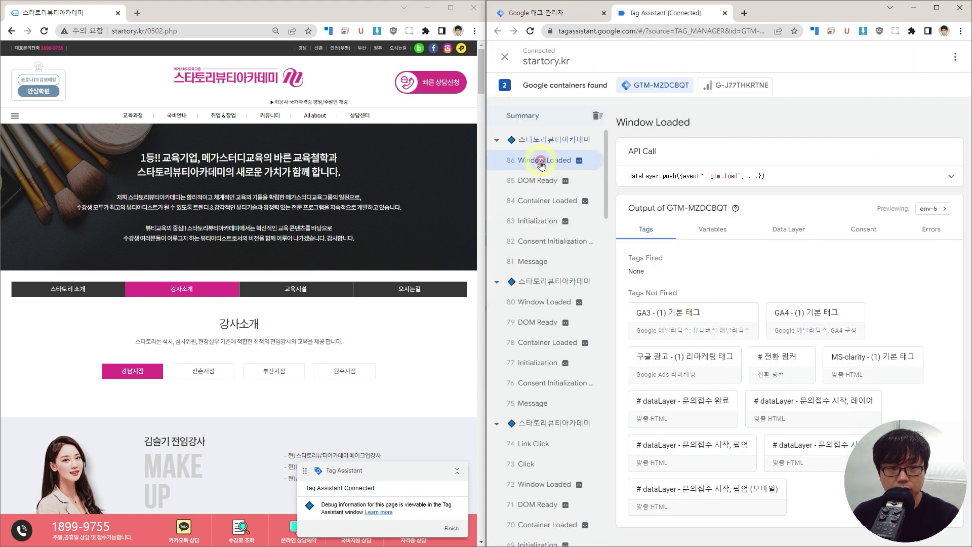
left_click(430, 326)
left_click(425, 369)
left_click(449, 355)
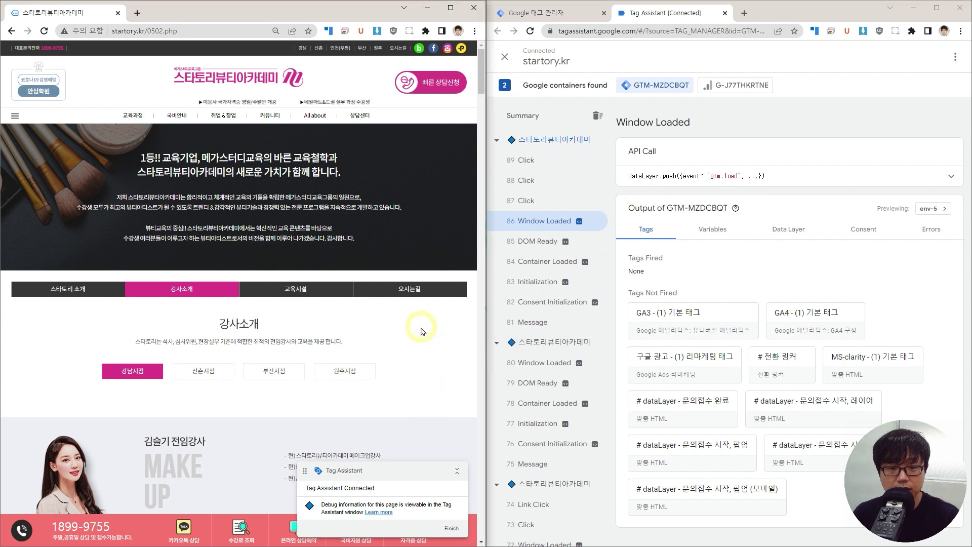
left_click(421, 327)
left_click(533, 161)
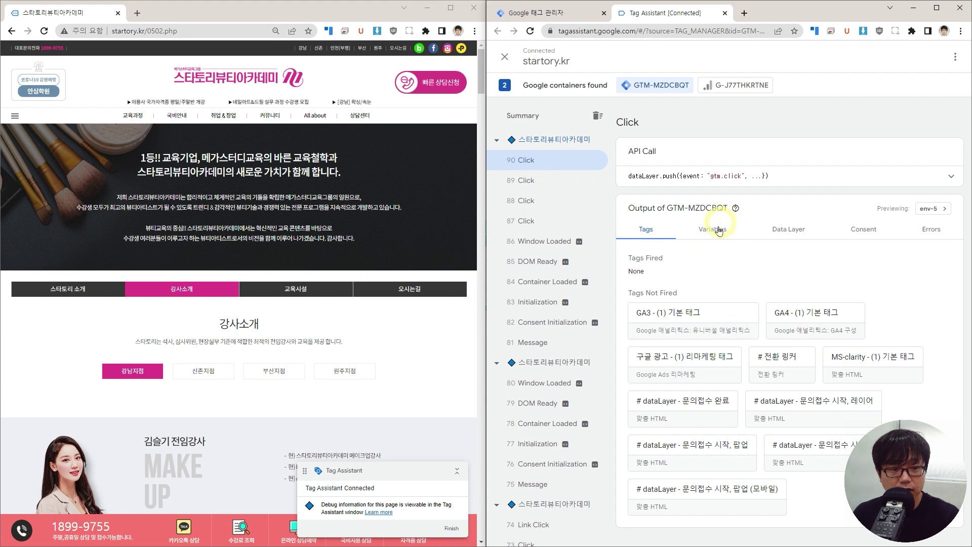
Step: Examine the variables of the selected Click event, focusing on the Click Text value
left_click(709, 229)
scroll(724, 307, "down", 2)
scroll(730, 311, "down", 2)
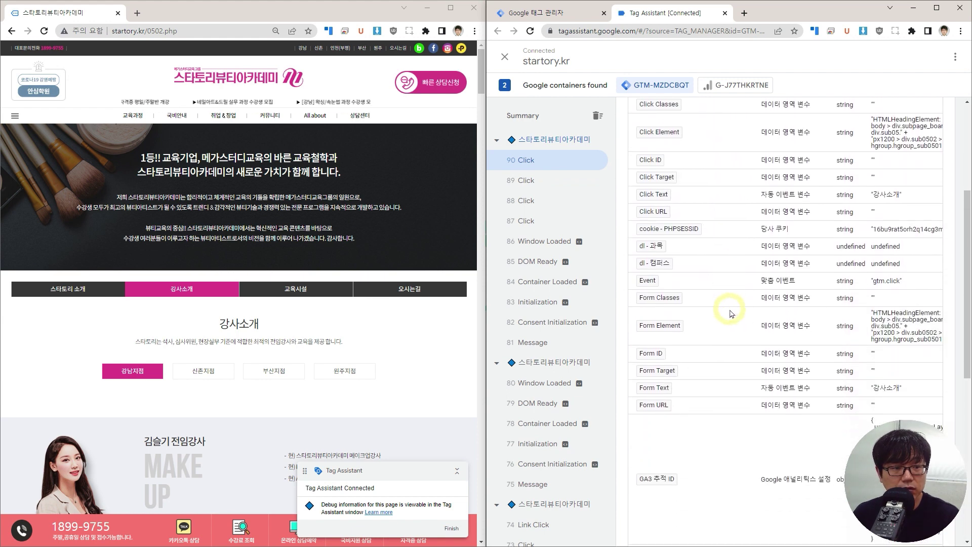
scroll(759, 299, "up", 2)
scroll(815, 281, "down", 1)
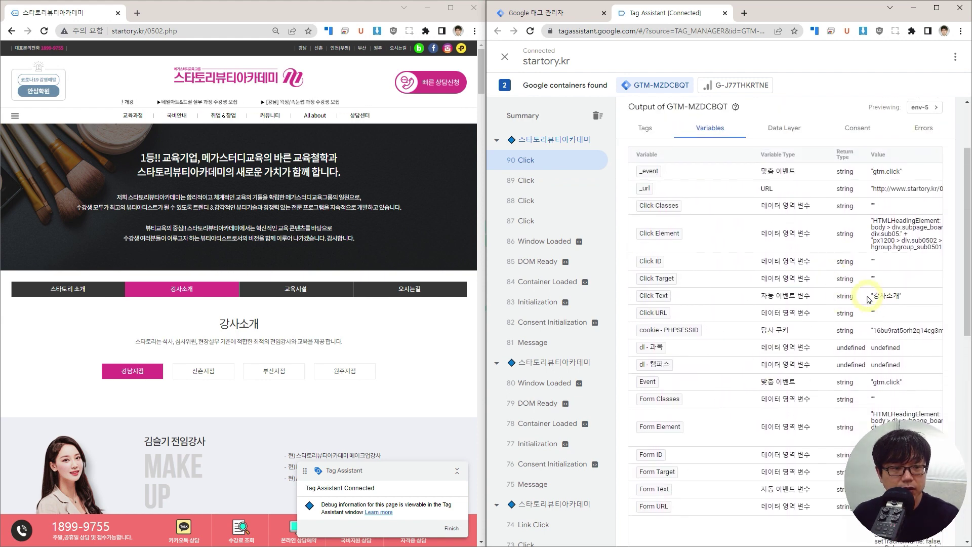
left_click_drag(870, 296, 913, 302)
left_click(911, 303)
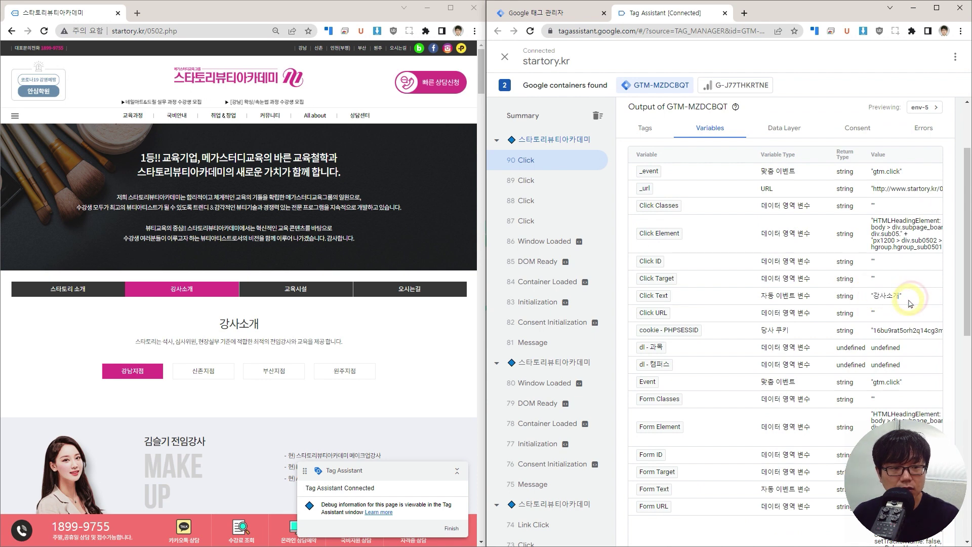
Step: Generate a test click on the instructor profile section and examine the Click Classes value of the resulting event
scroll(390, 420, "down", 2)
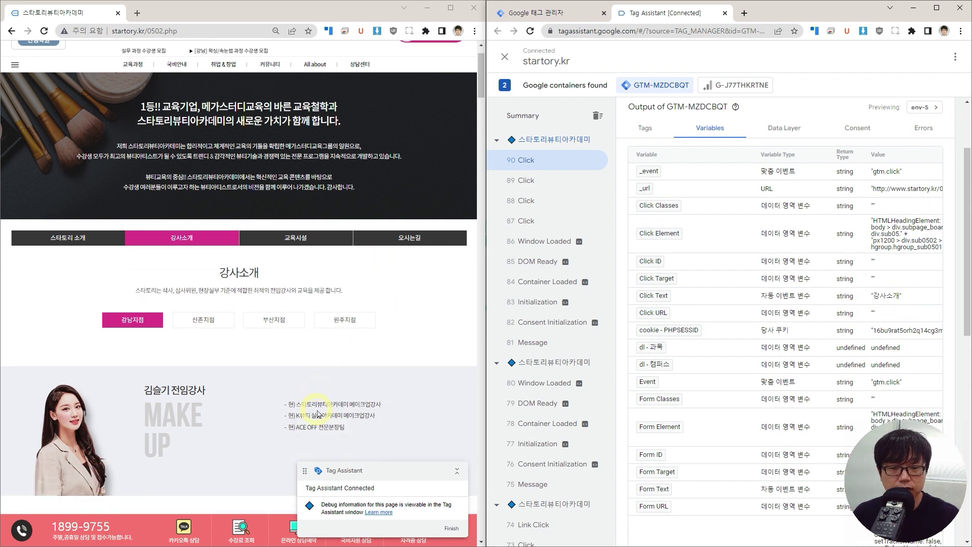
left_click(324, 444)
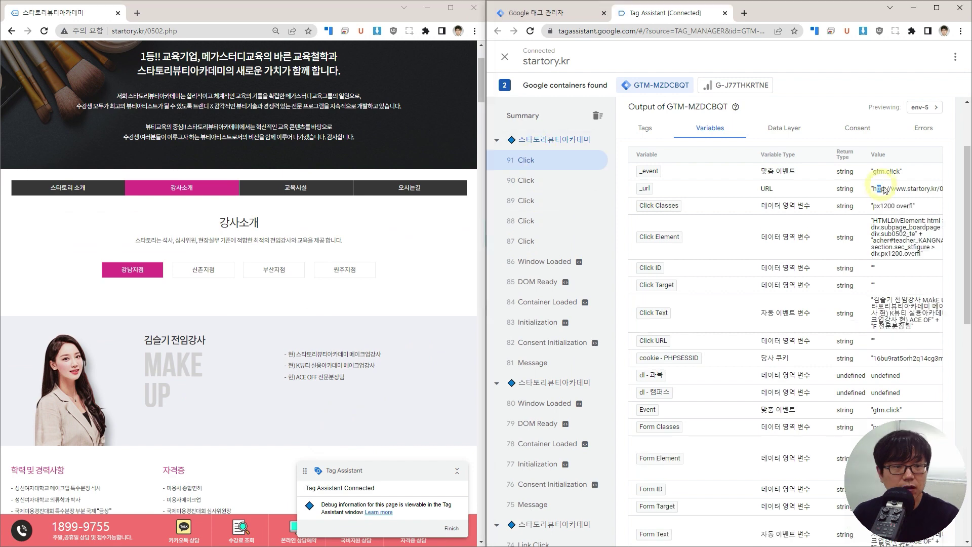
left_click(872, 207)
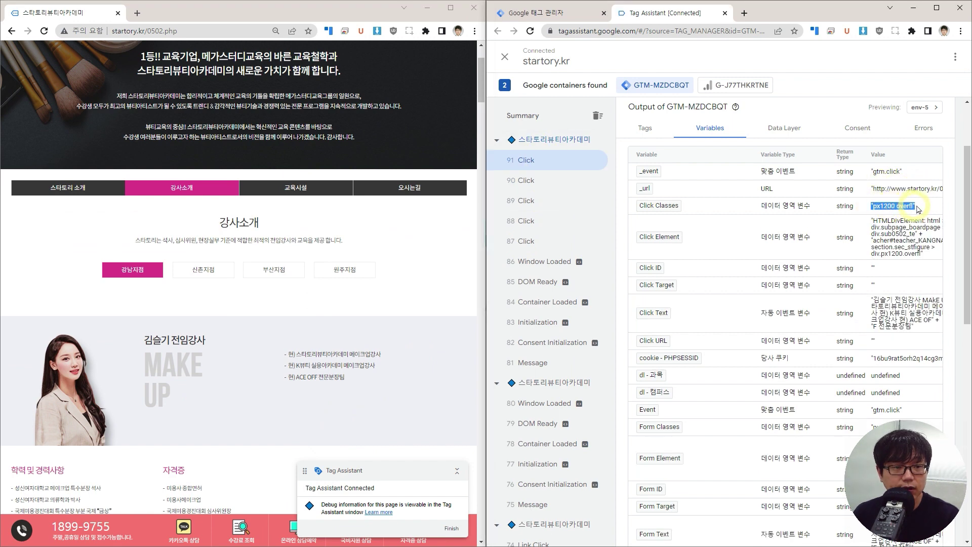
Step: Examine the remaining variables of the selected Click event, from Click Element through the form variables
left_click(896, 230)
scroll(861, 263, "down", 1)
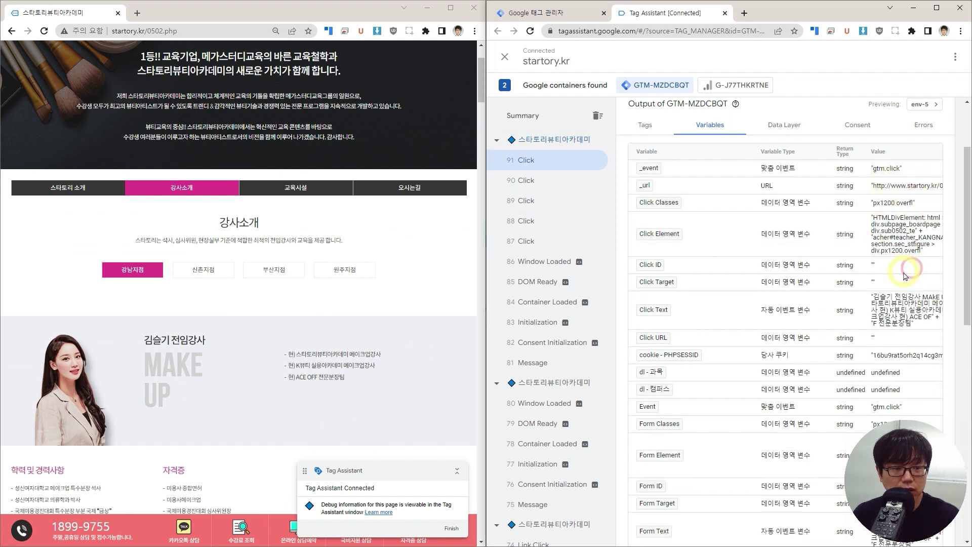
scroll(855, 279, "down", 2)
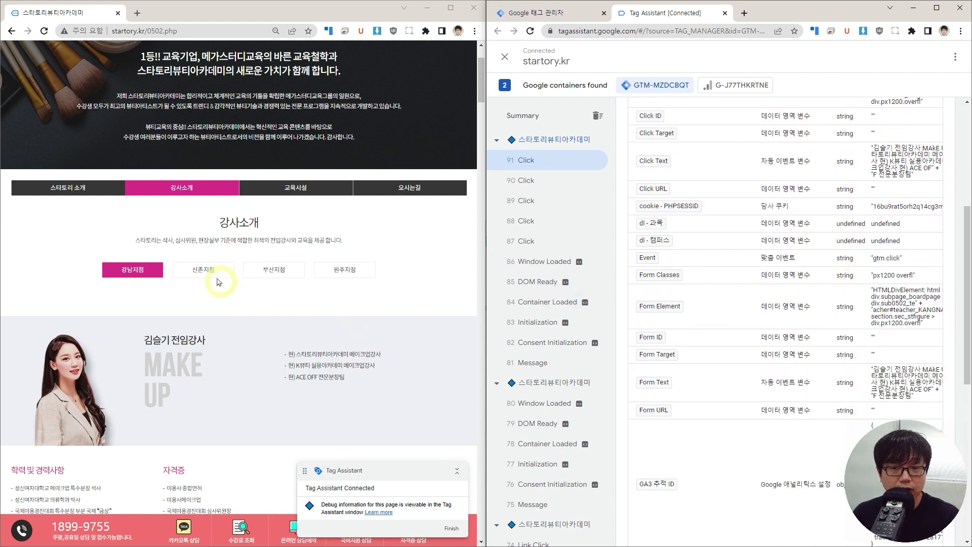
Step: Generate a test click on the site's 강사소개 page tab and examine the full Click URL value of the resulting Link Click event
left_click(186, 189)
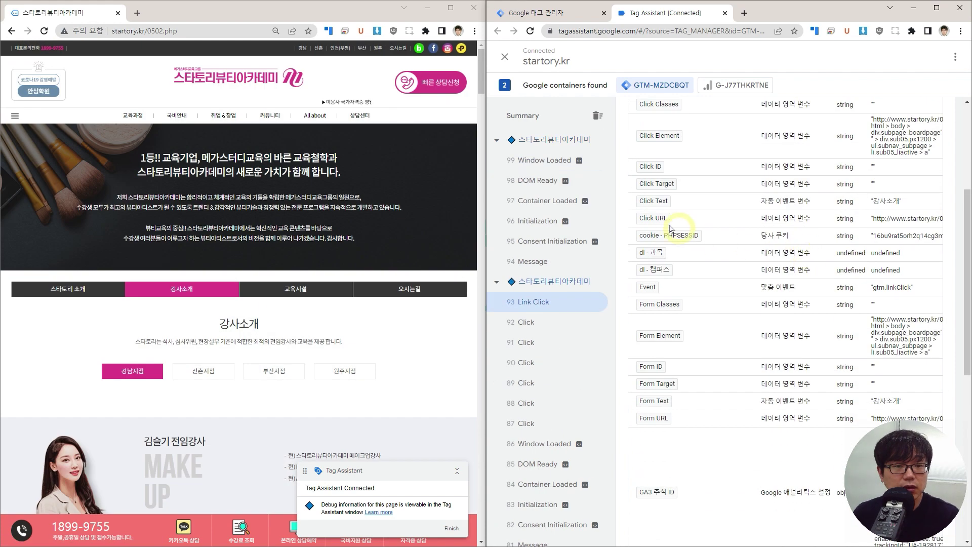
key("super+Down")
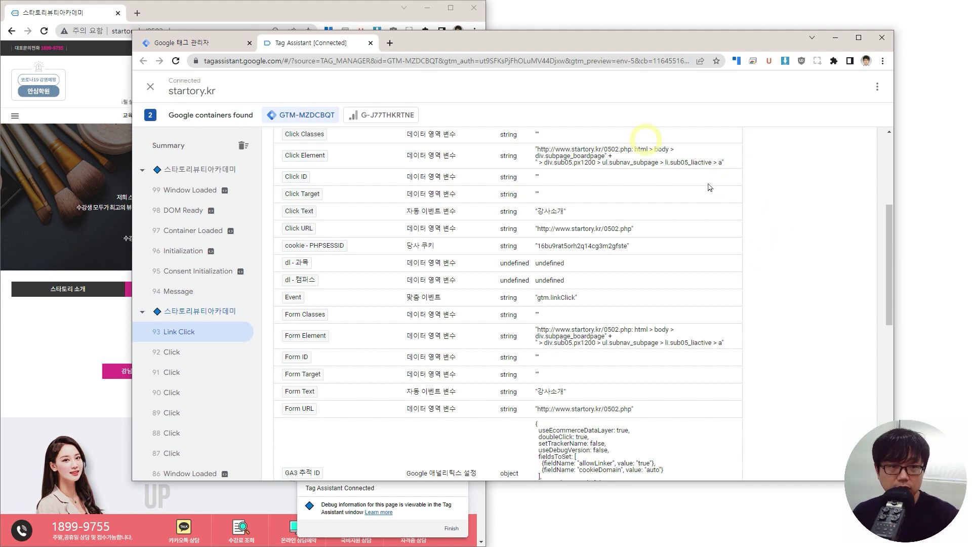
key("super+Right")
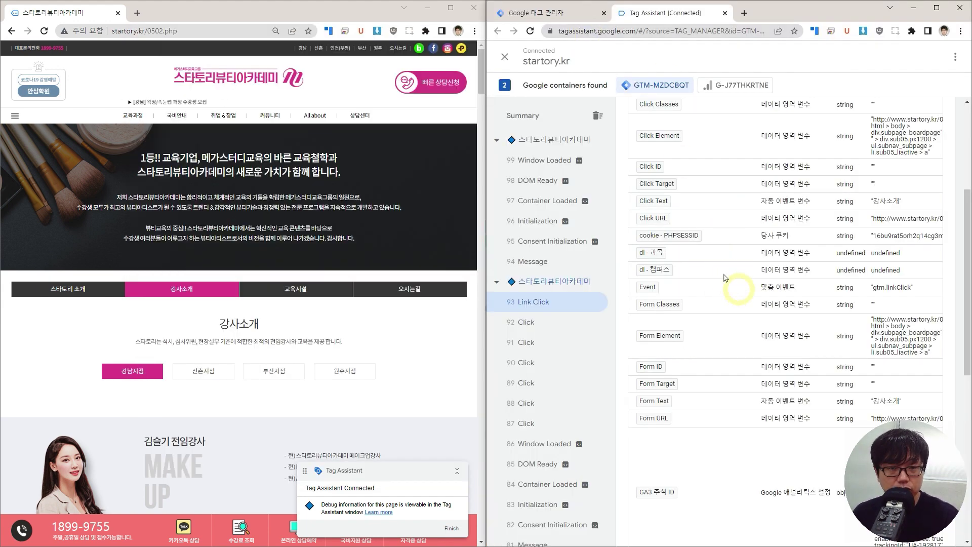
Step: Start a new trigger in Google Tag Manager and name it "클릭 - 보기 - 강사 소개"
left_click(550, 17)
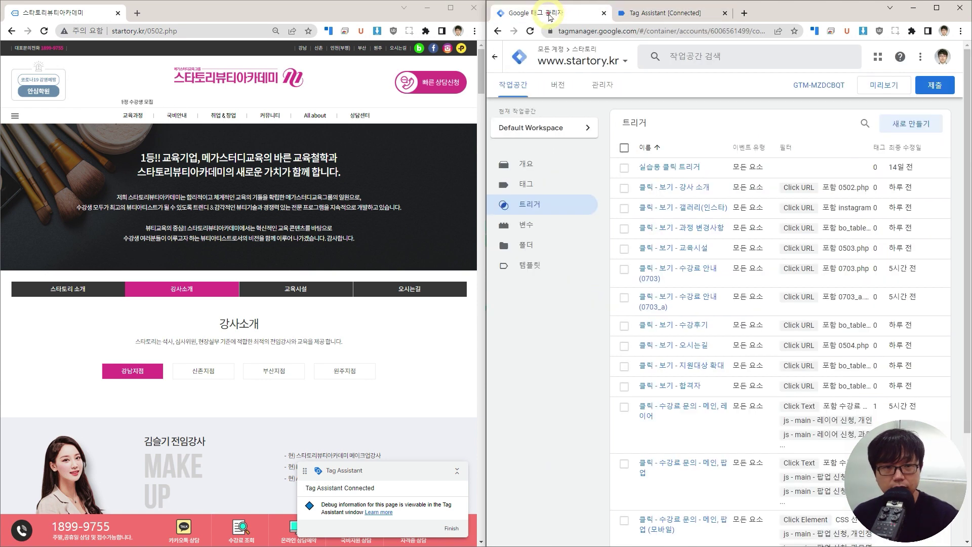
left_click(903, 124)
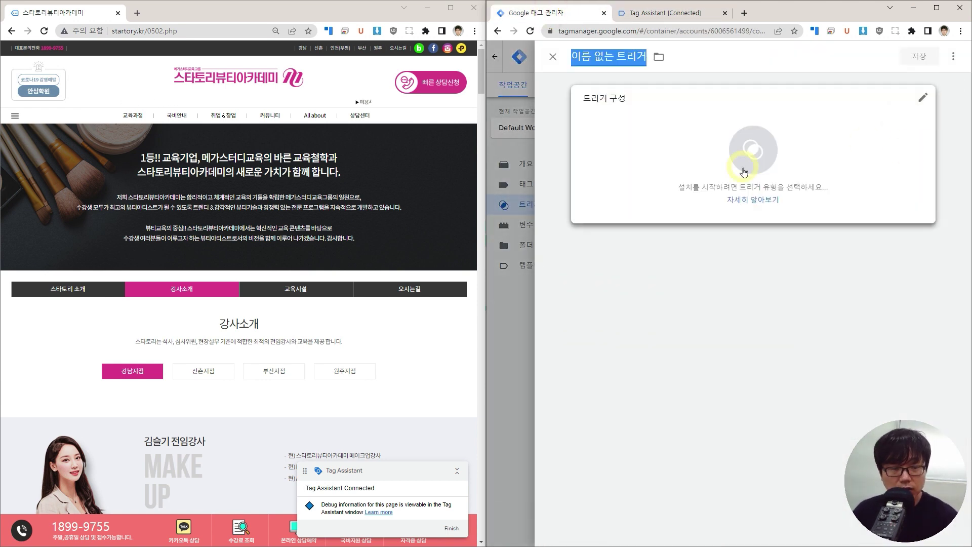
key("BackSpace")
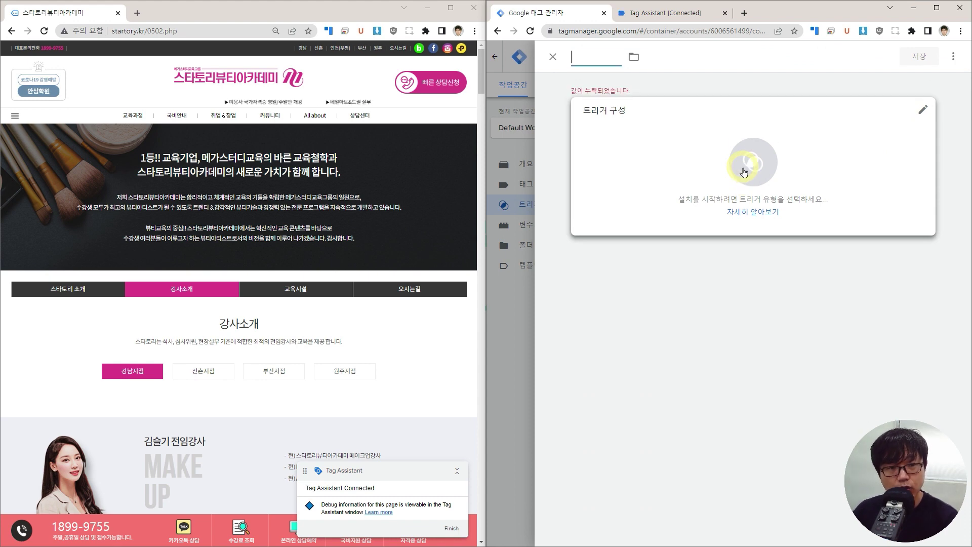
type("클릭 -")
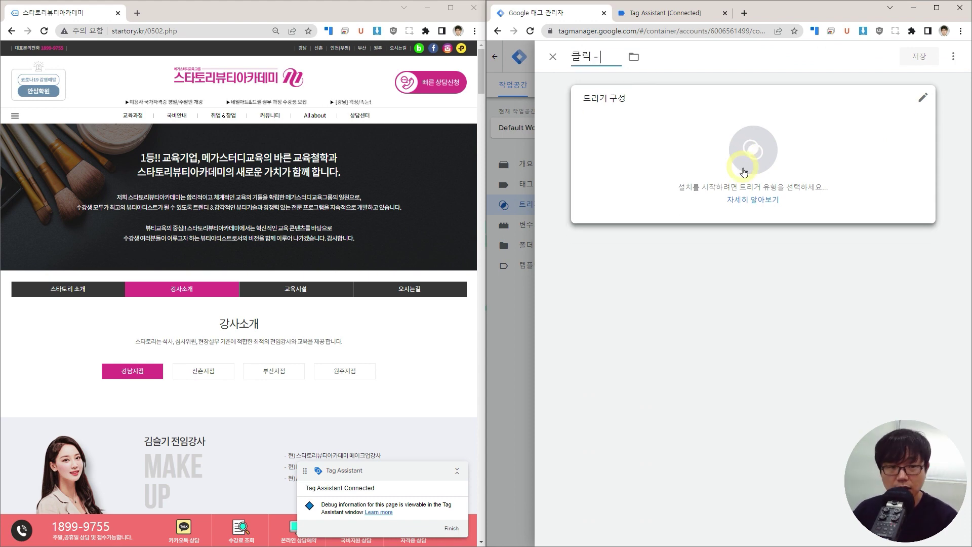
type(" 보기 - 강사 소개")
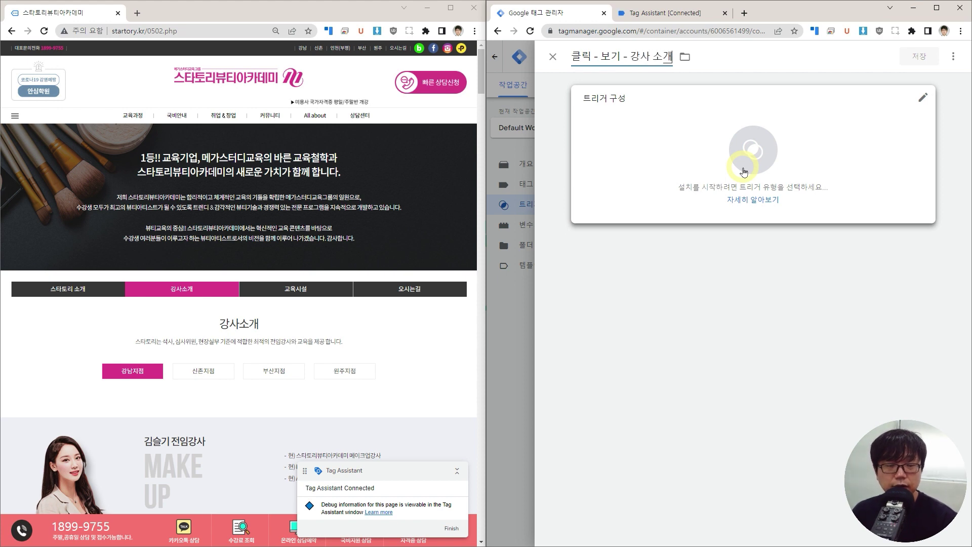
Step: Set the new trigger's type to 클릭 - 모든 요소 and restrict it to 일부 클릭
left_click(744, 172)
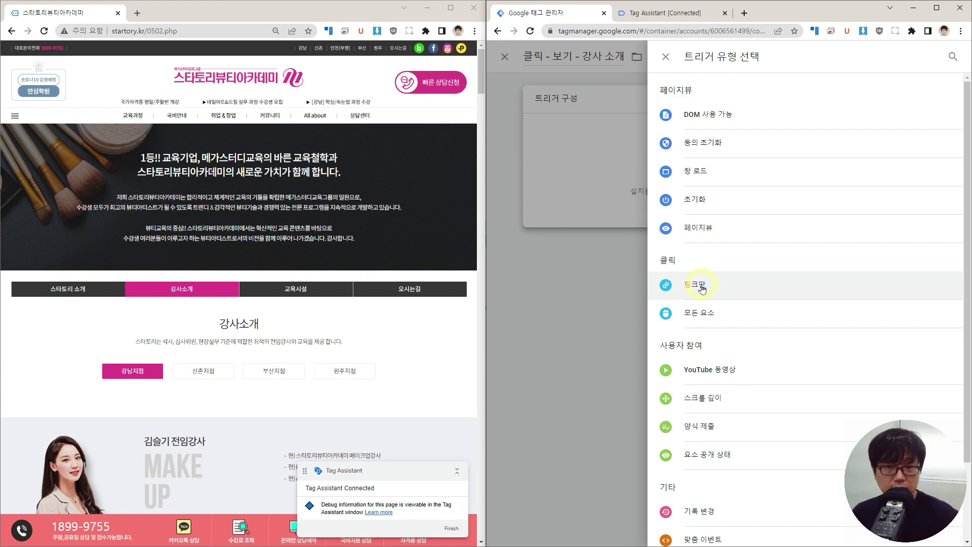
left_click(696, 312)
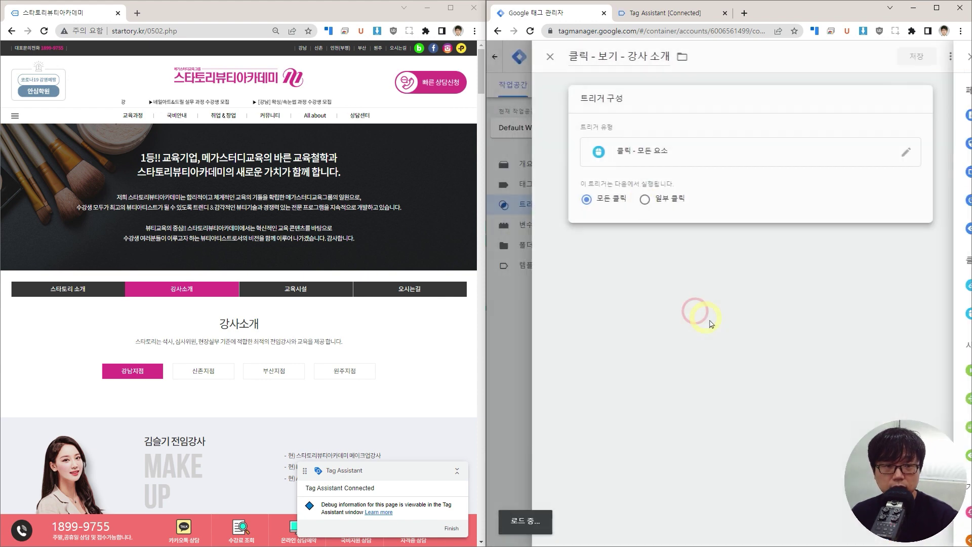
left_click(649, 201)
left_click(661, 243)
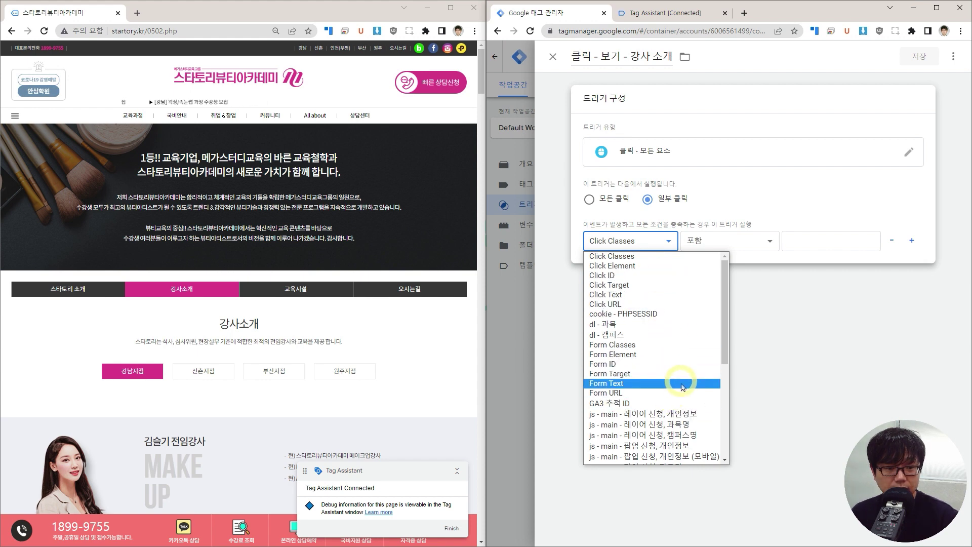
Step: Place Tag Assistant beside the trigger form and set the firing condition to Click URL 포함 "0502.php"
left_click_drag(658, 13, 3, 76)
left_click(643, 245)
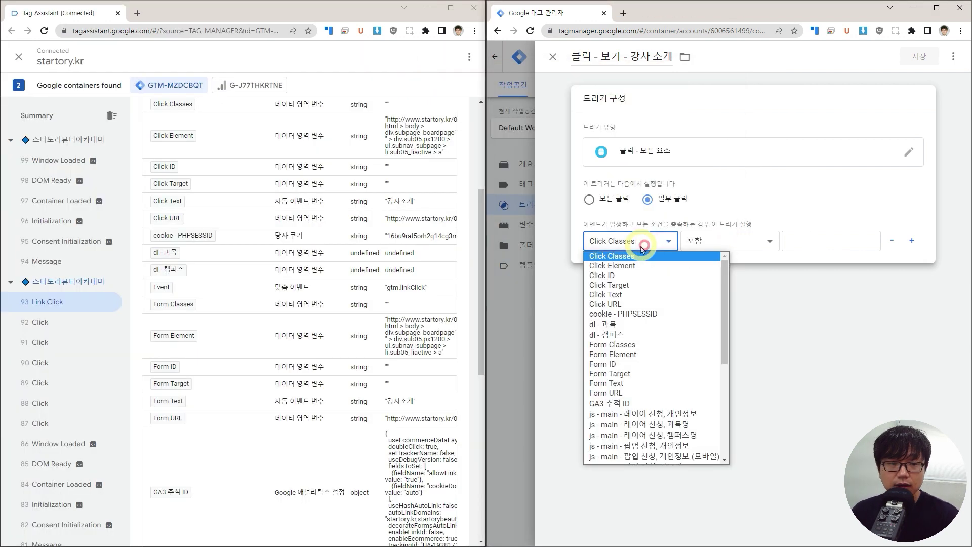
left_click(626, 305)
left_click(810, 242)
type("0502.php")
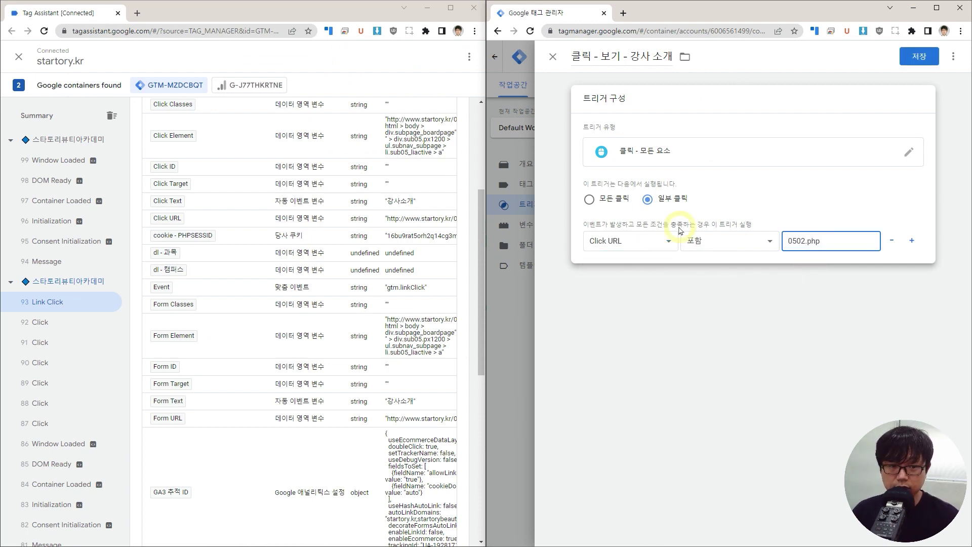
left_click(832, 318)
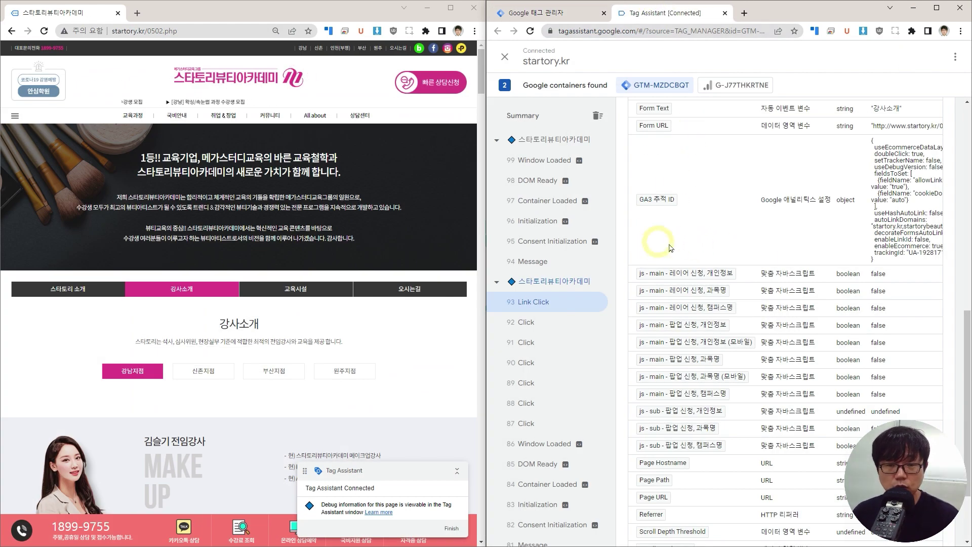
Step: Close the new trigger and discard its unsaved changes
mouse_move(315, 117)
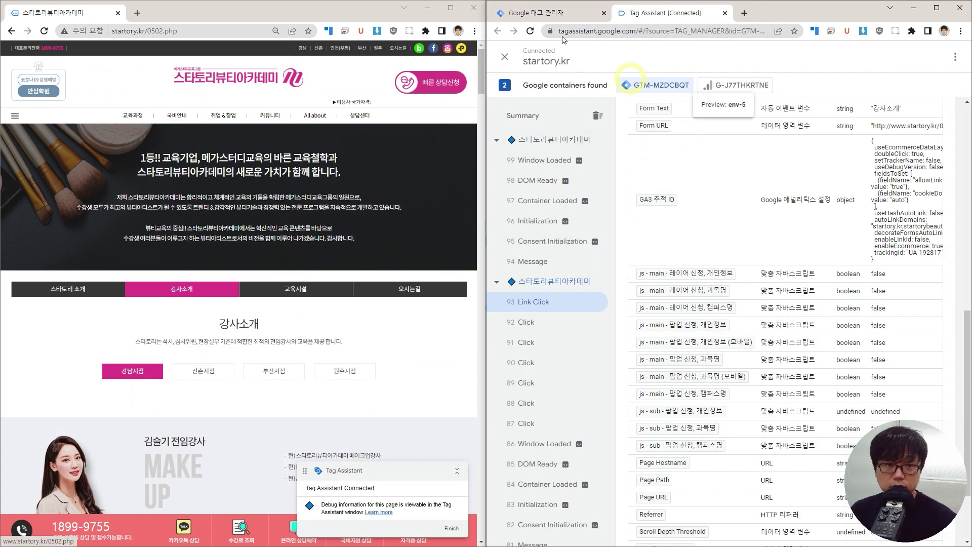
key("ctrl+Page_Up")
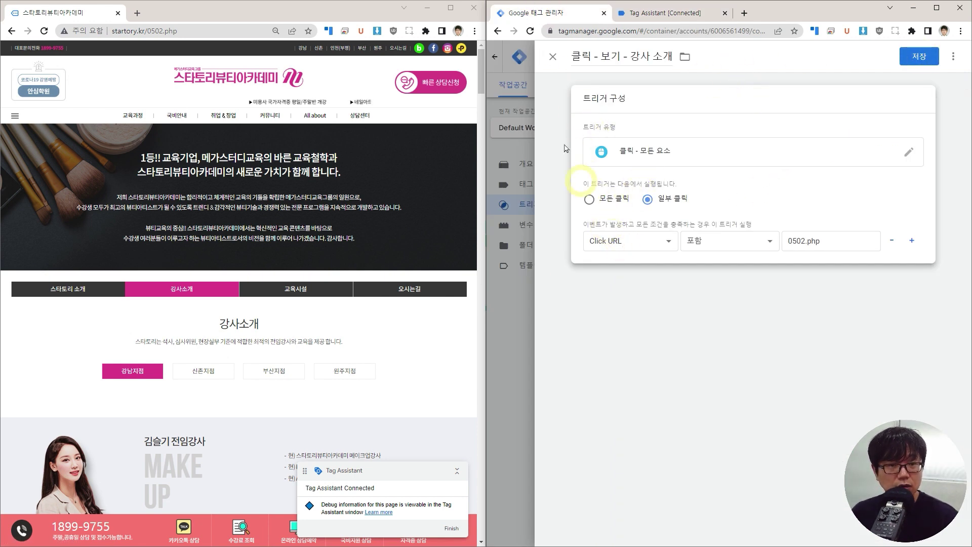
left_click(553, 57)
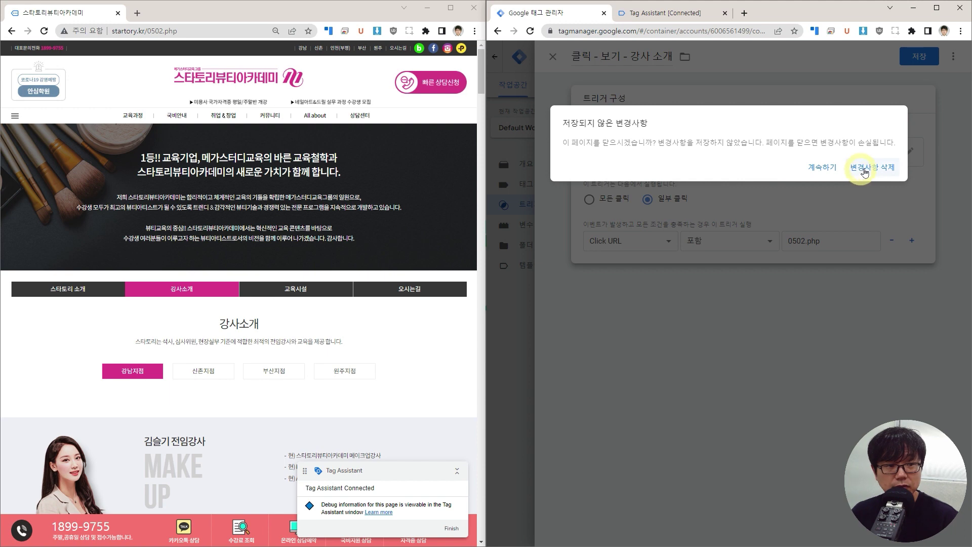
left_click(865, 172)
Step: Select the existing 클릭 - 보기 triggers for 강사 소개 and 갤러리(인스타), and open the 갤러리(인스타) trigger's configuration
left_click(624, 188)
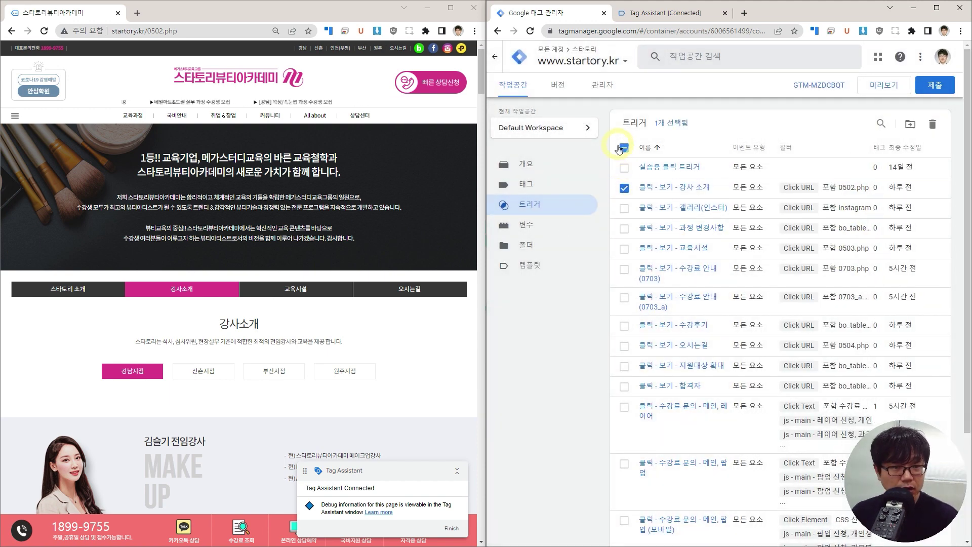
left_click(625, 209)
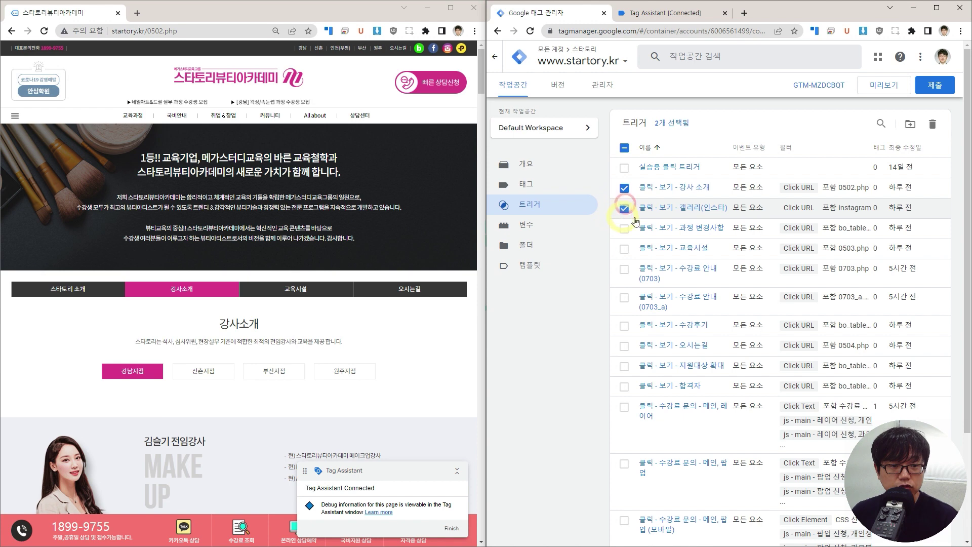
left_click(665, 209)
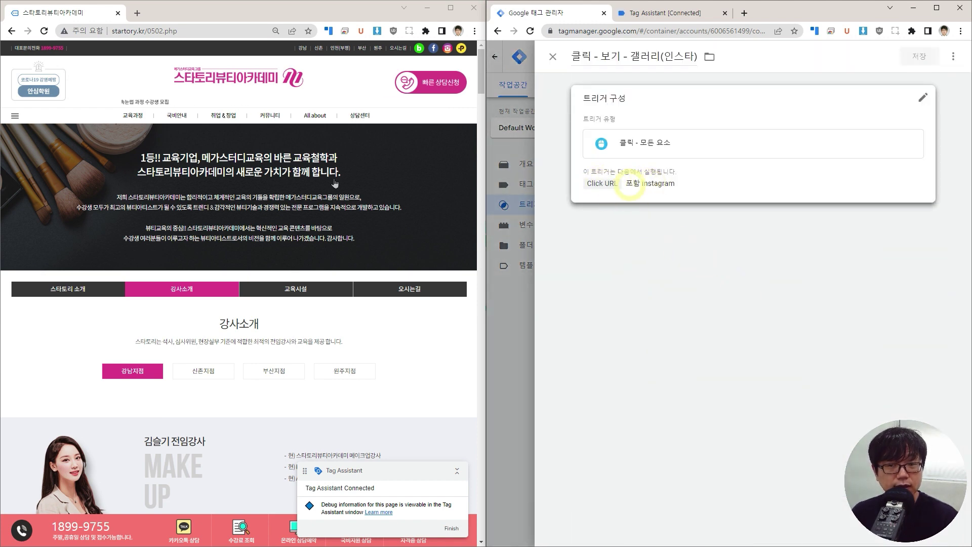
Step: Examine the Instagram-linked 갤러리 section on the startory.kr home page against the trigger's filter, then close the trigger
left_click(210, 76)
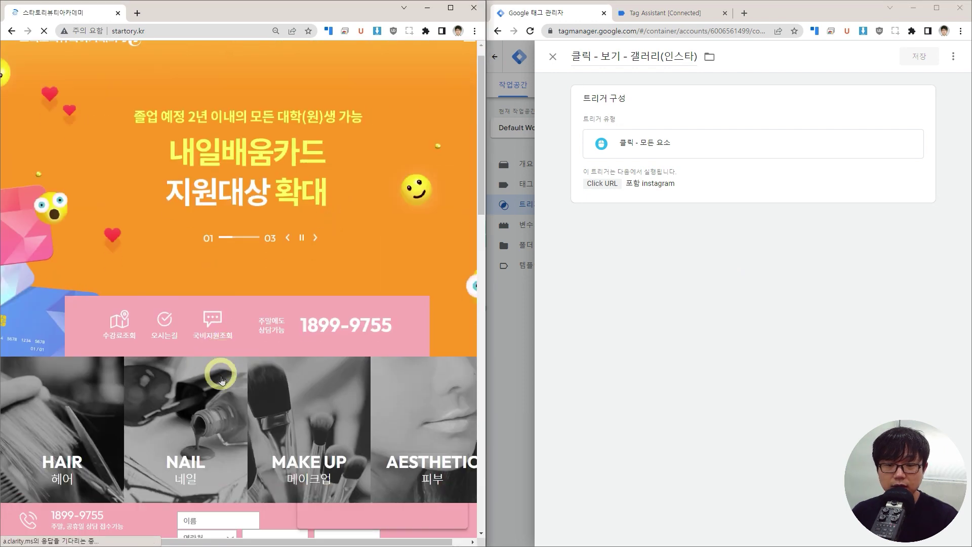
scroll(221, 381, "down", 15)
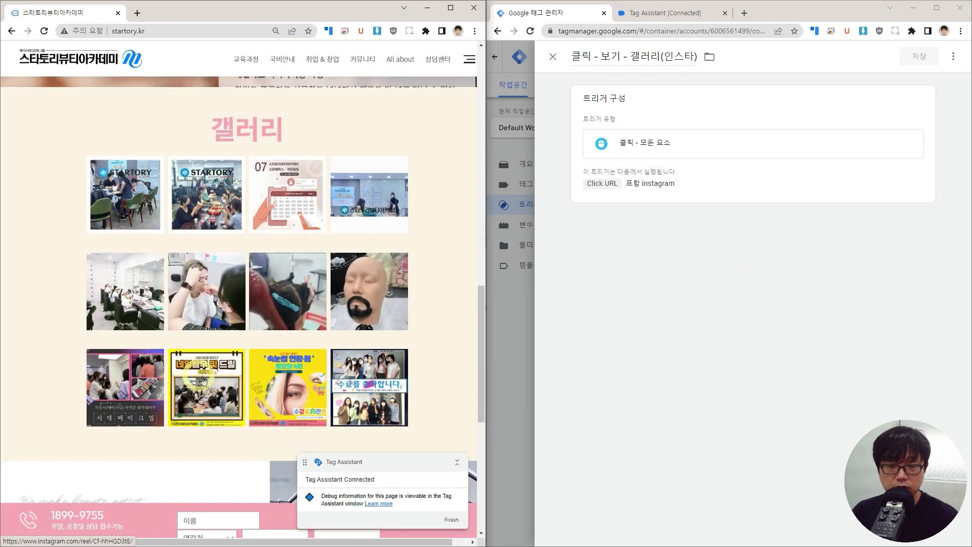
scroll(408, 344, "down", 2)
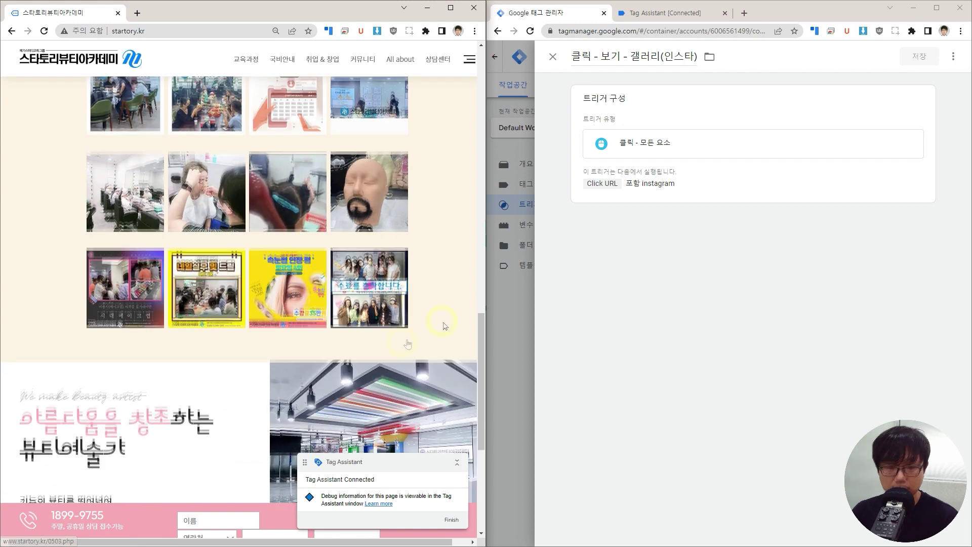
scroll(445, 326, "up", 1)
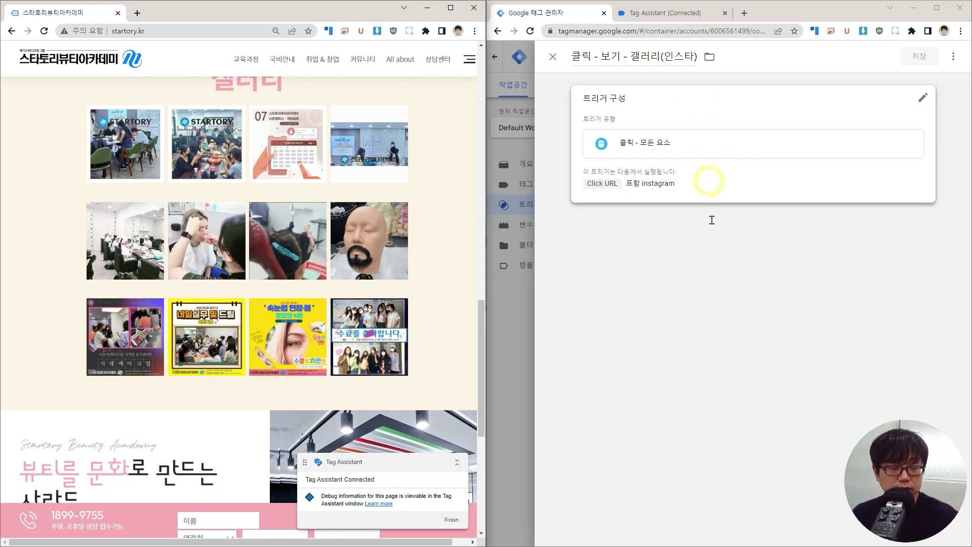
left_click(554, 57)
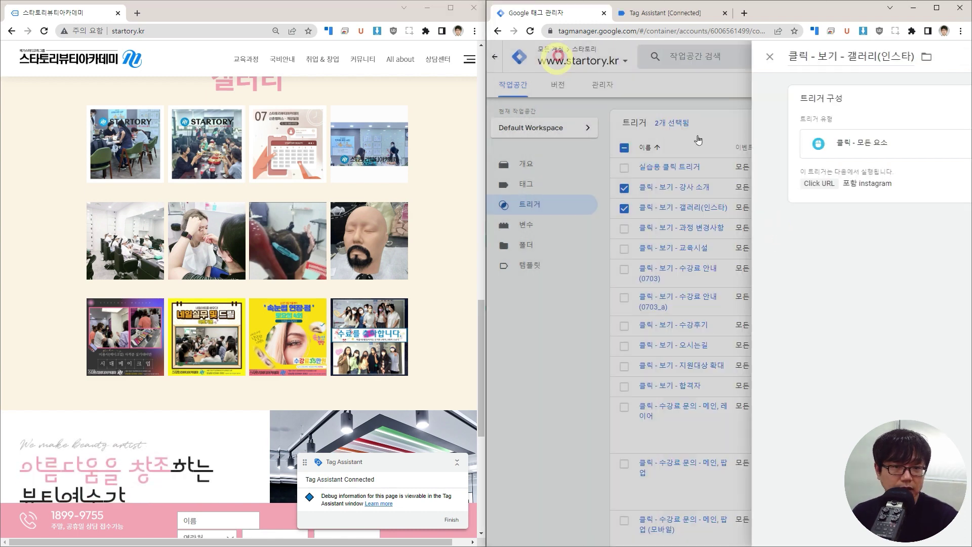
Step: Add the remaining 클릭 - 보기 triggers to the selection, from 과정 변경사항 through 합격자
left_click(624, 230)
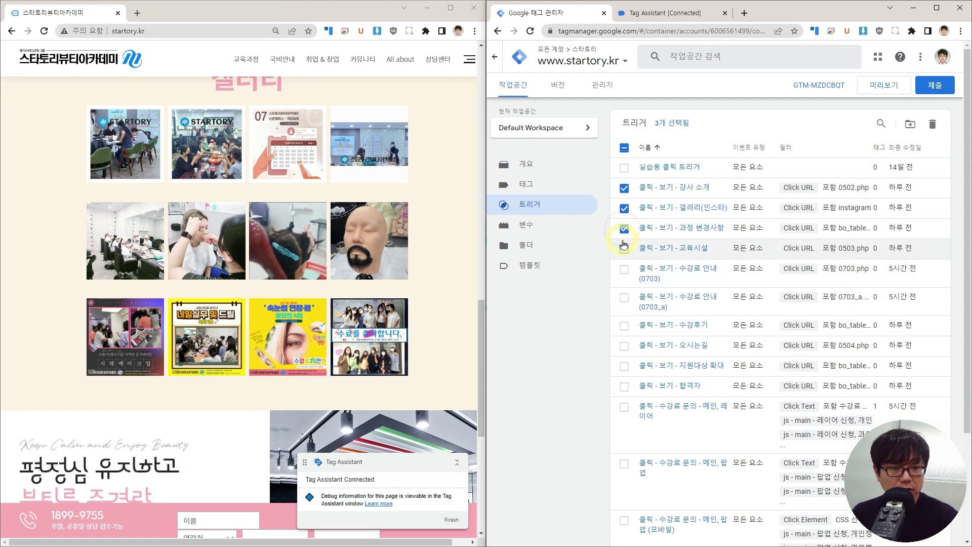
left_click(624, 298)
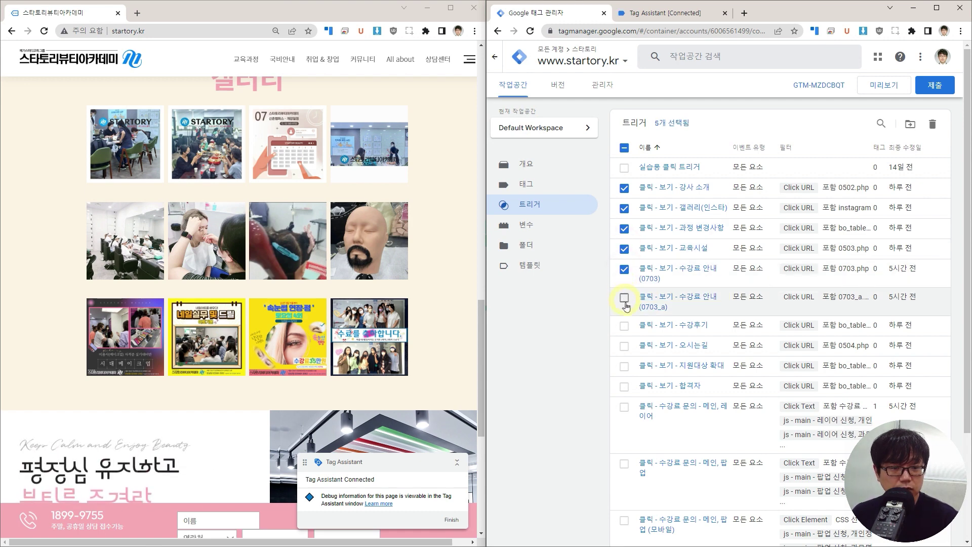
left_click(625, 327)
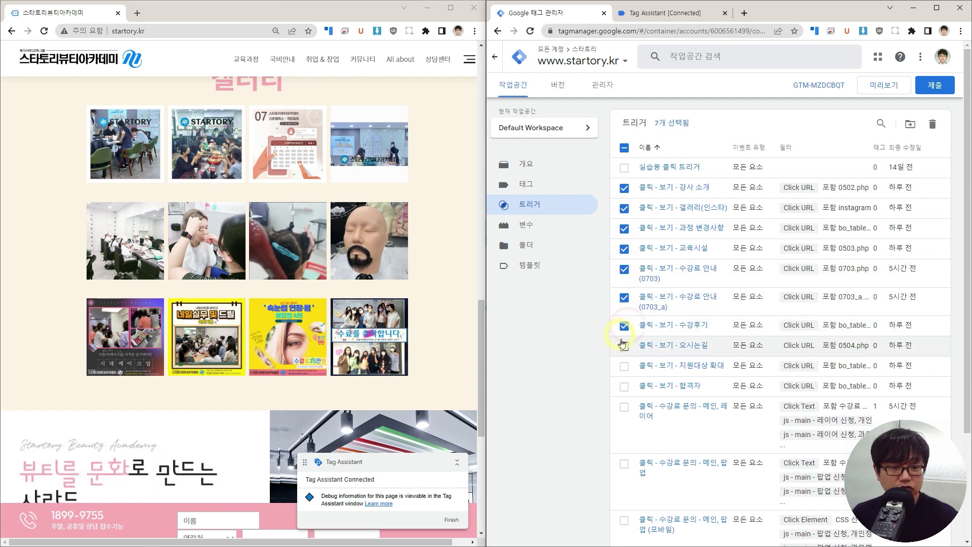
left_click(624, 366)
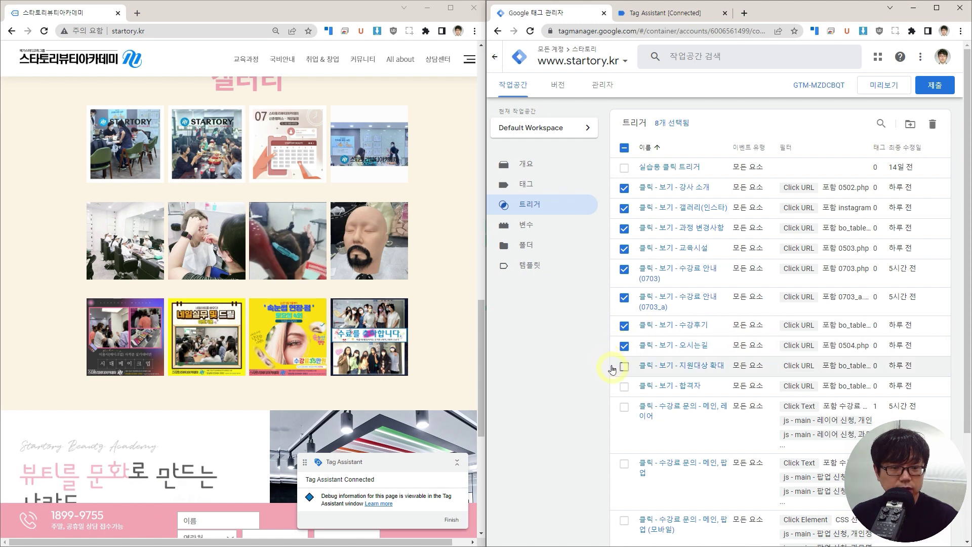
scroll(608, 375, "down", 1)
left_click(625, 336)
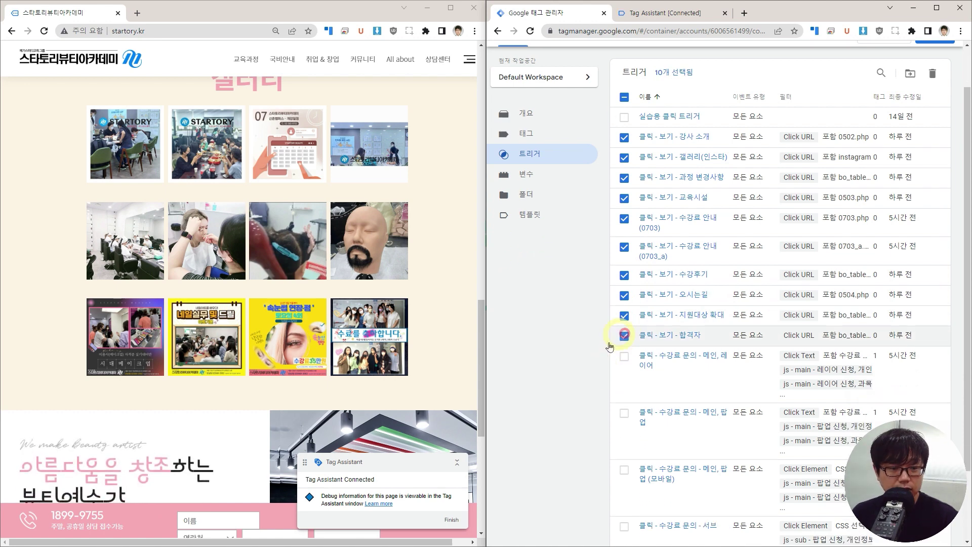
Step: Review the selected 클릭 - 보기 triggers and their Click URL filters alongside the home page's gallery section
scroll(608, 345, "up", 1)
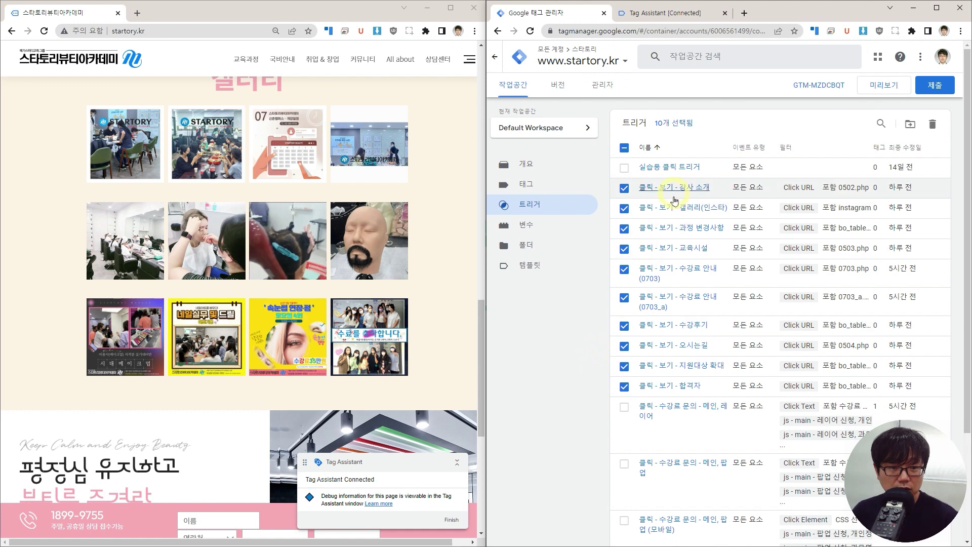
left_click(293, 347)
scroll(293, 348, "down", 2)
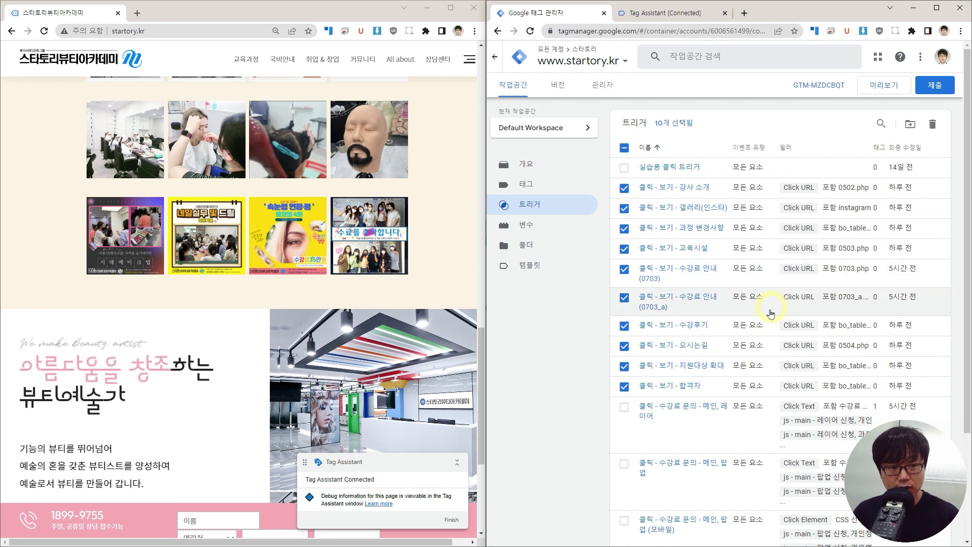
scroll(770, 304, "down", 1)
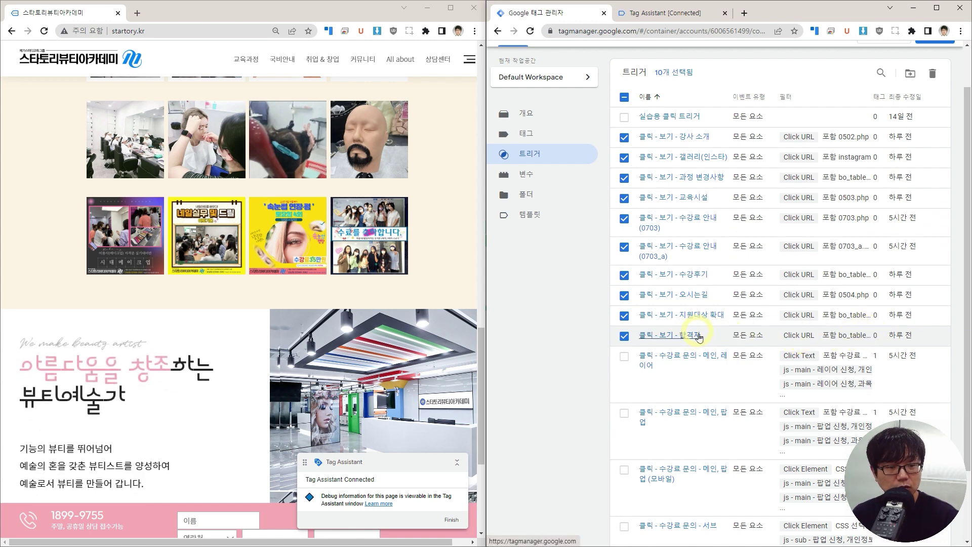
Step: Check the Click URL conditions of the 클릭 - 보기 triggers for 지원대상 확대 and 수강후기, closing each one without changes
left_click(700, 317)
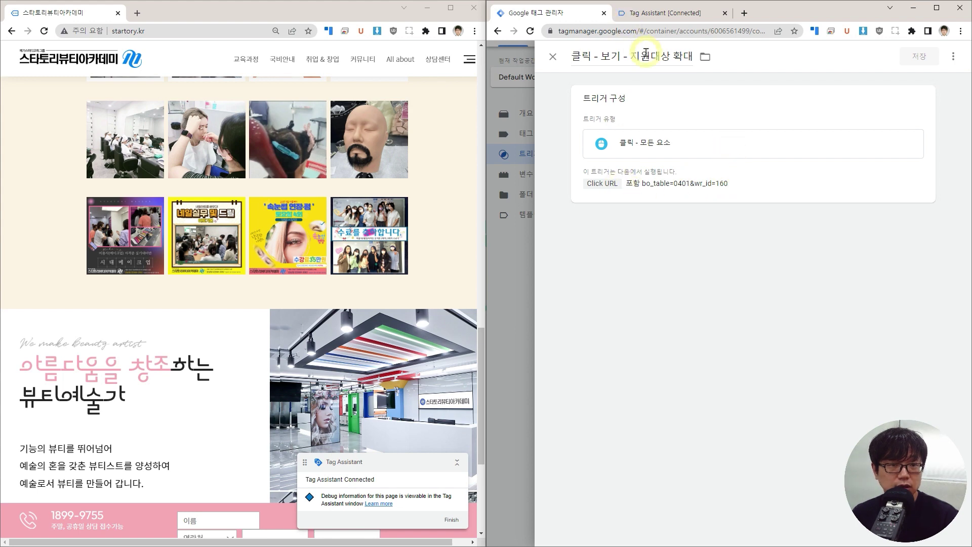
left_click(553, 56)
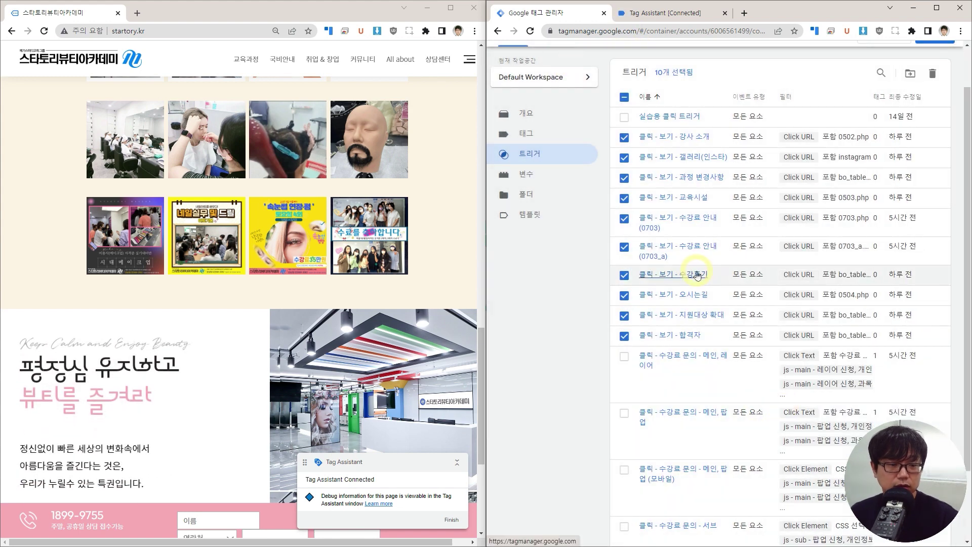
left_click(697, 275)
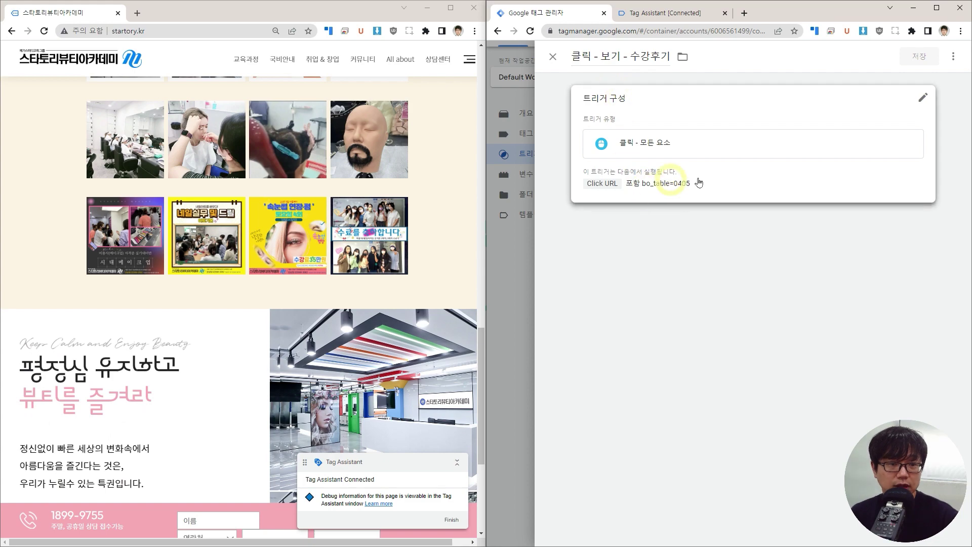
left_click(553, 56)
scroll(694, 299, "up", 1)
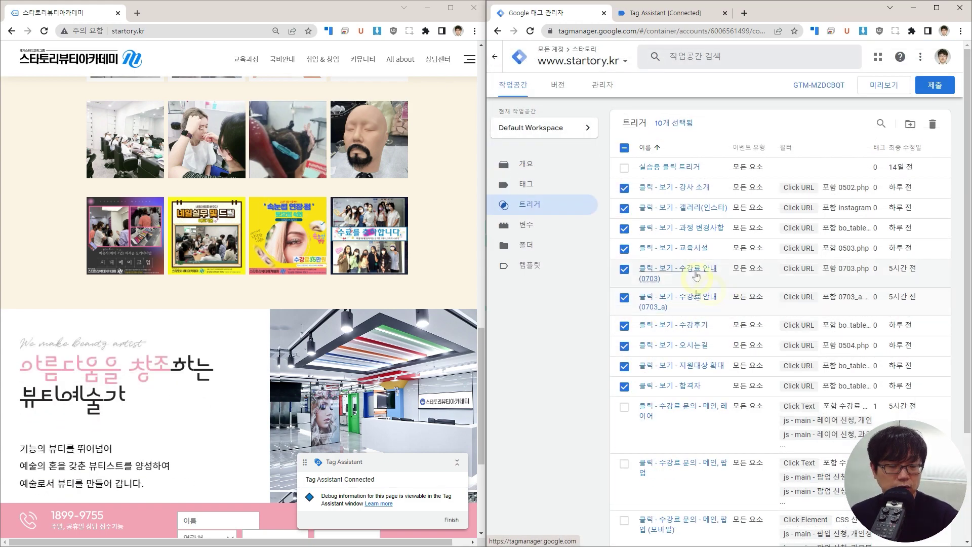
Step: Open the 0302.php certificate page on startory.kr and add the 페이지뷰 - 문의접수 완료 trigger to the selection
scroll(350, 329, "down", 5)
left_click(249, 375)
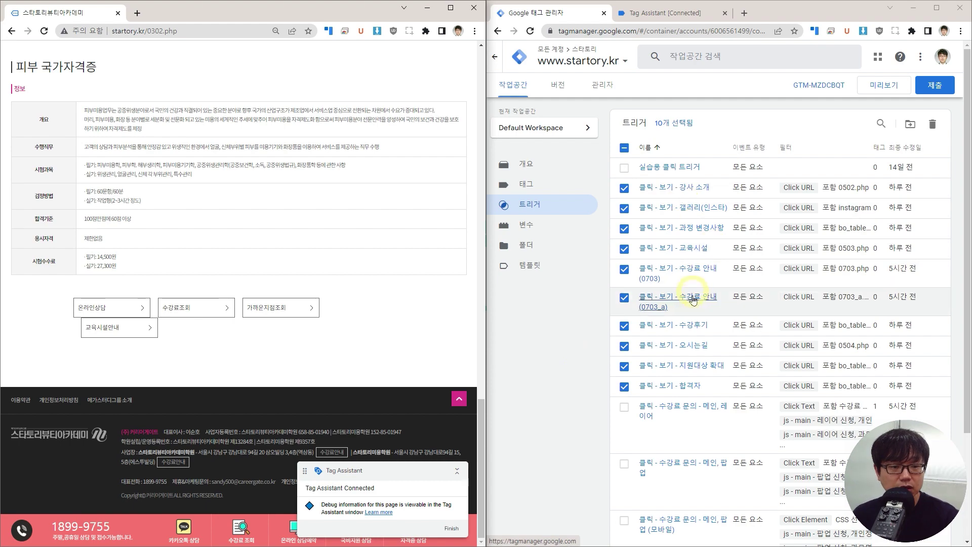
scroll(674, 309, "down", 2)
scroll(590, 310, "up", 2)
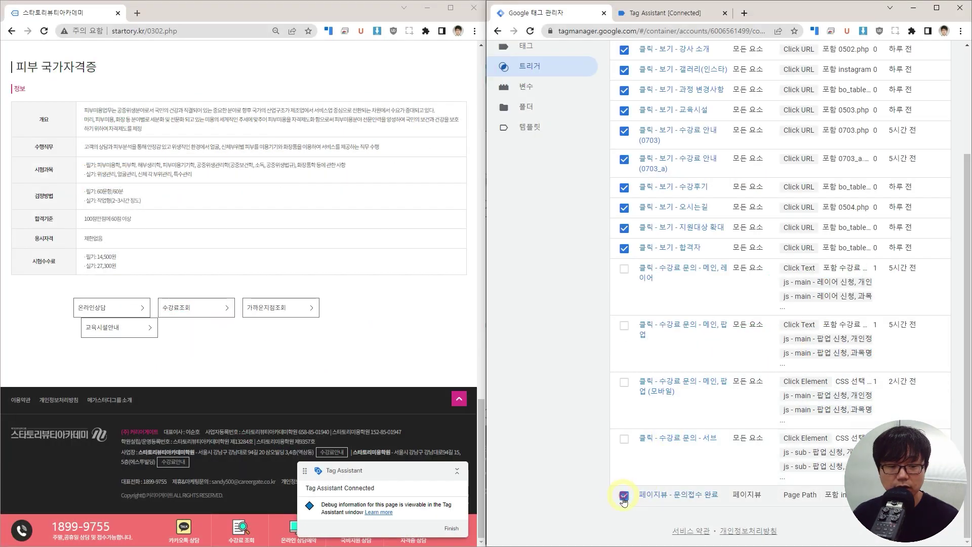
Step: Return to the startory.kr home page and open the 상담신청 pop-up of the NAIL course
scroll(306, 253, "up", 20)
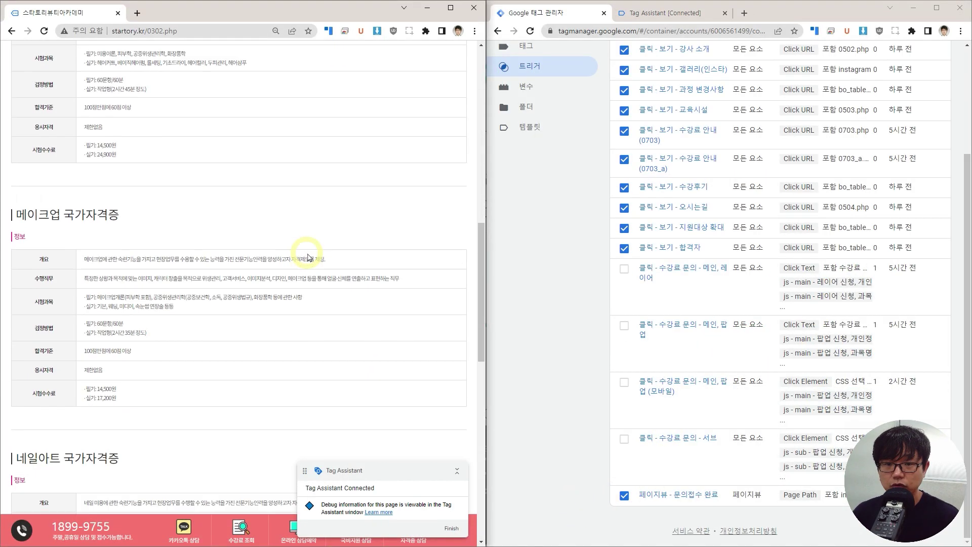
left_click(321, 208)
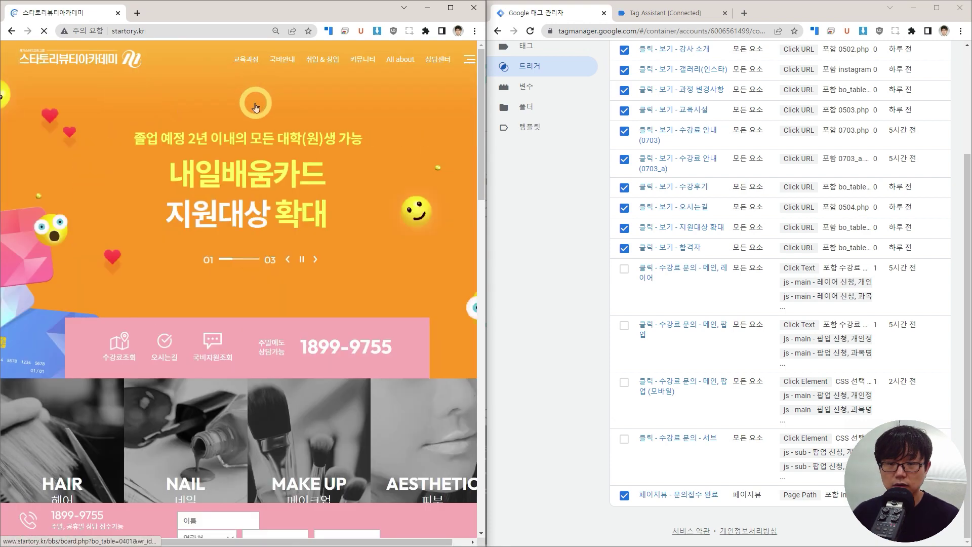
scroll(210, 260, "down", 3)
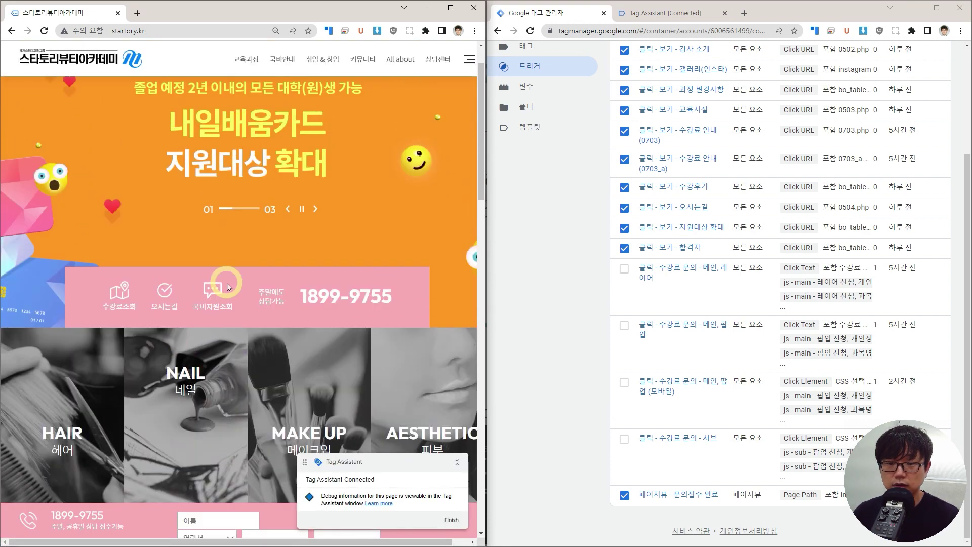
scroll(218, 344, "down", 3)
left_click(225, 348)
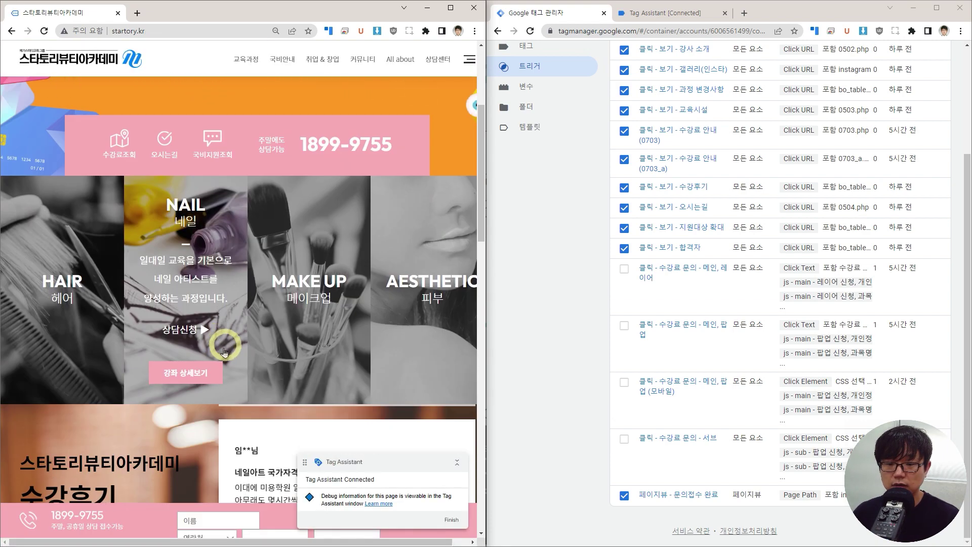
left_click(182, 330)
Step: Fill in the 수강료조회 form with campus 강남, a test name and a contact number, accept the privacy consent and submit it
left_click(319, 229)
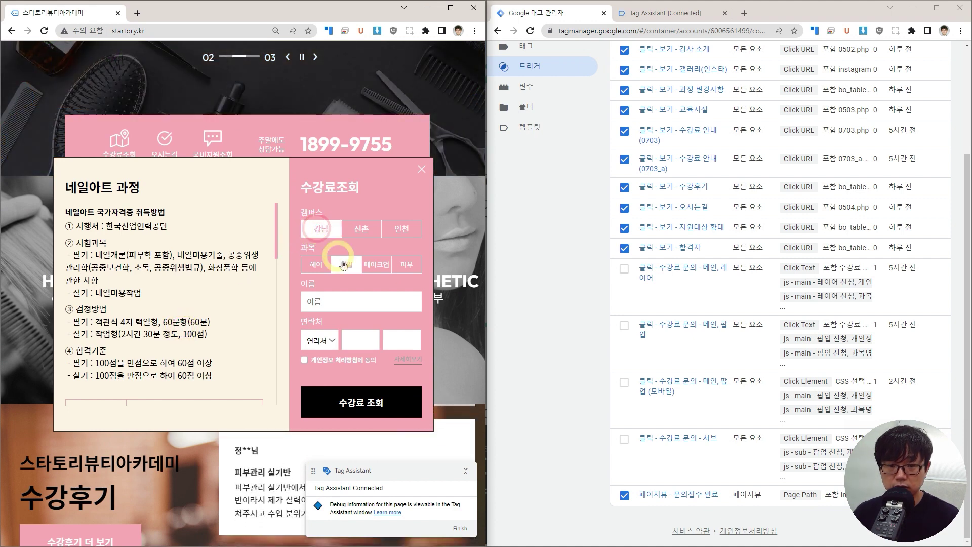
left_click(349, 302)
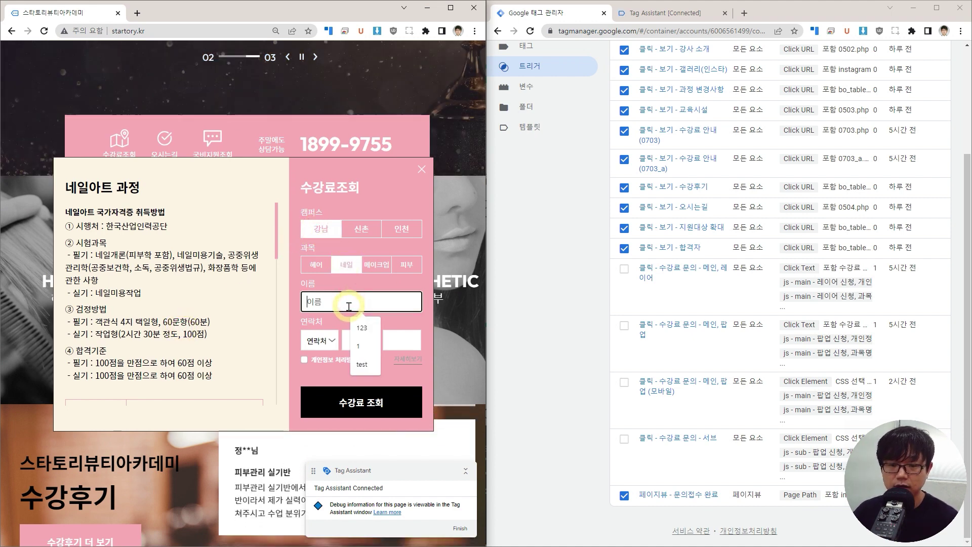
type("test")
key("Tab")
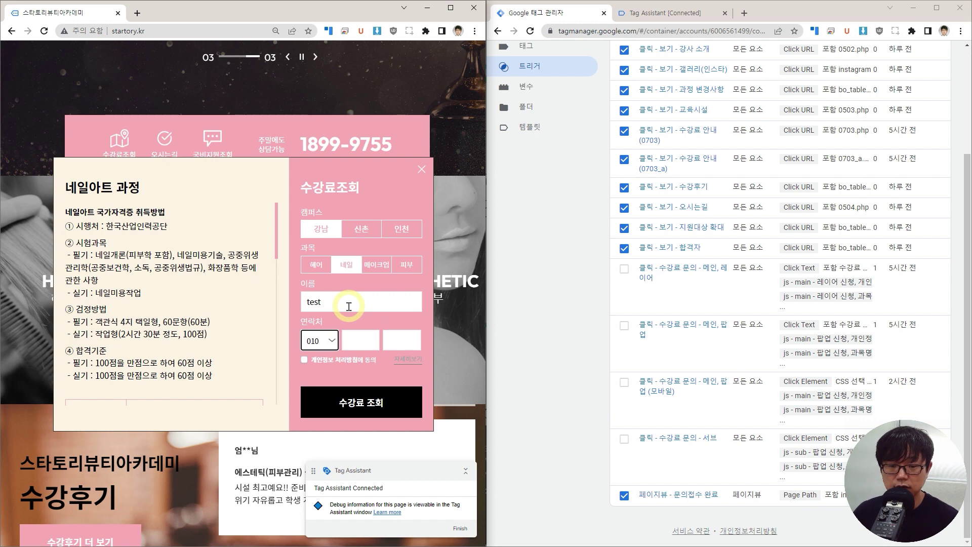
type("1111")
type("2222")
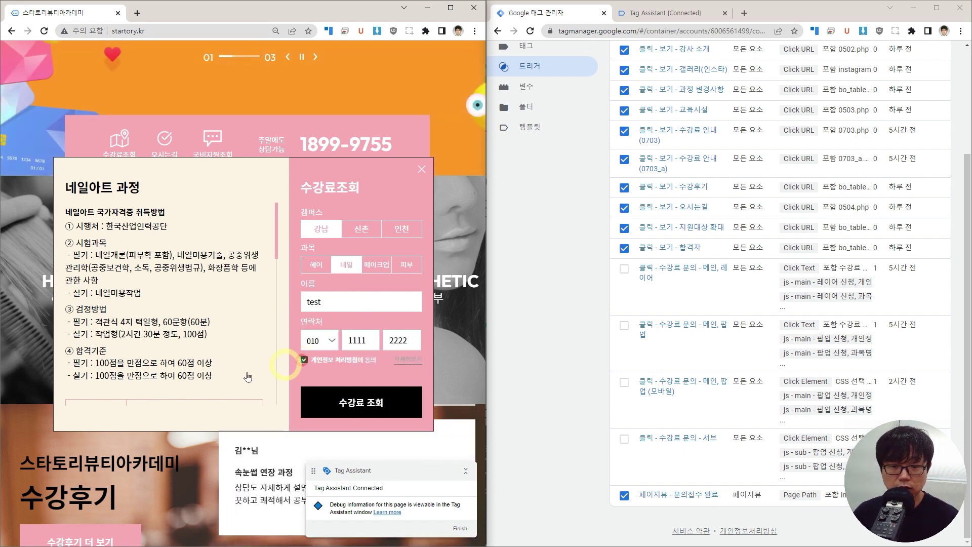
left_click(320, 403)
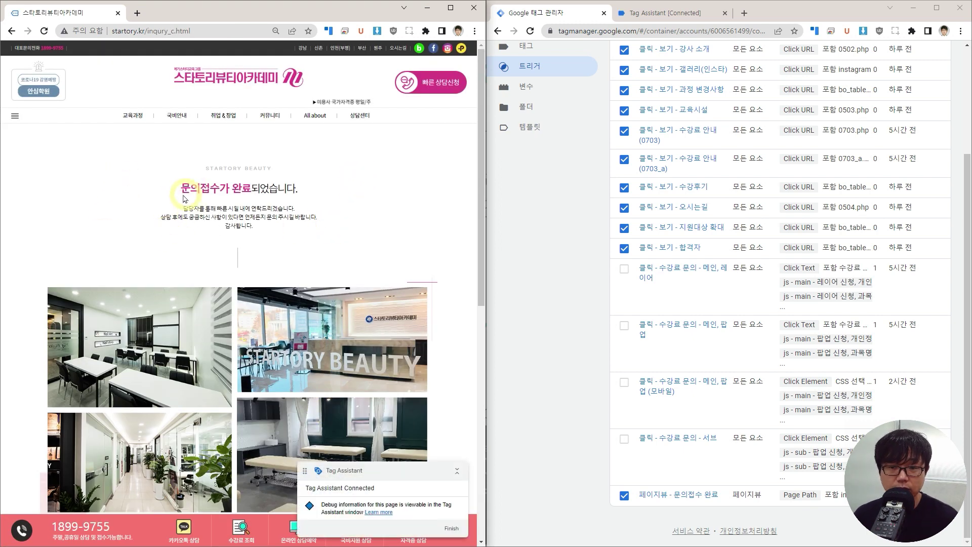
Step: Highlight the 문의접수가 완료되었습니다 message and its accompanying text on the inquiry completion page
left_click_drag(202, 191, 279, 192)
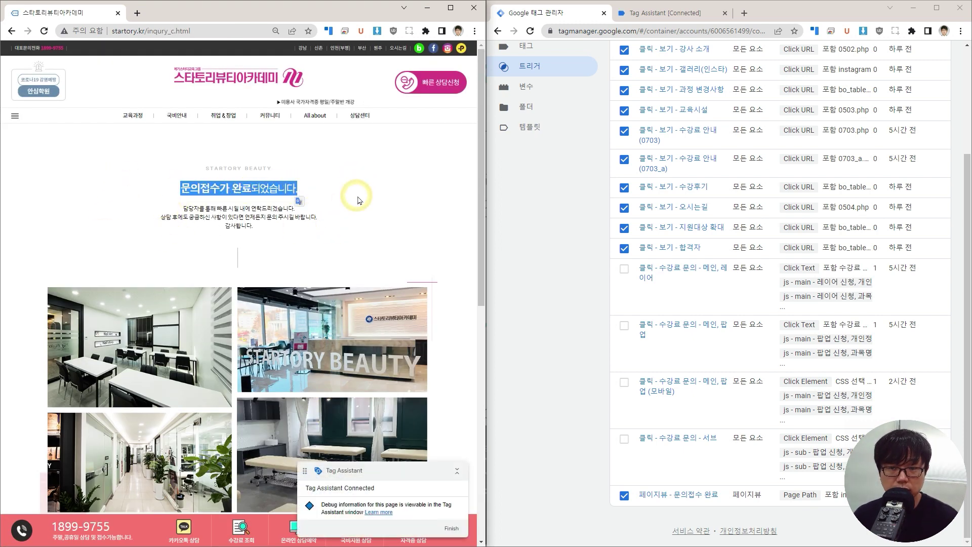
left_click(357, 200)
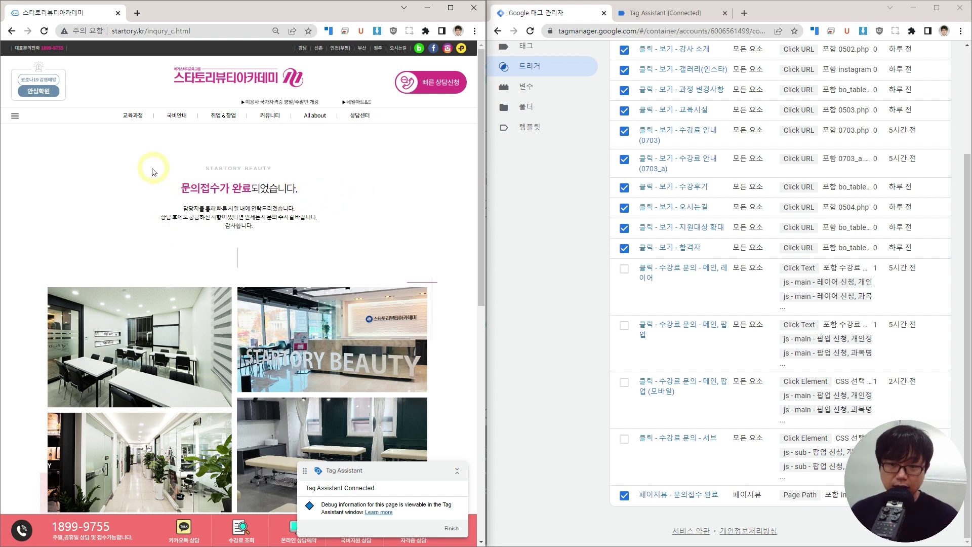
left_click_drag(152, 169, 372, 227)
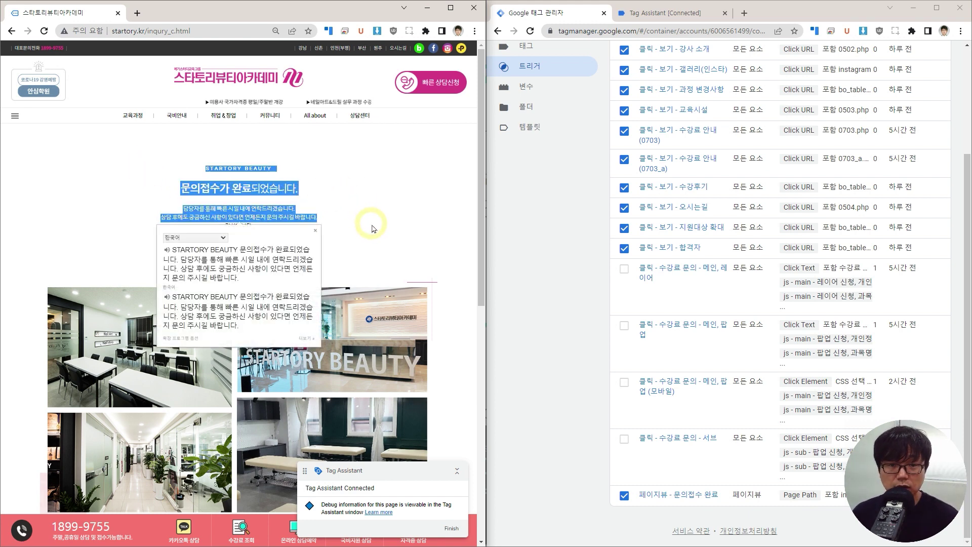
left_click(425, 204)
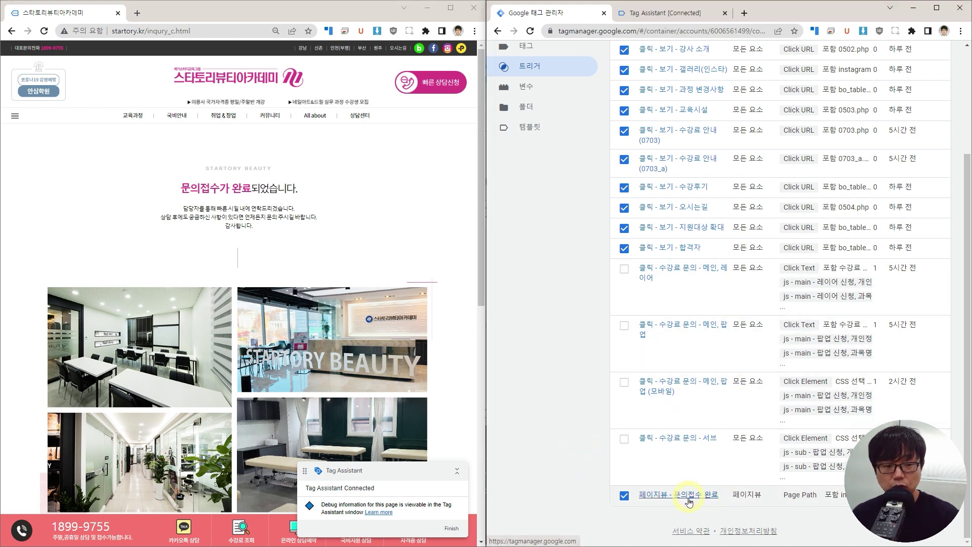
Step: Deselect all triggers in the list and create a new trigger of type 페이지뷰
scroll(856, 281, "up", 3)
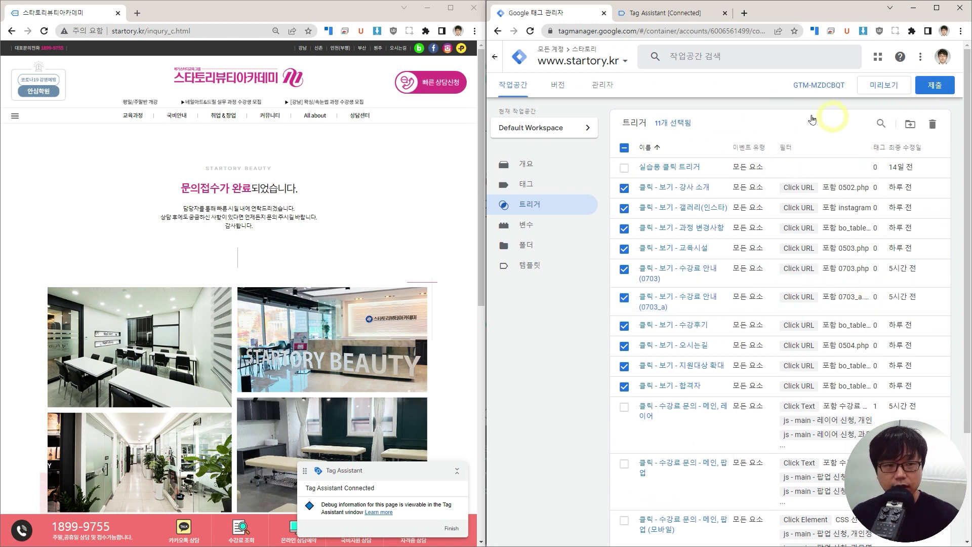
scroll(749, 244, "down", 3)
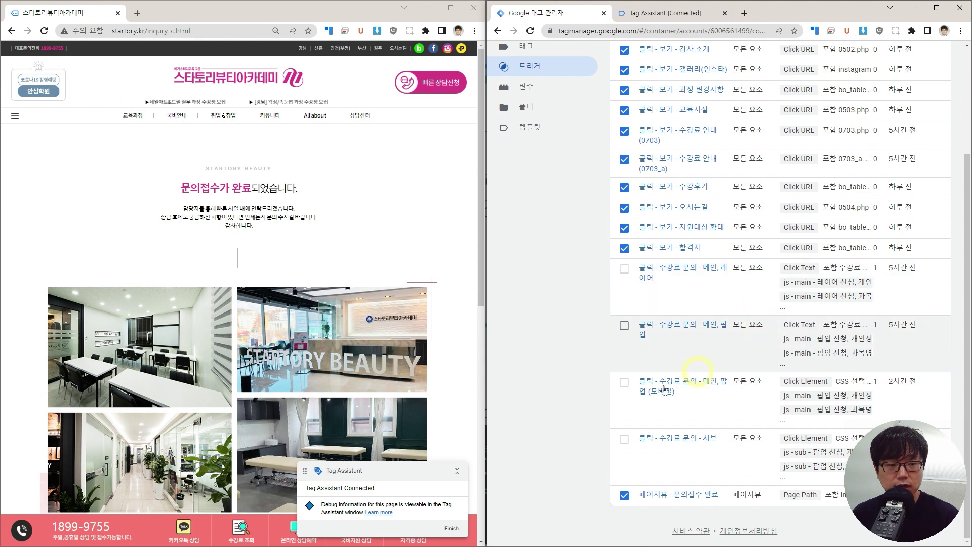
scroll(547, 388, "up", 3)
left_click(625, 147)
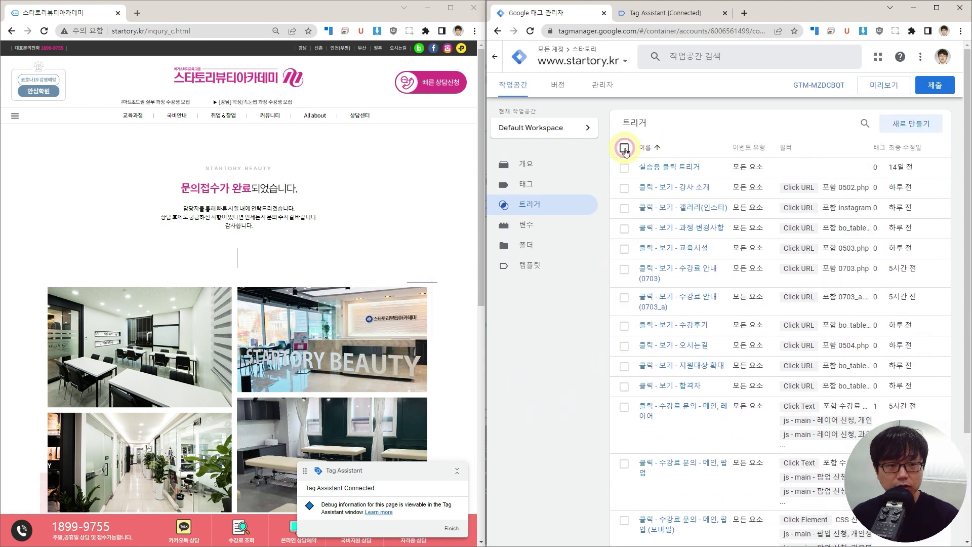
left_click(895, 124)
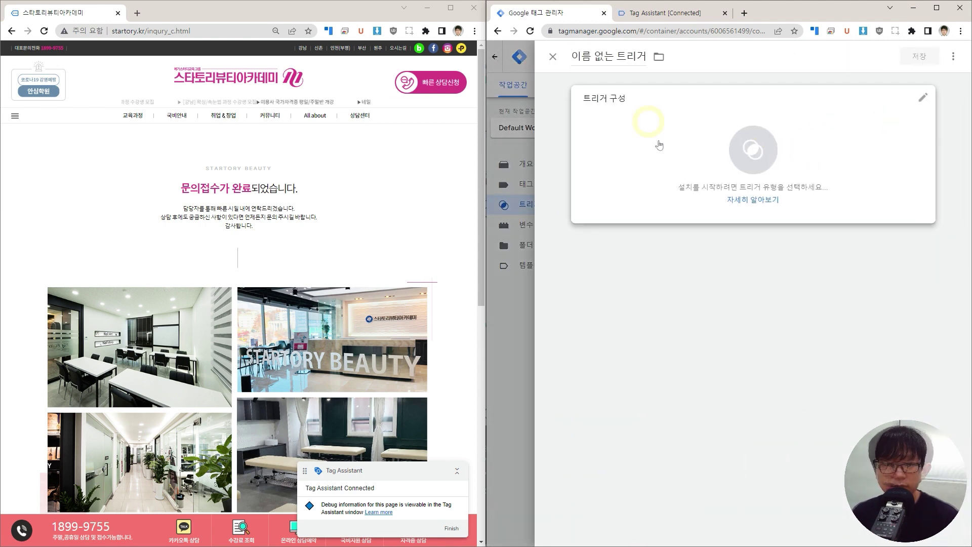
left_click(657, 152)
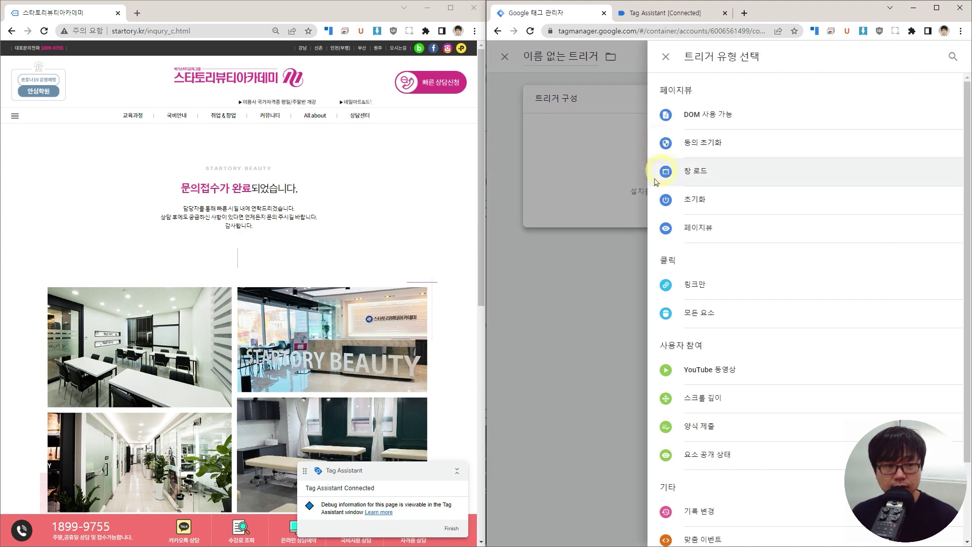
left_click(698, 229)
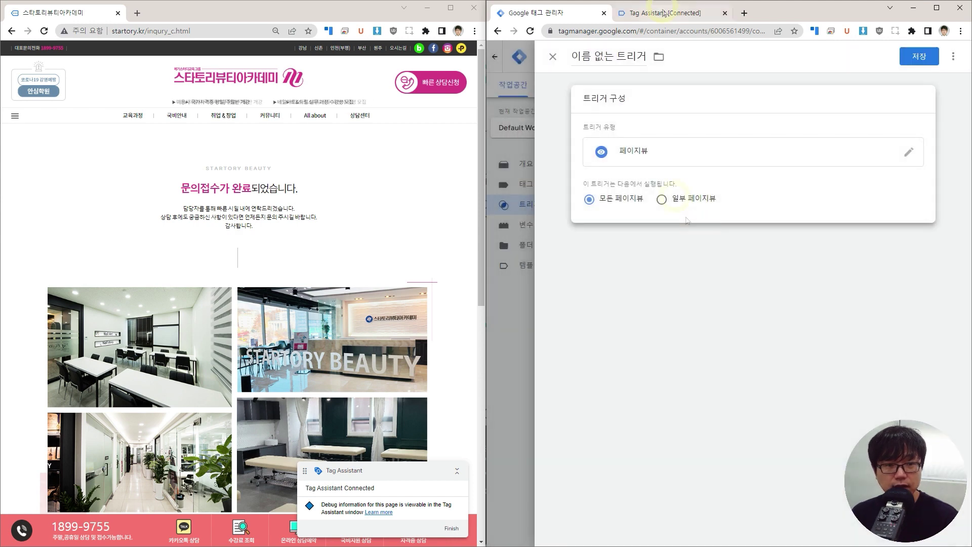
Step: Switch to Tag Assistant and examine the events recorded on the inquiry completion page and the pages before it
left_click(664, 12)
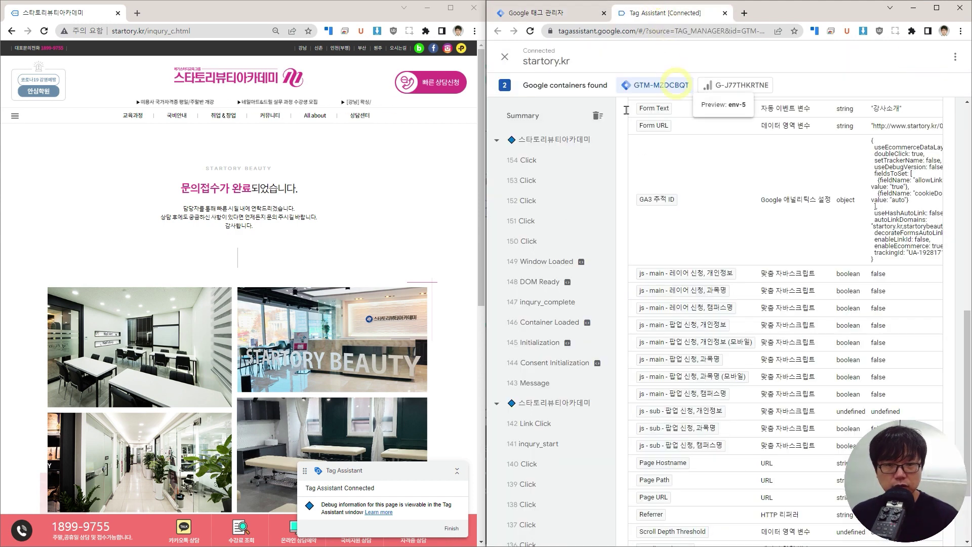
left_click(408, 176)
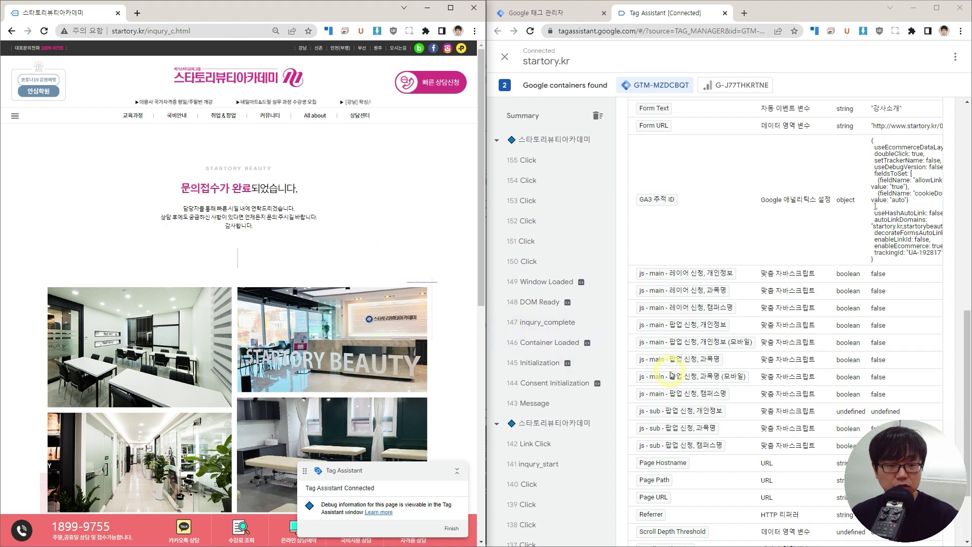
scroll(557, 339, "down", 5)
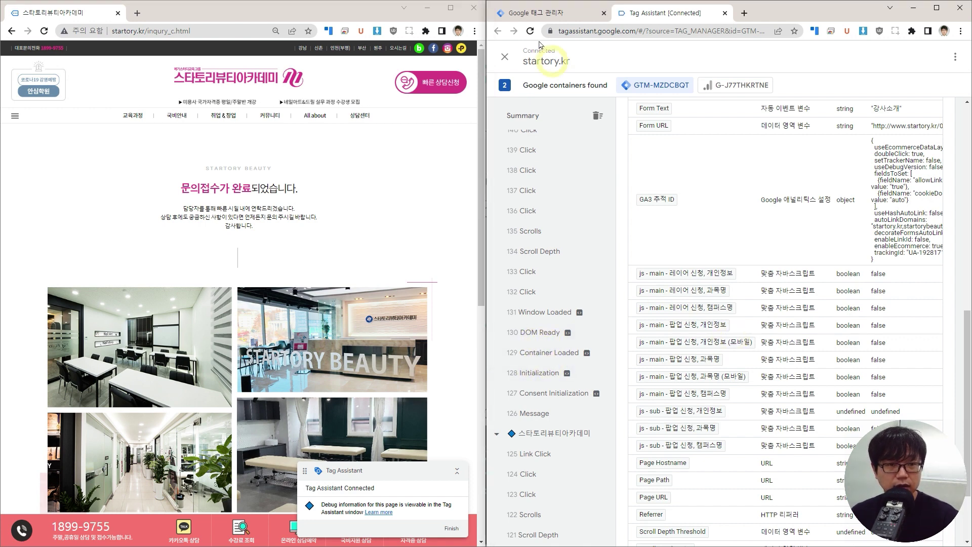
Step: Back in Google Tag Manager, limit the new trigger to 일부 페이지뷰 and open the condition's variable choices to find Page Path
left_click(577, 12)
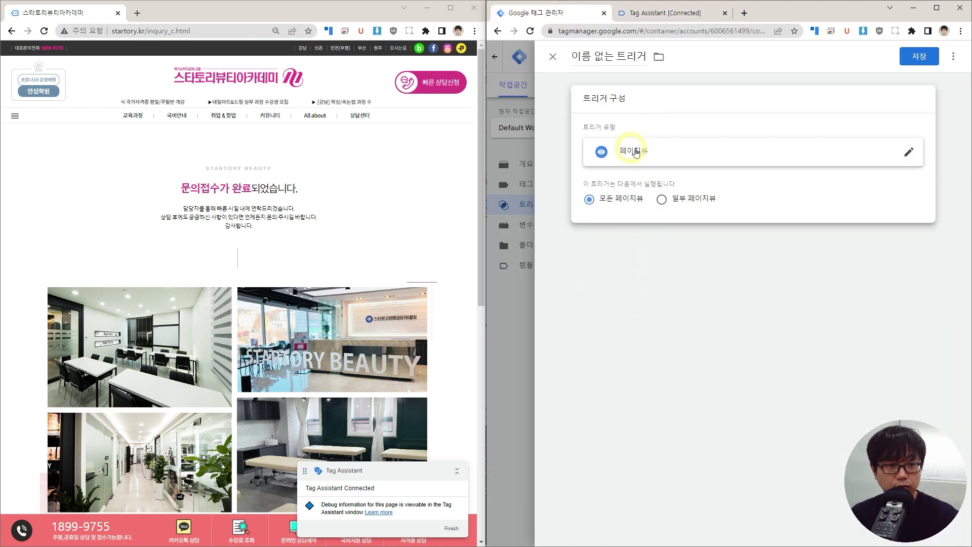
left_click(661, 200)
left_click(658, 242)
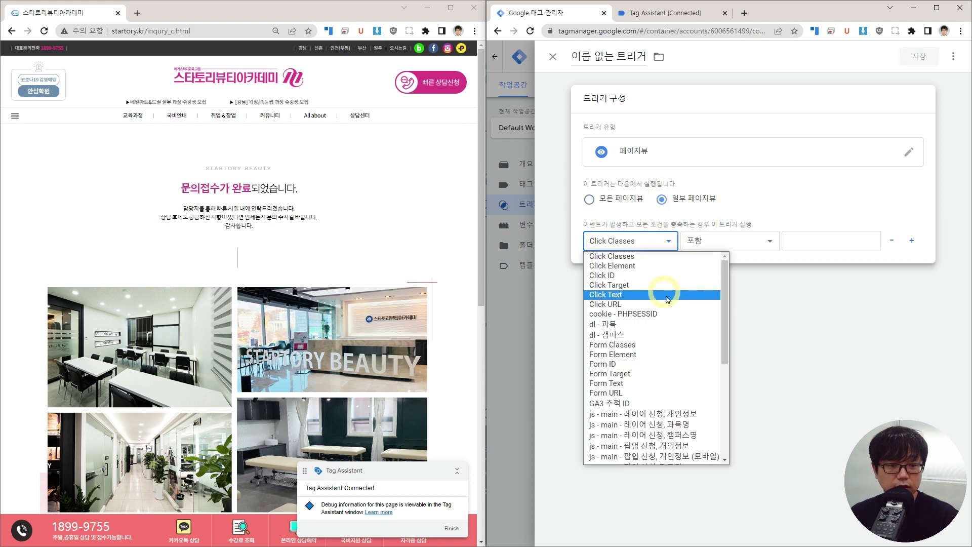
scroll(648, 314, "down", 5)
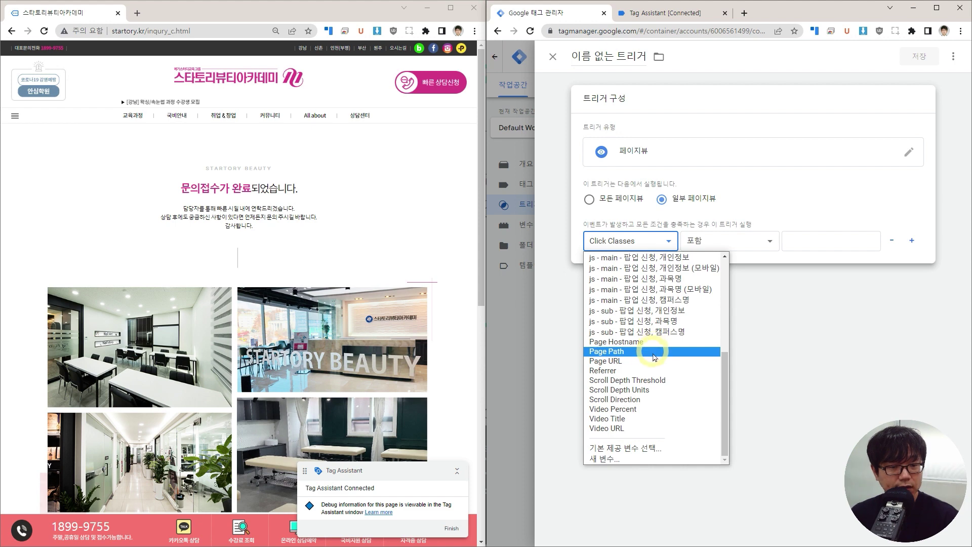
Step: Switch to Tag Assistant and examine the Page Hostname, Page Path and Page URL values of the inquiry completion page
left_click(658, 12)
key("ctrl+f")
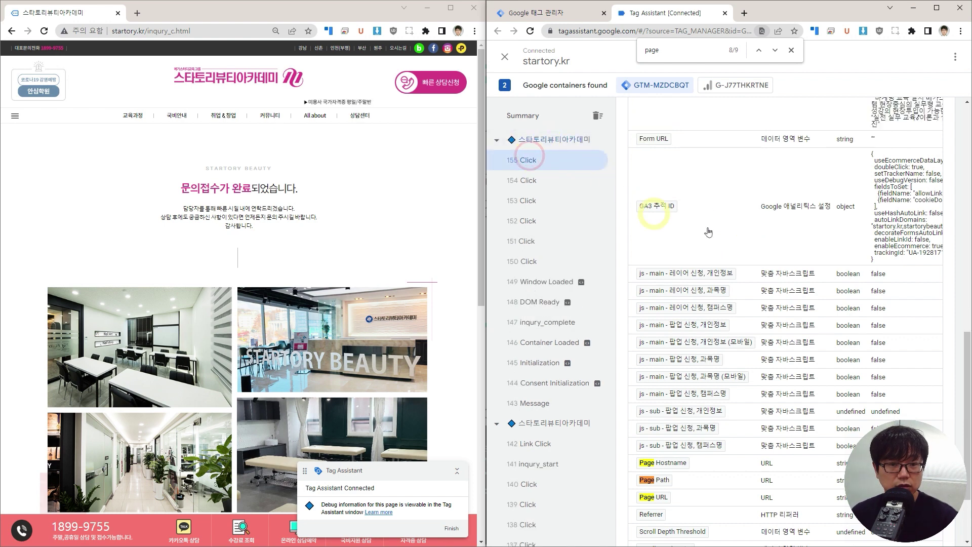
scroll(734, 314, "down", 2)
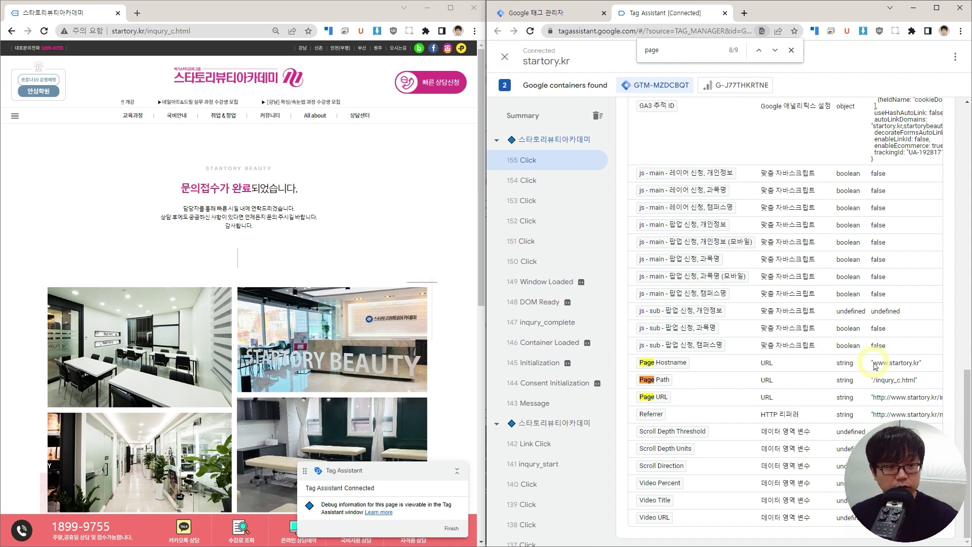
left_click_drag(877, 363, 918, 370)
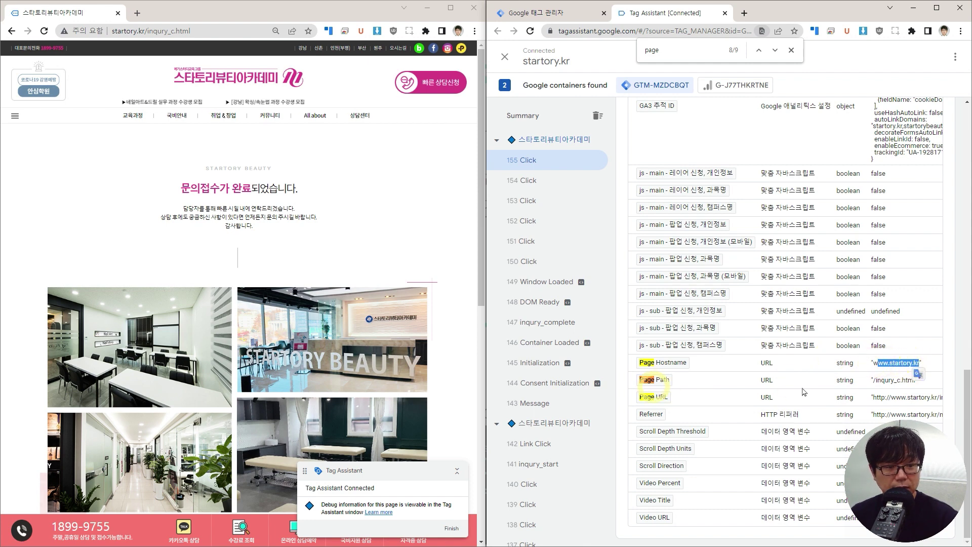
left_click(882, 384)
left_click_drag(872, 384, 917, 381)
left_click(739, 397)
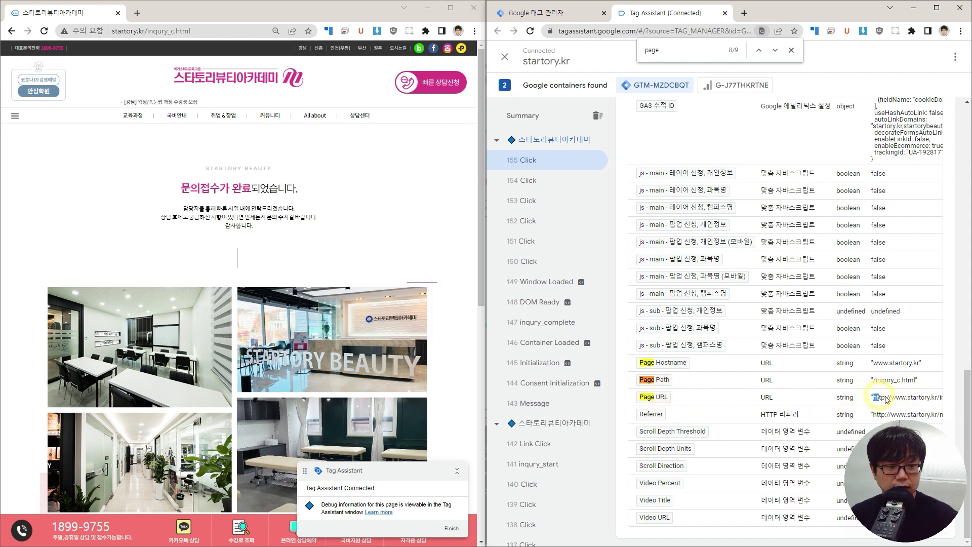
left_click_drag(943, 400, 945, 403)
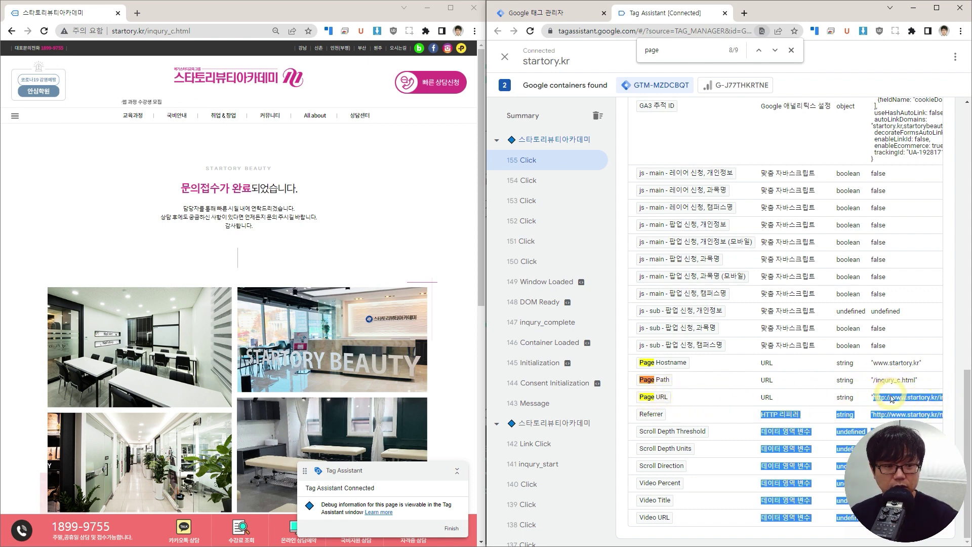
left_click(872, 377)
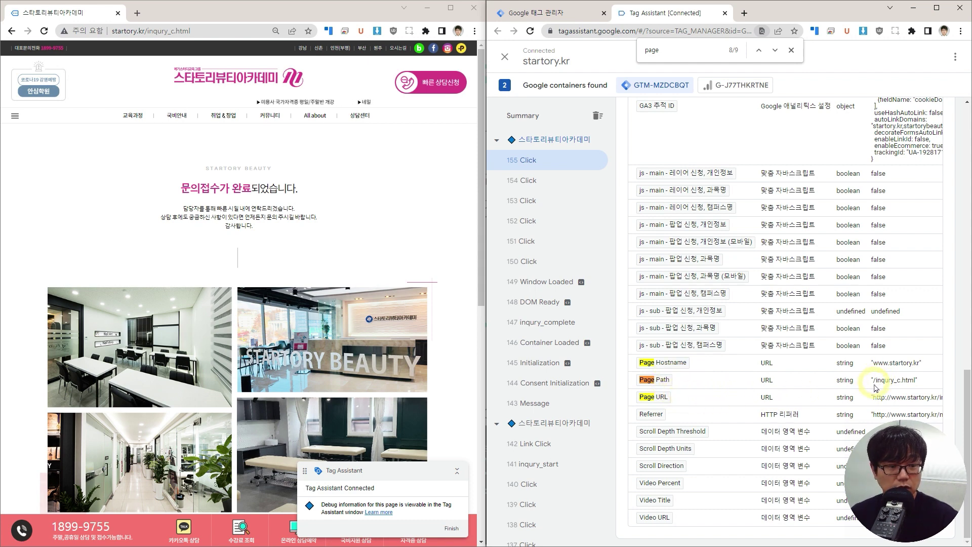
Step: Copy inqury_c.html from the Page Path value and set the Google Tag Manager trigger condition to Page Path 포함 inqury_c.html
left_click_drag(875, 380, 914, 385)
key("ctrl+c")
key("ctrl+shift+Tab")
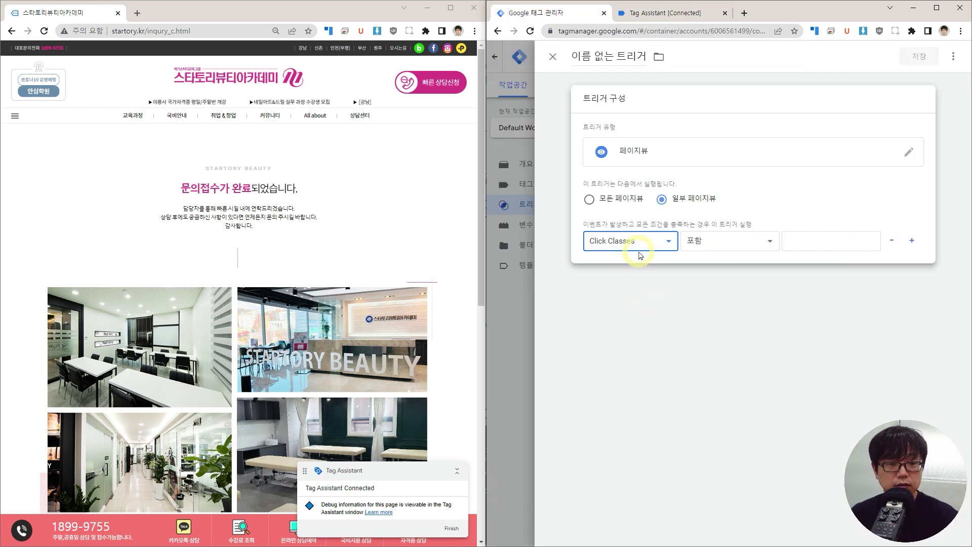
left_click(636, 244)
scroll(639, 373, "down", 4)
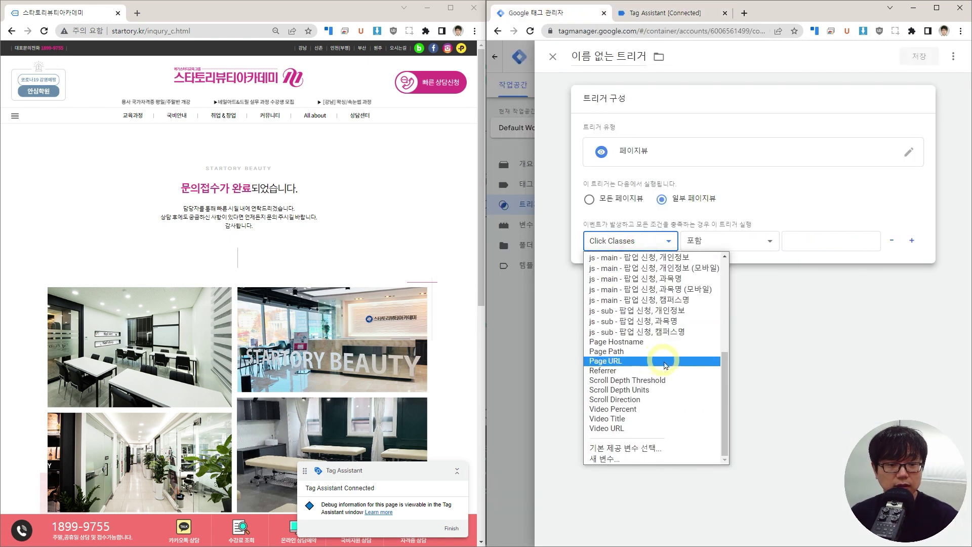
left_click(631, 355)
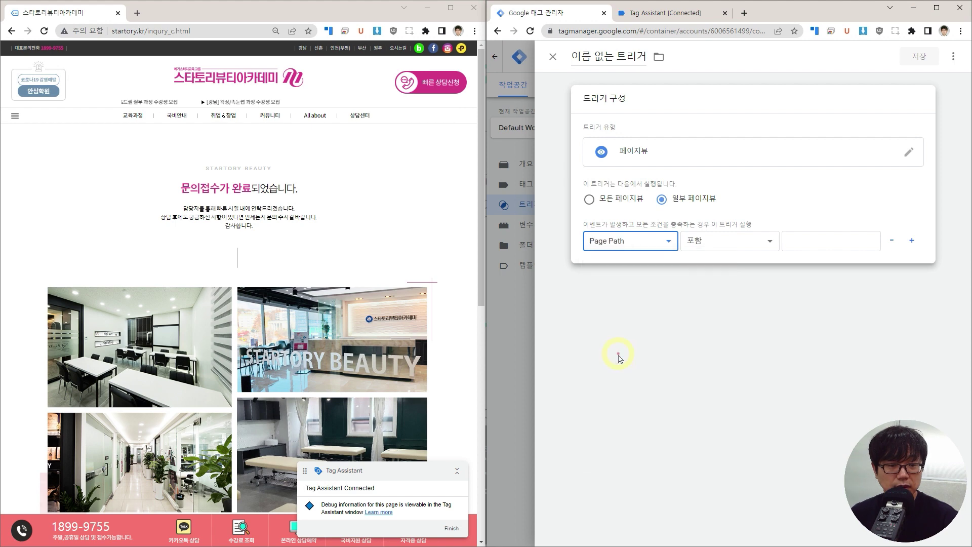
left_click(729, 241)
left_click(727, 267)
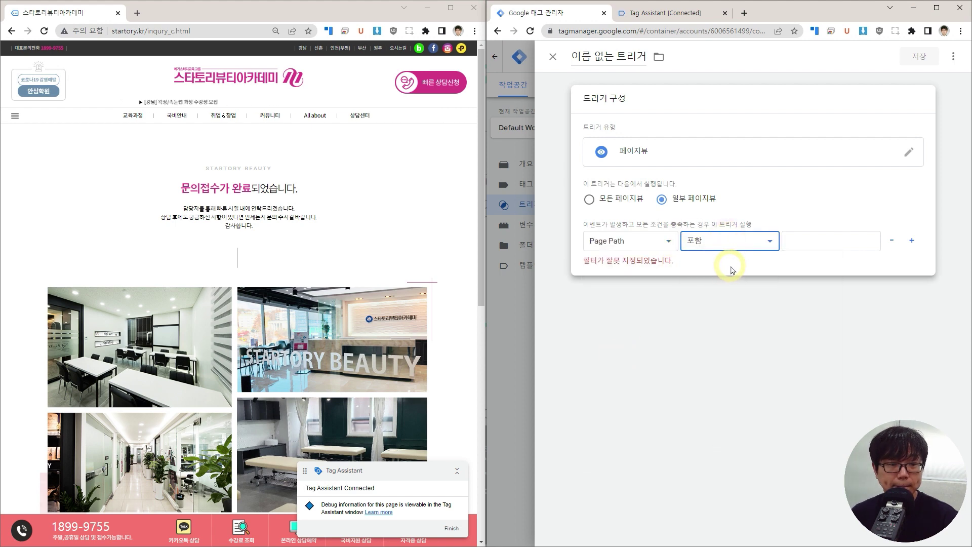
left_click(810, 241)
key("ctrl+v")
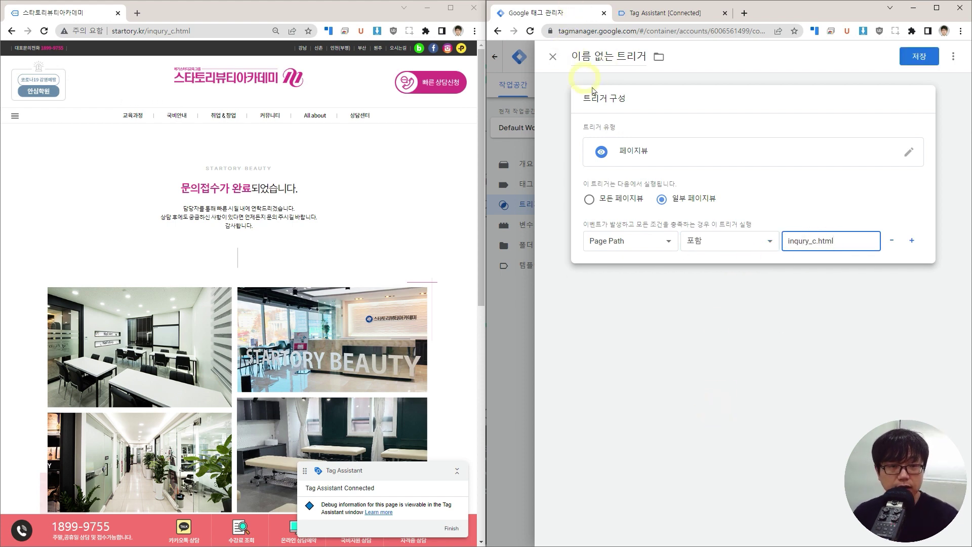
Step: Name the new trigger 페이비뷰 - 문의접수 완
left_click(628, 56)
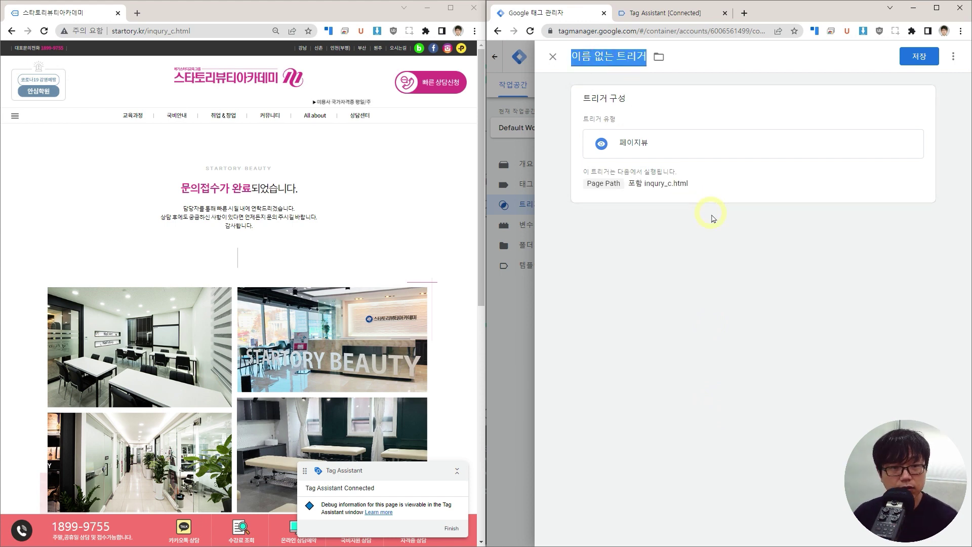
type("vpdl")
key("BackSpace")
key("BackSpace")
type("페이비뷰")
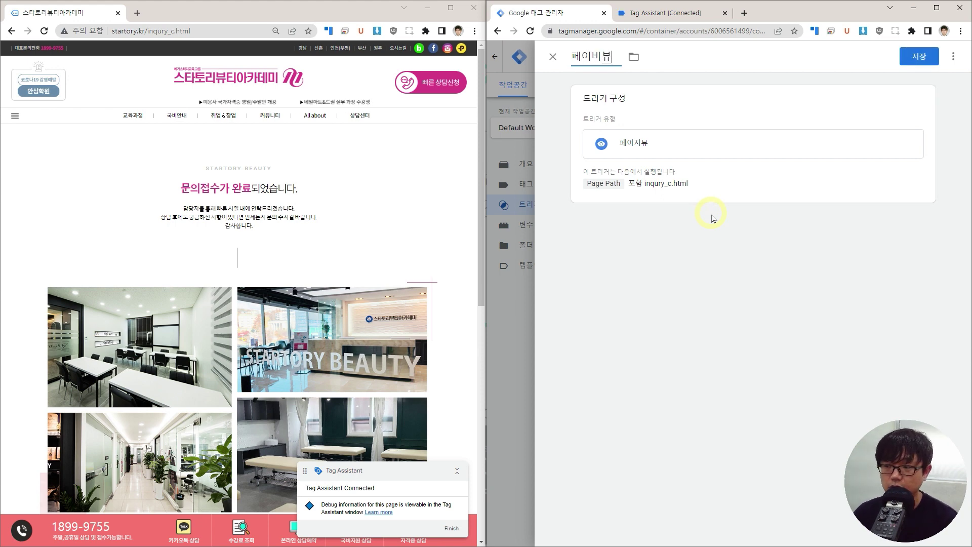
type(" - 문의접수 완료")
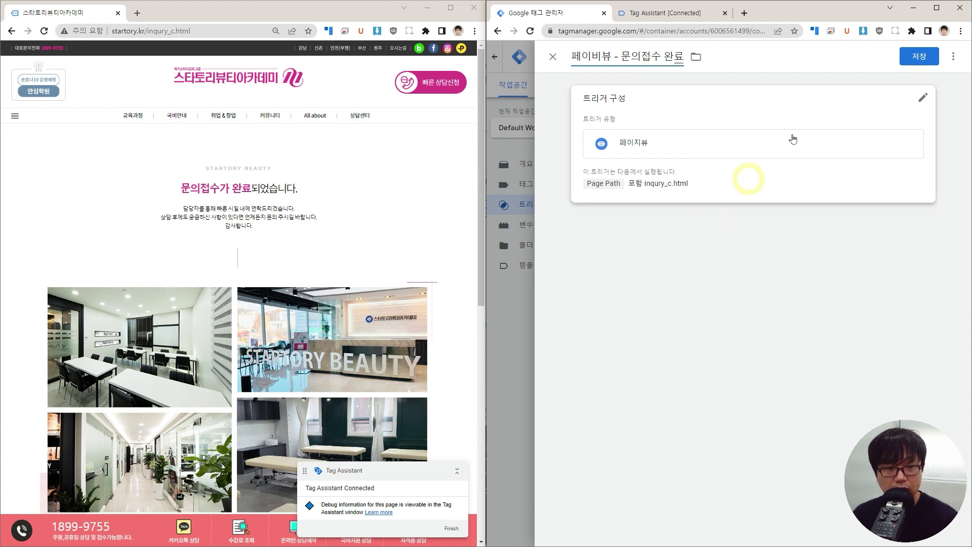
key("BackSpace")
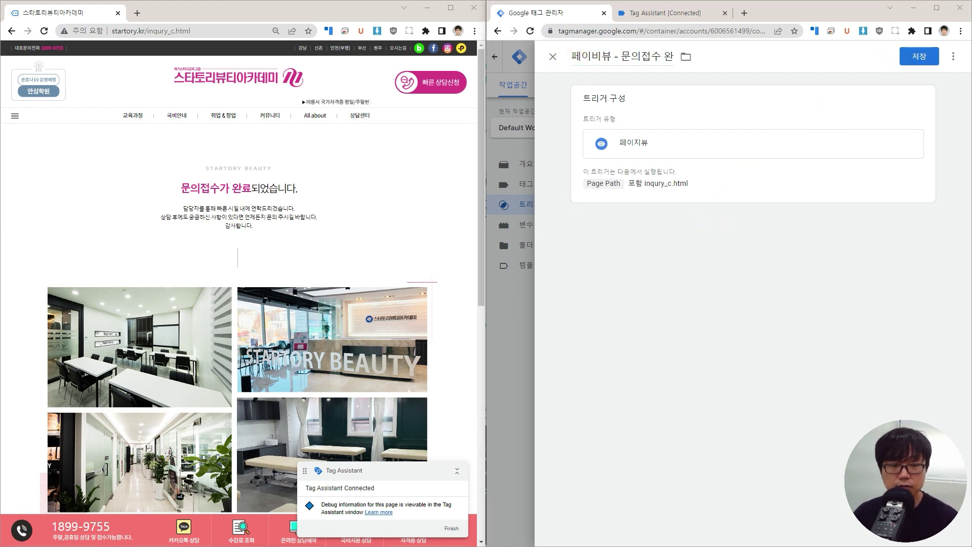
Step: Reopen the trigger configuration and review the operators available for the Page Path condition, leaving 포함 selected
left_click(662, 191)
left_click(729, 243)
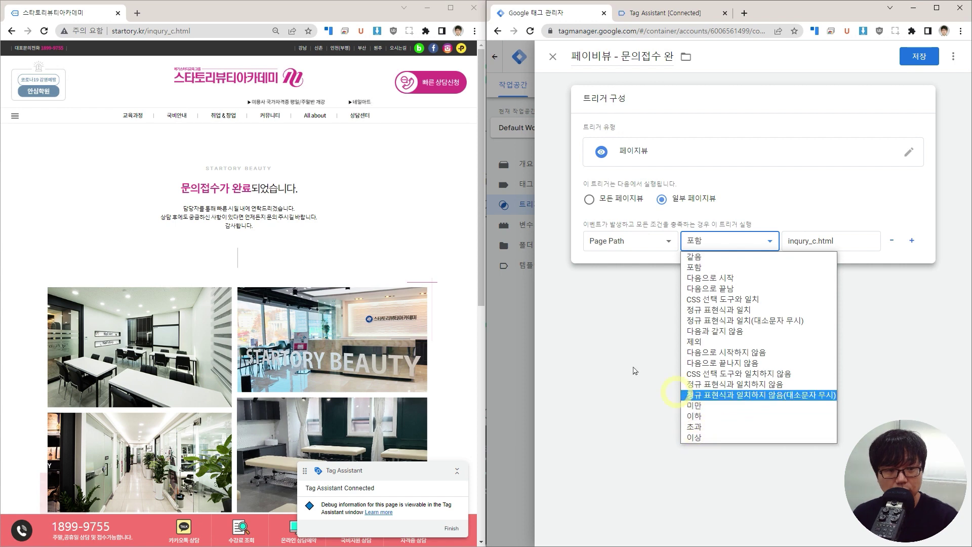
left_click(619, 343)
left_click(672, 169)
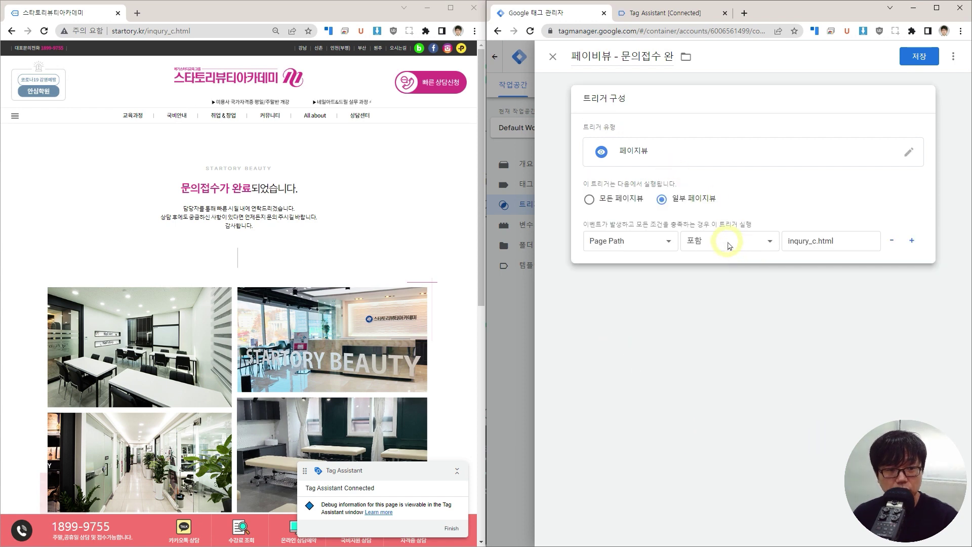
Step: Switch to Notepad and write the example 포함 triggers below the Tag Manager URL, copying triggers from the URL's ending
key("alt+Tab")
left_click_drag(143, 191, 660, 145)
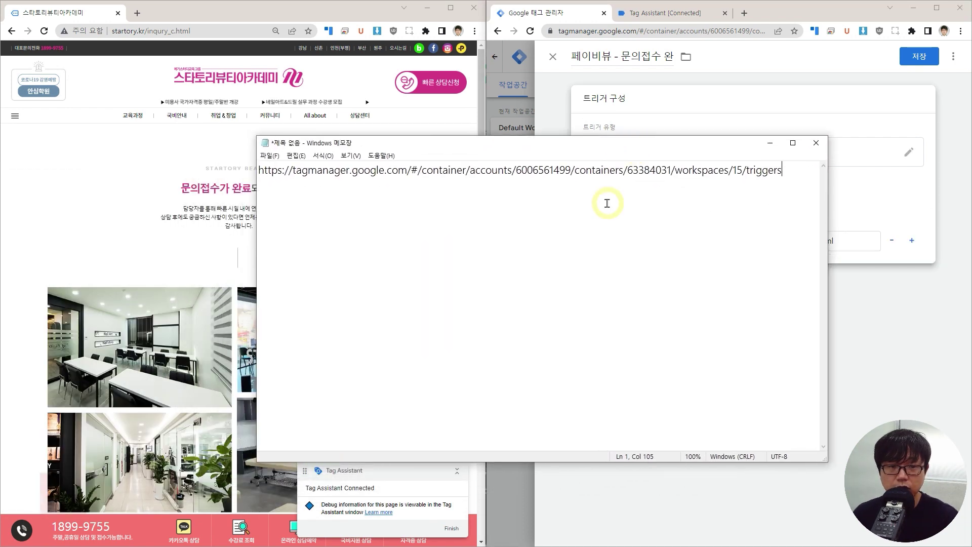
left_click(608, 202)
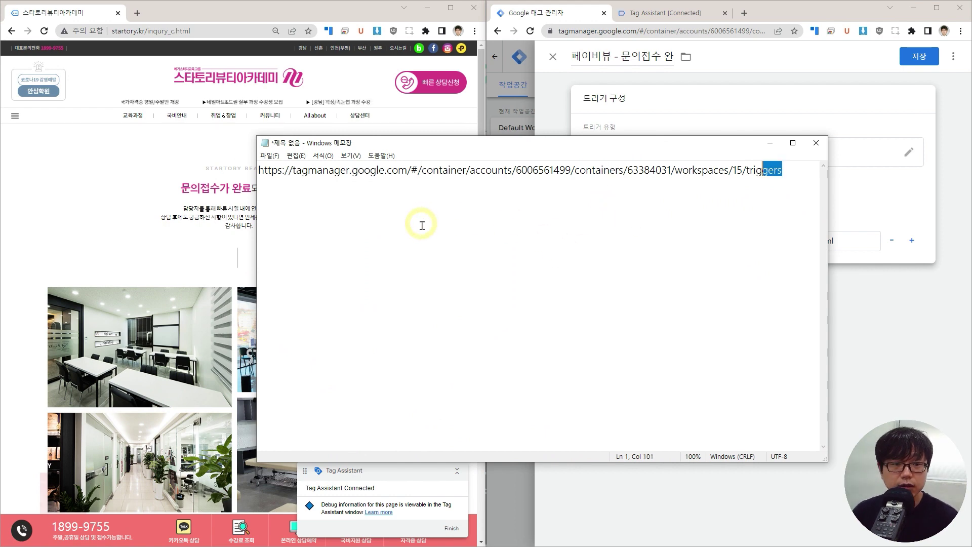
key("shift+Left")
key("shift+Left")
key("shift+Left")
key("shift+Left")
key("ctrl+c")
key("End")
key("Return")
key("Return")
key("Return")
key("ctrl+v")
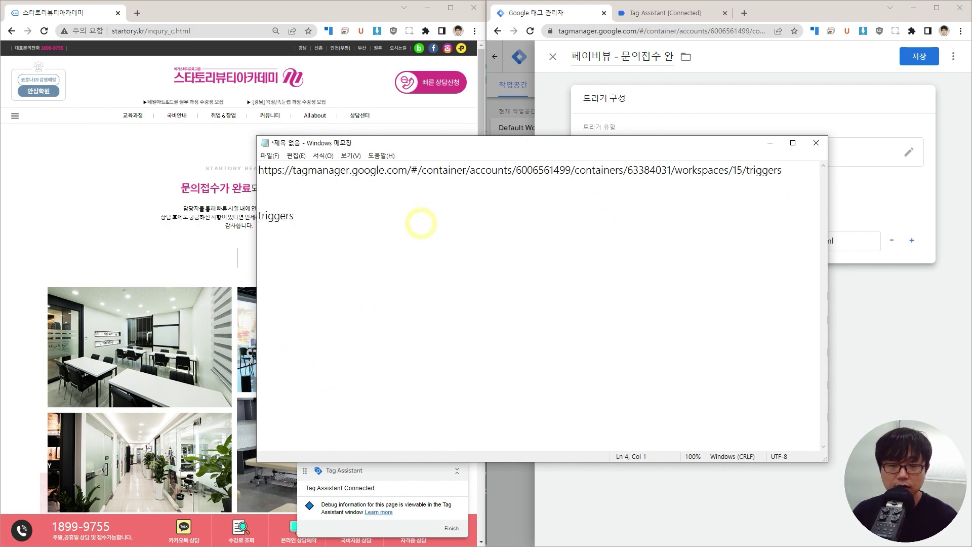
type("함")
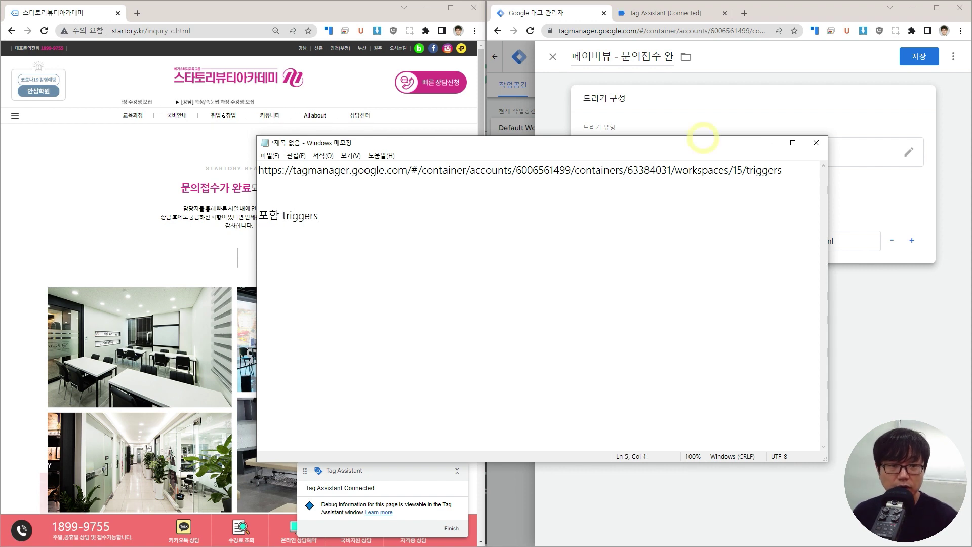
Step: Shorten the example to 포함 trigger, highlight the matching part of the URL, and minimize Notepad
left_click(786, 170)
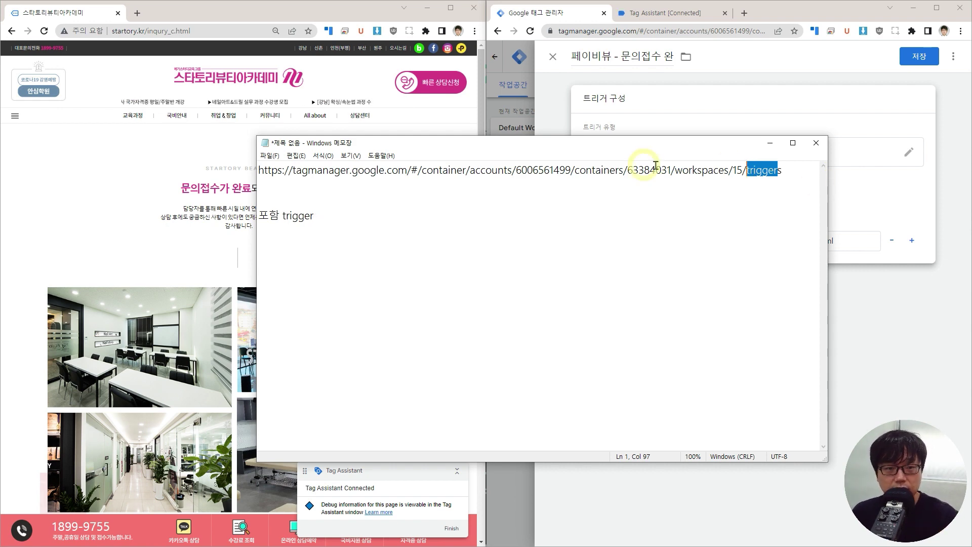
left_click_drag(481, 171, 770, 172)
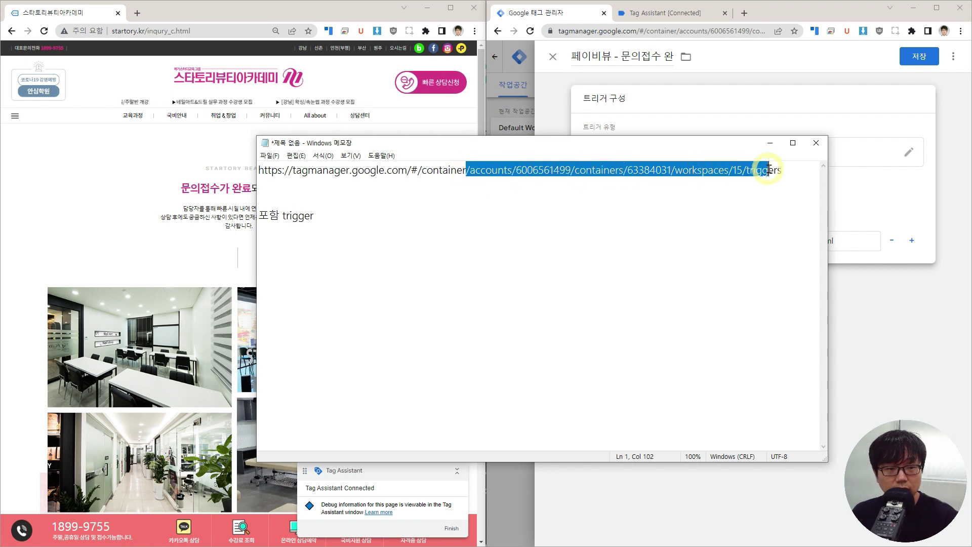
left_click(590, 210)
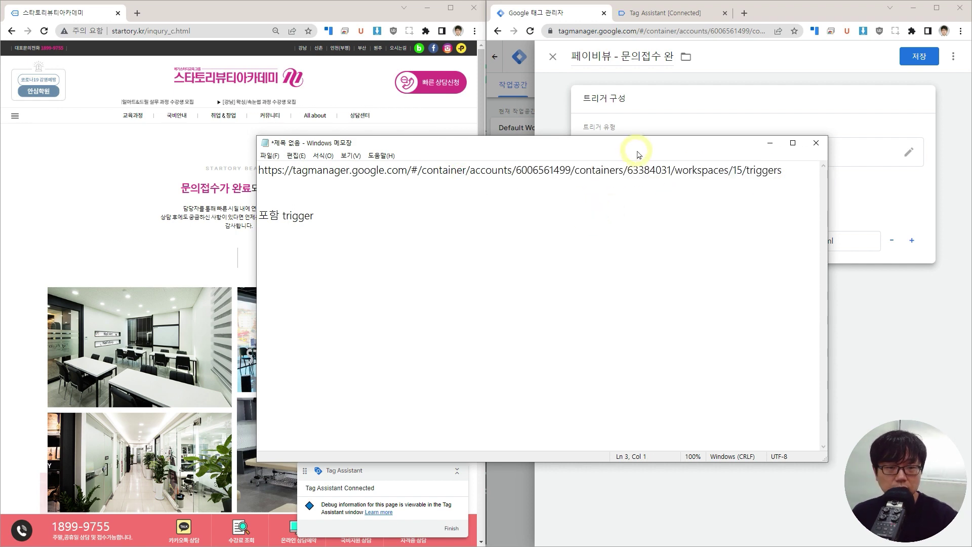
key("super+Down")
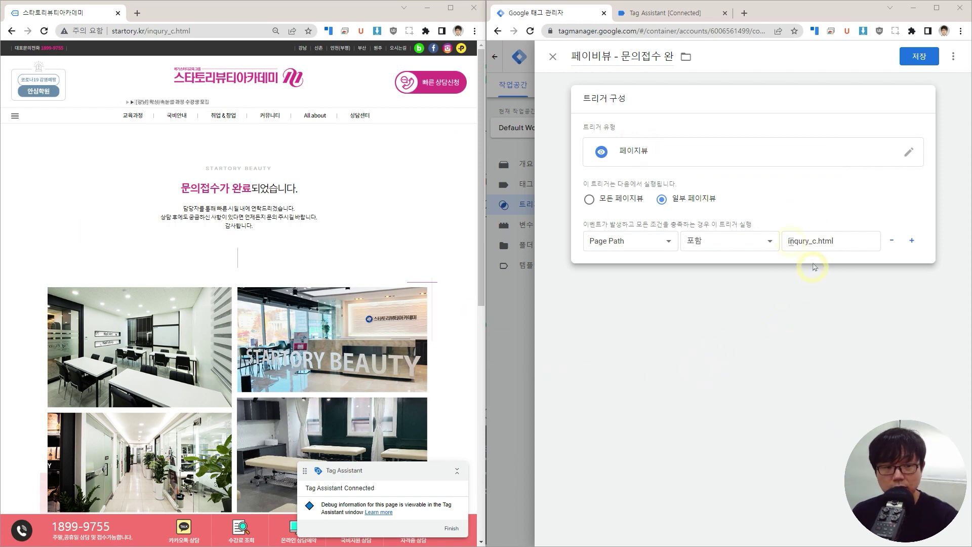
Step: Finish with the Page Path value, close the 페이지뷰 - 문의접수 완료 trigger, and locate it in the trigger list
left_click(847, 248)
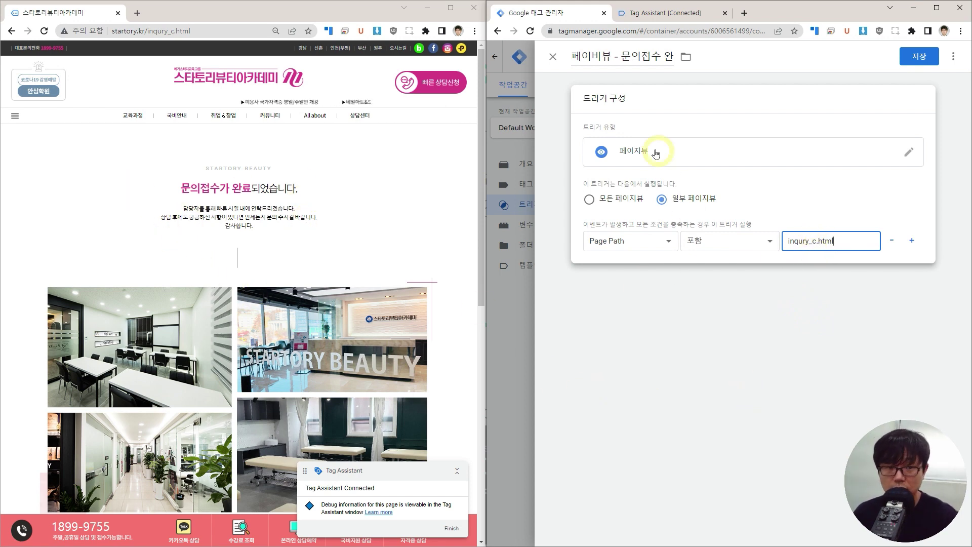
key("Return")
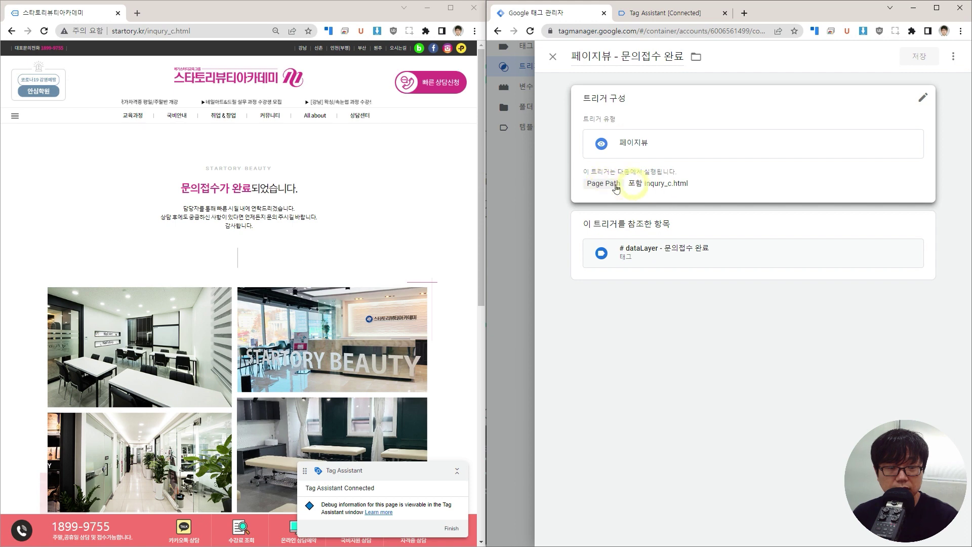
left_click(553, 57)
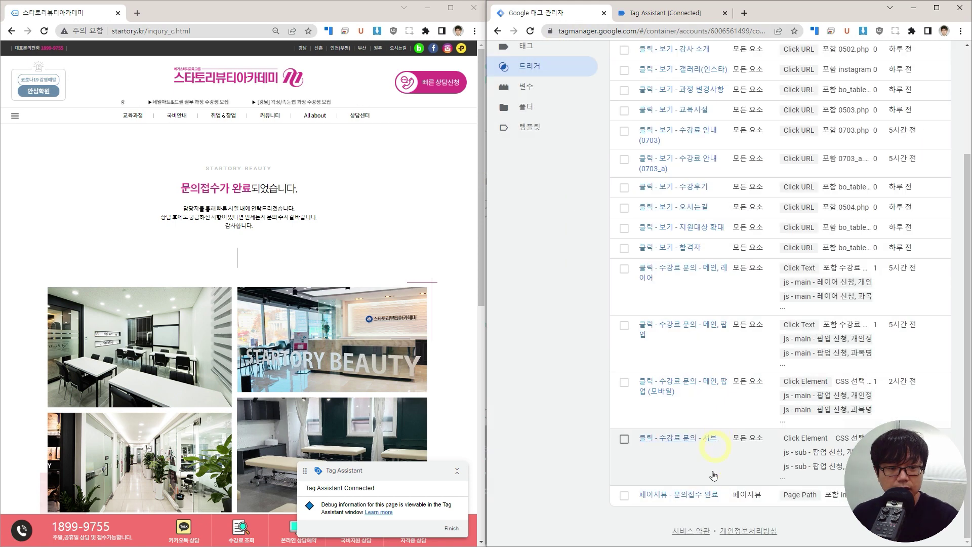
left_click(624, 496)
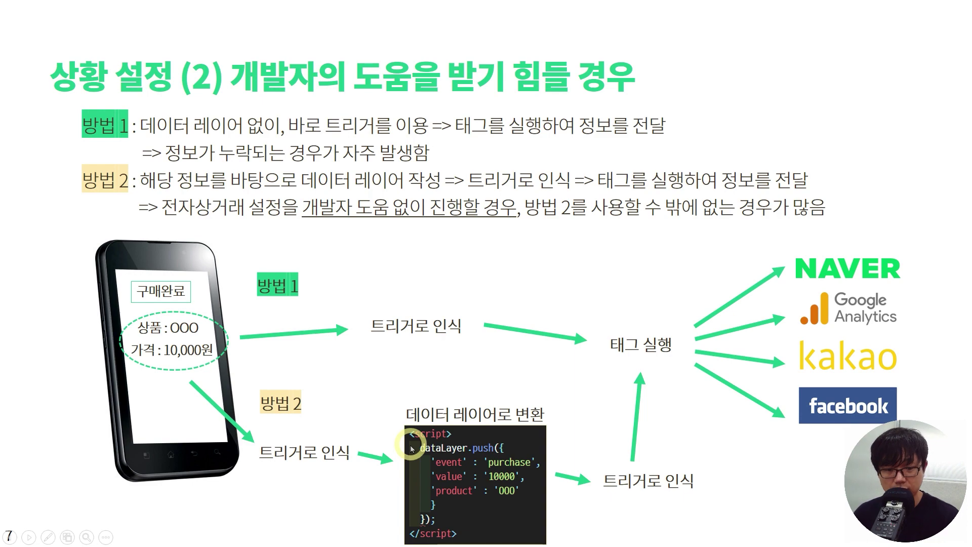
Step: Switch back to Google Tag Manager and create a new tag named "# dataLayer - 문의접수 완료"
key("alt+Tab")
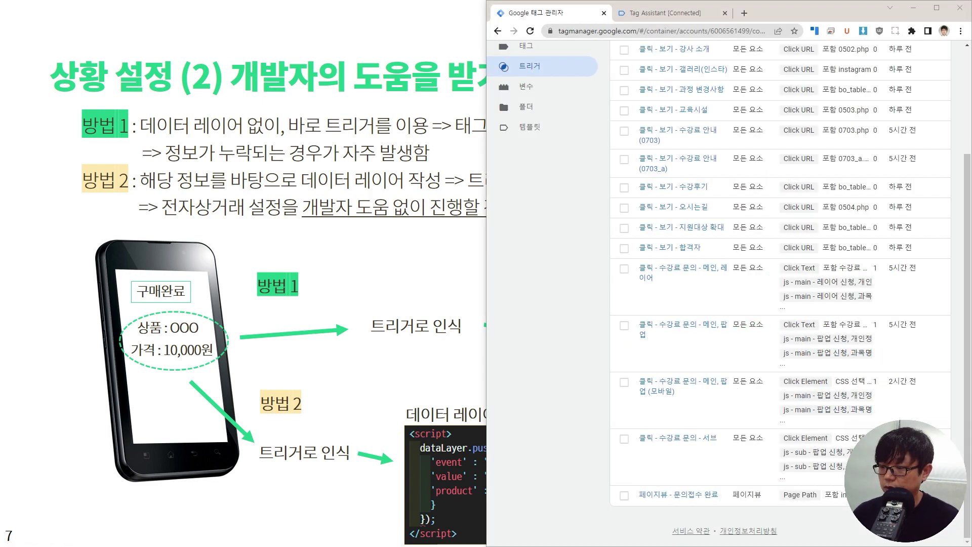
key("alt+Tab")
scroll(760, 283, "up", 3)
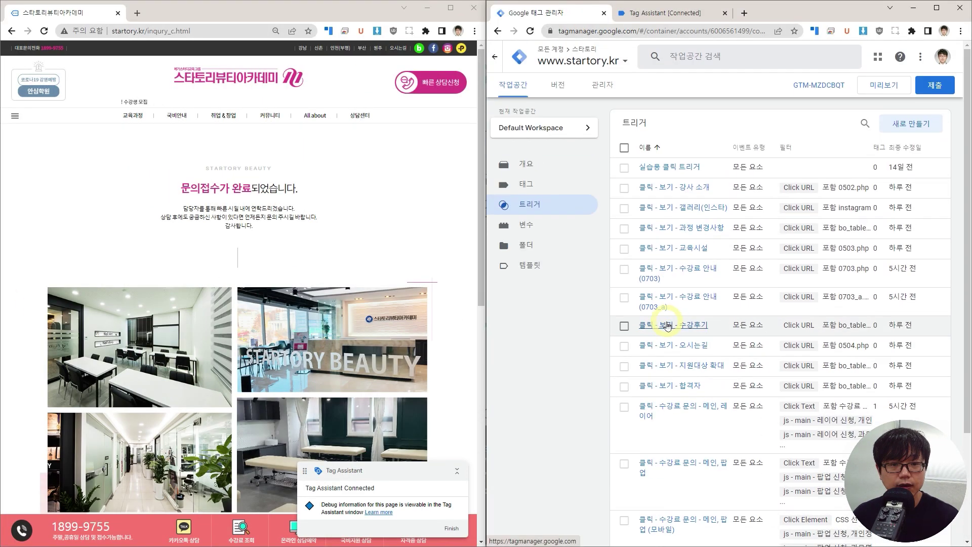
left_click(529, 187)
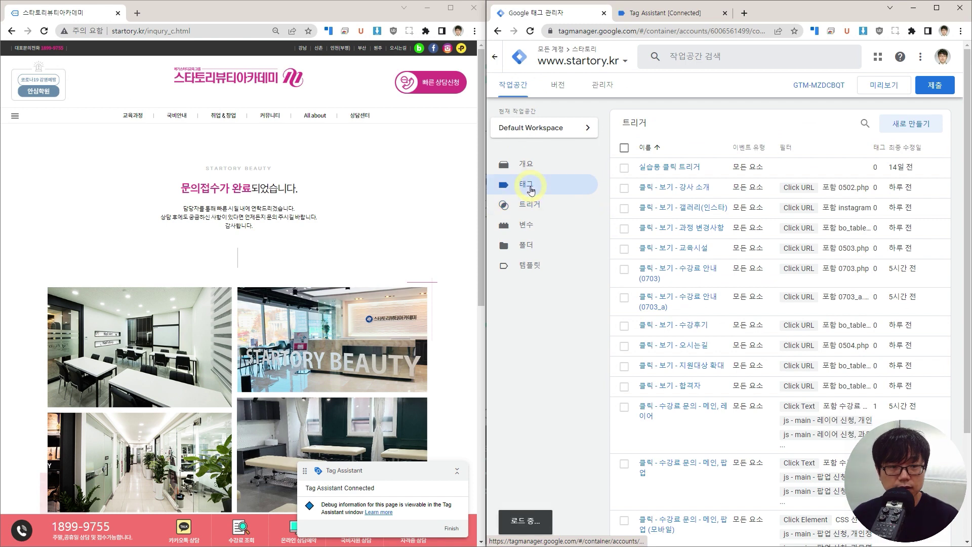
left_click(912, 123)
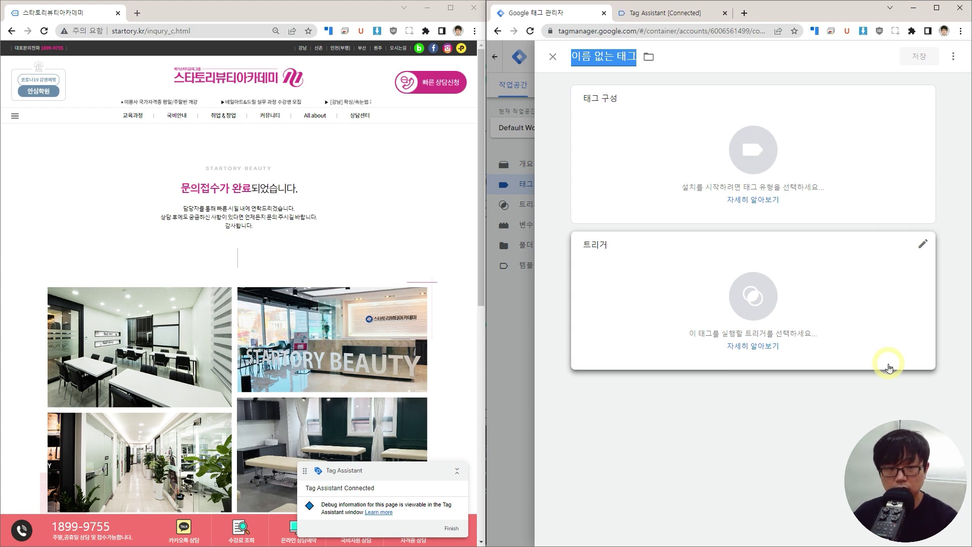
type("#")
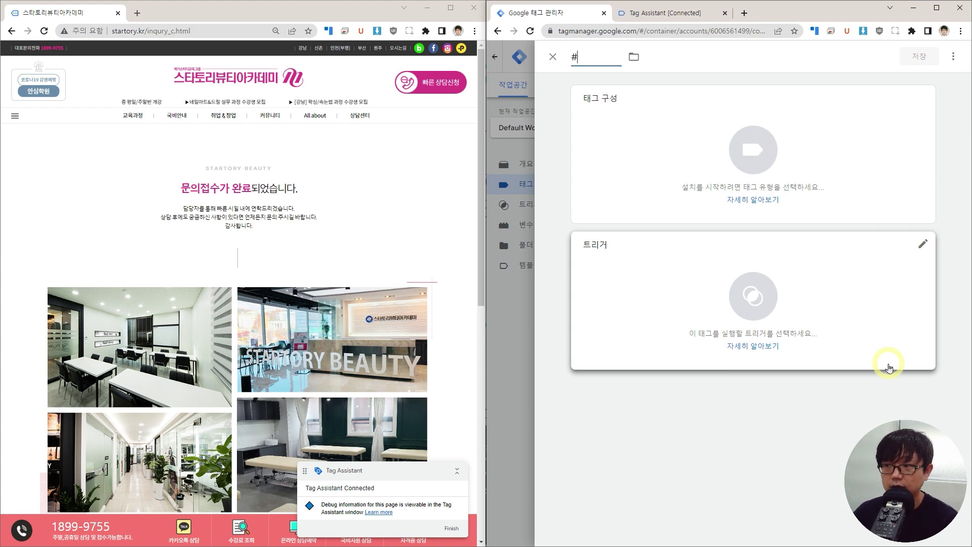
type(" data")
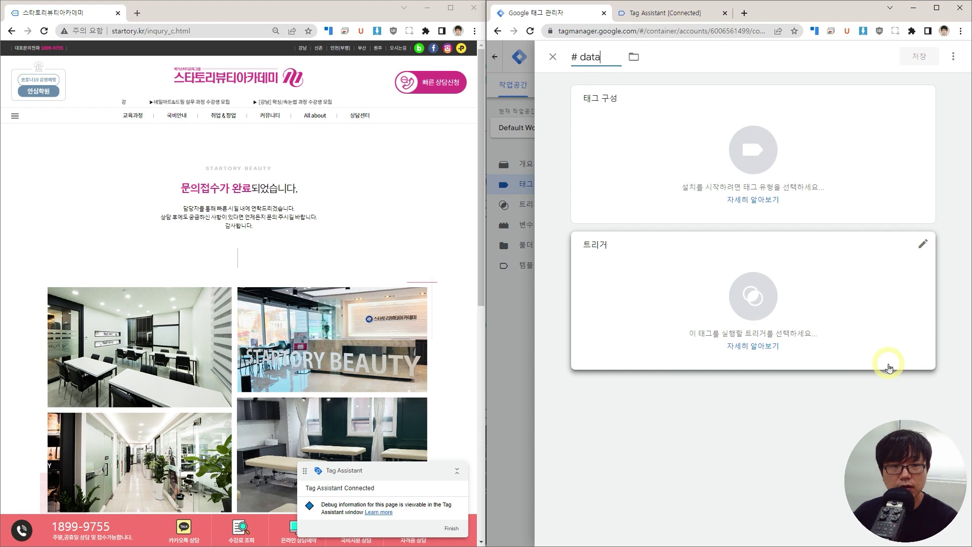
type("Layer - ")
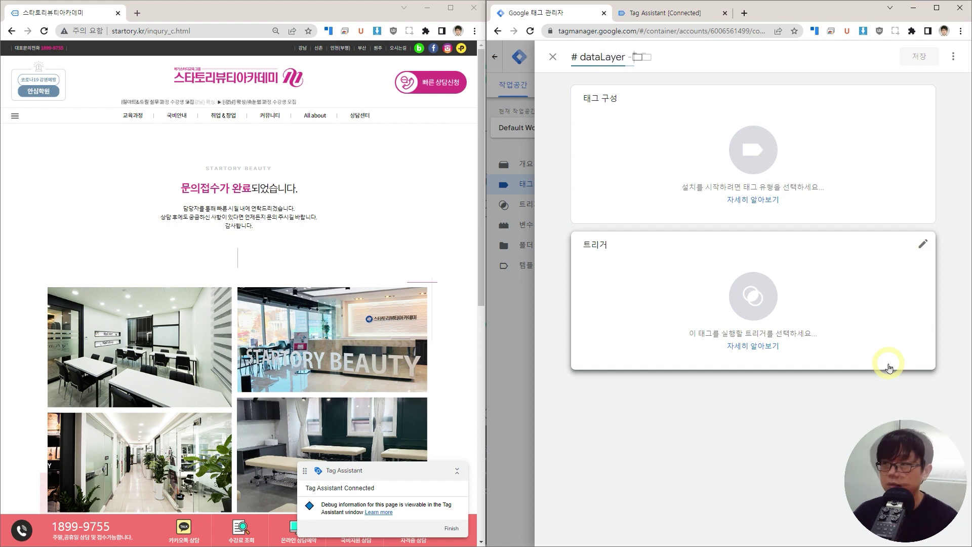
type("문의접수 완료")
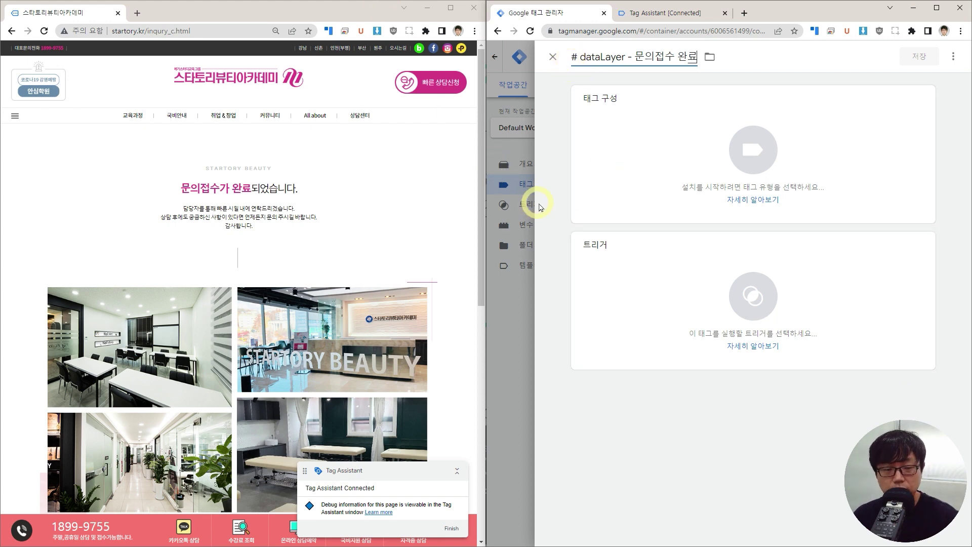
Step: Attach the 페이지뷰 - 문의접수 완료 trigger to the tag and set its tag type to 맞춤 HTML
left_click(607, 278)
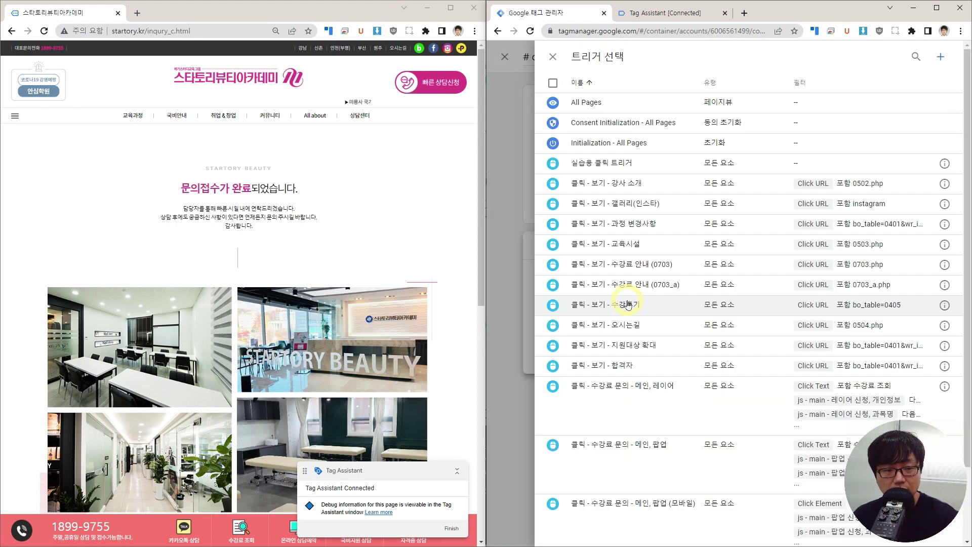
scroll(647, 363, "down", 2)
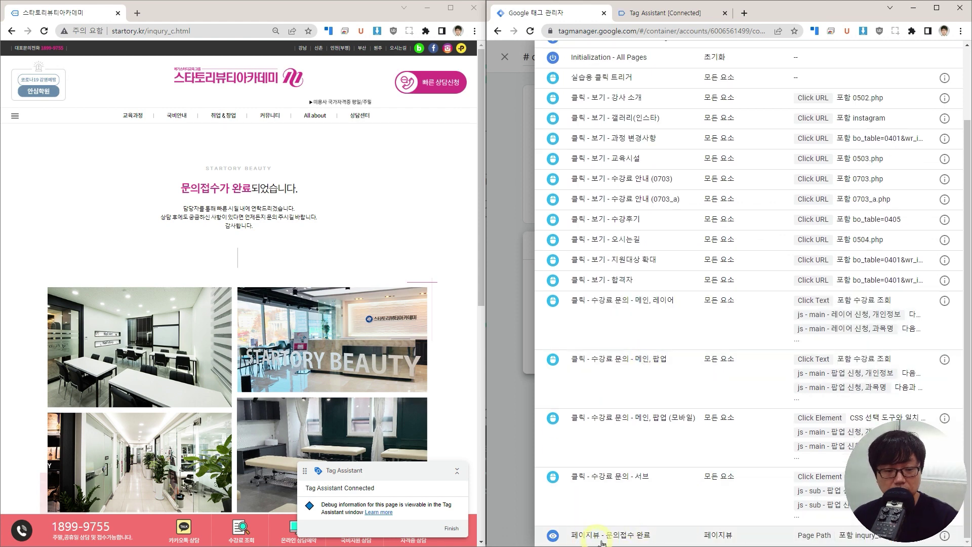
left_click(621, 537)
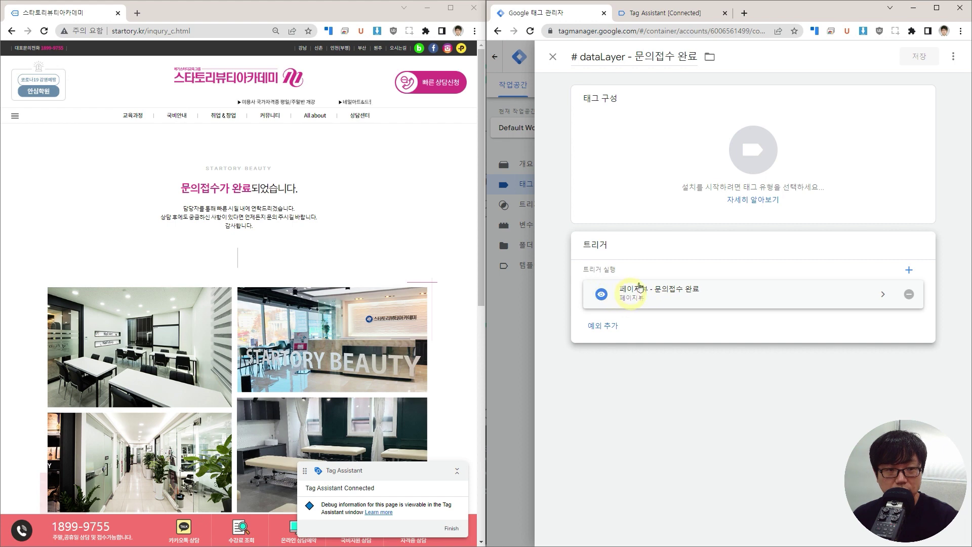
left_click(635, 166)
left_click(861, 482)
left_click(716, 261)
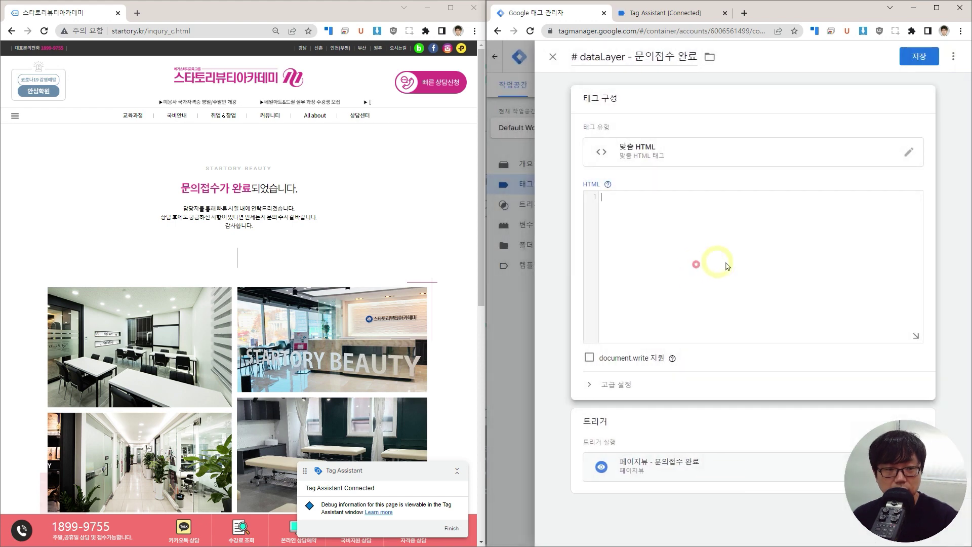
Step: Write a script in the HTML field with a dataLayer.push call containing 'event' : 'inqury_complete'
type("<script>")
key("Return")
type("da")
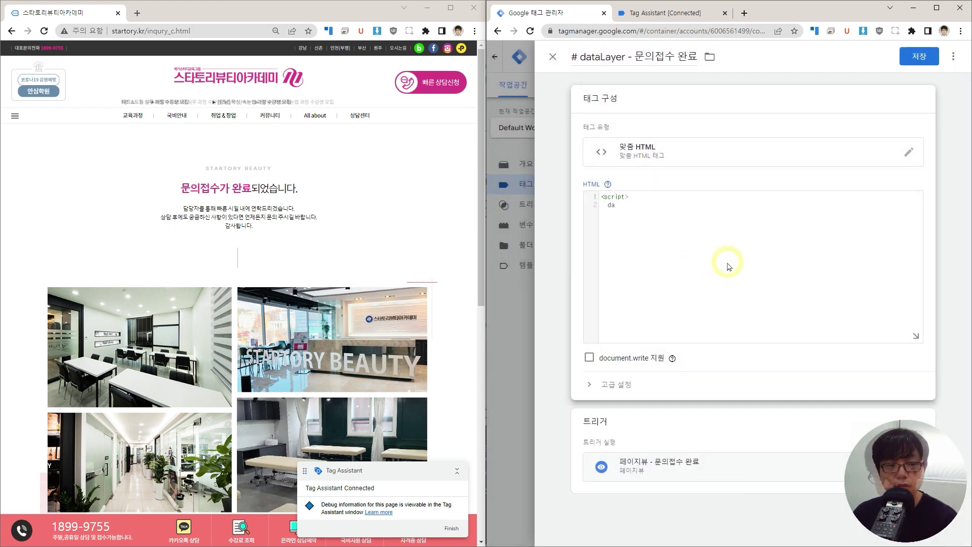
type("taLayer.push({")
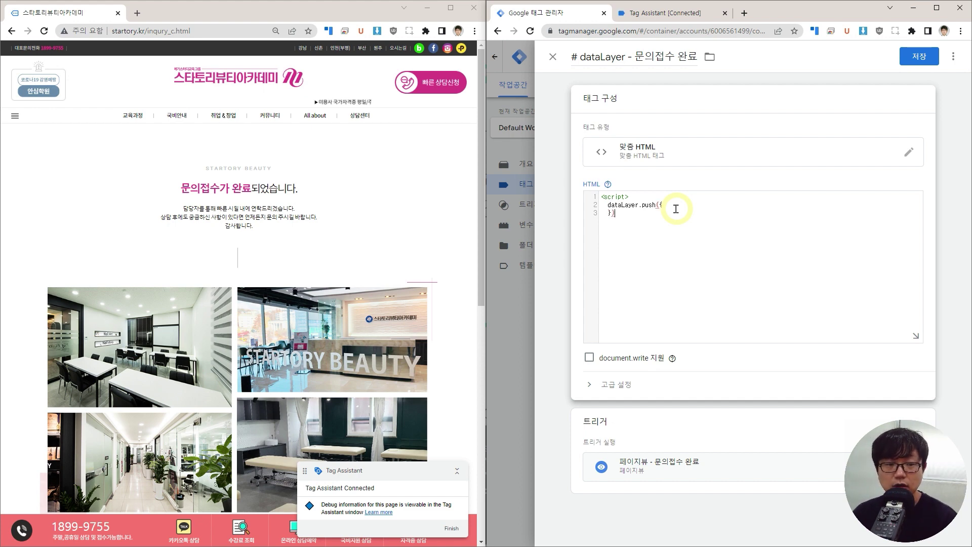
key("Return")
type("'ebe")
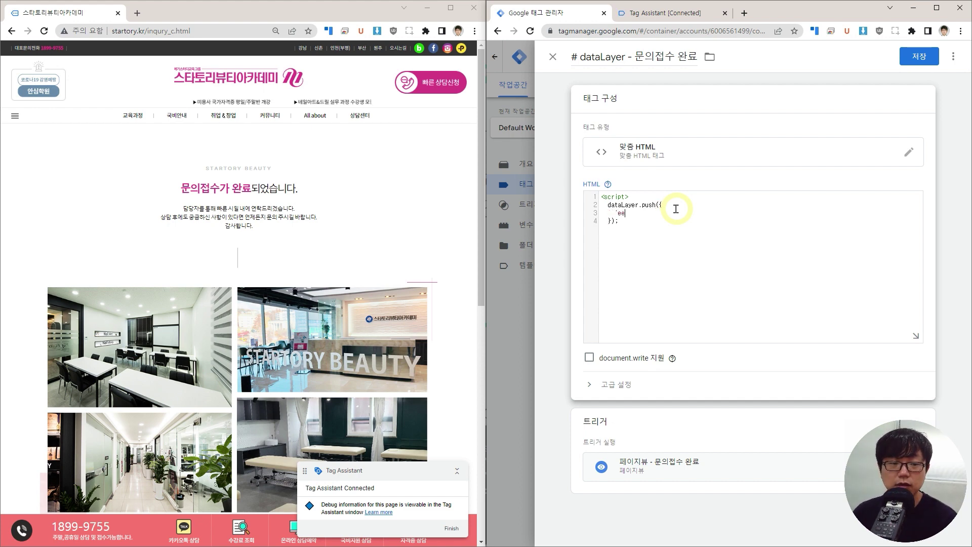
key("BackSpace")
key("BackSpace")
type("vent")
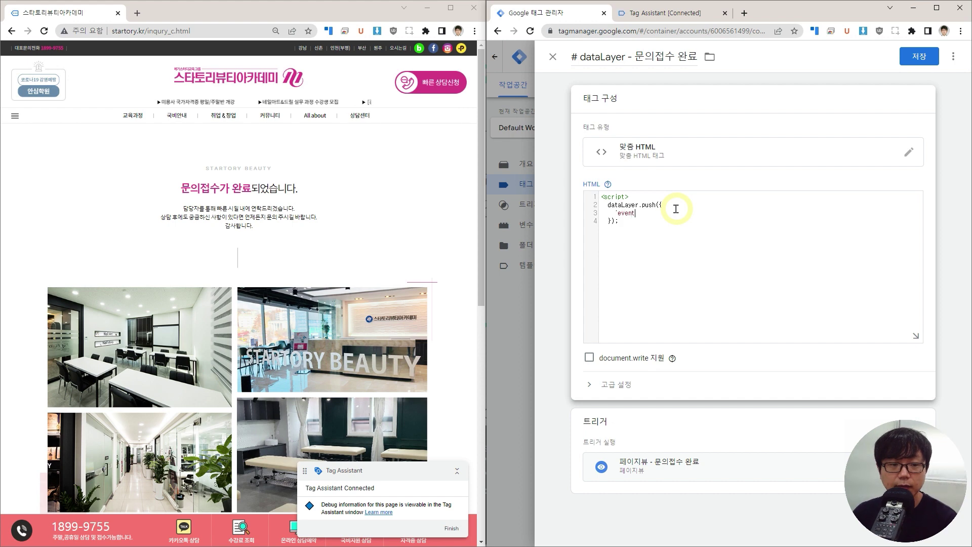
type("'")
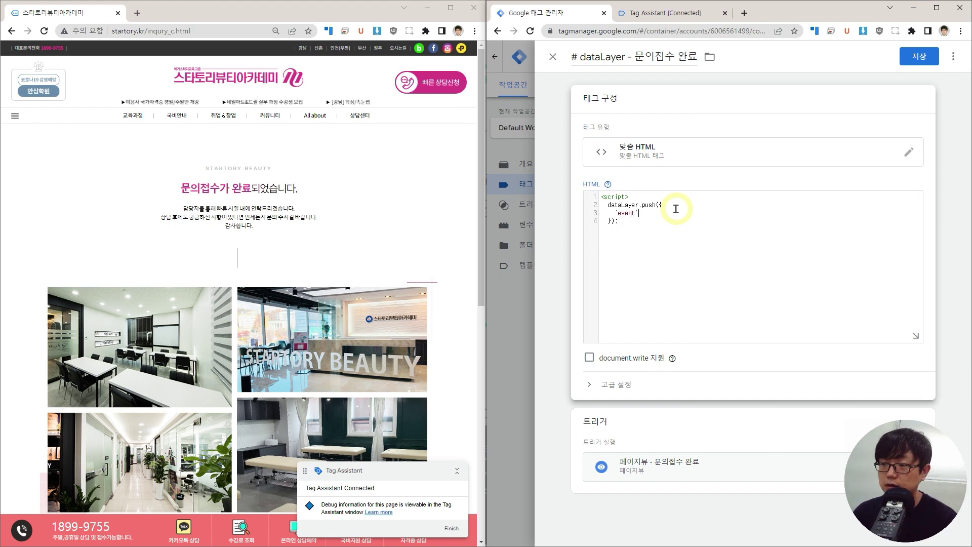
type(" : ")
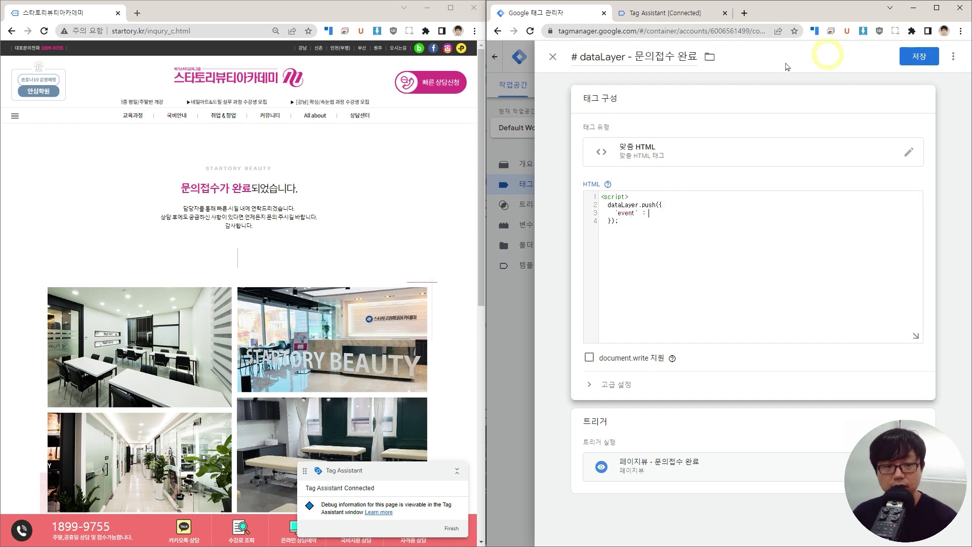
type("'inqury_complete'")
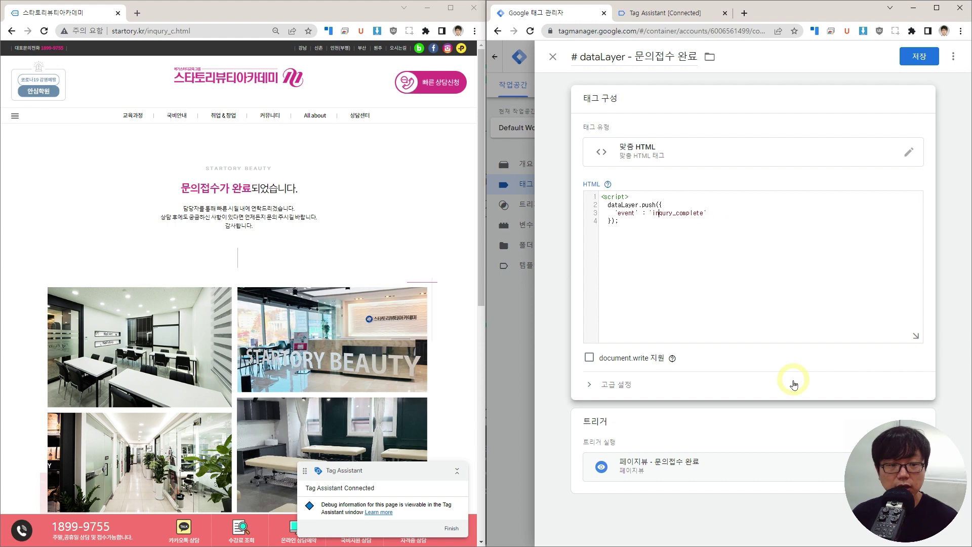
Step: Add 'value' : 10000 below the event line and close the code with </script>, without a blank line
type(",")
key("Return")
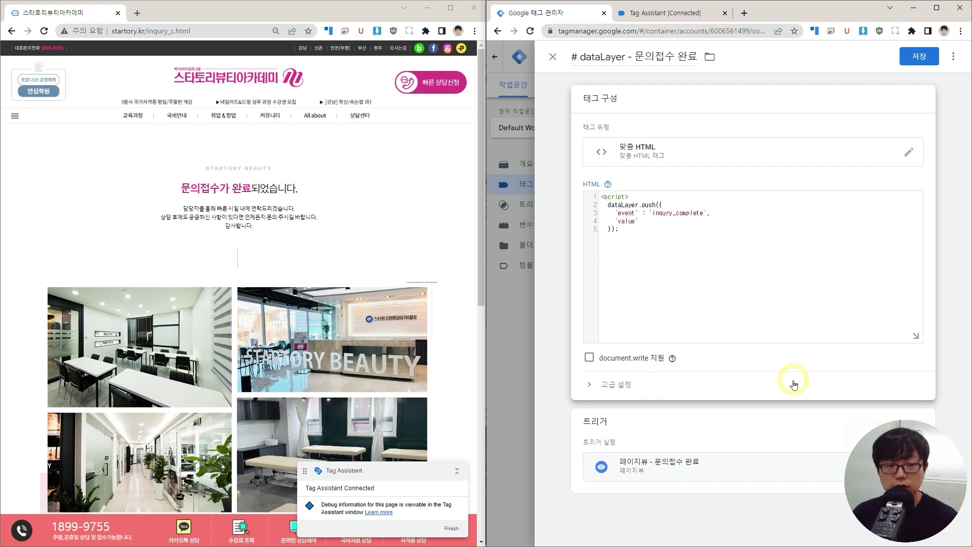
type("'value' : 10000")
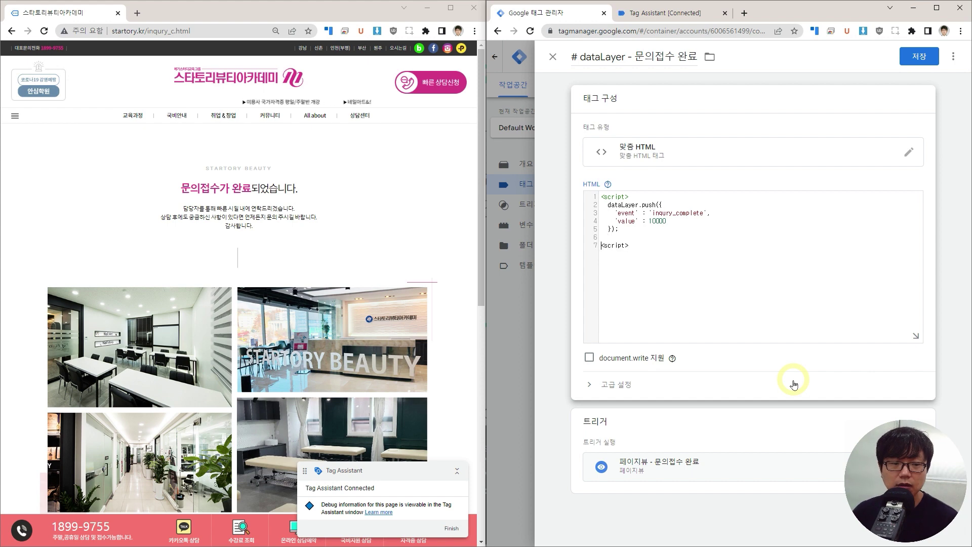
type("/")
key("Up")
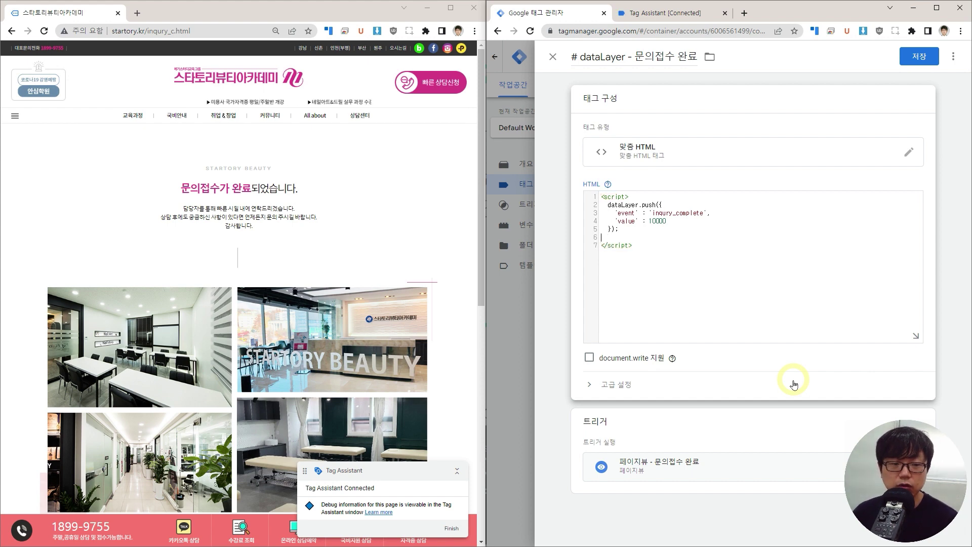
key("BackSpace")
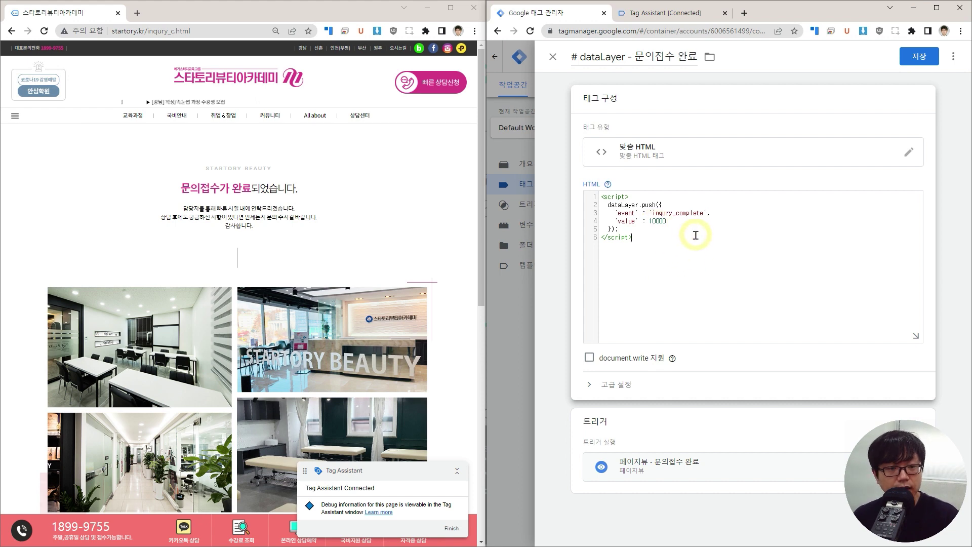
Step: Try putting the braces of the dataLayer.push call on their own lines, and undo the line breaks
left_click(658, 204)
key("Return")
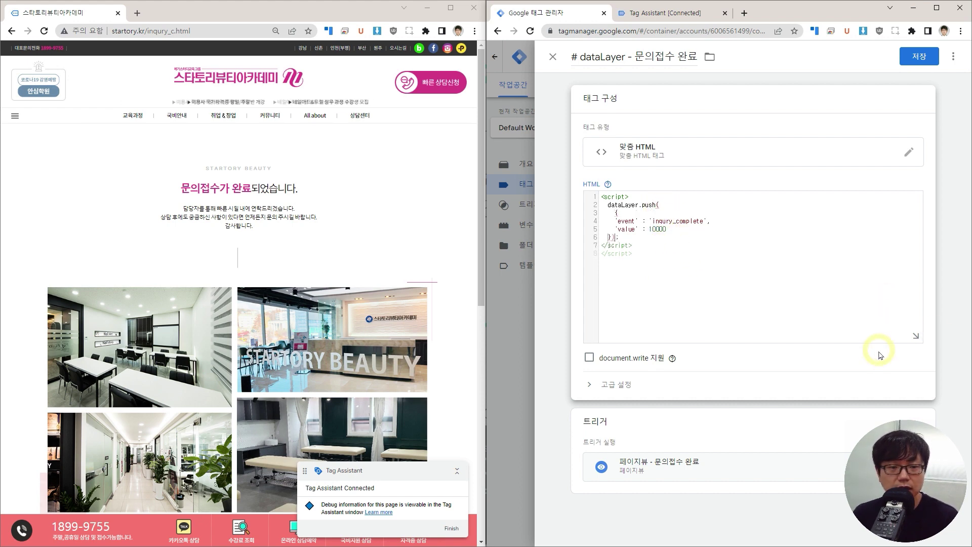
key("Home")
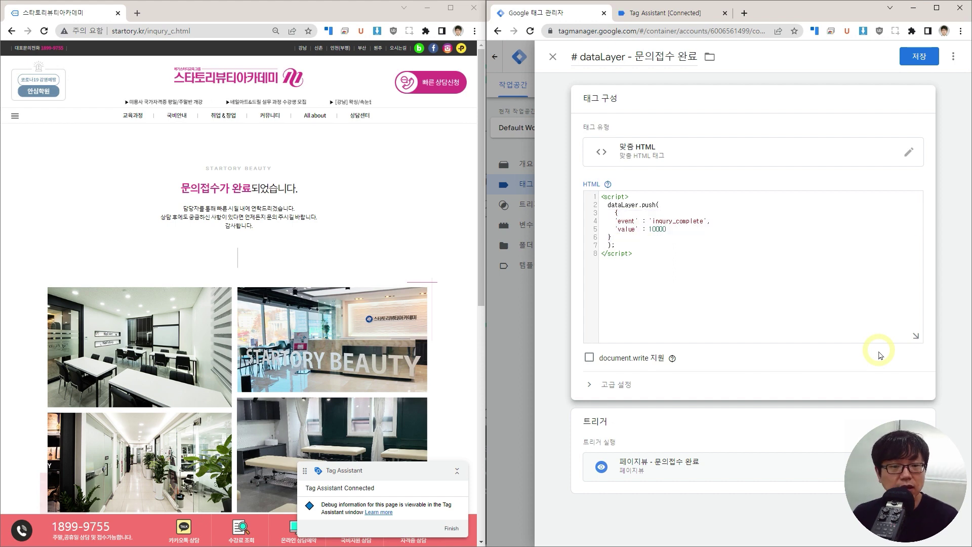
key("ctrl+z")
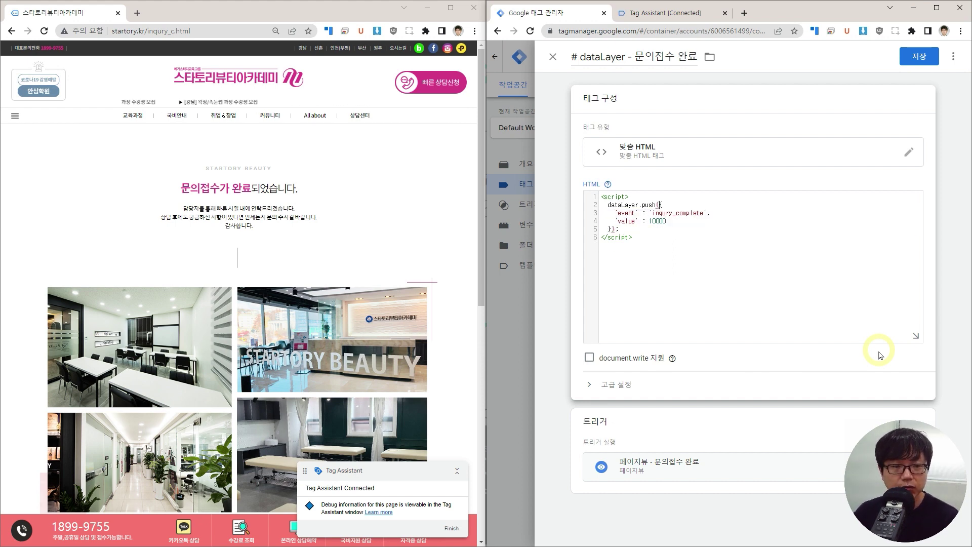
Step: Close the new 문의접수 완료 tag and discard its unsaved changes
left_click(653, 287)
left_click(553, 57)
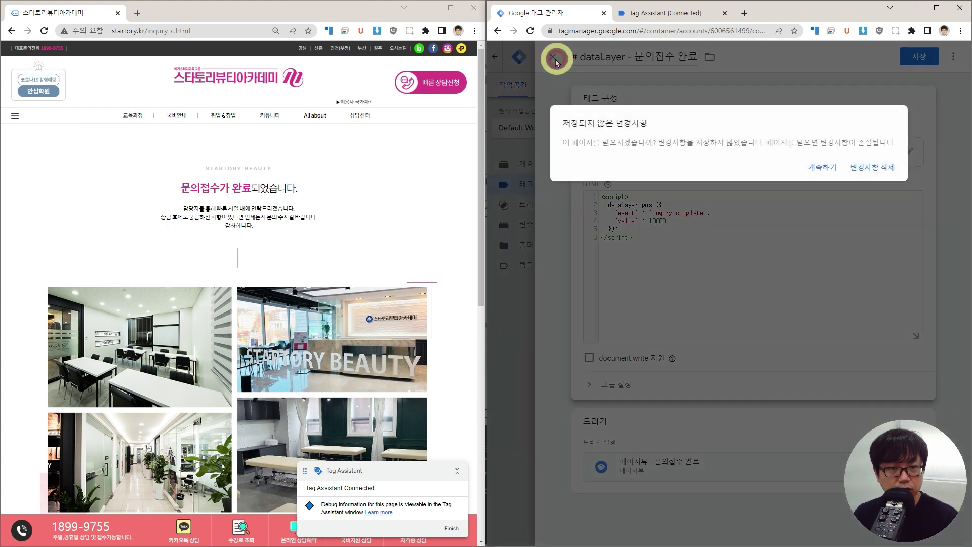
left_click(853, 166)
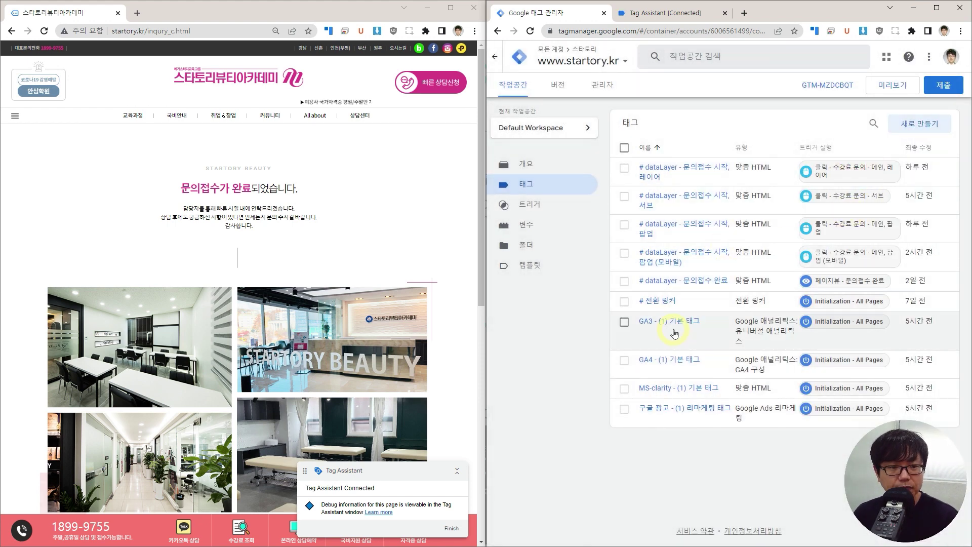
Step: Open the existing "# dataLayer - 문의접수 완료" tag to review its code and trigger, and close it
left_click(680, 281)
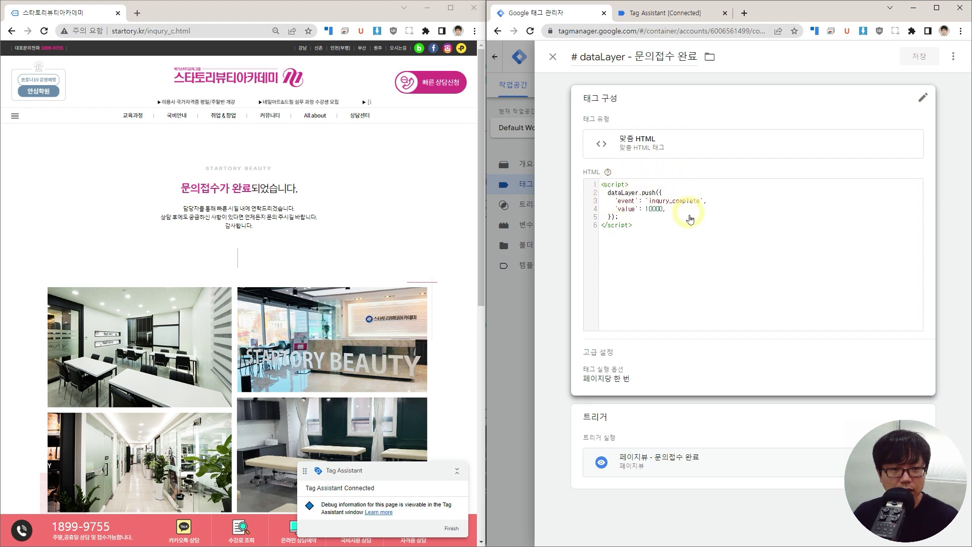
left_click(553, 57)
Step: Reload the startory.kr/inqury_c.html inquiry completion page with the debug preview connected
left_click(398, 160)
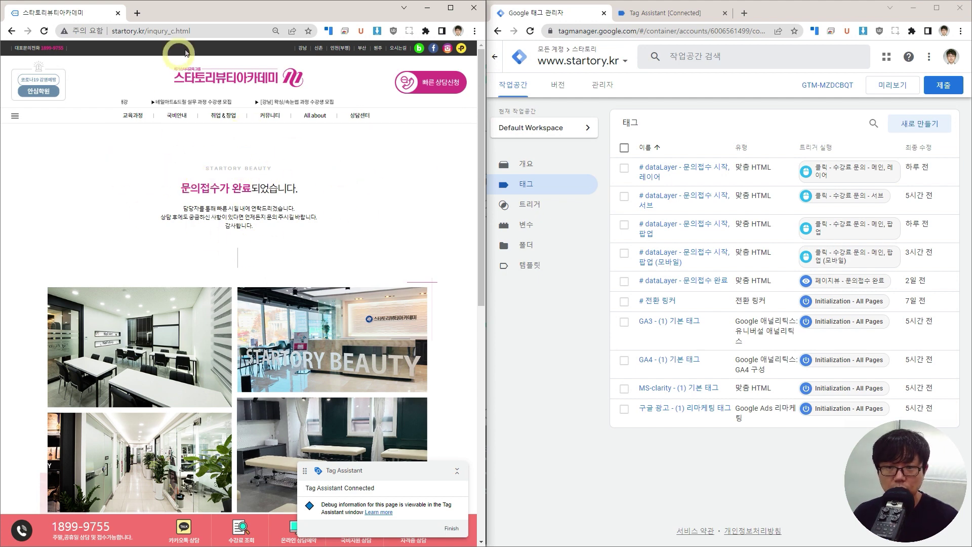
left_click(199, 31)
key("Return")
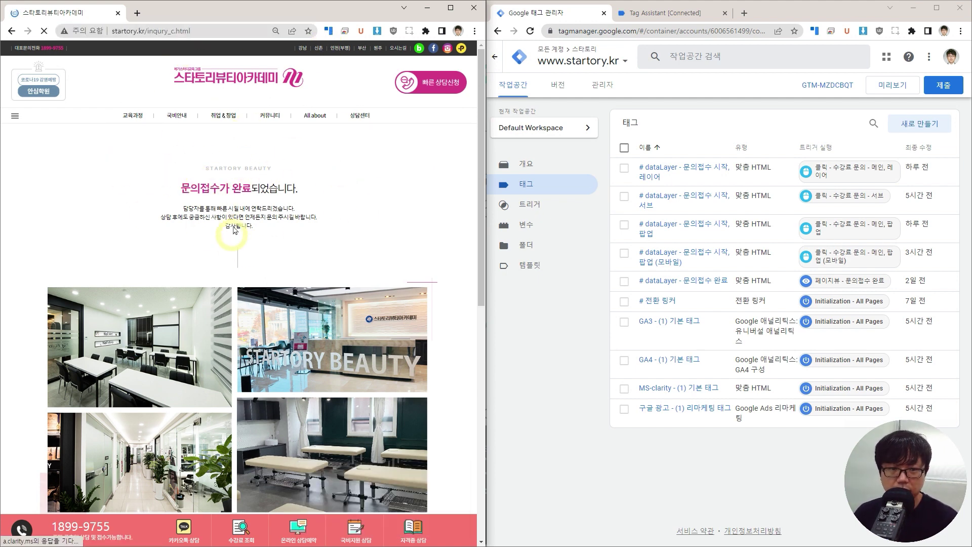
Step: Switch to Tag Assistant and examine the tags and variables of the latest page load's Initialization event
left_click(541, 263)
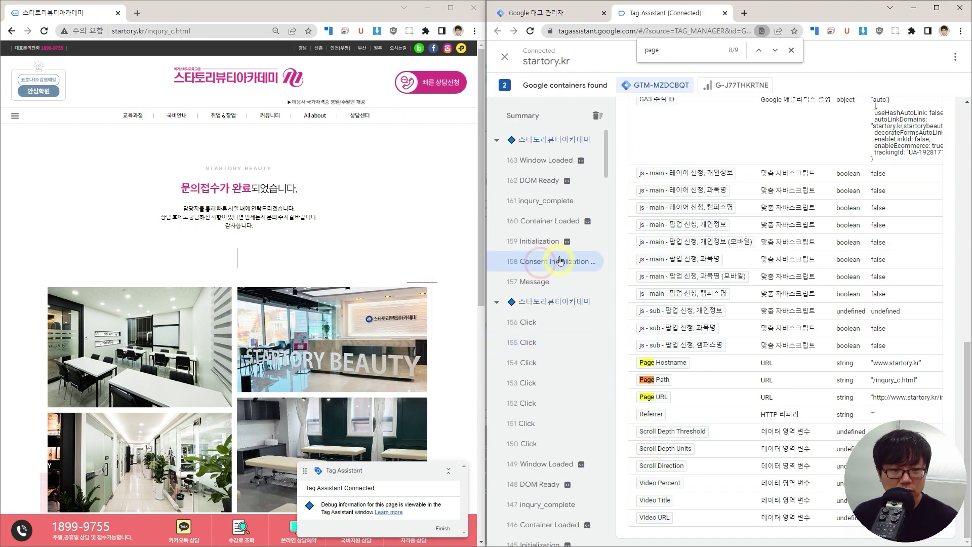
left_click(542, 243)
scroll(790, 264, "up", 15)
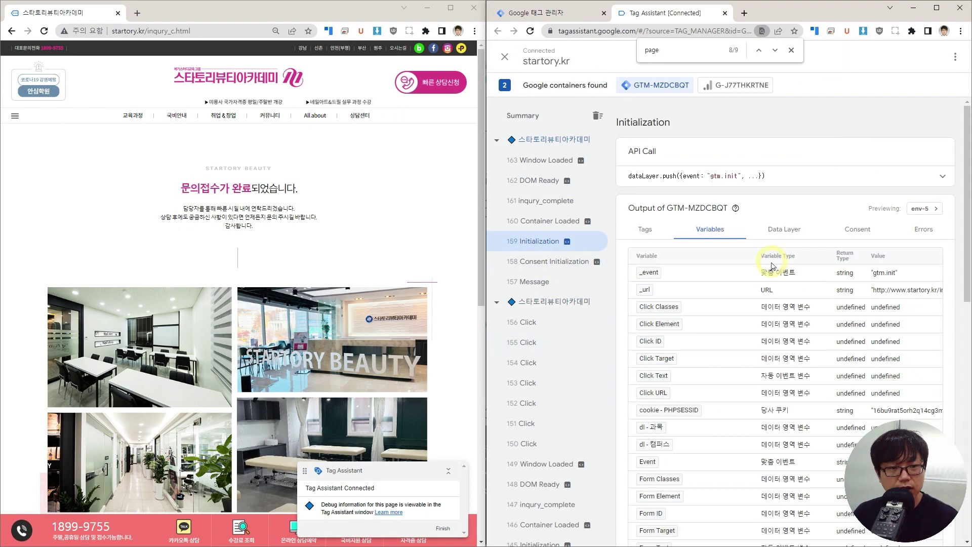
left_click(645, 230)
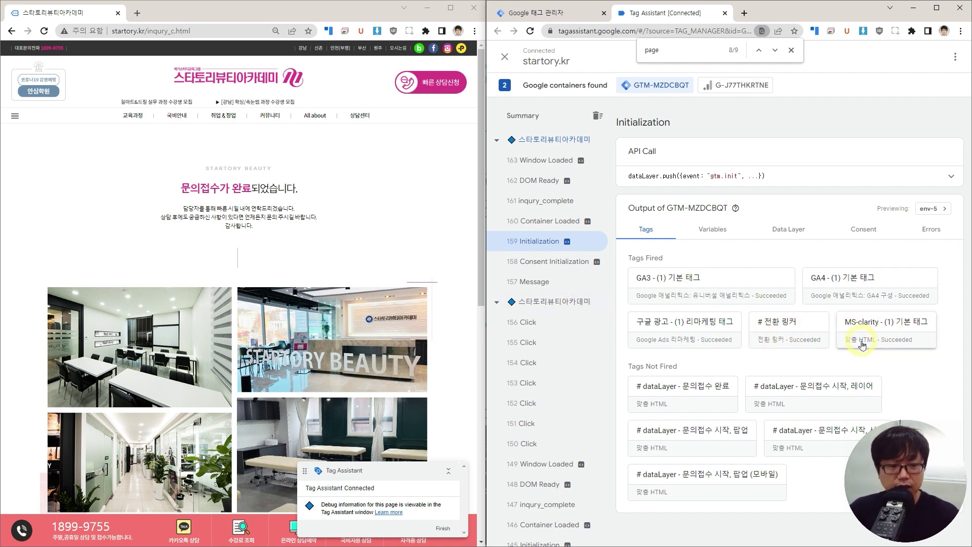
left_click(709, 232)
scroll(727, 395, "down", 5)
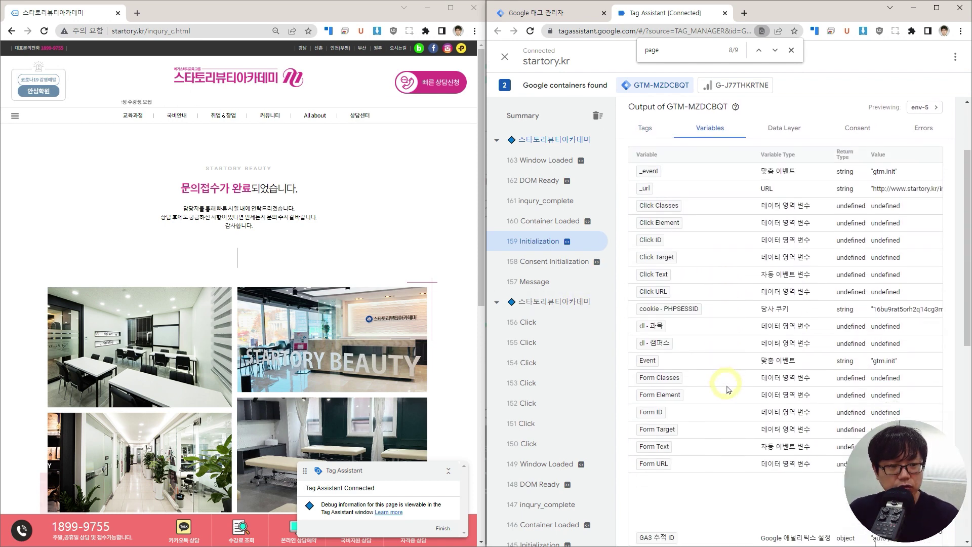
Step: Examine the data layer values and consent state of the latest Initialization event
scroll(731, 388, "up", 5)
left_click(790, 230)
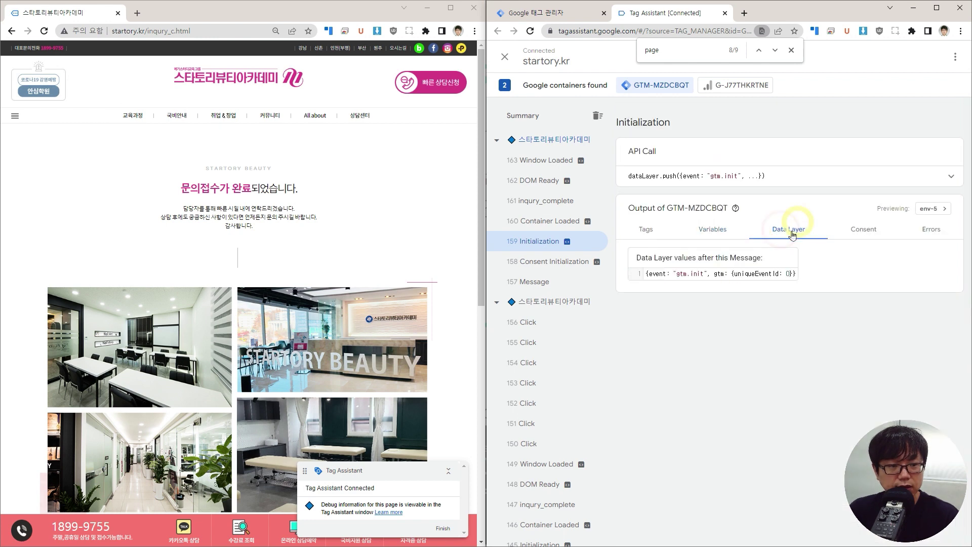
left_click_drag(678, 277, 772, 278)
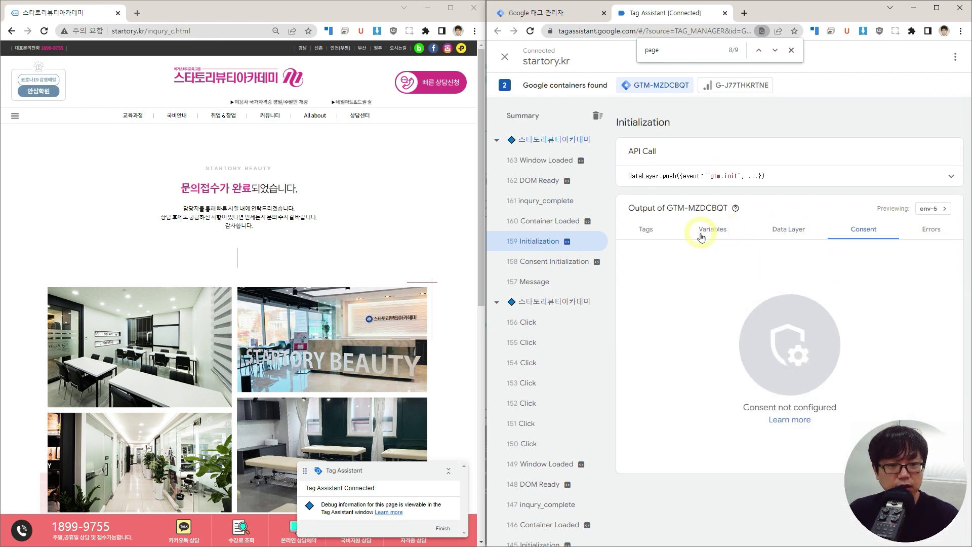
Step: Open the "# dataLayer - 문의접수 완료" tag fired on the latest Container Loaded event and display its variables as values
left_click(546, 226)
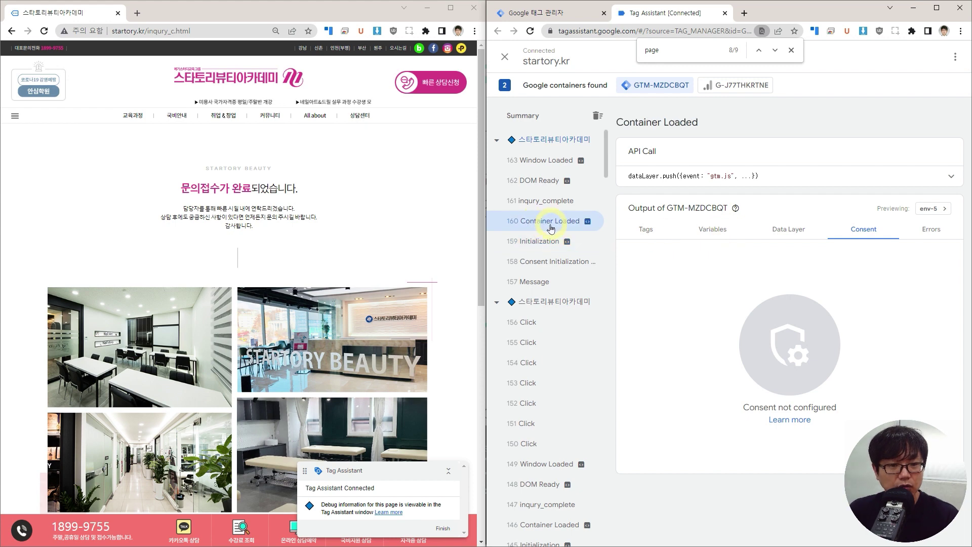
left_click(647, 231)
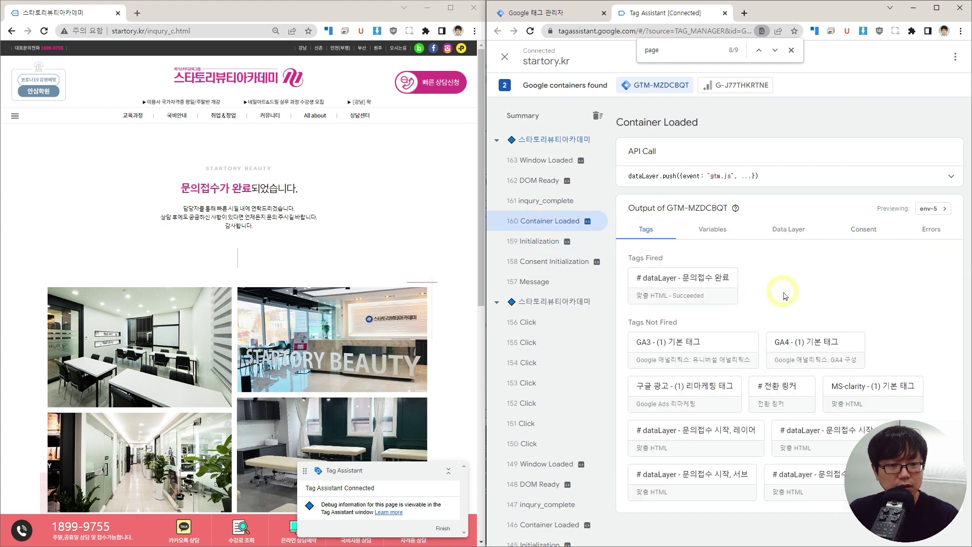
left_click(678, 285)
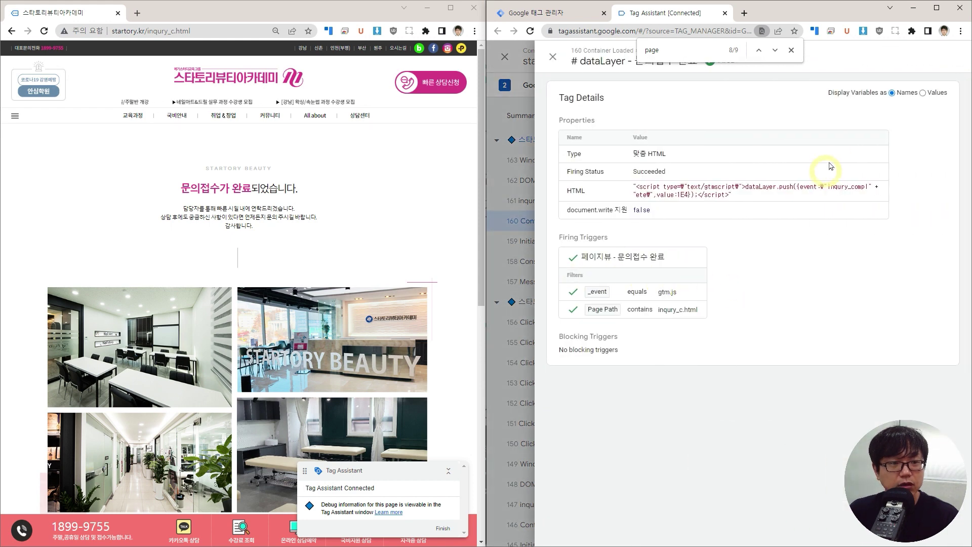
left_click(924, 93)
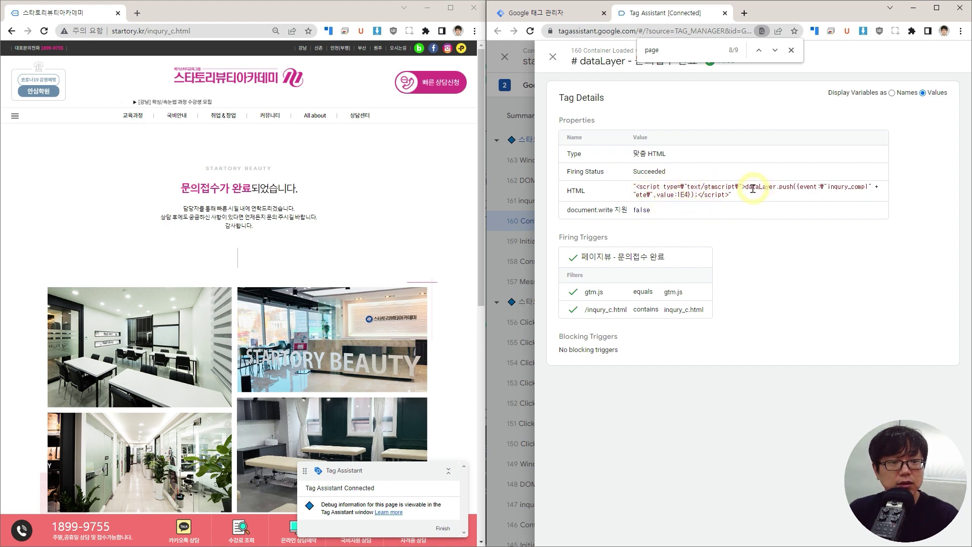
Step: Review the event name and value in the tag's HTML code, dismiss the page search, and close the tag details
left_click_drag(831, 188, 864, 185)
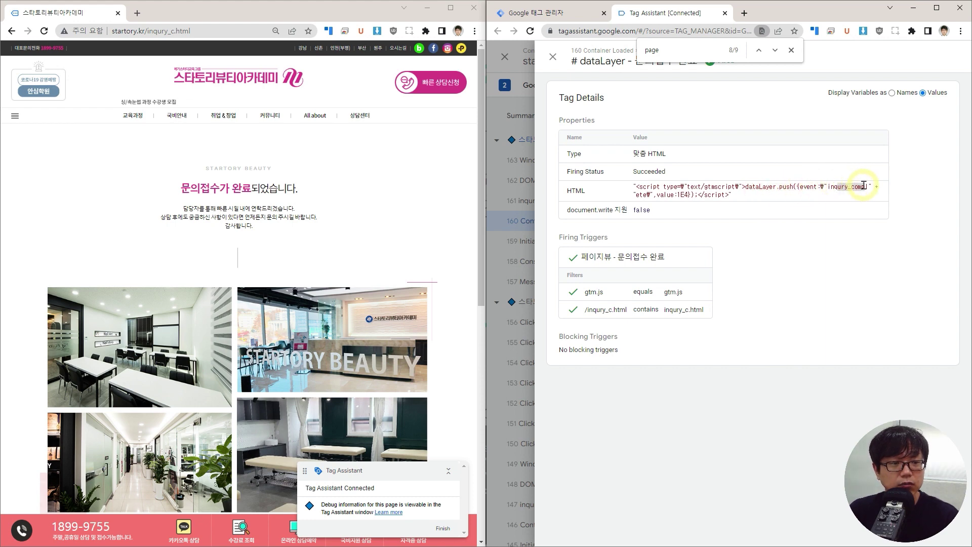
left_click(749, 191)
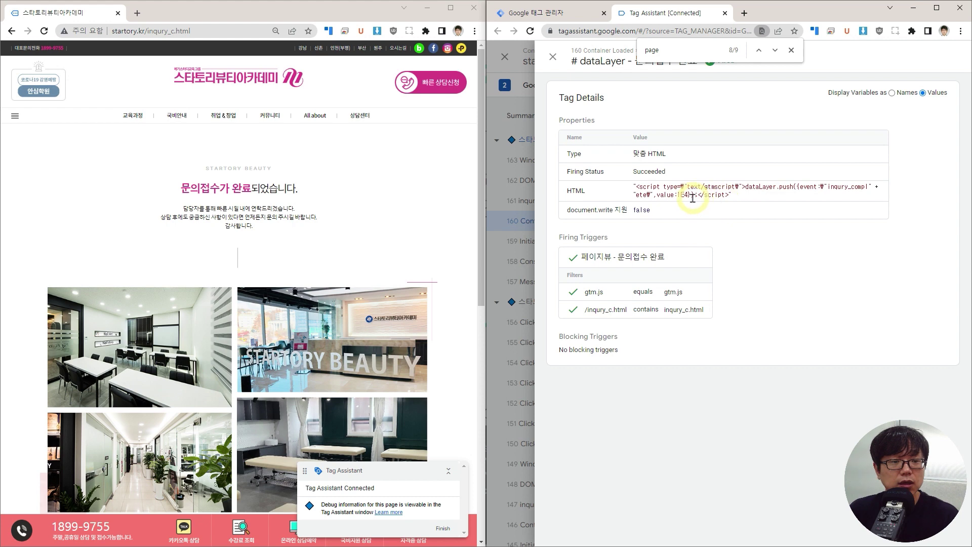
left_click_drag(698, 196, 730, 195)
left_click(734, 195)
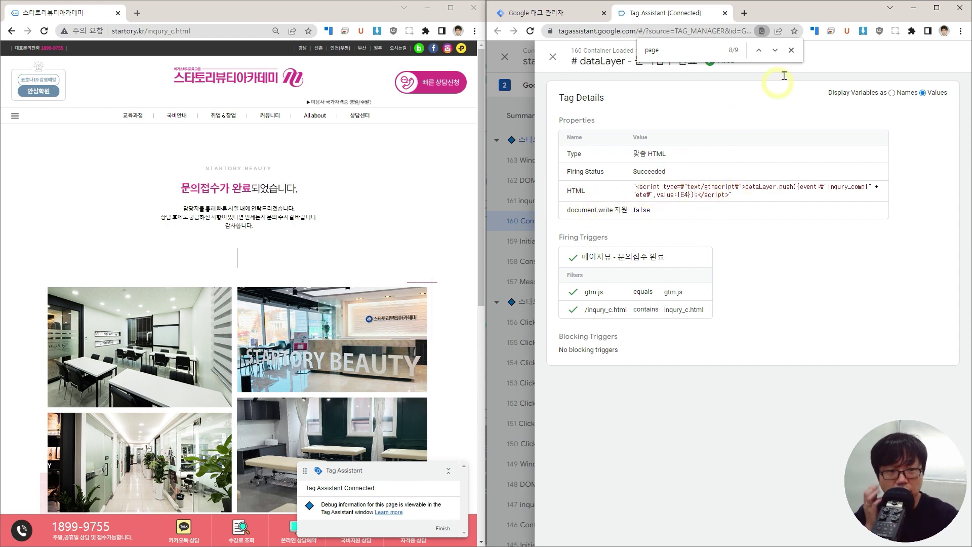
left_click(791, 50)
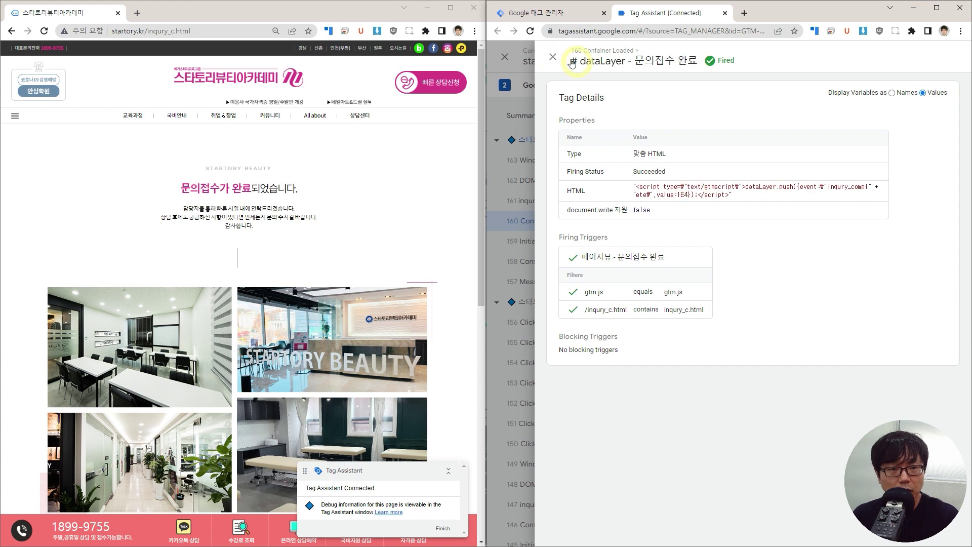
left_click(553, 57)
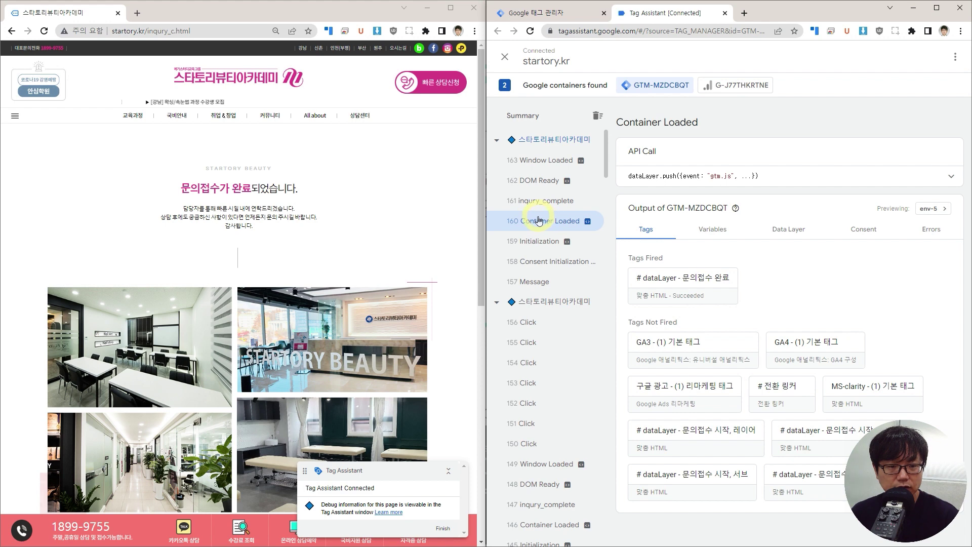
Step: Compare the data layer values of the latest Container Loaded event with those of the inqury_complete event
left_click(781, 236)
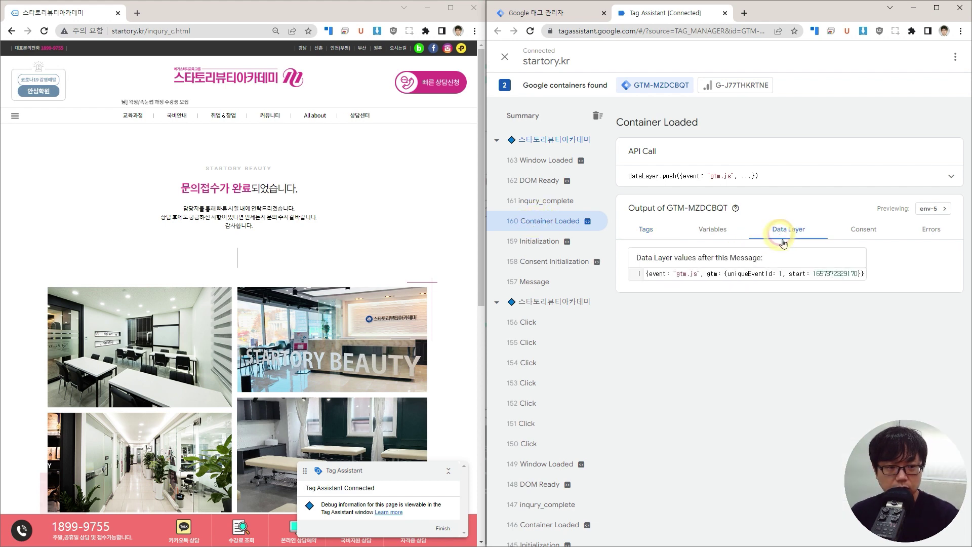
left_click_drag(693, 273, 874, 274)
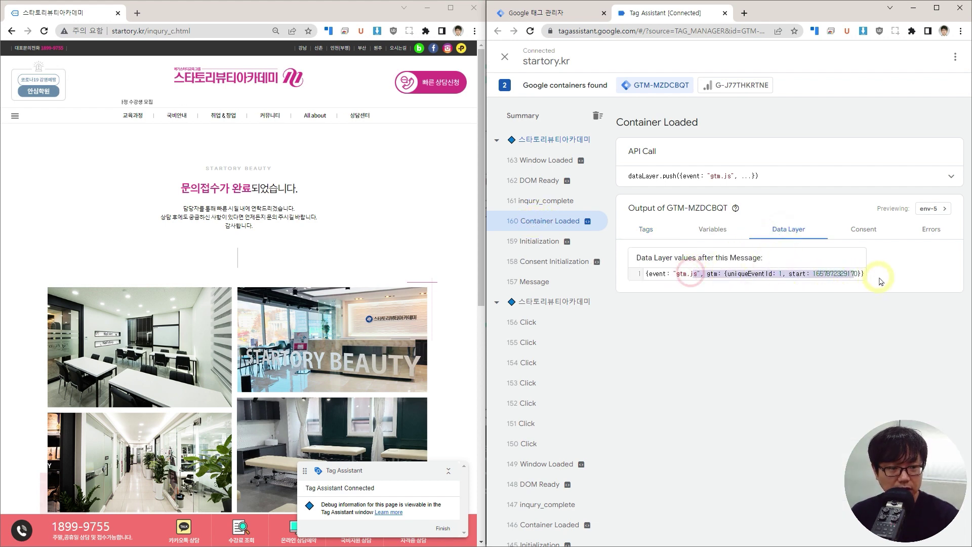
left_click(565, 203)
left_click_drag(653, 283, 752, 284)
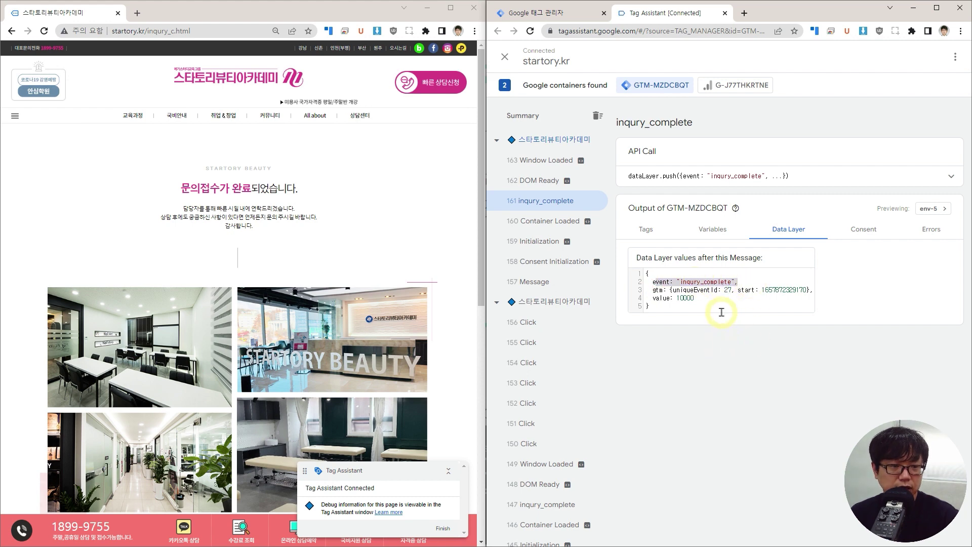
Step: Switch to Google Tag Manager, open the workspace's trigger list, and widen the browser window's working area
mouse_move(566, 242)
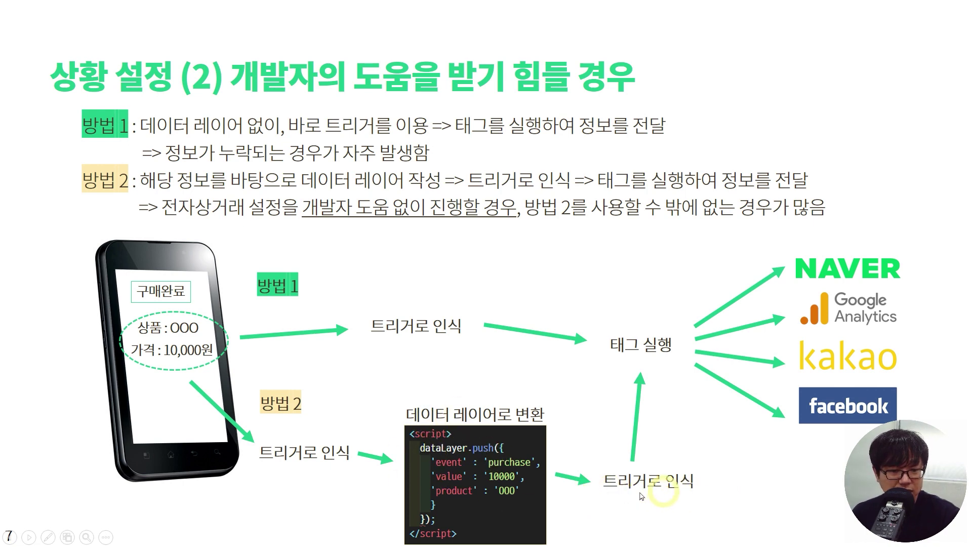
key("alt+Tab")
left_click(653, 13)
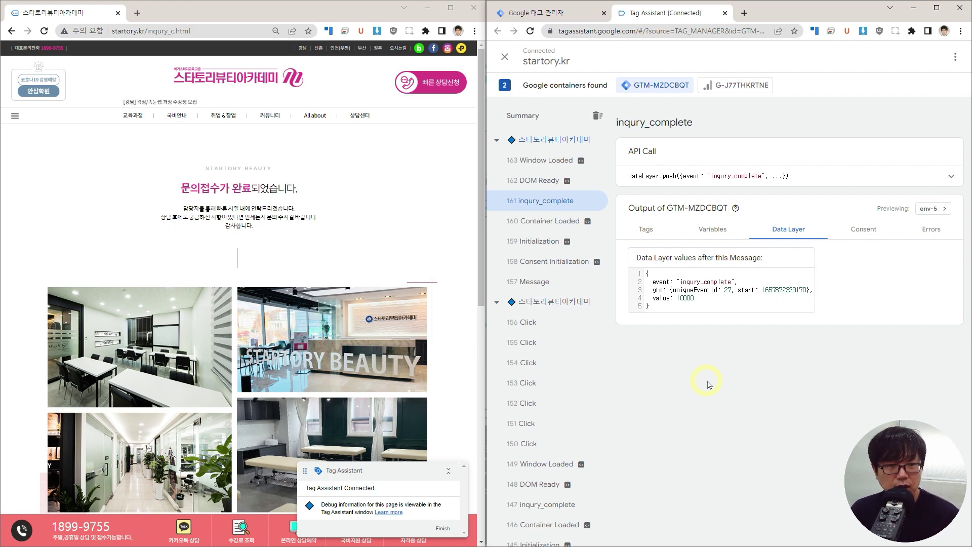
left_click(583, 12)
left_click(542, 210)
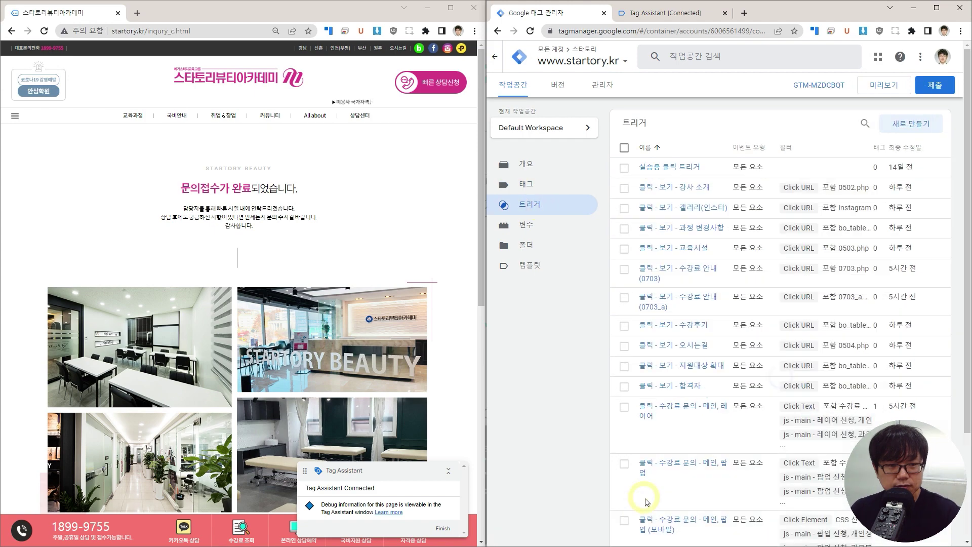
left_click_drag(774, 9, 680, 52)
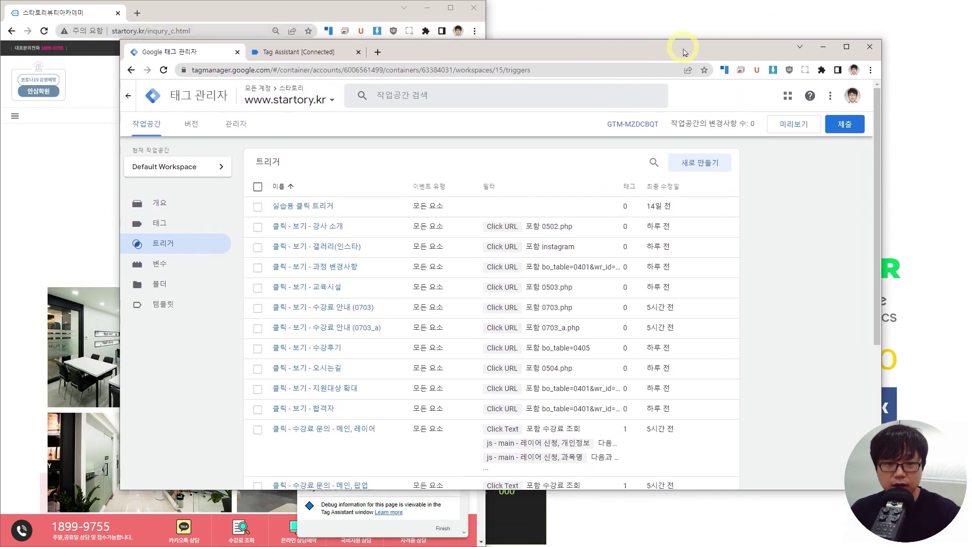
Step: Create a 맞춤 이벤트 trigger with the event name inqury_complete, and check that name against the event in Tag Assistant
left_click(684, 166)
left_click(420, 189)
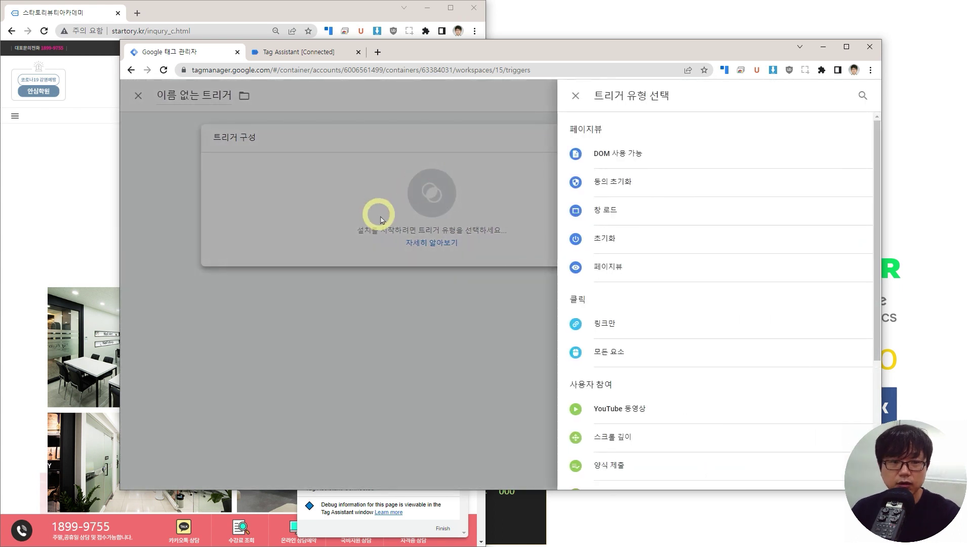
scroll(702, 321, "down", 4)
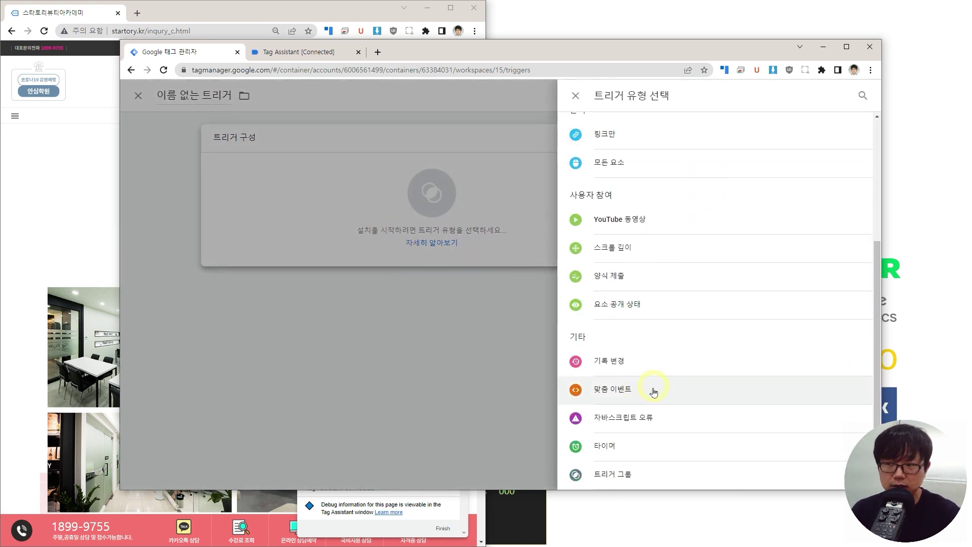
left_click(650, 390)
left_click(419, 238)
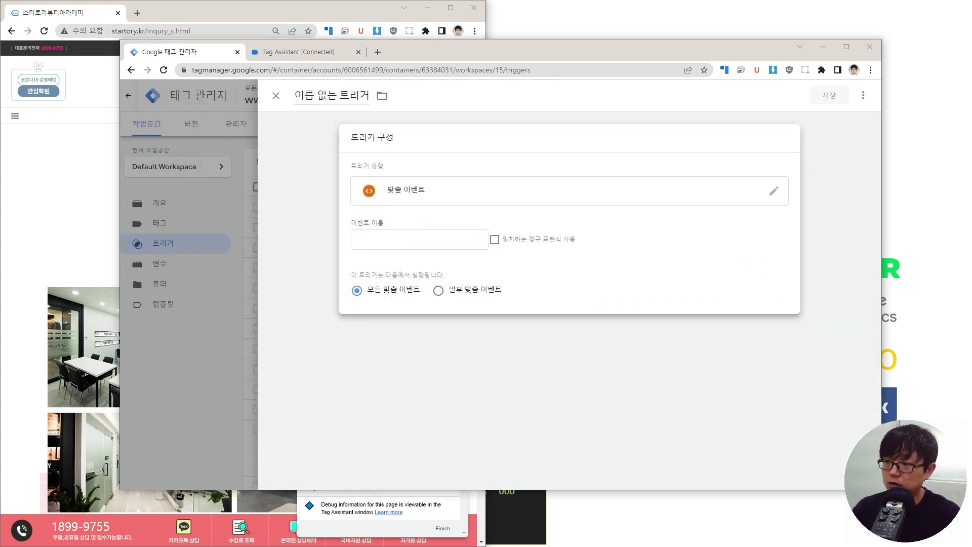
left_click(476, 238)
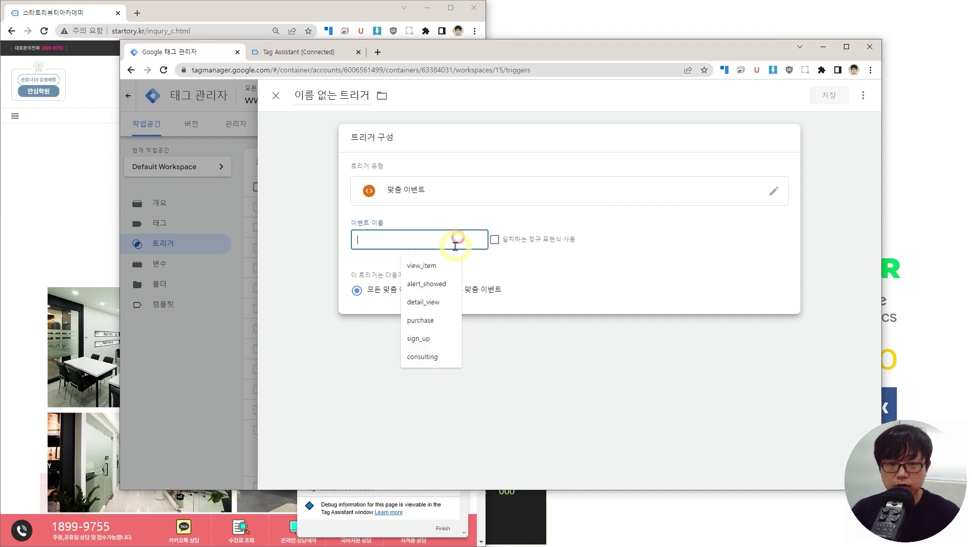
type("inqury_complete")
left_click(306, 52)
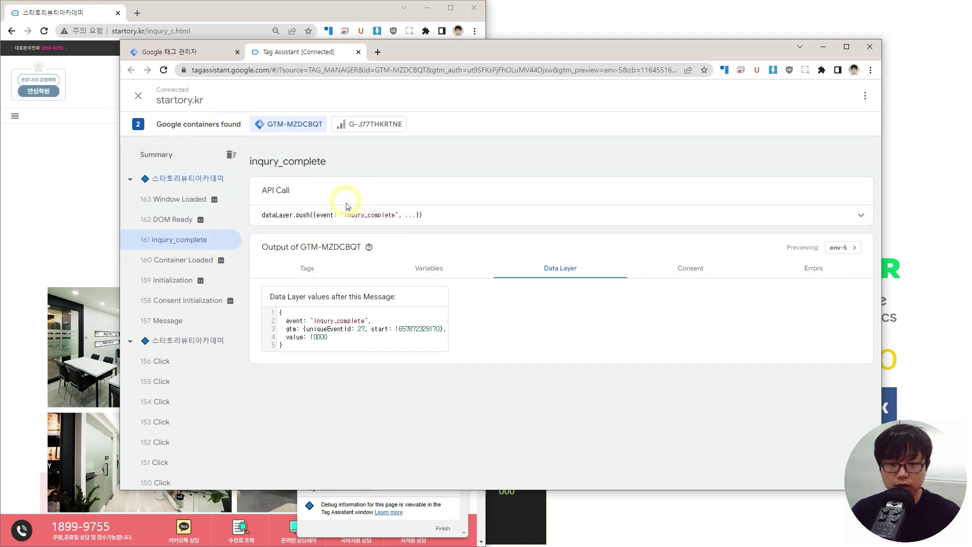
left_click(202, 51)
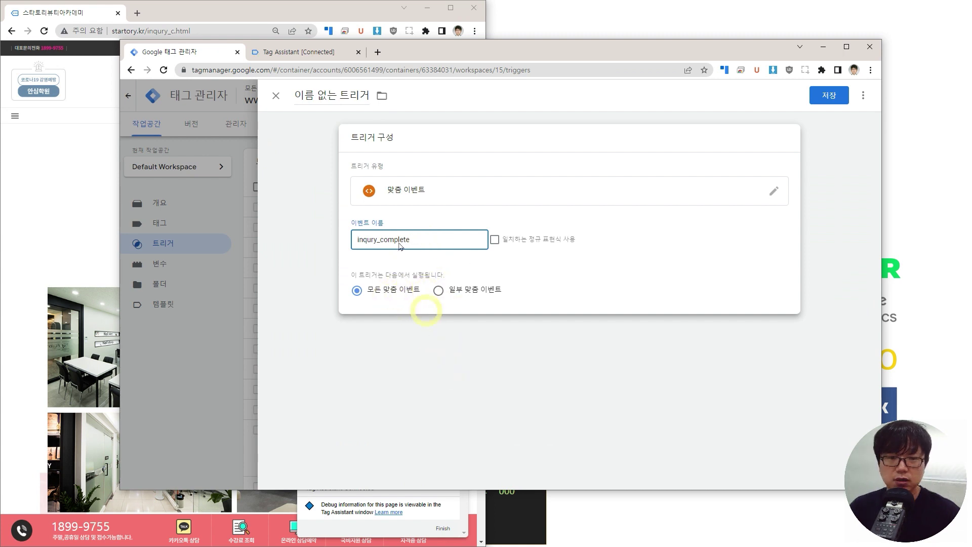
Step: Name the trigger "이벤트 트리거 - 상담 신청 완료" and save it
left_click(342, 96)
type("이")
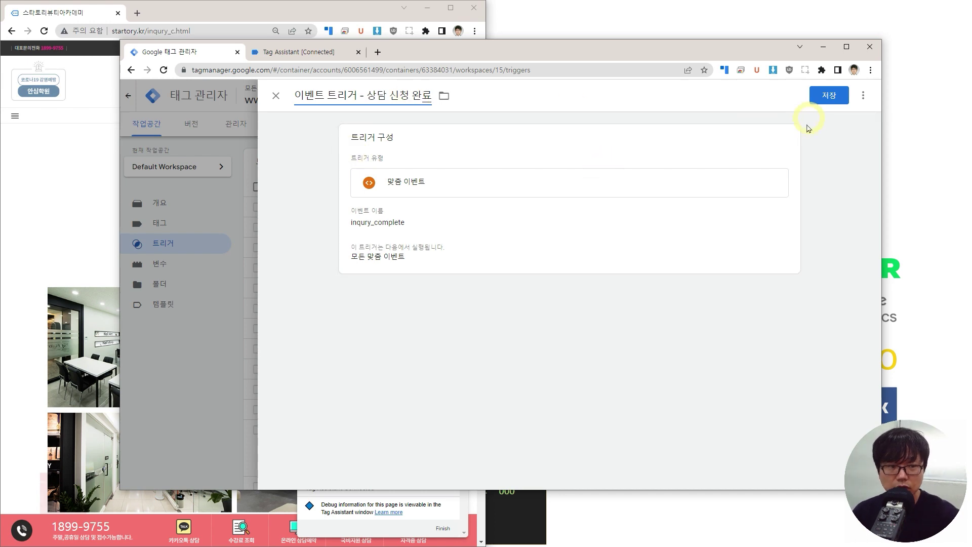
left_click(829, 95)
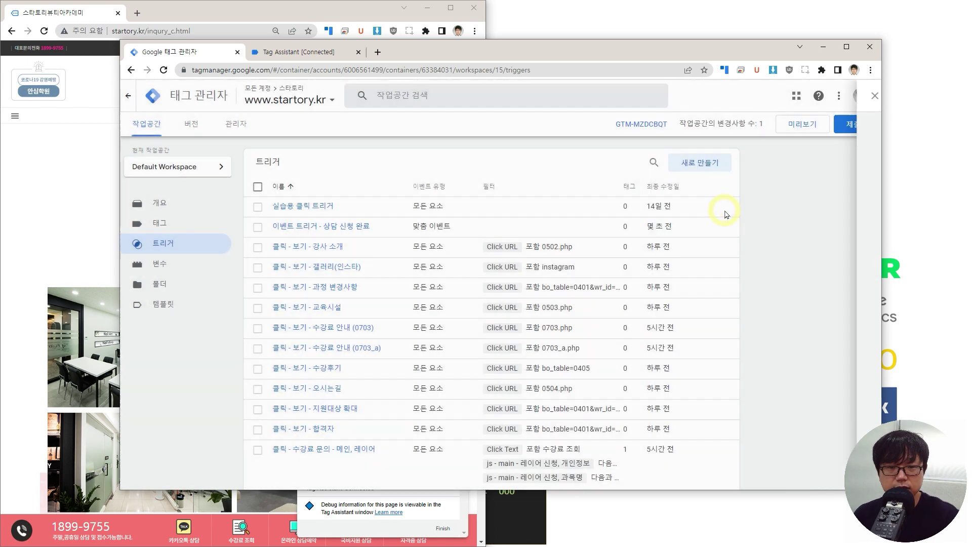
Step: Open the workspace's tag list, check the method diagram on the slide, and return to Google Tag Manager
left_click_drag(564, 59, 613, 62)
double_click(613, 62)
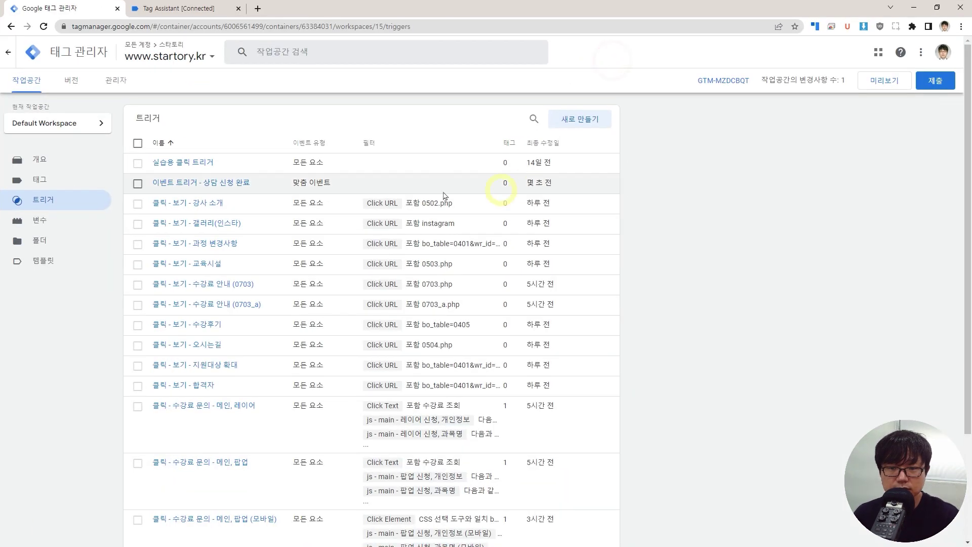
left_click(53, 178)
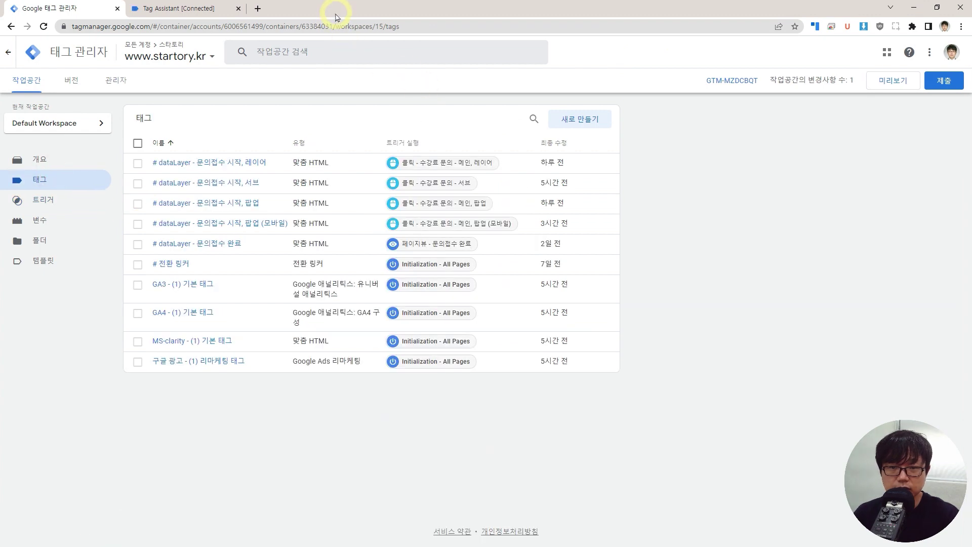
double_click(336, 11)
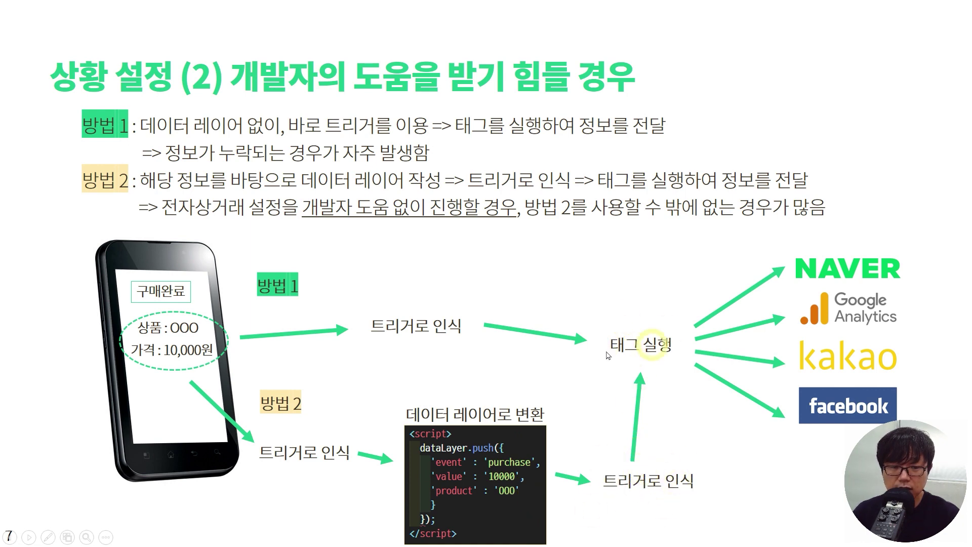
key("alt+Tab")
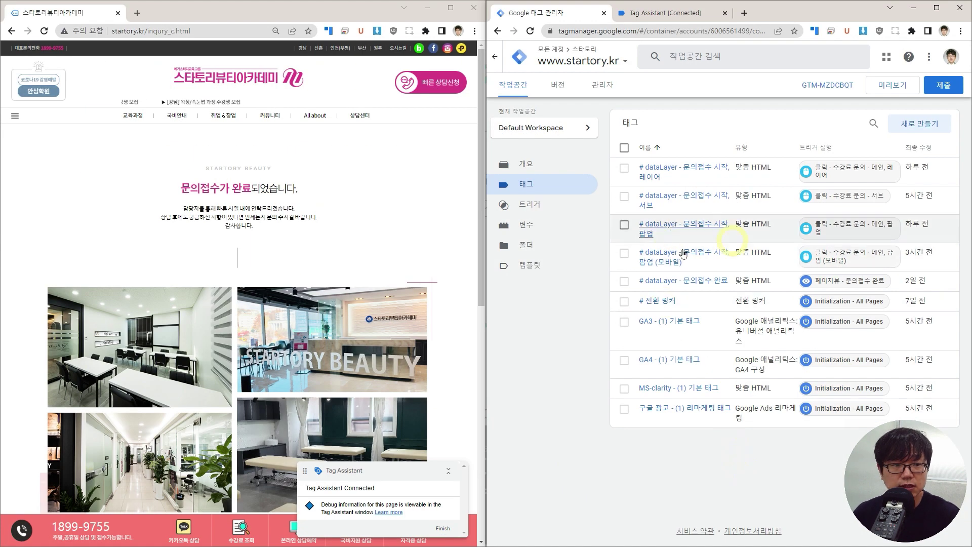
Step: Start a new tag named "# 임시 태그" and attach the "이벤트 트리거 - 상담 신청 완료" trigger to it
left_click(910, 128)
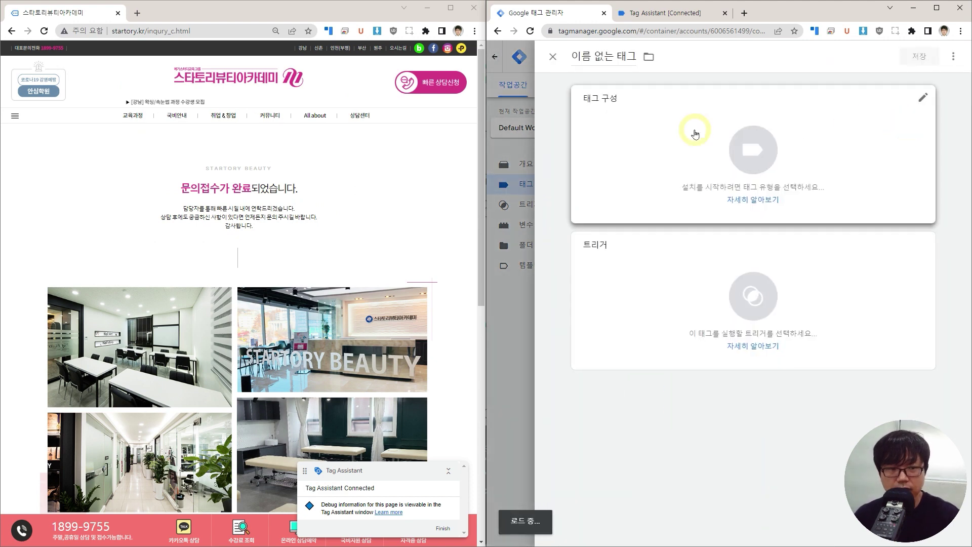
type("임시")
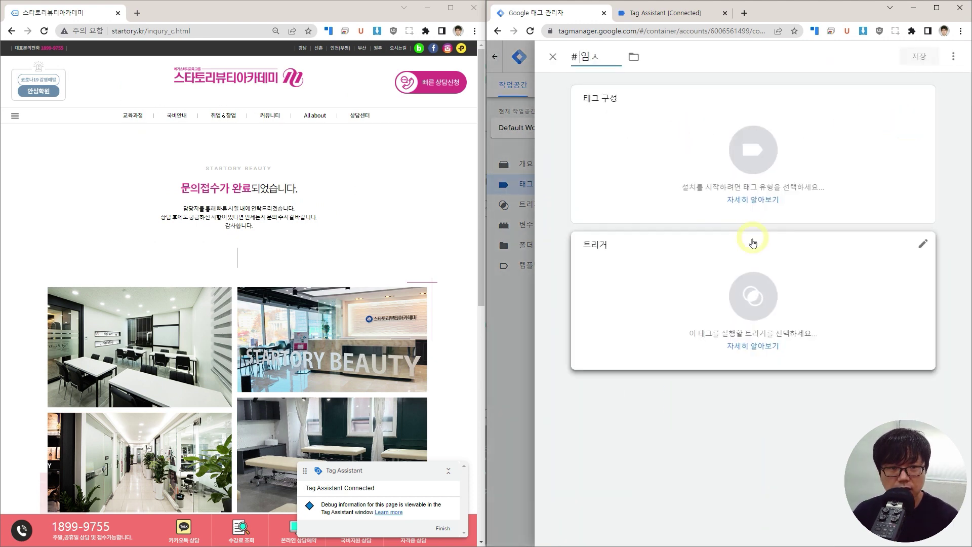
type(" 태그")
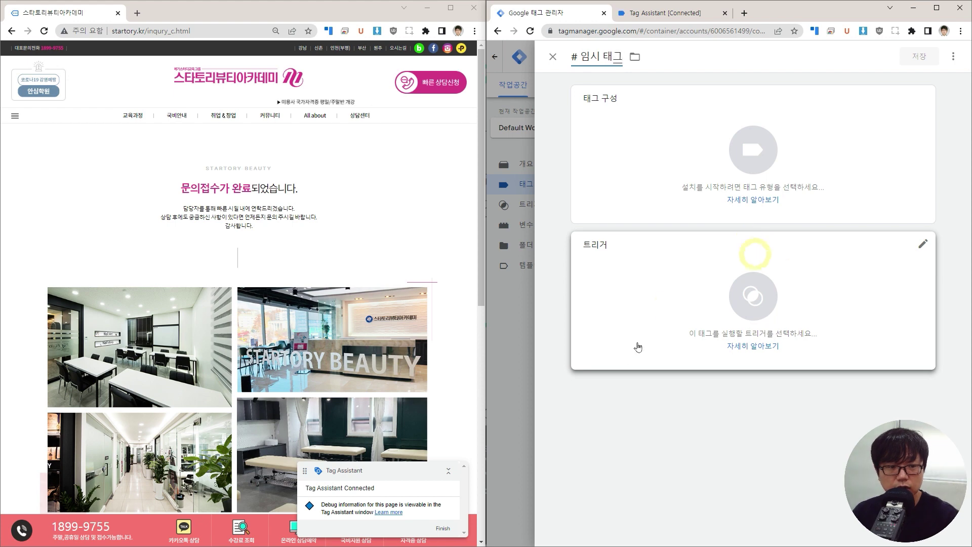
left_click(679, 242)
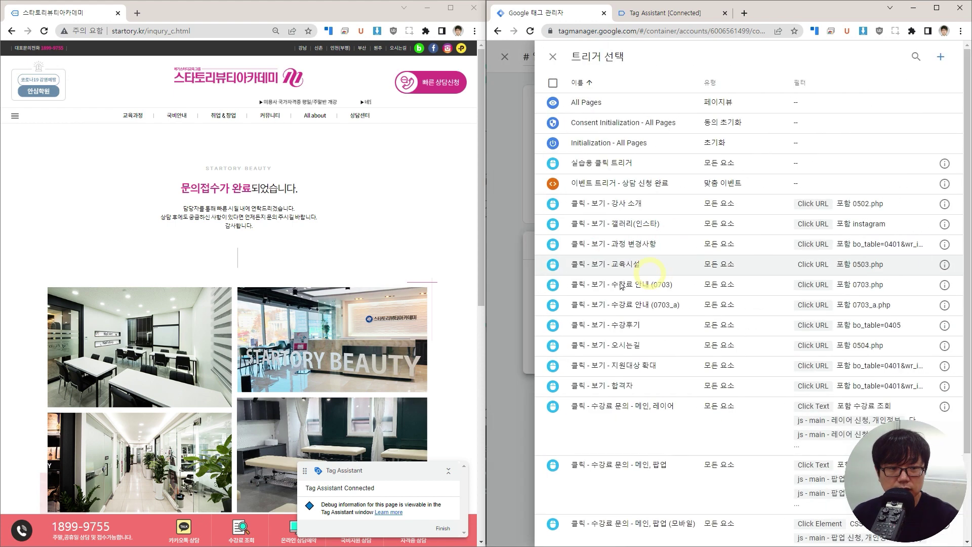
left_click(616, 184)
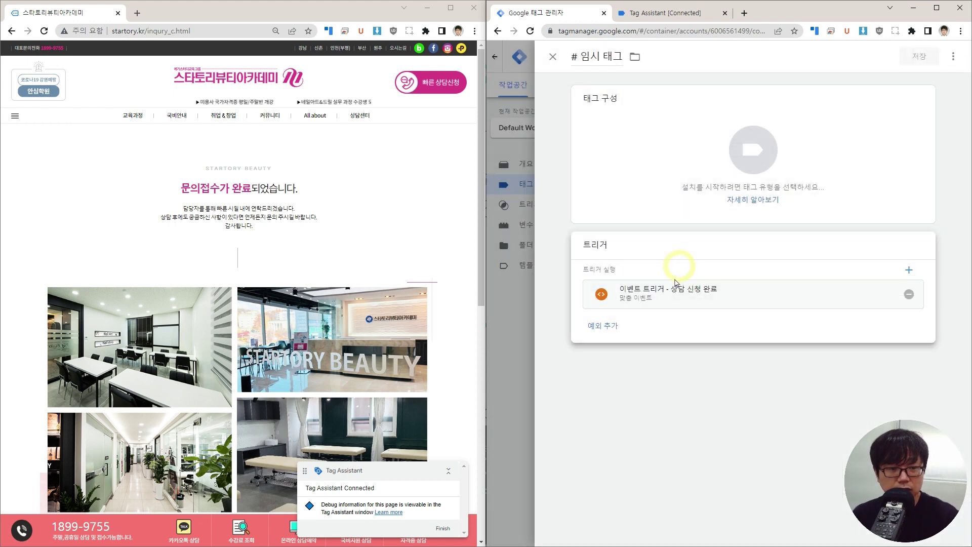
Step: Make # 임시 태그 a 맞춤 HTML tag whose script runs console.log("상담 신청이 완료되었습니다."), and save it
left_click(643, 168)
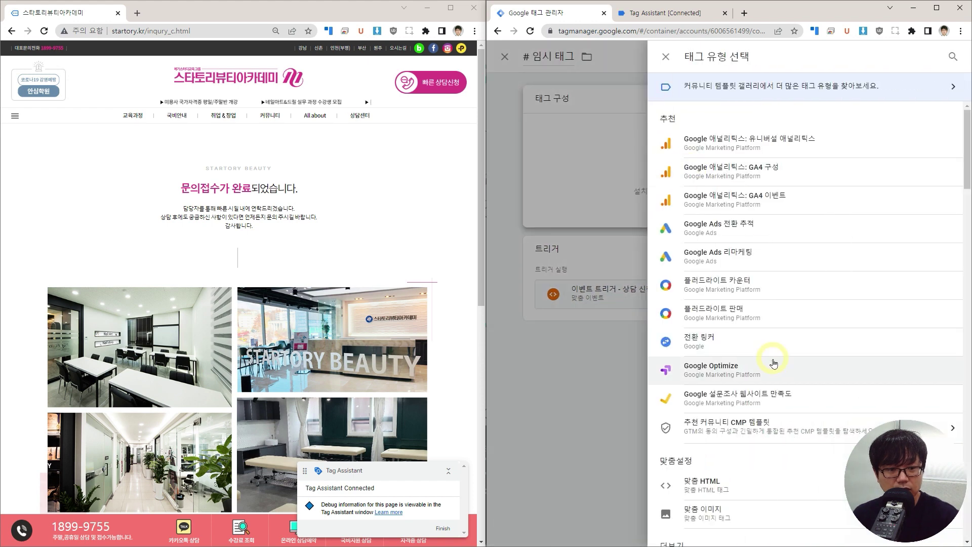
scroll(767, 380, "down", 1)
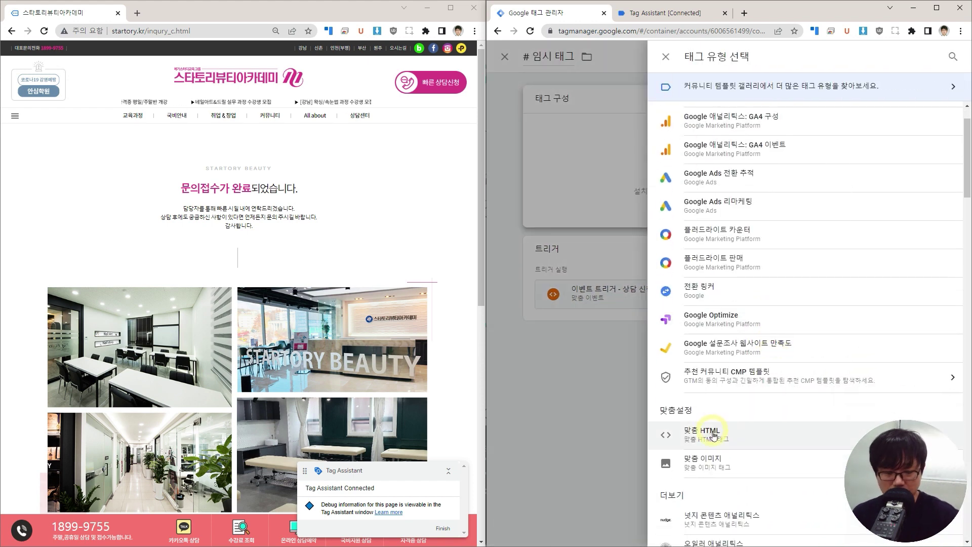
left_click(705, 438)
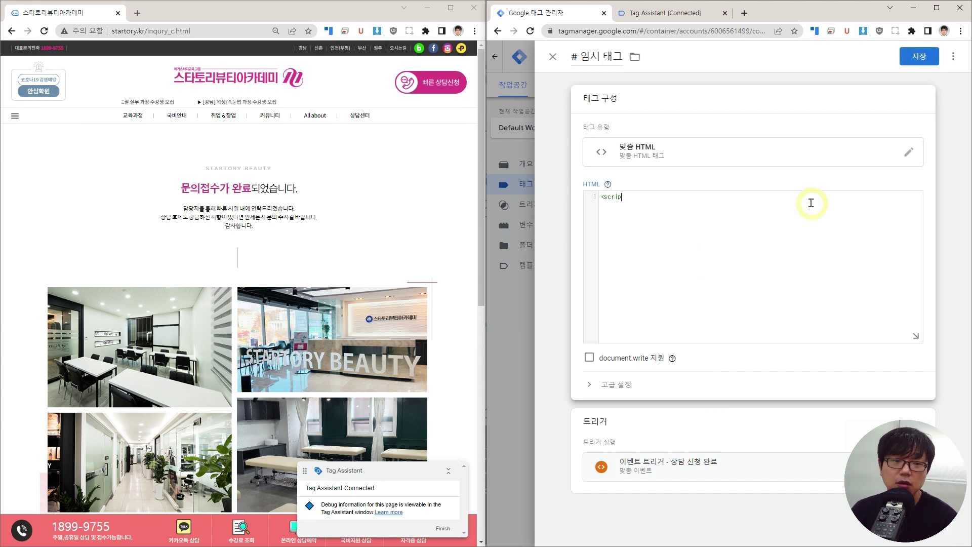
type("<script>")
key("Return")
key("Return")
type("</script>")
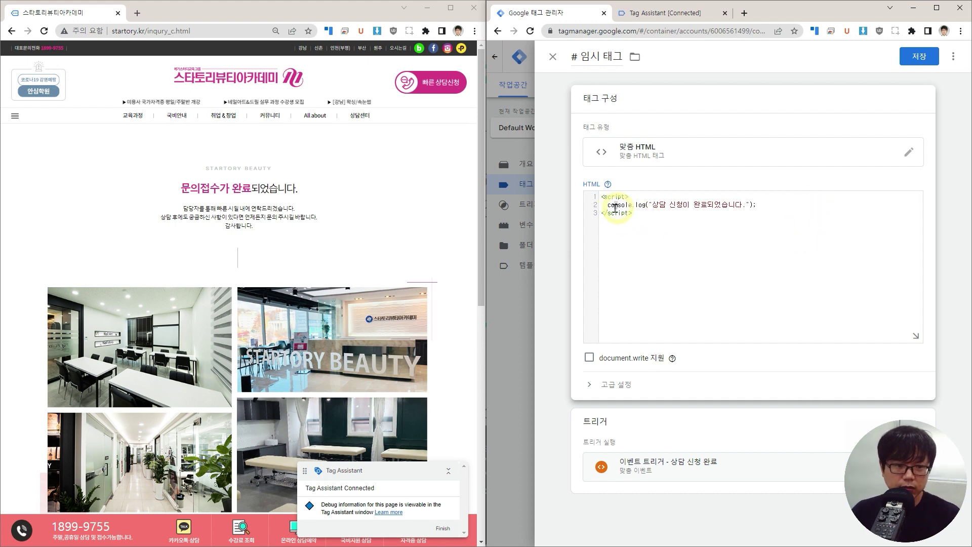
left_click(672, 212)
key("ctrl+a")
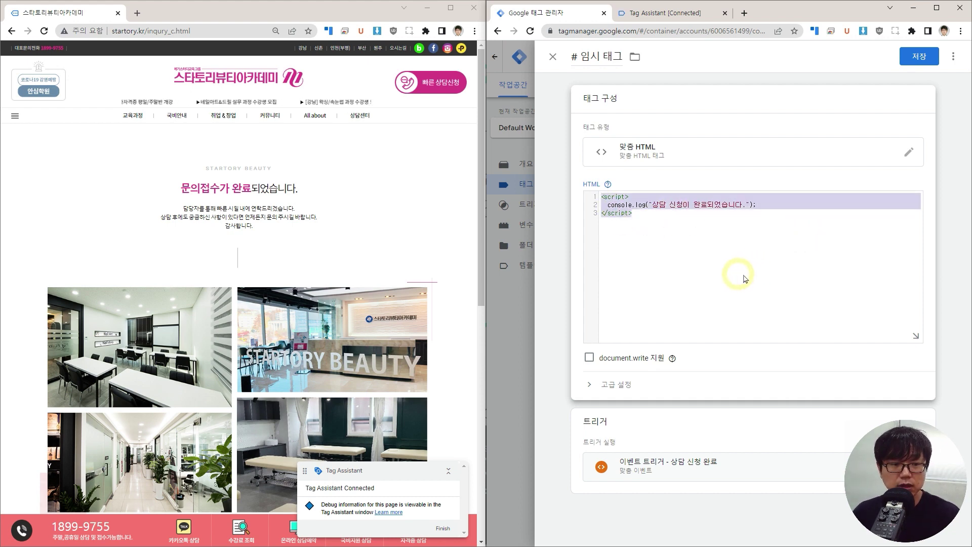
left_click(688, 274)
left_click(919, 56)
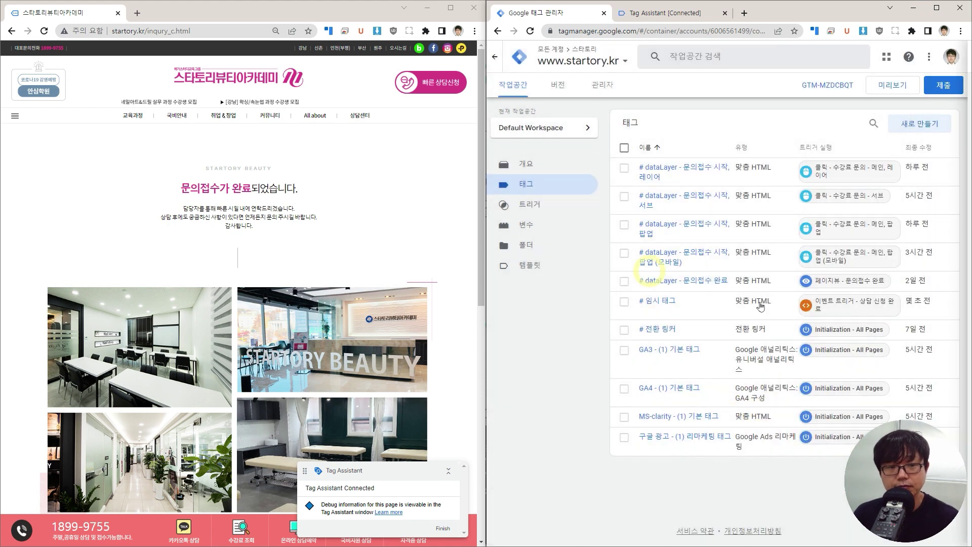
Step: Start a preview of the workspace on startory.kr and open the 메이크업 course's inquiry form
left_click(881, 88)
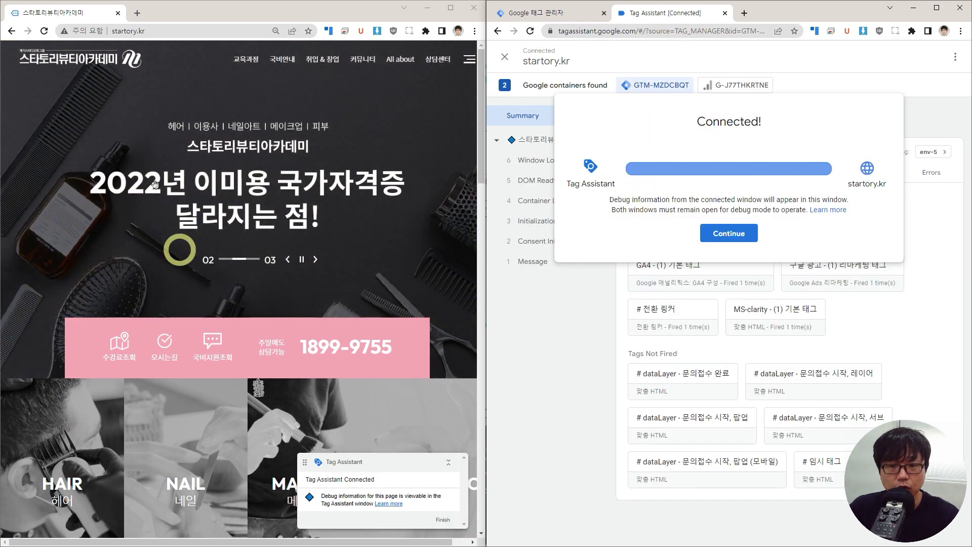
left_click(728, 234)
scroll(380, 260, "down", 4)
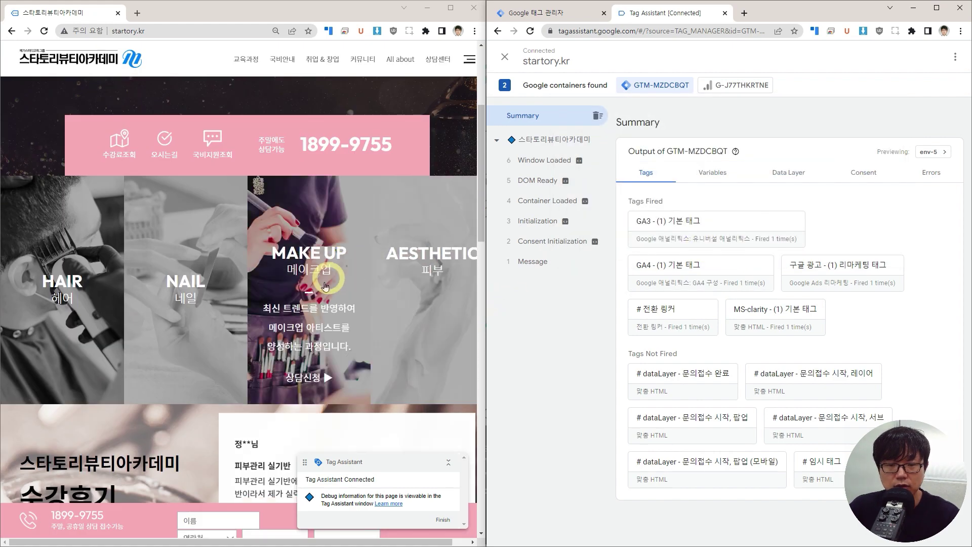
left_click(323, 331)
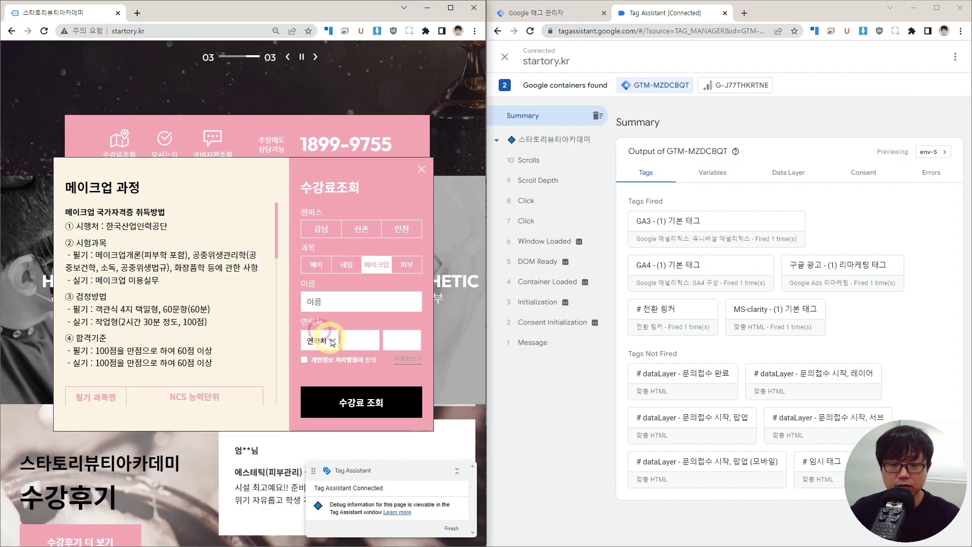
Step: Submit the 수강료조회 form with the 강남 campus, name test, a sample phone number and the privacy consent checked
left_click(316, 233)
left_click(348, 301)
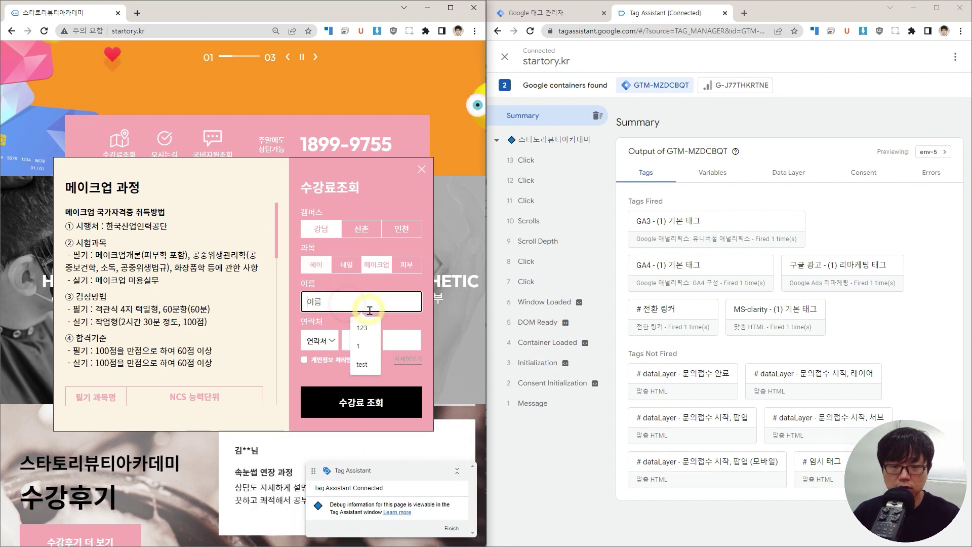
left_click(372, 365)
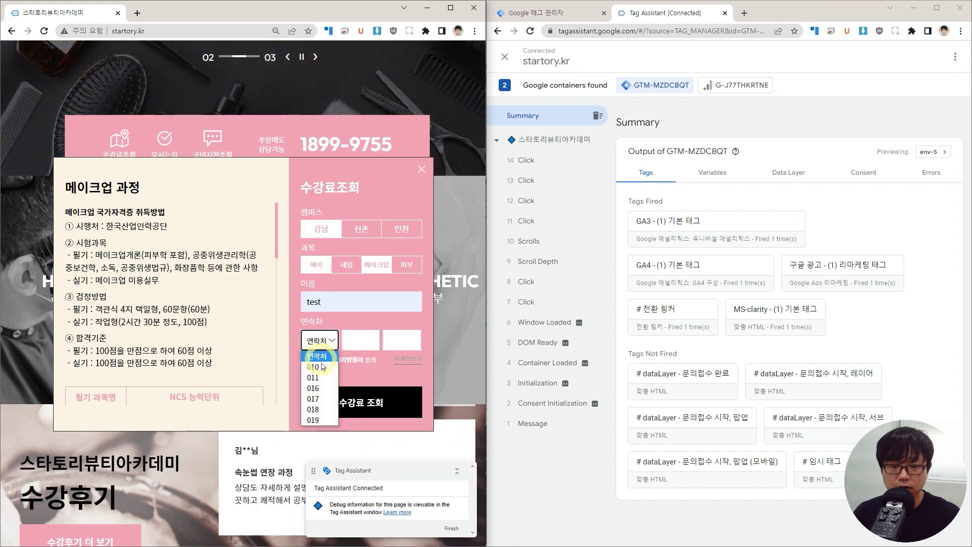
left_click(313, 367)
left_click(361, 340)
type("1111")
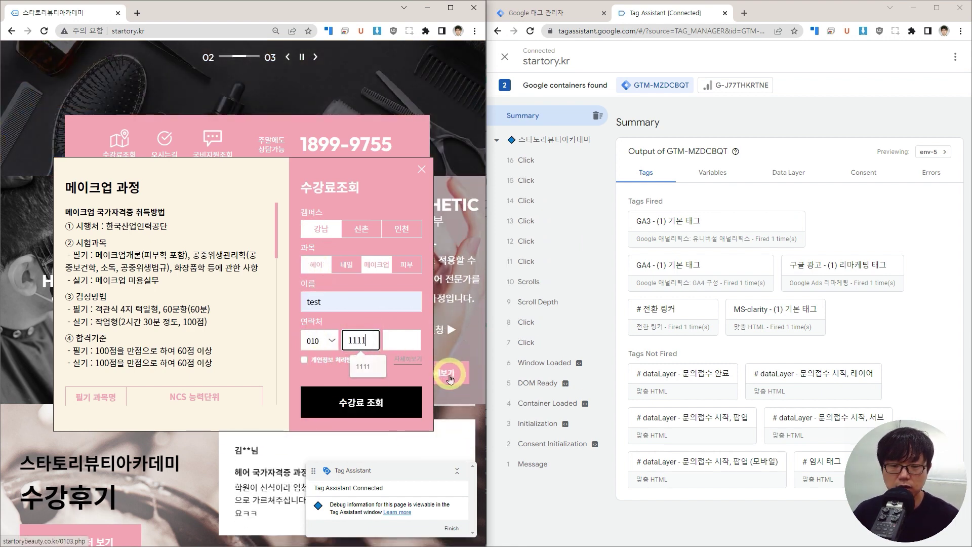
key("Tab")
type("2222")
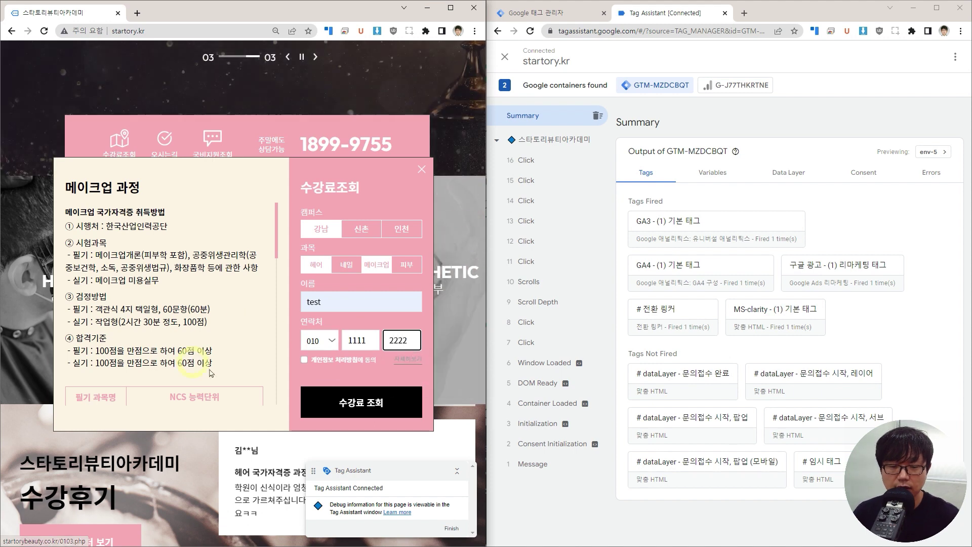
left_click(304, 360)
left_click(365, 405)
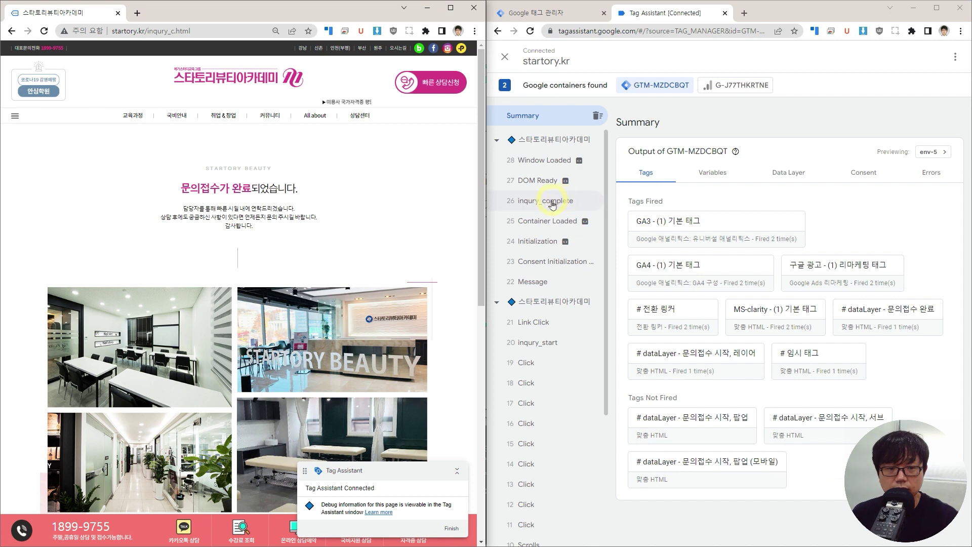
Step: Examine which tags fired on the inqury_complete event in Tag Assistant and open the details of # 임시 태그
left_click(552, 204)
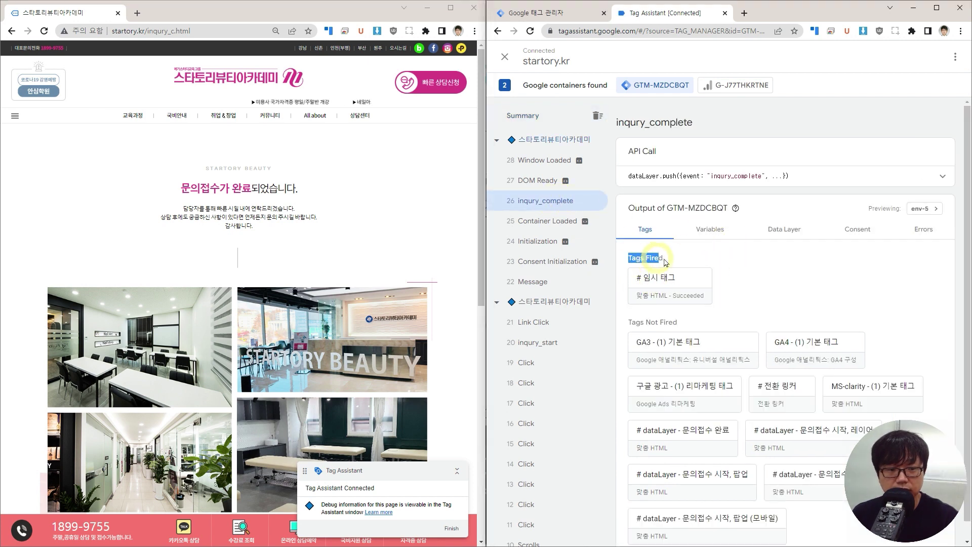
left_click(757, 266)
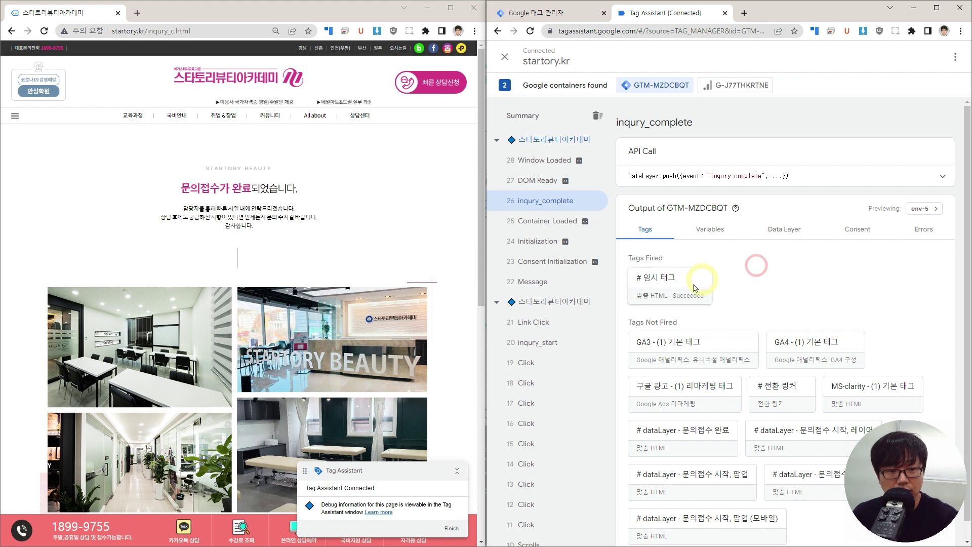
left_click(694, 289)
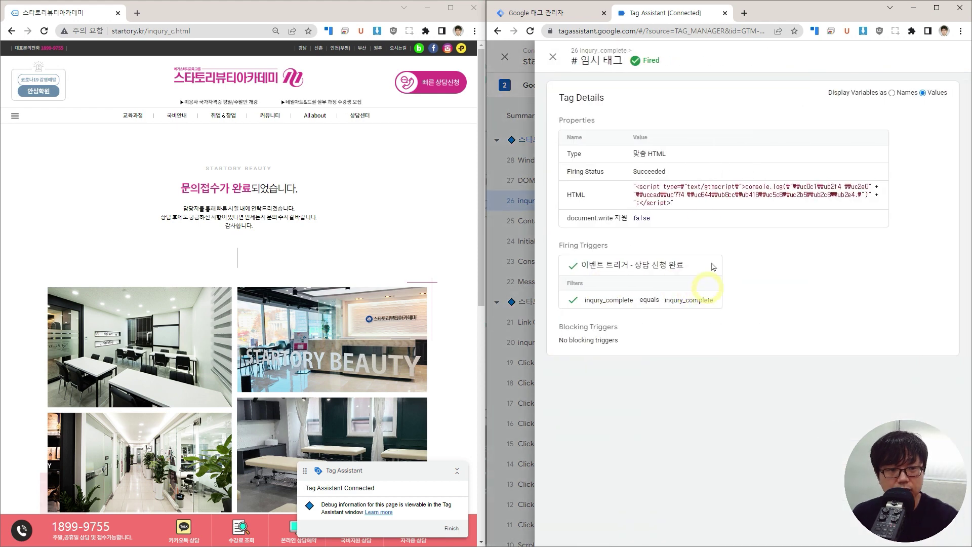
Step: Maximize the startory.kr window at default zoom and open wider developer tools with device emulation switched off
left_click_drag(373, 12, 661, 67)
double_click(660, 64)
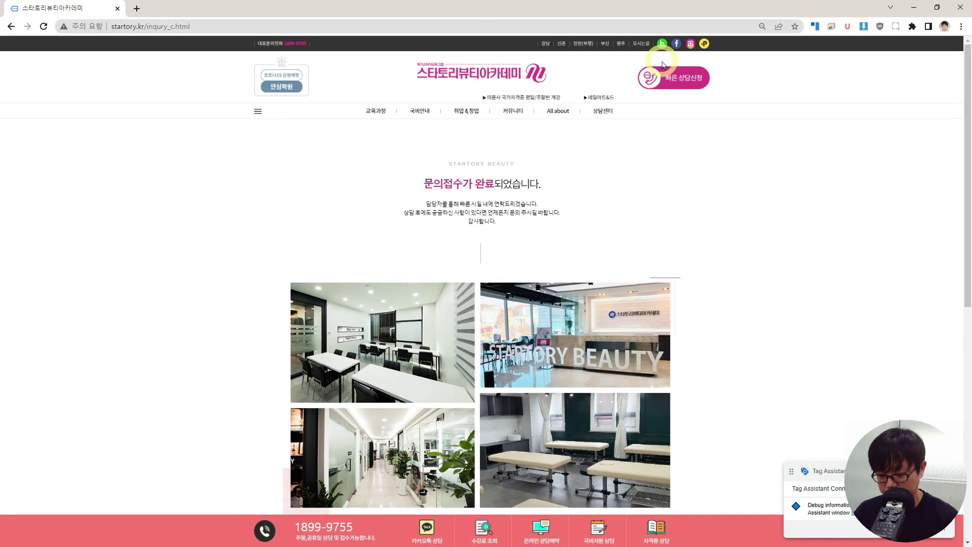
key("ctrl+0")
right_click(795, 197)
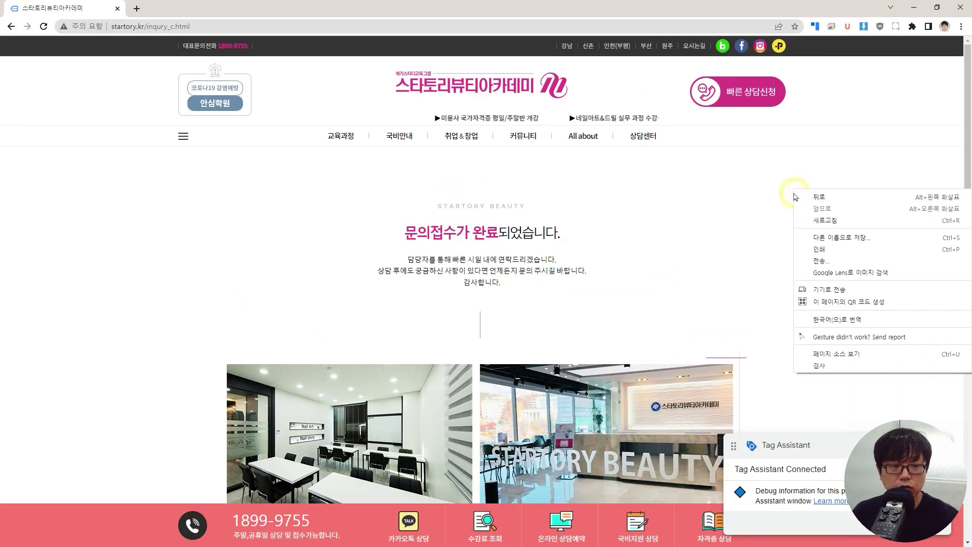
left_click(796, 366)
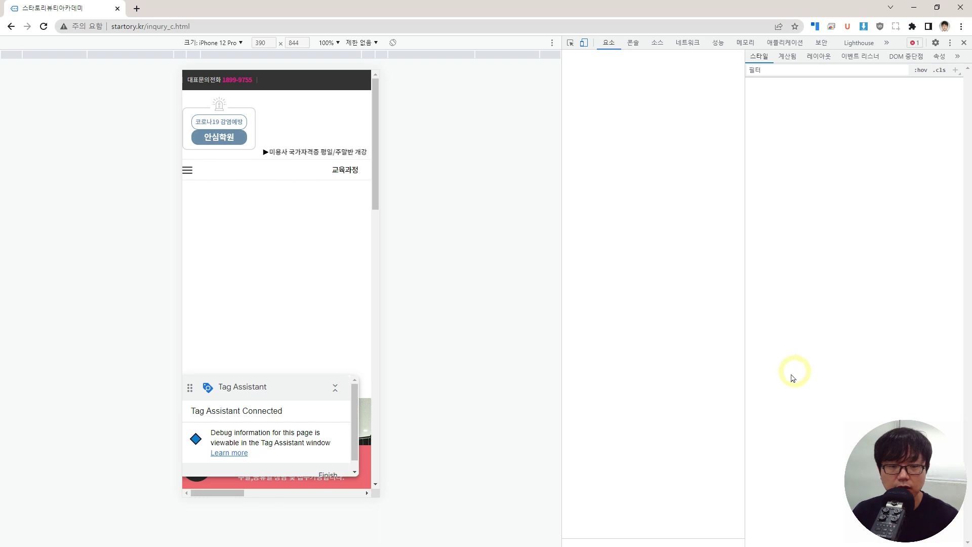
left_click(584, 43)
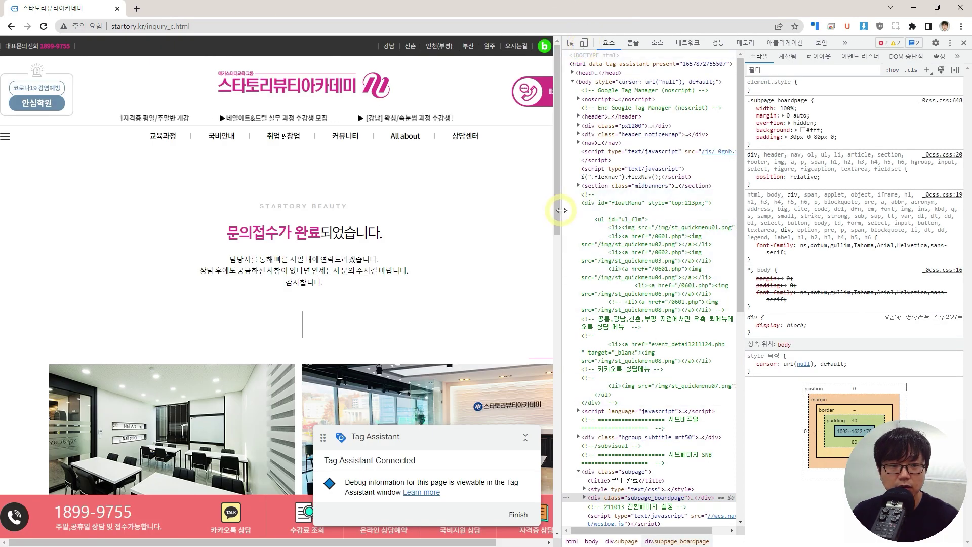
left_click_drag(562, 210, 496, 207)
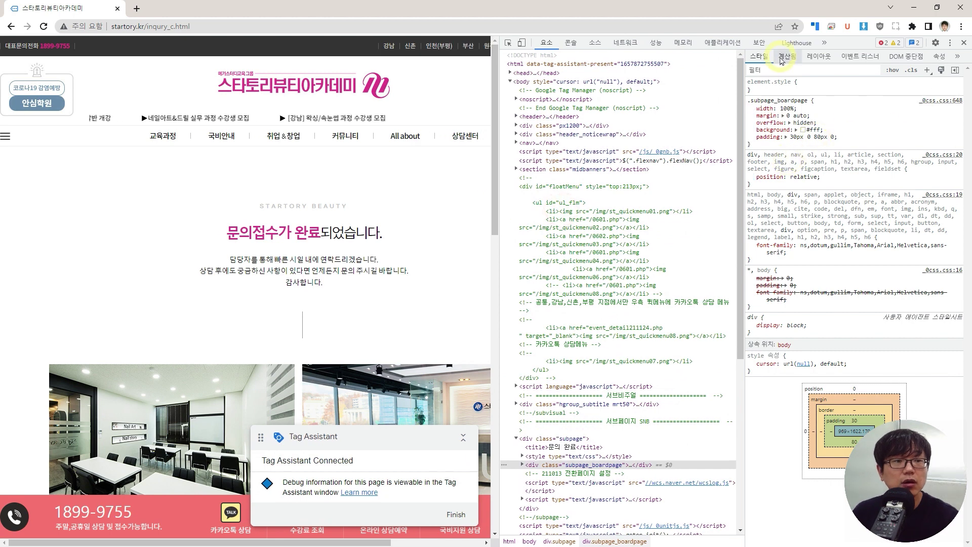
Step: Show and enlarge the console drawer, and look for the "상담 신청이 완료되었습니다." log message
left_click(950, 44)
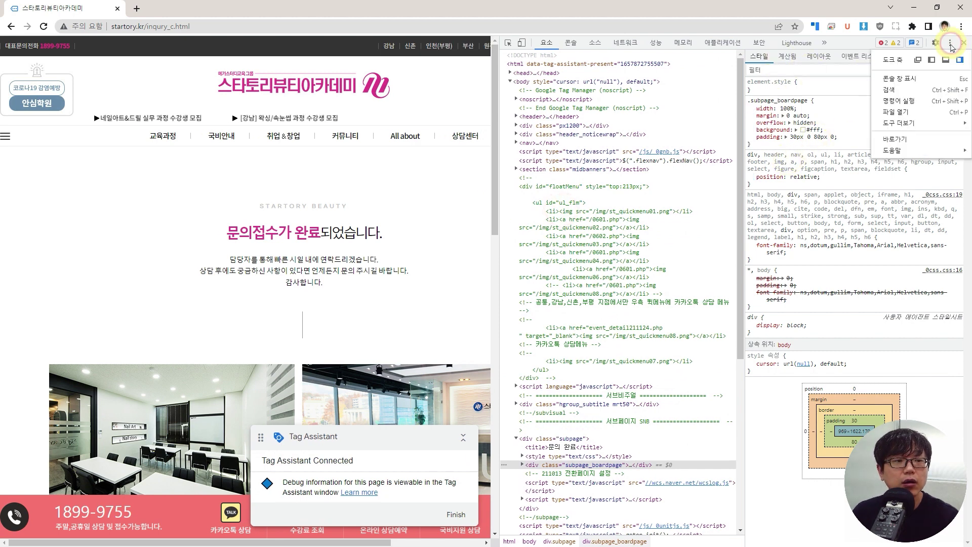
left_click(902, 80)
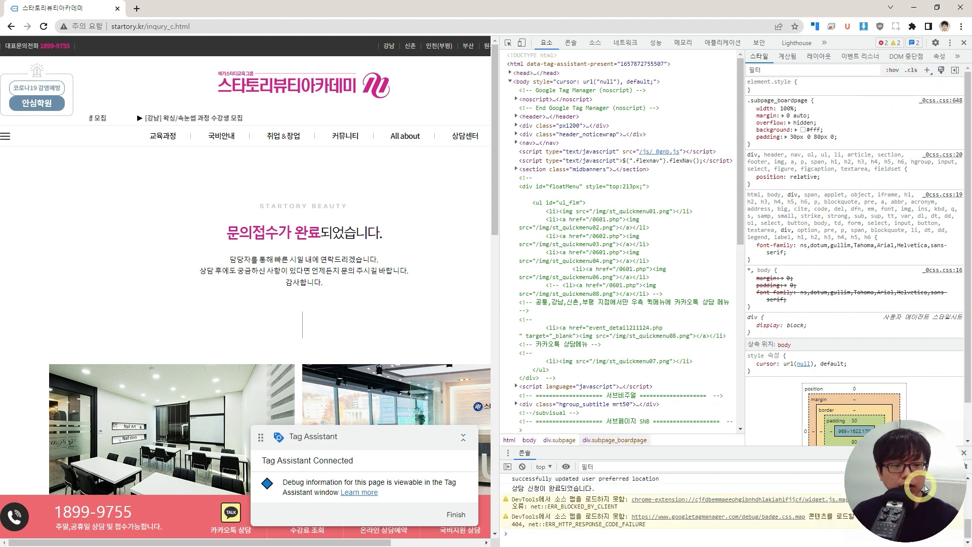
left_click_drag(698, 459, 704, 221)
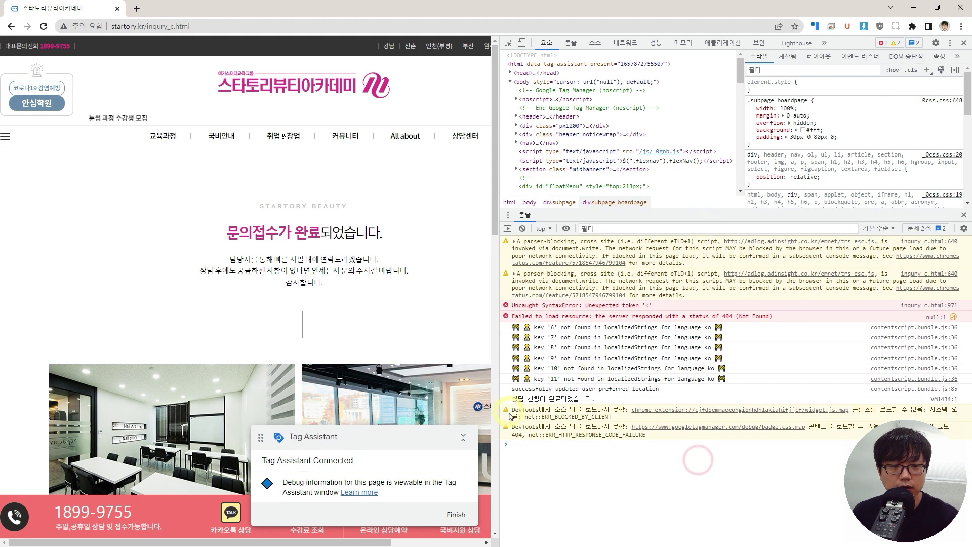
left_click_drag(515, 402, 545, 405)
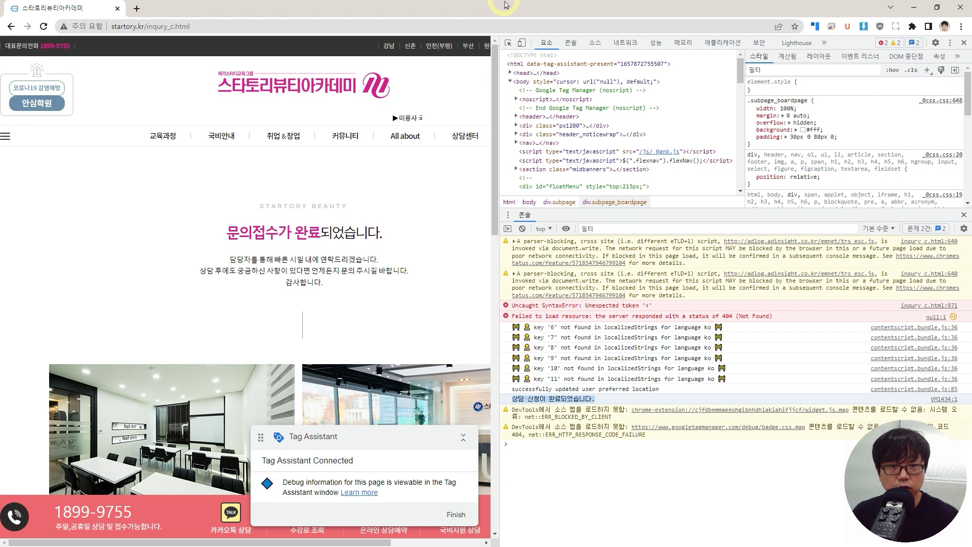
Step: Snap the startory.kr window back beside Tag Assistant, check the method diagram on the slide, and return to the browser windows
left_click_drag(502, 8, 501, 23)
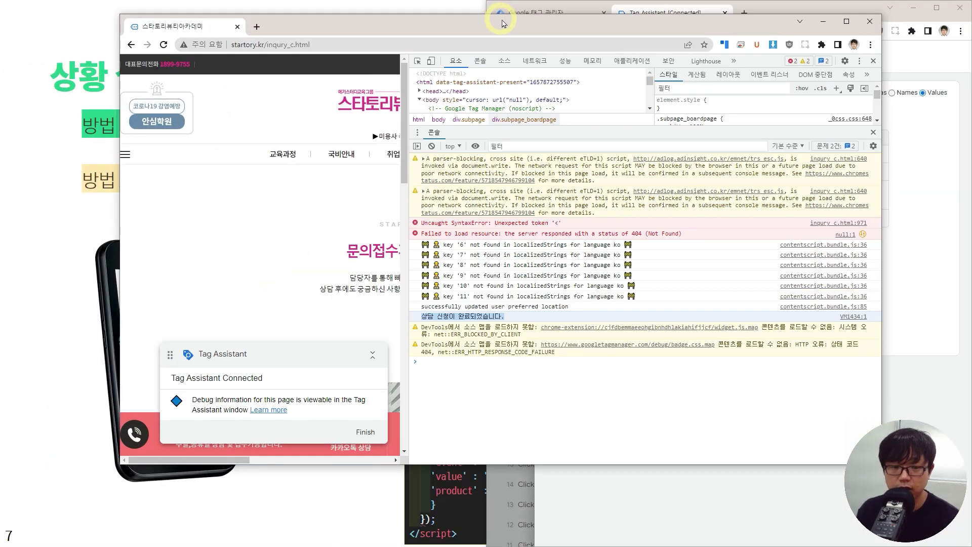
key("super+Left")
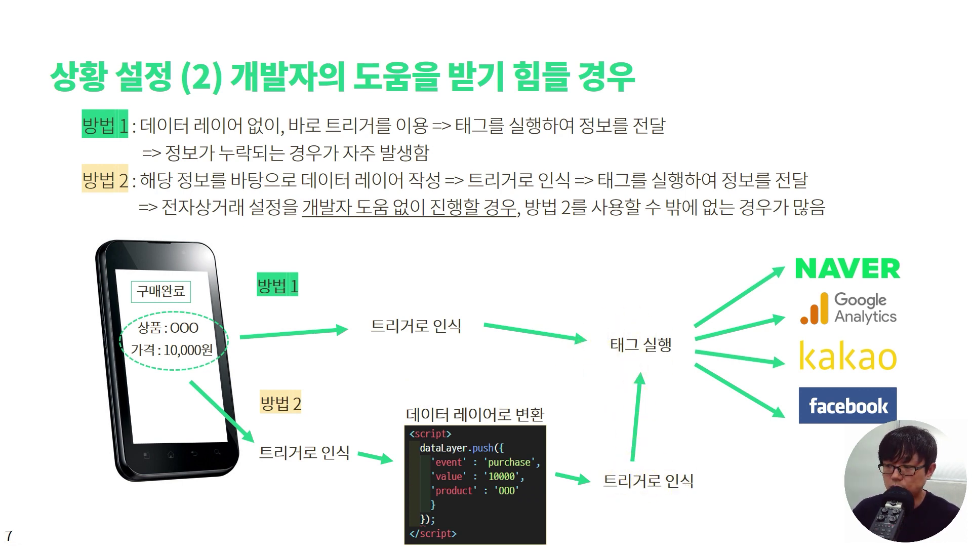
key("alt+Tab")
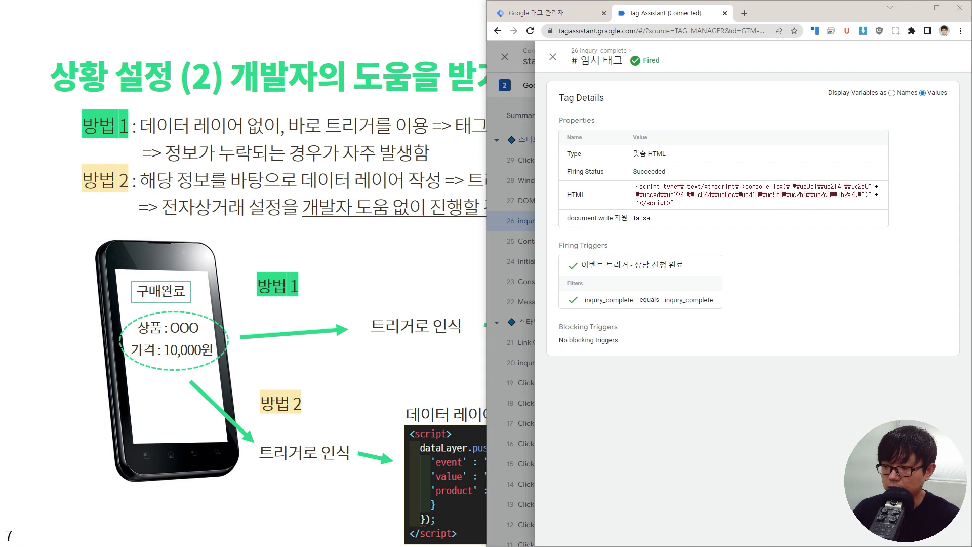
key("alt+Tab")
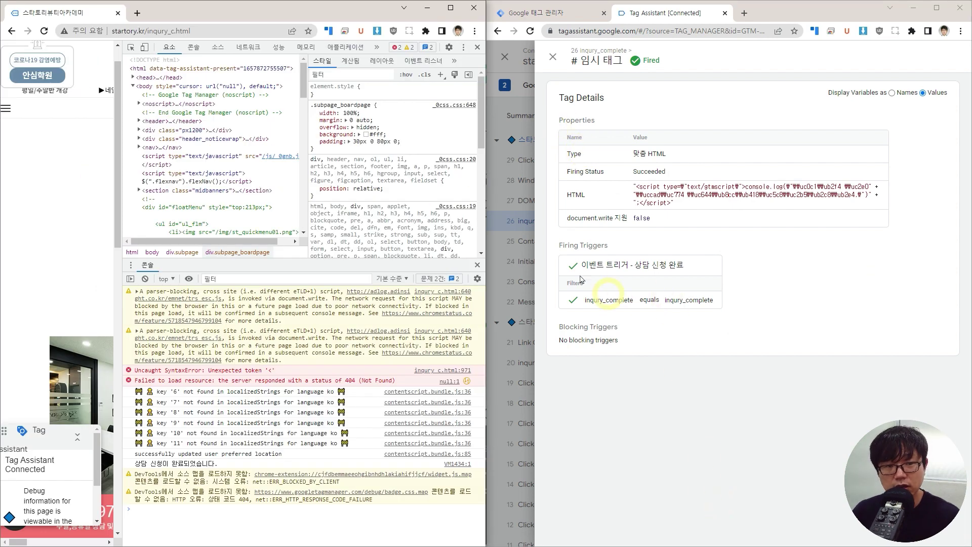
Step: Close the # 임시 태그 details, switch to Google Tag Manager, and look through the workspace's variable and trigger lists
left_click(515, 292)
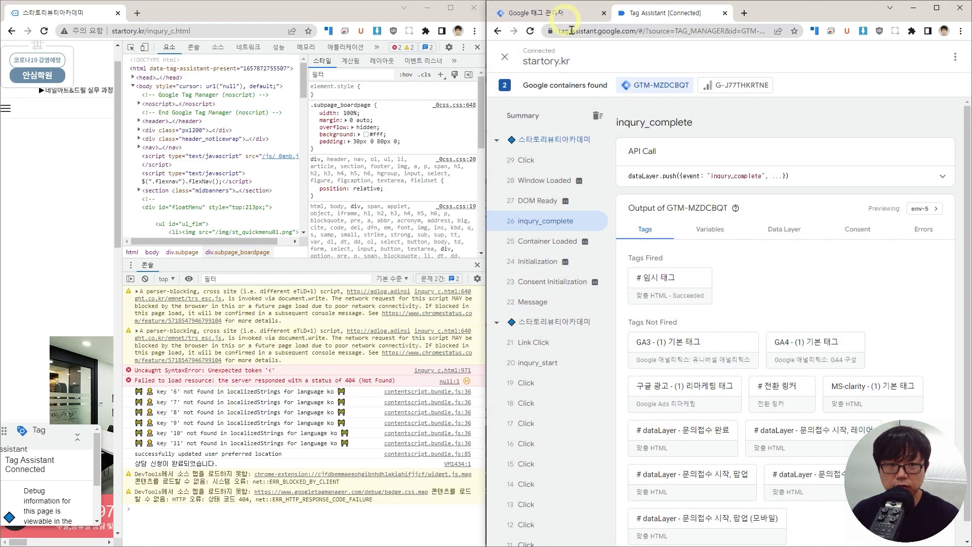
left_click(539, 13)
left_click(583, 206)
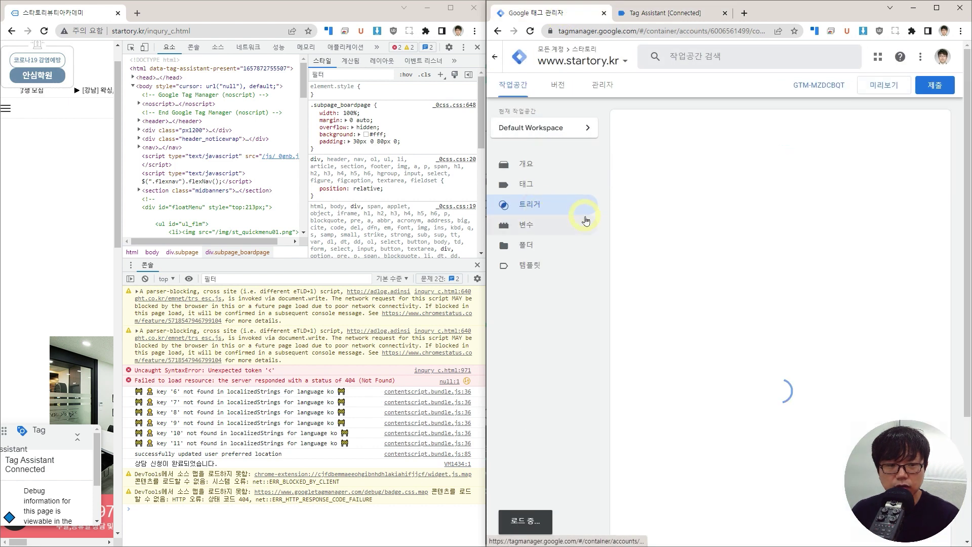
left_click(527, 226)
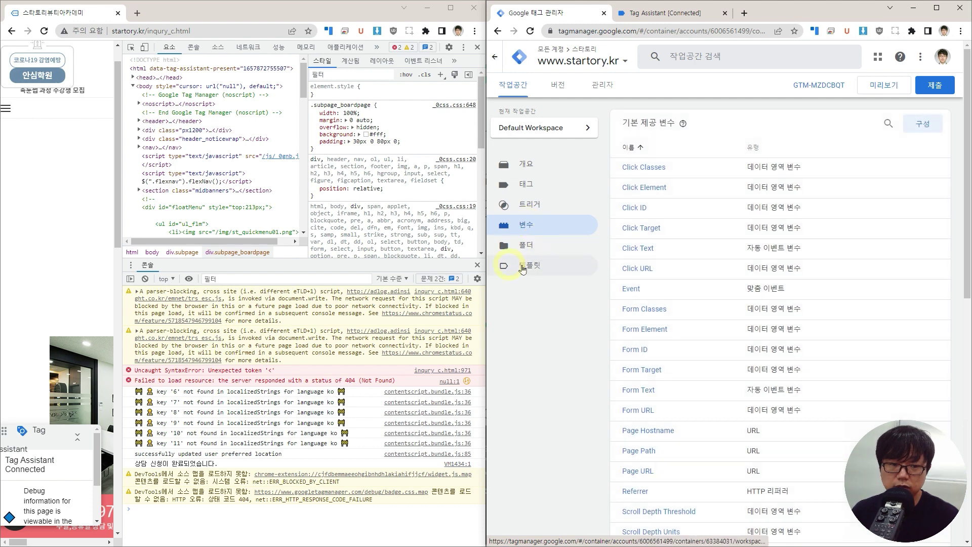
left_click(541, 205)
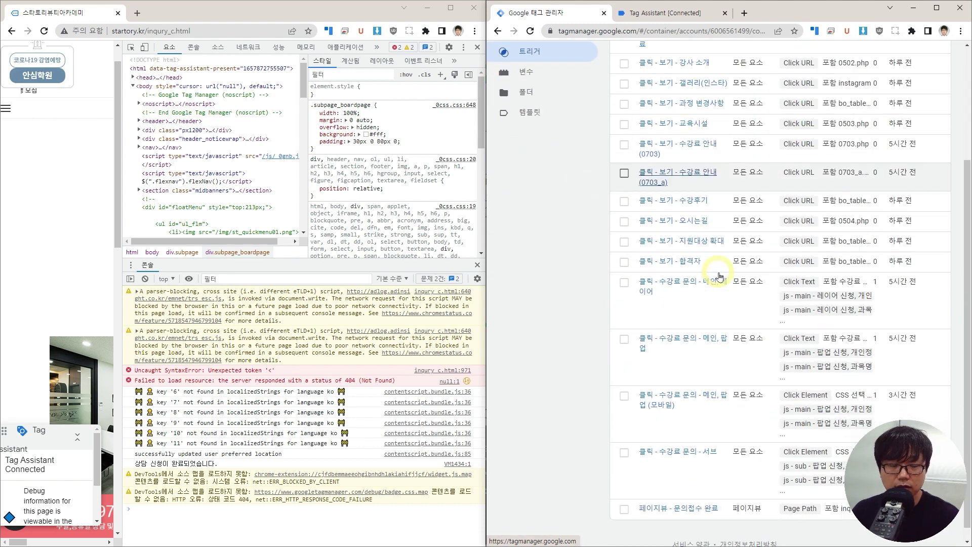
Step: Look through the variable types available for a new variable, including custom JavaScript, and close the unnamed variable without configuring it
left_click(529, 228)
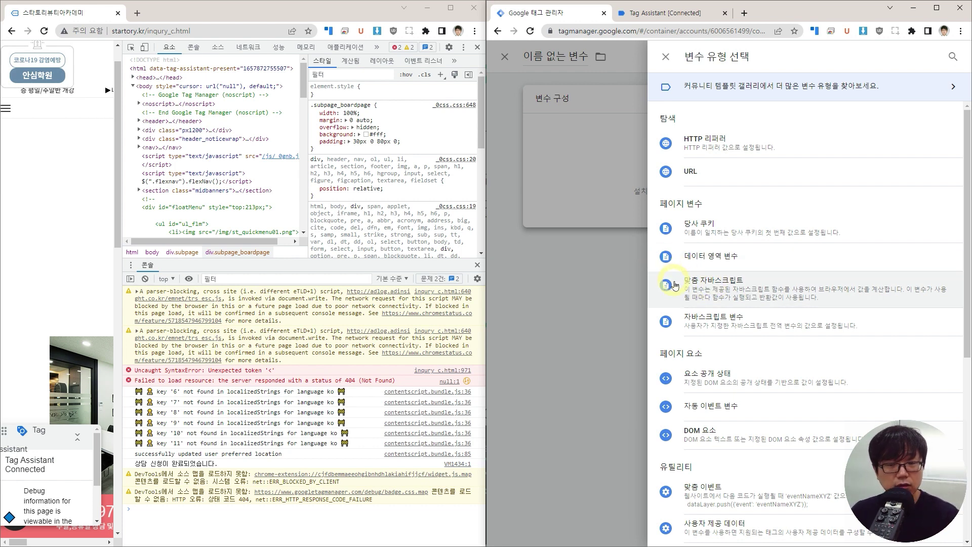
left_click(605, 231)
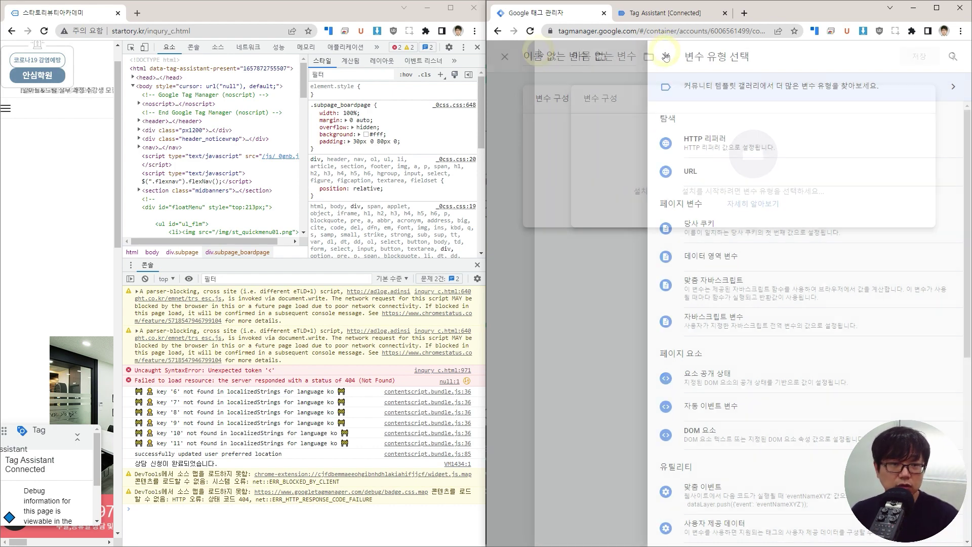
left_click(565, 71)
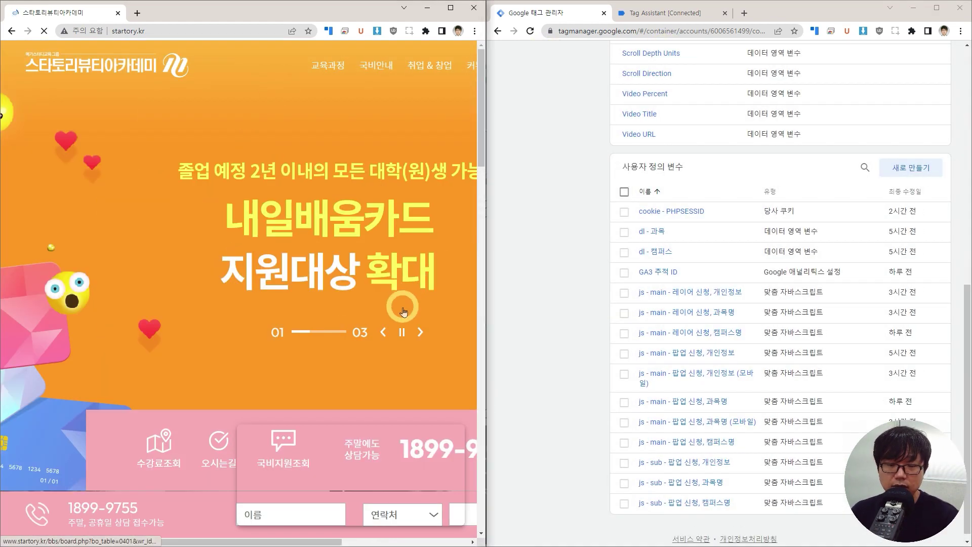
Step: Open the consultation form for the NAIL course on startory.kr and move the Tag Assistant badge clear of it
scroll(304, 329, "down", 6)
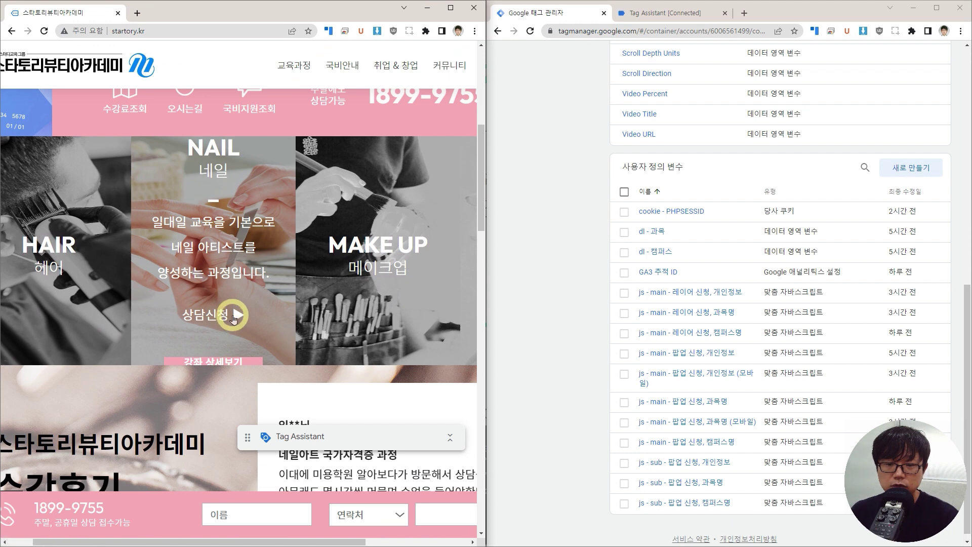
left_click(234, 316)
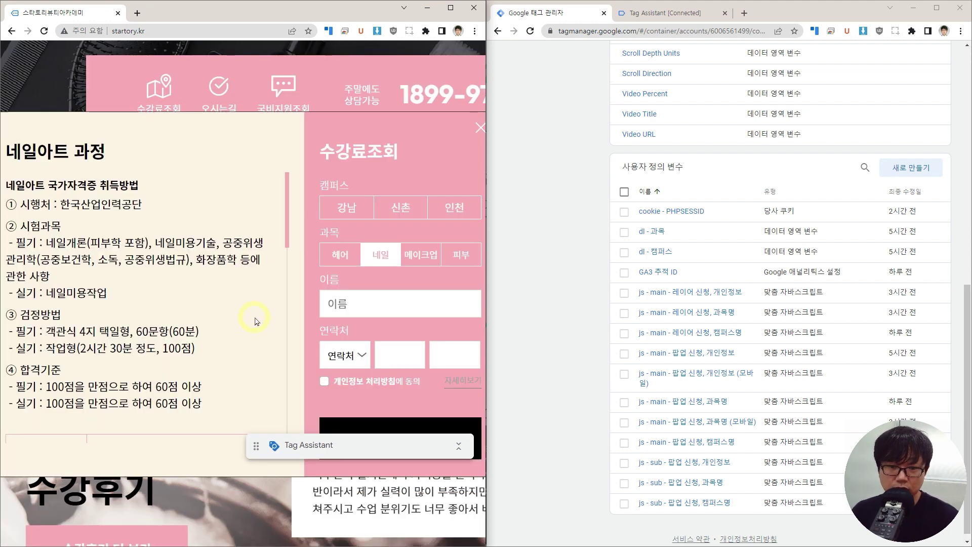
left_click(258, 445)
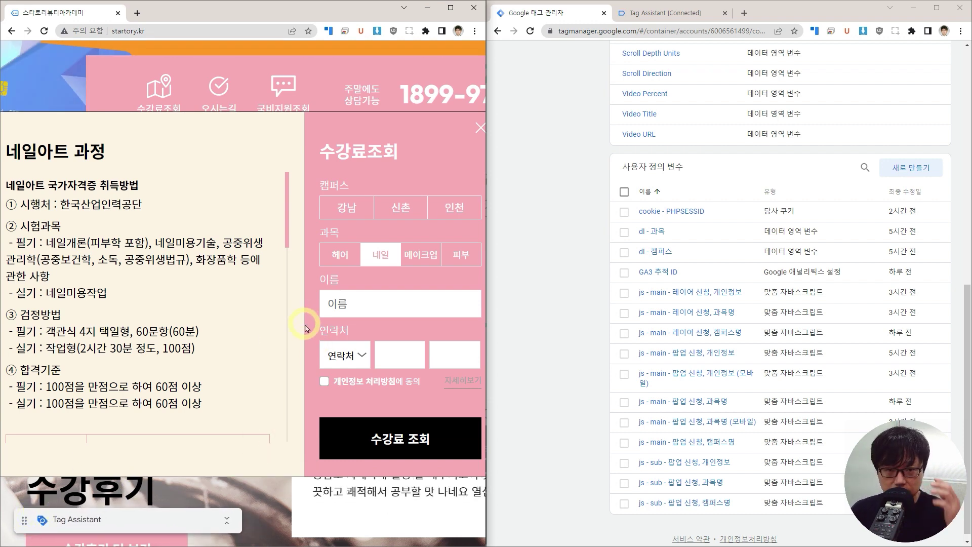
Step: Fill in the 수강료조회 form with campus 강남, additional subject 헤어, name test, a contact number, and privacy policy consent
left_click(328, 205)
left_click(348, 254)
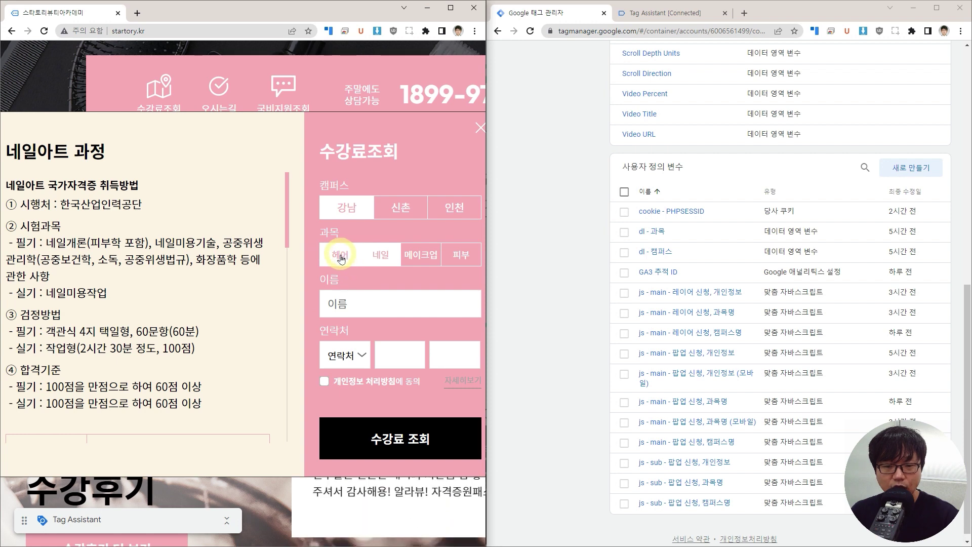
left_click(380, 304)
left_click(381, 370)
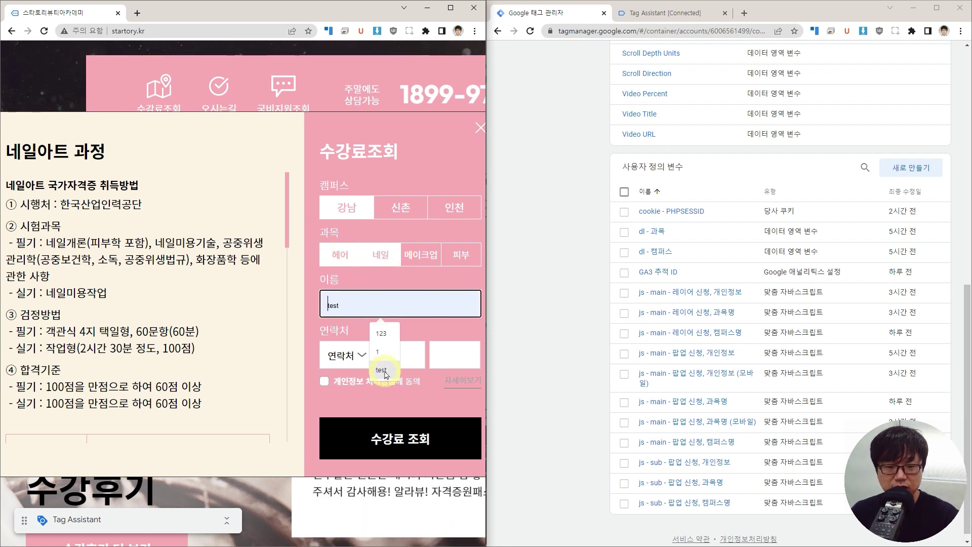
left_click(349, 355)
left_click(350, 391)
key("Tab")
type("1111")
key("Tab")
type("2222")
left_click(324, 382)
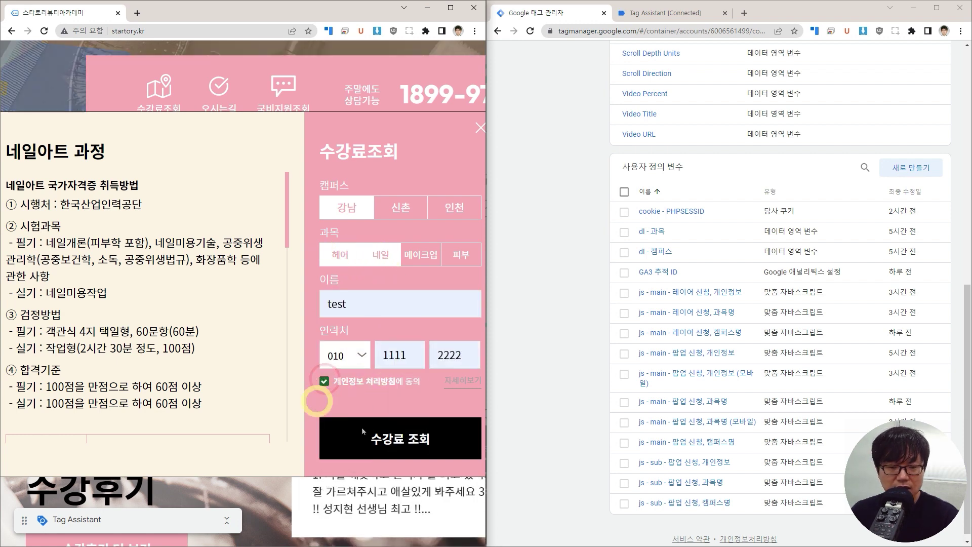
left_click(354, 439)
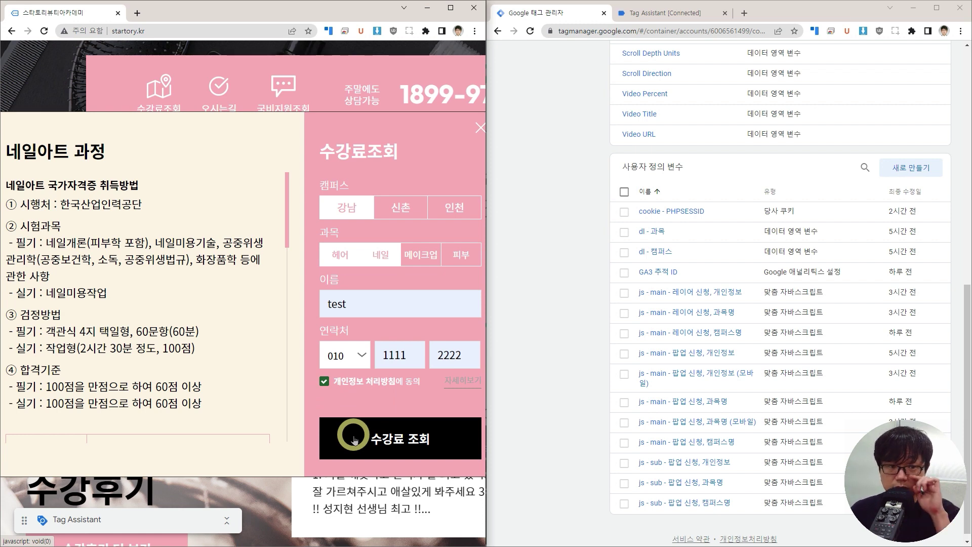
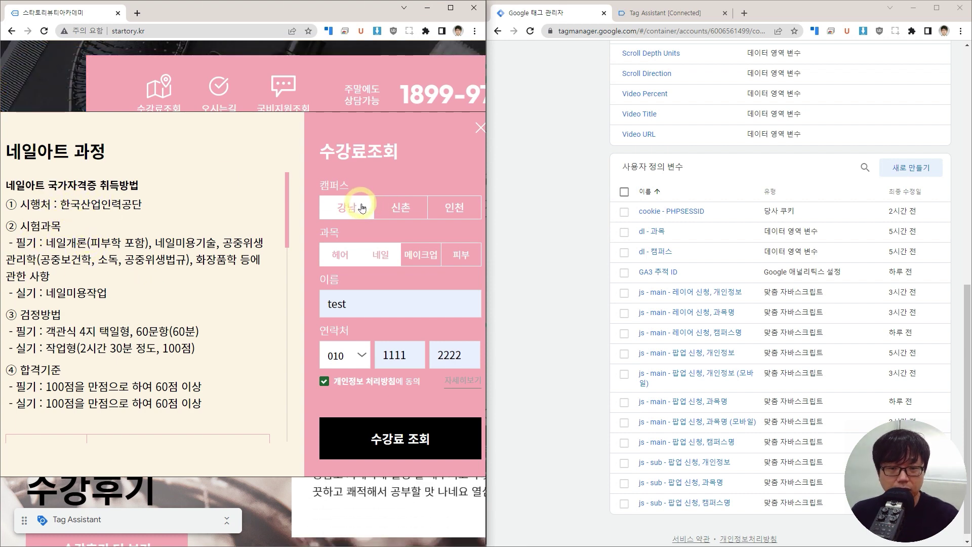
Step: Try different subject choices in the form and leave only 헤어 selected
left_click(381, 257)
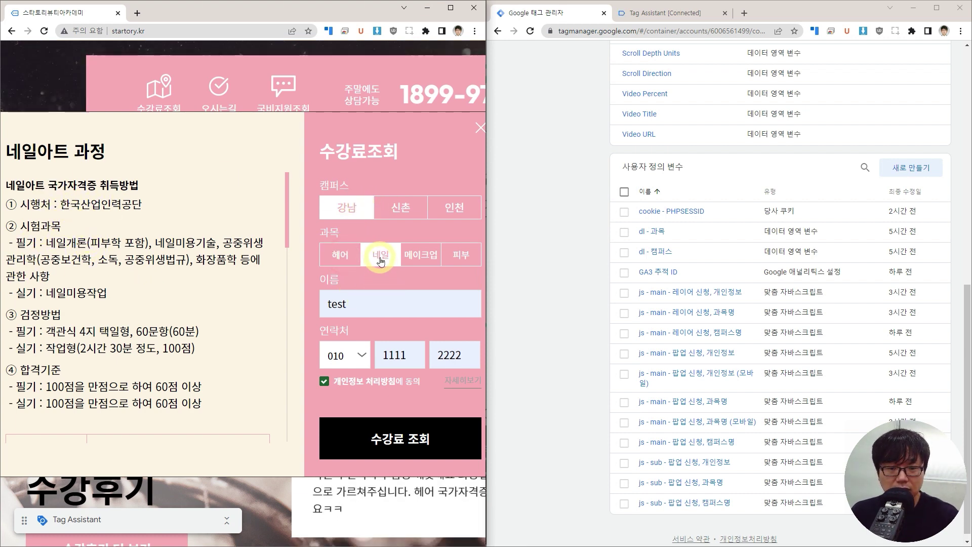
left_click(408, 262)
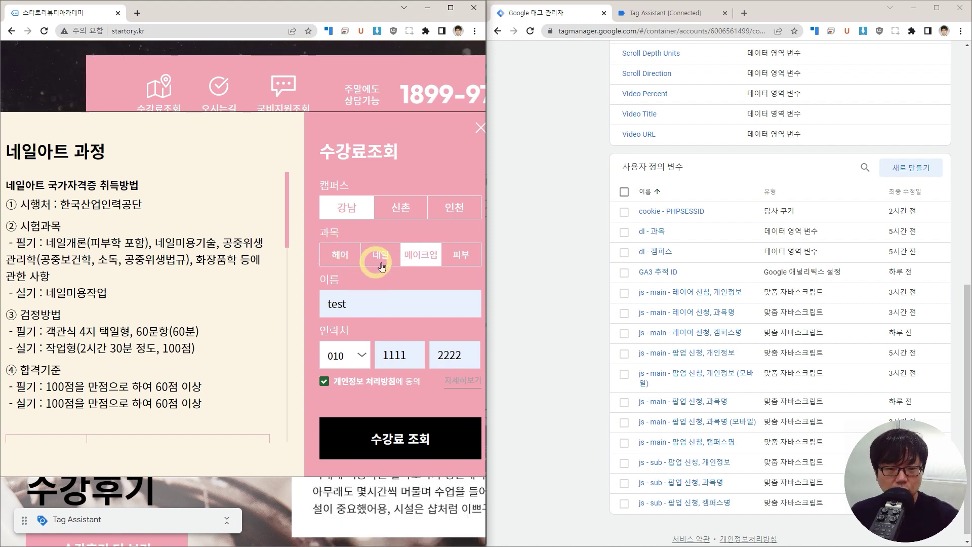
left_click(411, 256)
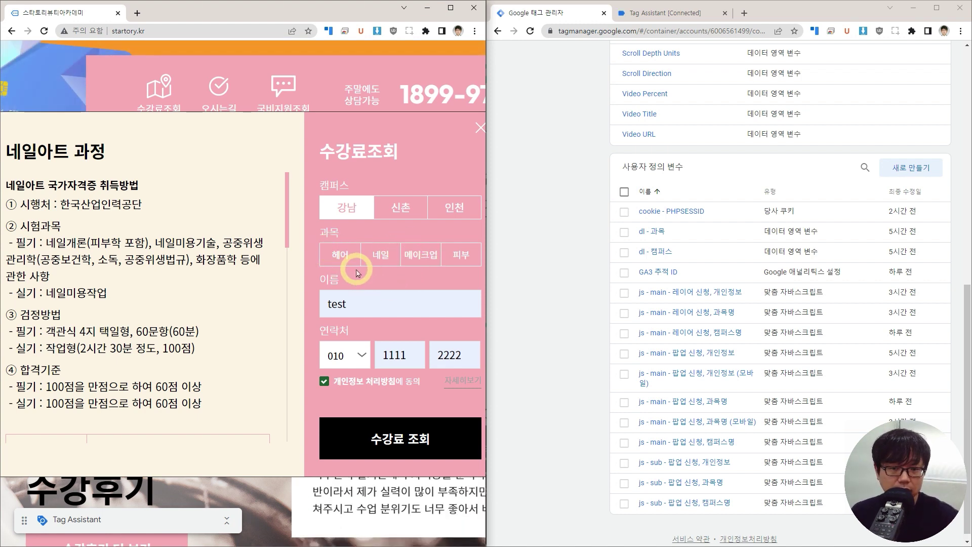
left_click(341, 256)
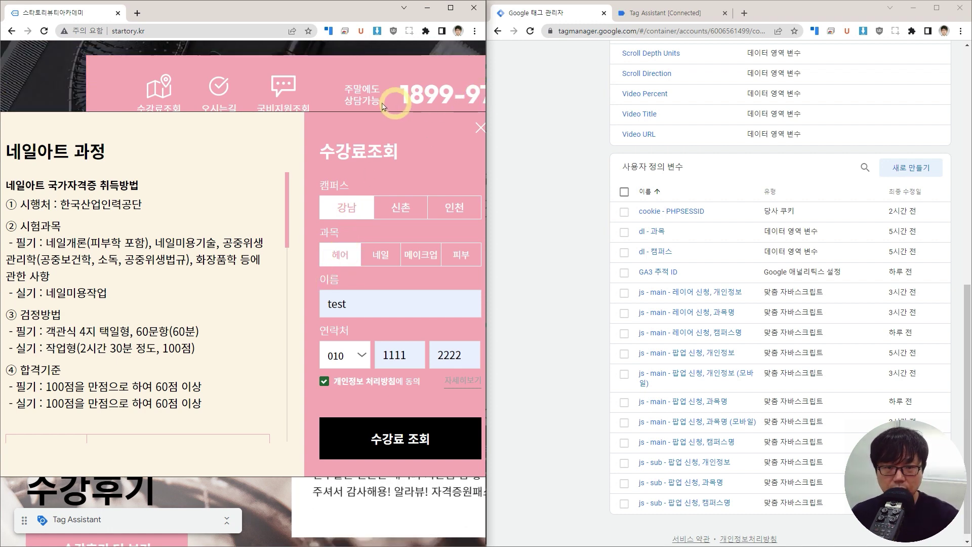
Step: Maximize the startory.kr window, open the developer tools, and inspect the selected 헤어 subject element
double_click(321, 14)
key("ctrl+shift+c")
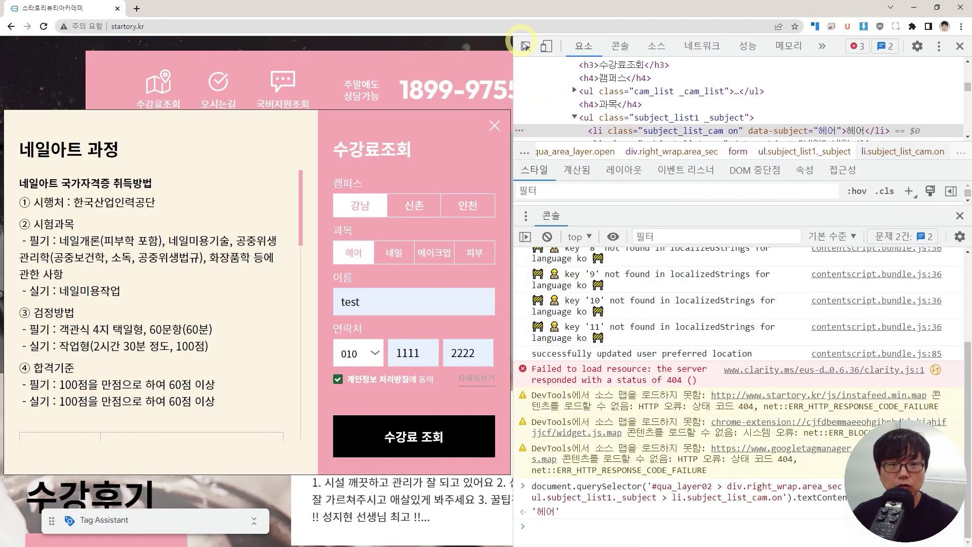
left_click(525, 45)
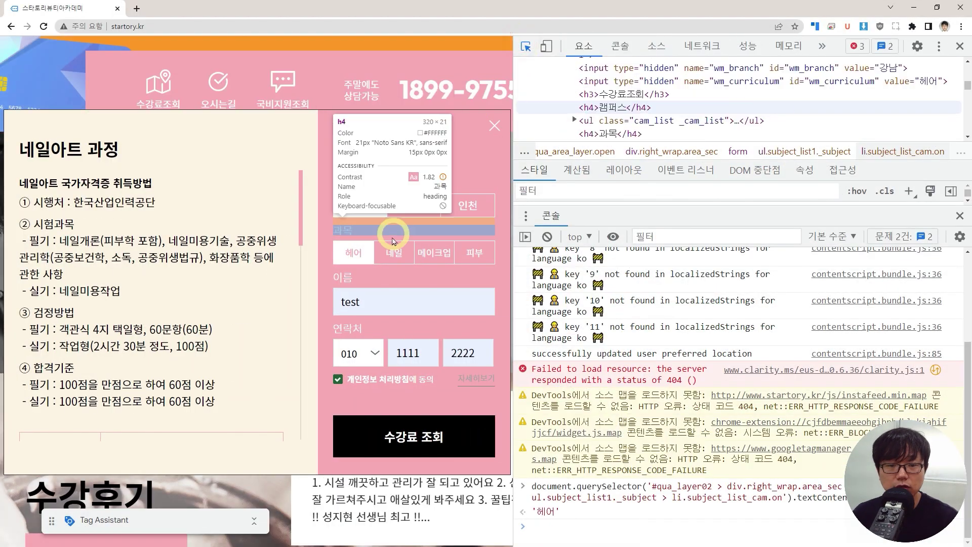
left_click(357, 251)
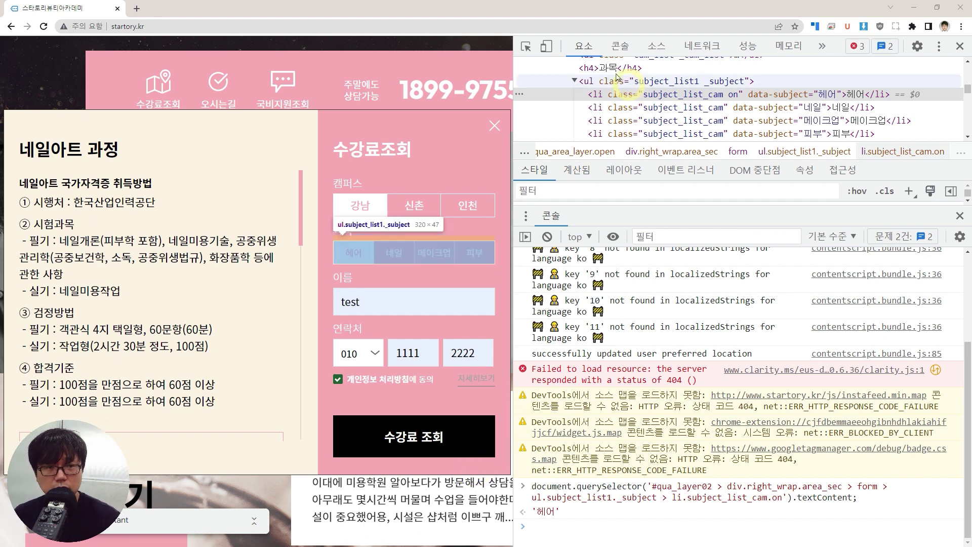
Step: Copy the JS path of the 헤어 li element and evaluate that document.querySelector expression in the console
right_click(661, 95)
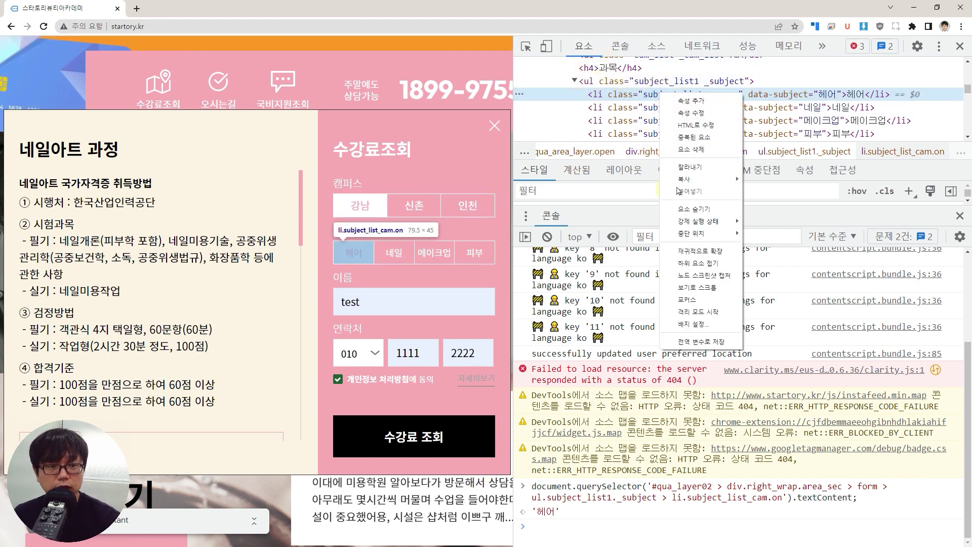
left_click(589, 534)
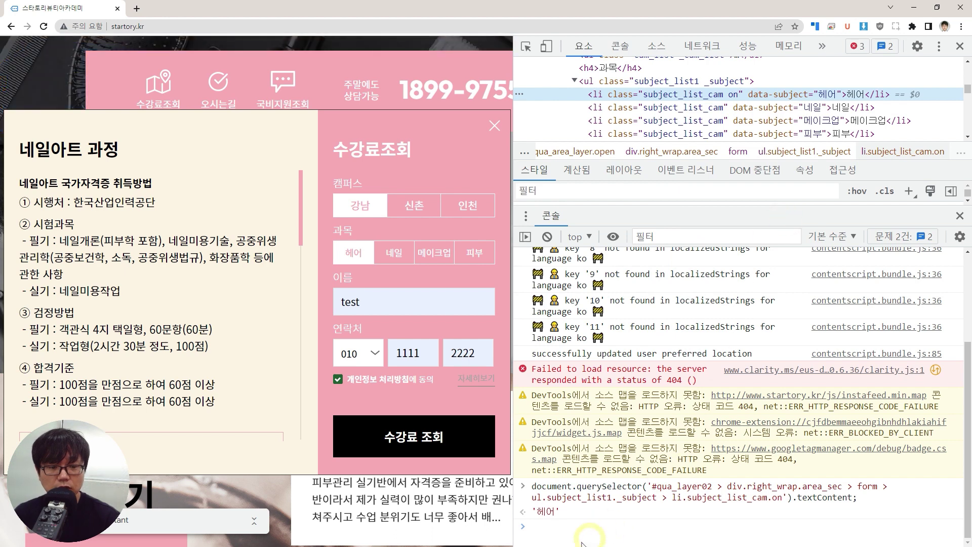
key("ctrl+v")
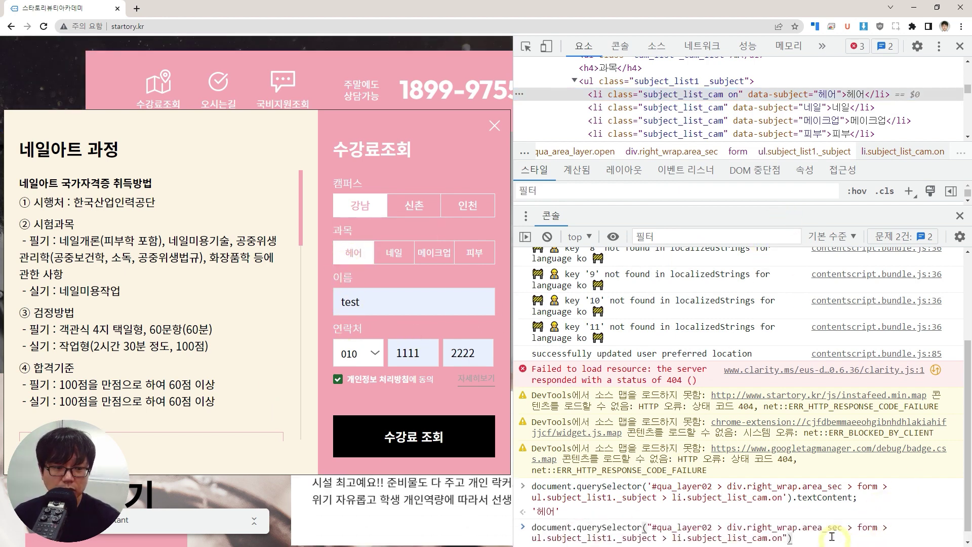
key("Return")
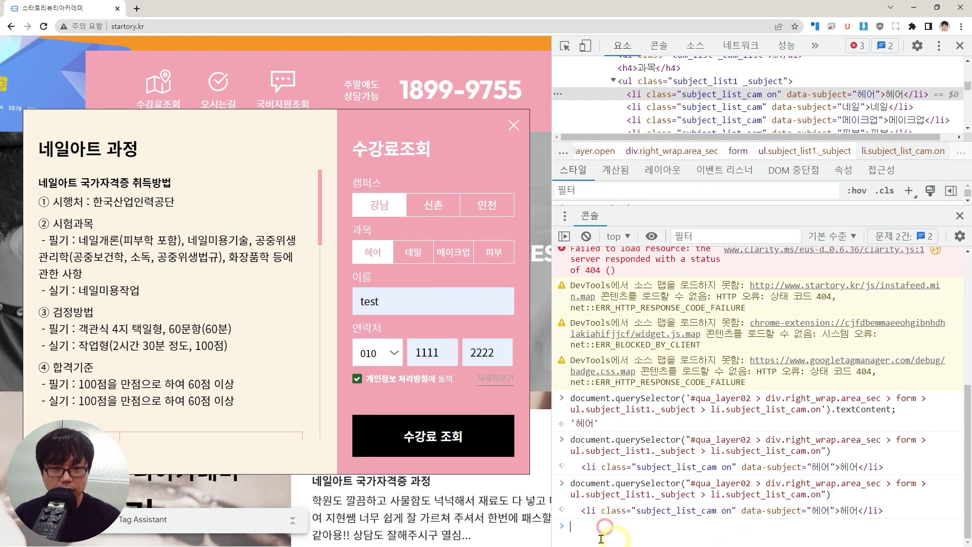
Step: Change the console query to document.querySelectorAll for li.subject_list_cam.on and evaluate its node list and length
key("Up")
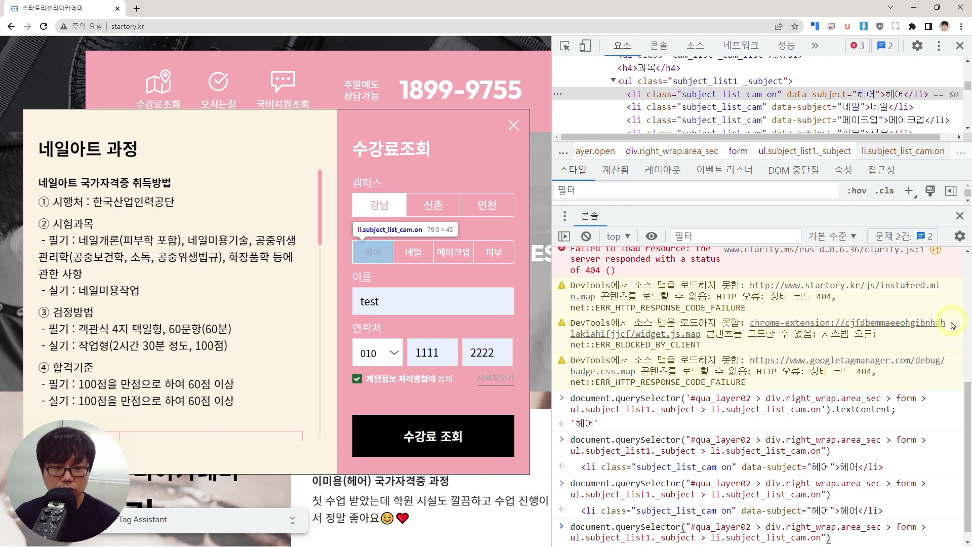
key("ctrl+v")
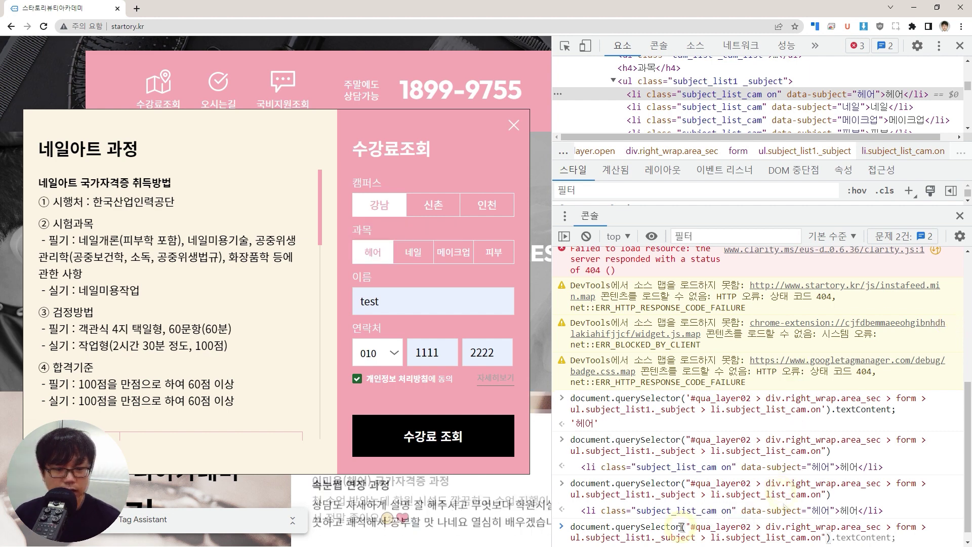
left_click(682, 527)
key("Up")
type("므")
key("BackSpace")
key("BackSpace")
key("Hangul")
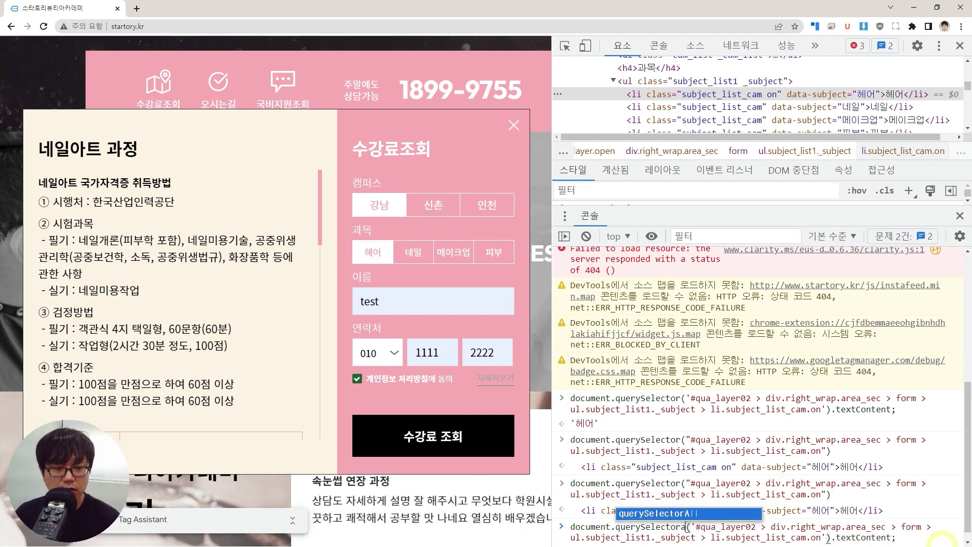
type("All")
Step: Add 메이크업 and 피부 to the selected subjects and rerun the querySelectorAll length query in the console
left_click(447, 252)
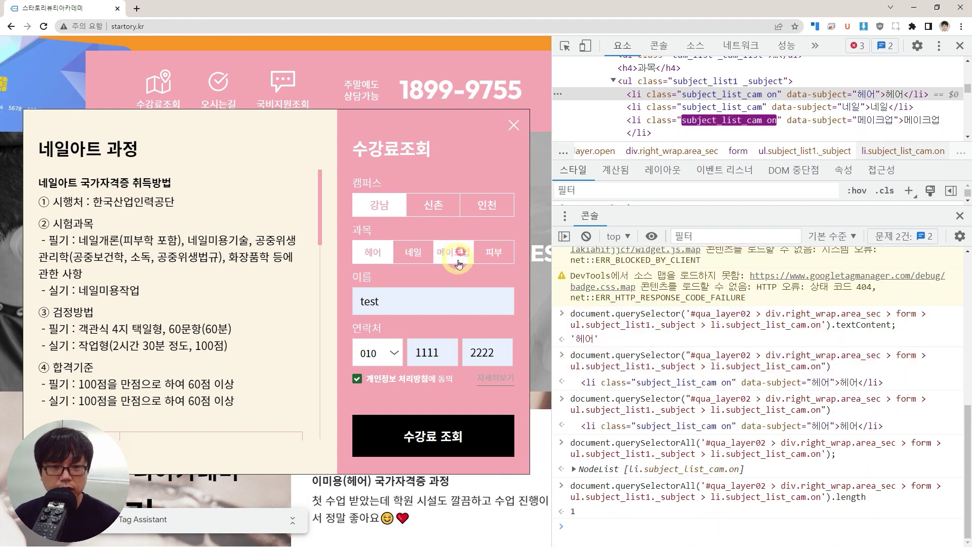
left_click(491, 253)
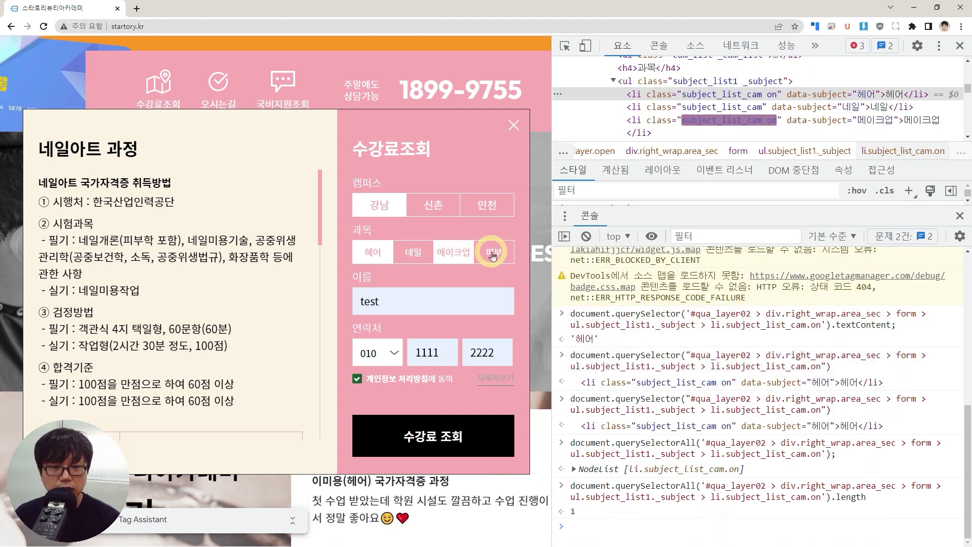
left_click(653, 526)
key("Up")
key("Return")
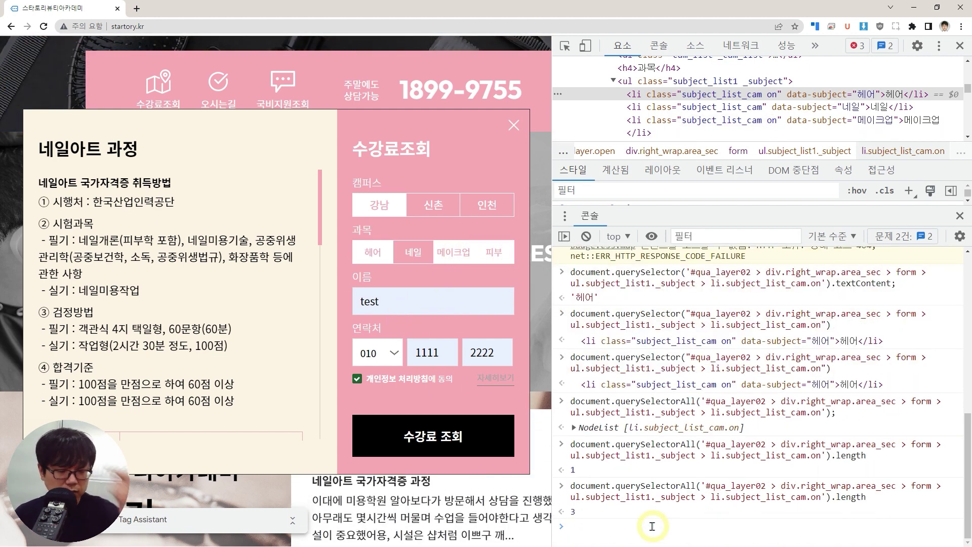
Step: Replace length in the querySelectorAll expression with [0].textContent and evaluate the first selected subject's text
key("Up")
key("BackSpace")
key("BackSpace")
key("BackSpace")
key("BackSpace")
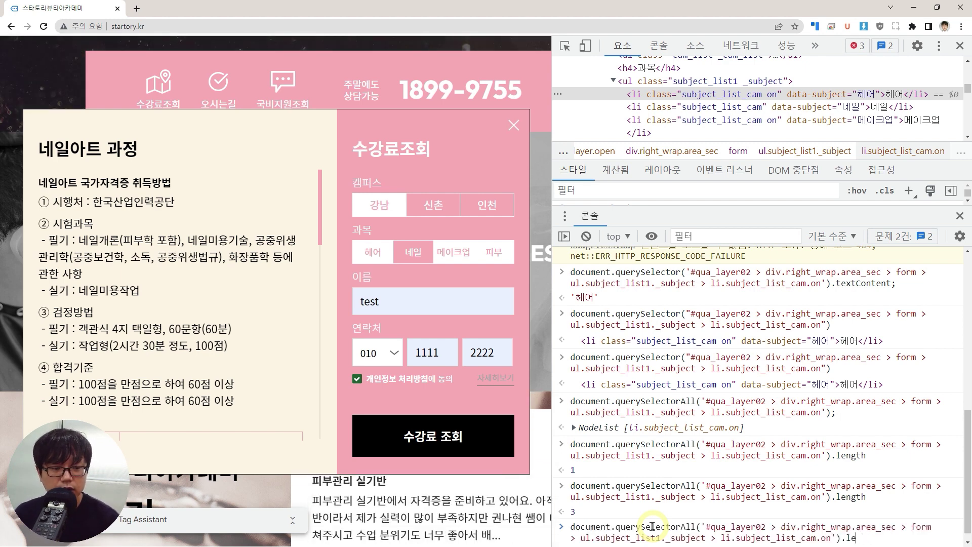
type("[0]")
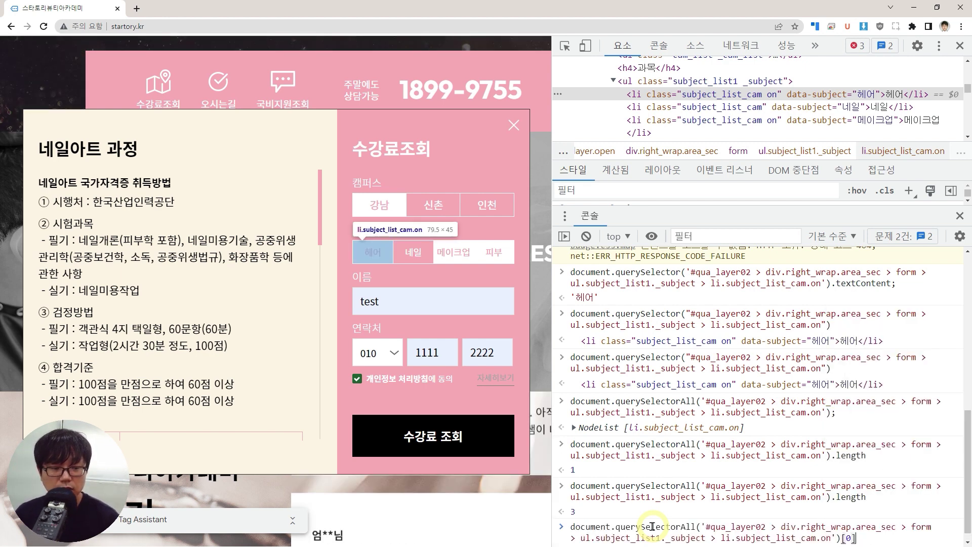
type(".")
type("xtContent")
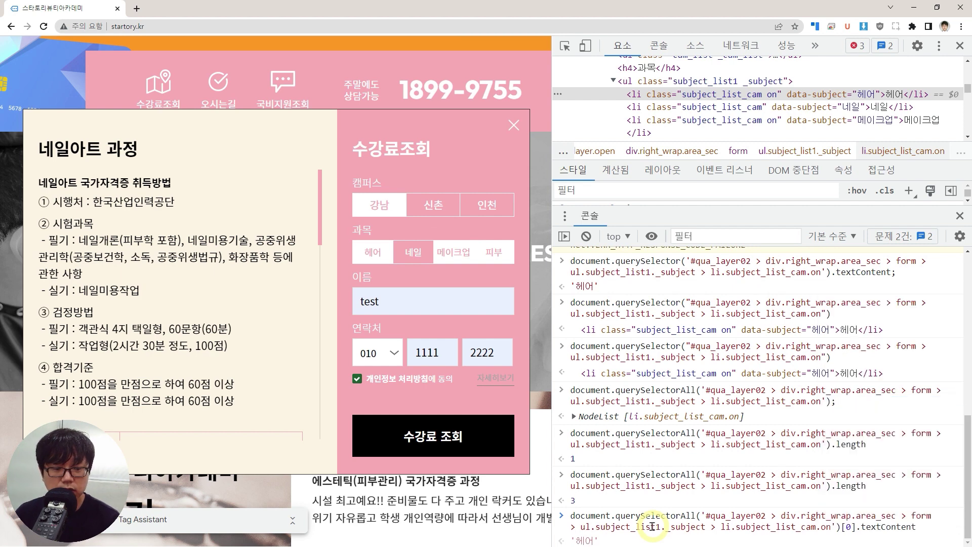
key("Return")
Step: Change the expression's index to 1 and evaluate the second selected subject's textContent
key("Up")
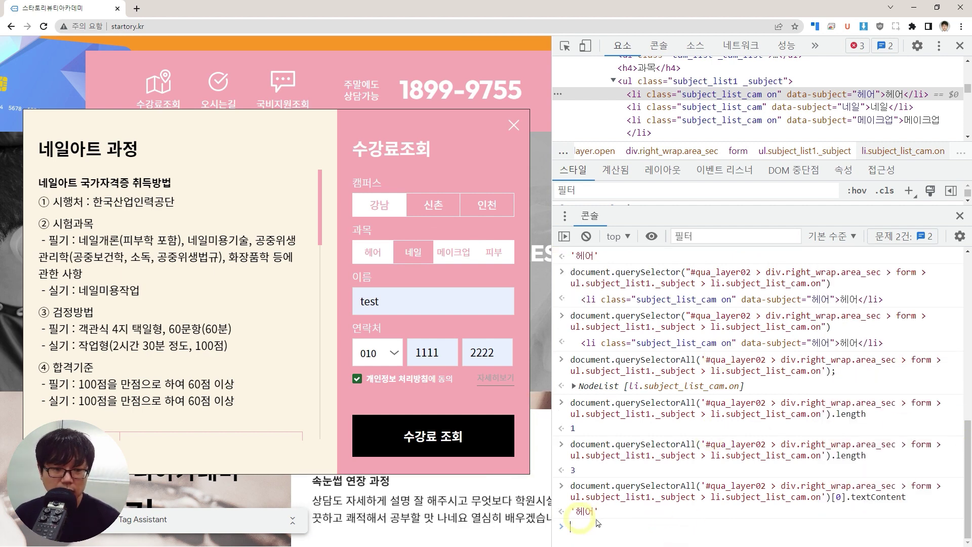
left_click(852, 538)
key("BackSpace")
type("1")
key("Return")
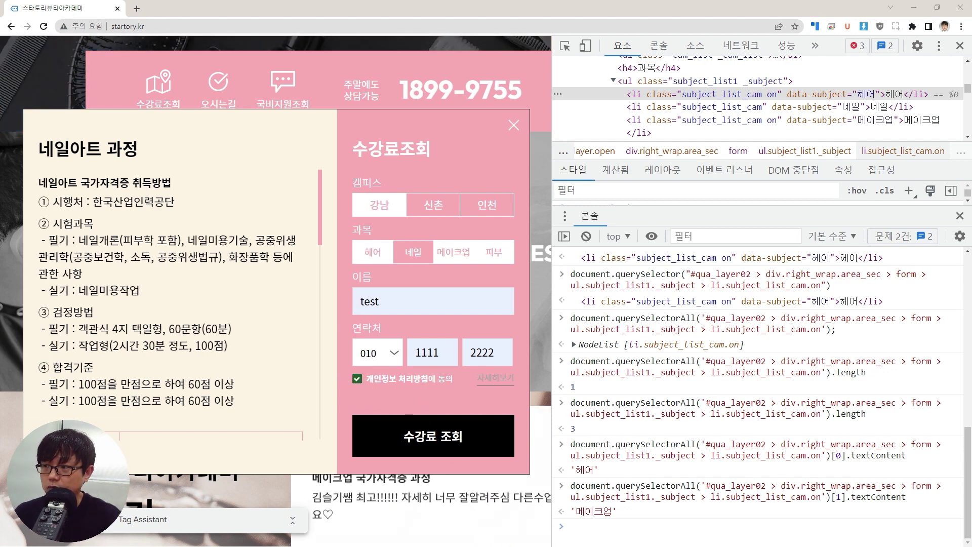
Step: Switch to Visual Studio Code, undo the edits in temp.js to restore the full subject-collecting function, and maximize the window
key("alt+Tab")
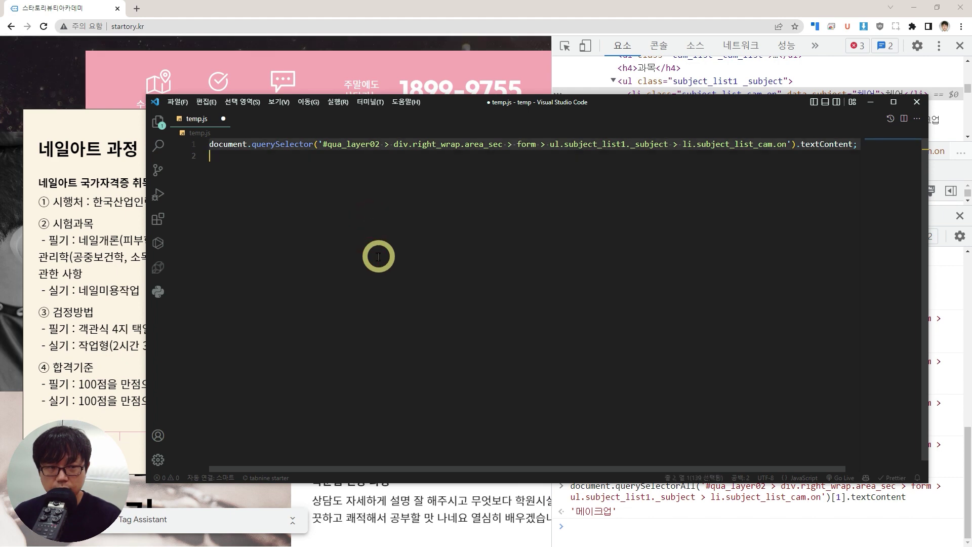
key("ctrl+z")
key("super+Up")
scroll(408, 251, "up", 2)
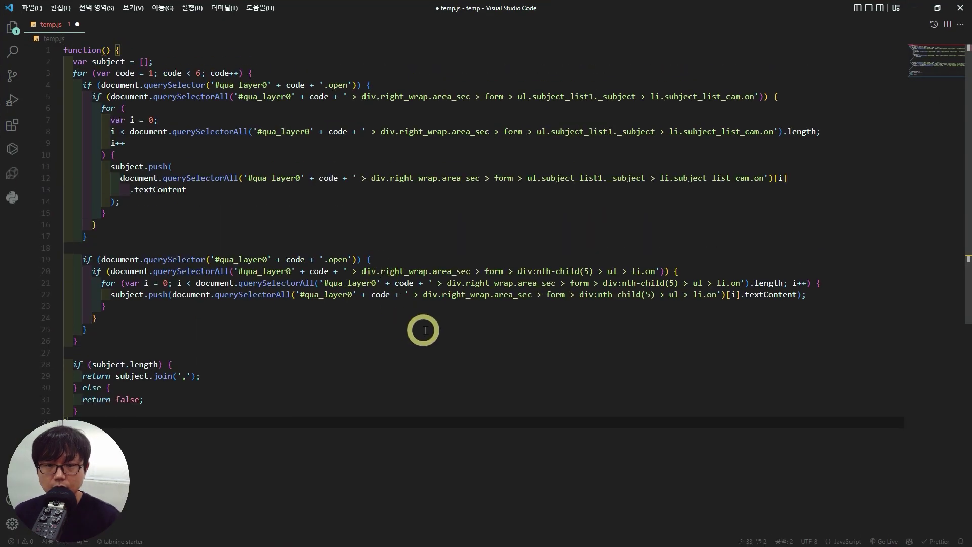
Step: Examine the subject-collecting function in temp.js, highlighting the '#qua_layer0' + code + '.open' selector in the first if condition
left_click(451, 224)
left_click(374, 293)
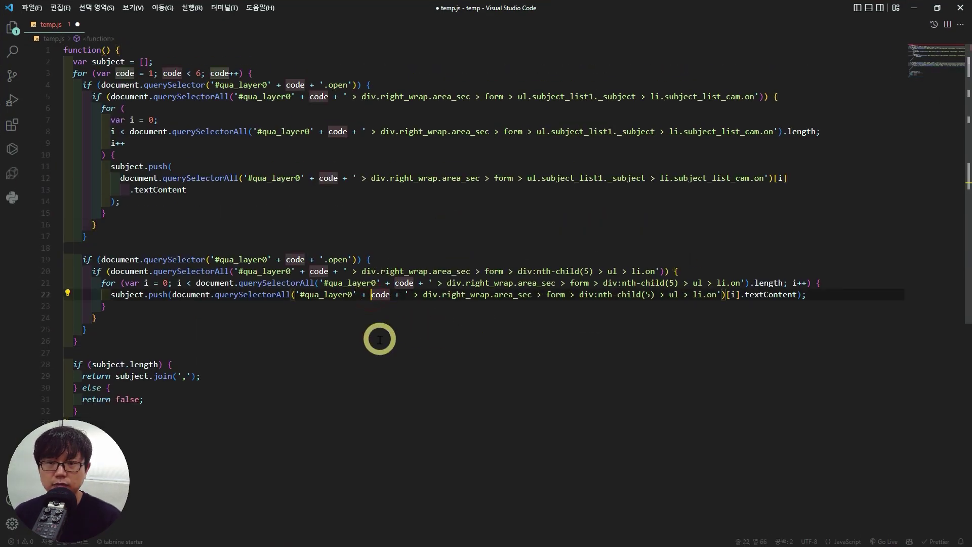
left_click(380, 341)
left_click(415, 381)
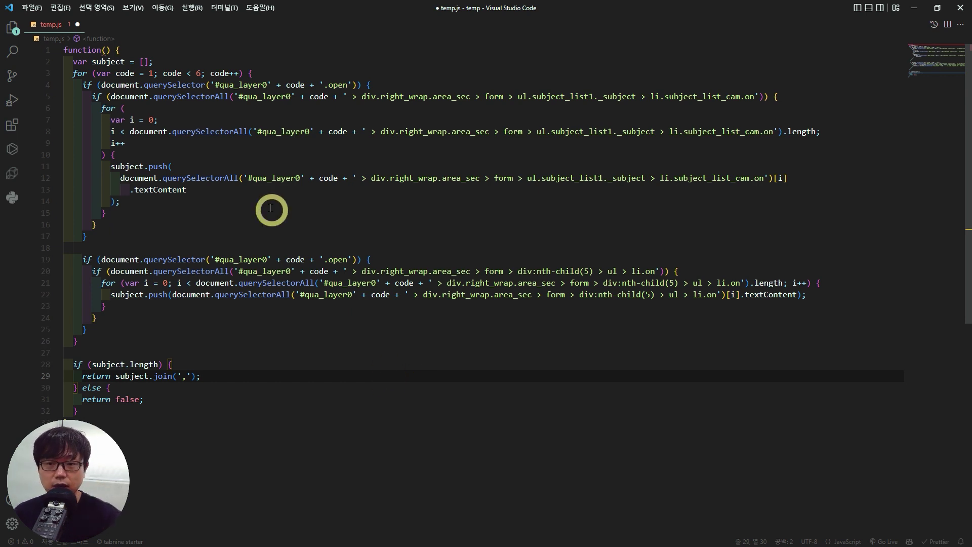
left_click(190, 84)
key("Home")
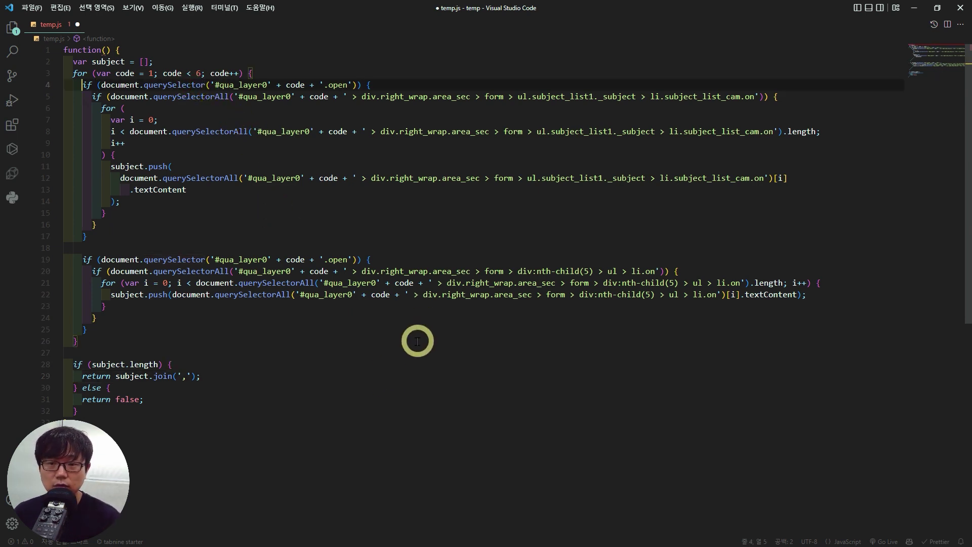
key("Right")
key("Right")
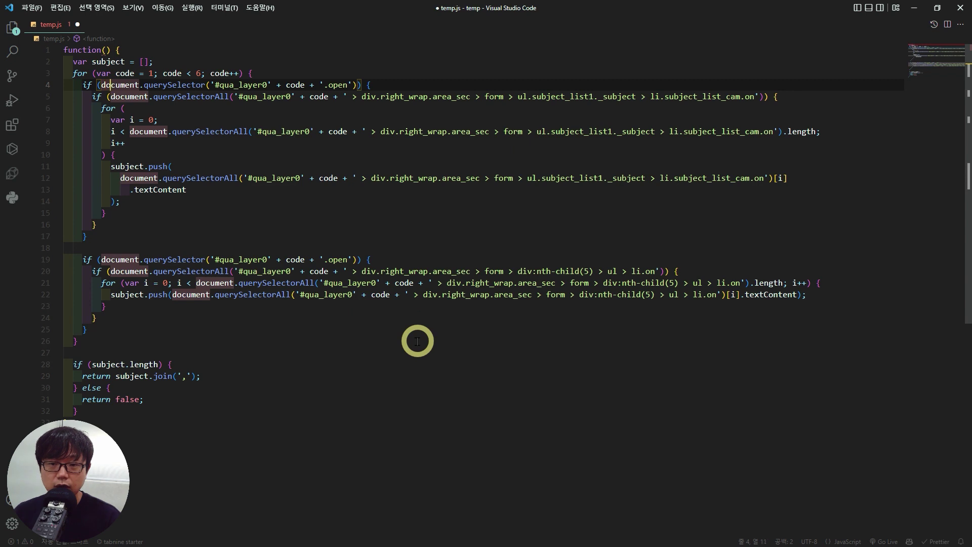
key("Right")
key("Right")
key("Right")
key("Right")
key("Right")
key("Right")
key("Right")
key("Right")
key("Right")
key("Right")
key("Right")
key("Right")
key("Right")
key("Right")
key("Right")
key("Right")
key("Left")
key("Left")
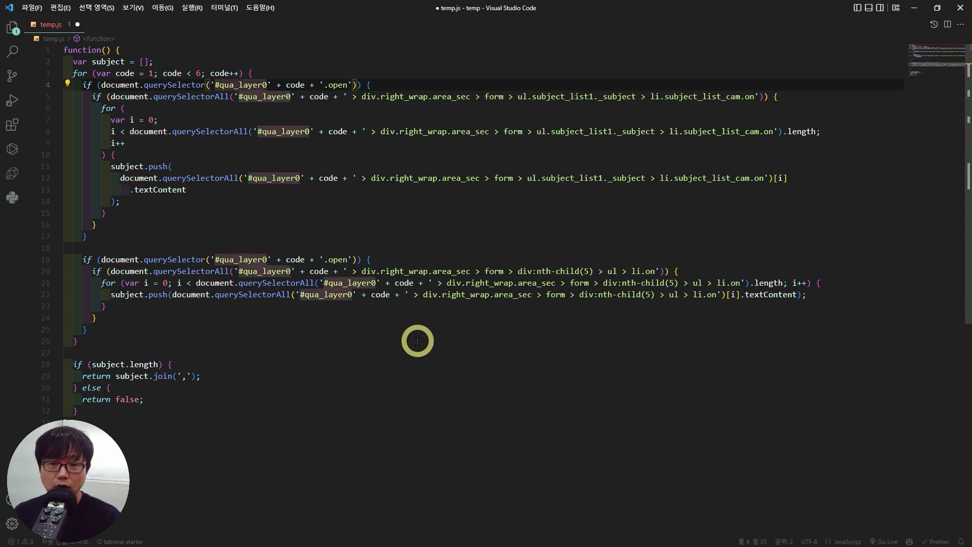
key("shift+End")
key("shift+Left")
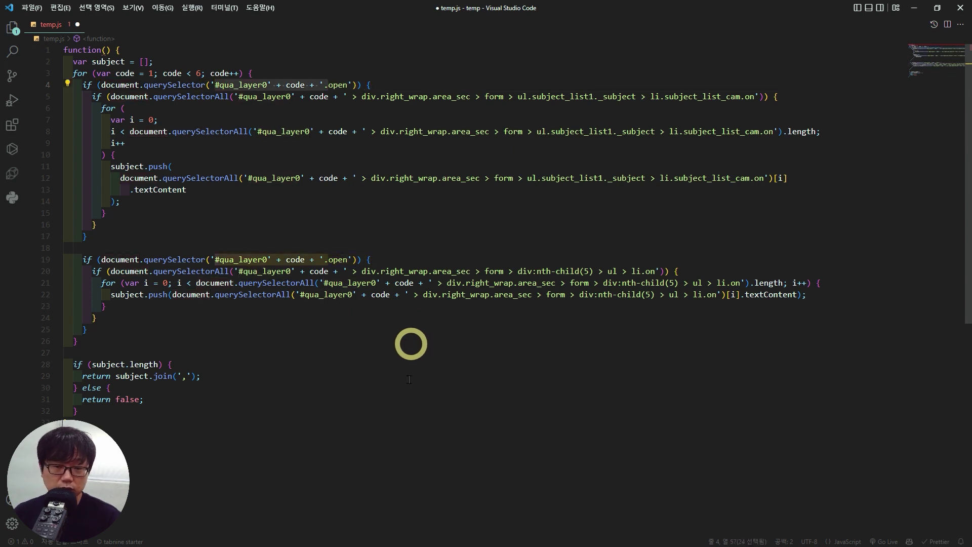
left_click(408, 386)
Step: Examine the first subject loop's querySelectorAll selector, its length condition, and the subject.push call that collects textContent
mouse_move(197, 103)
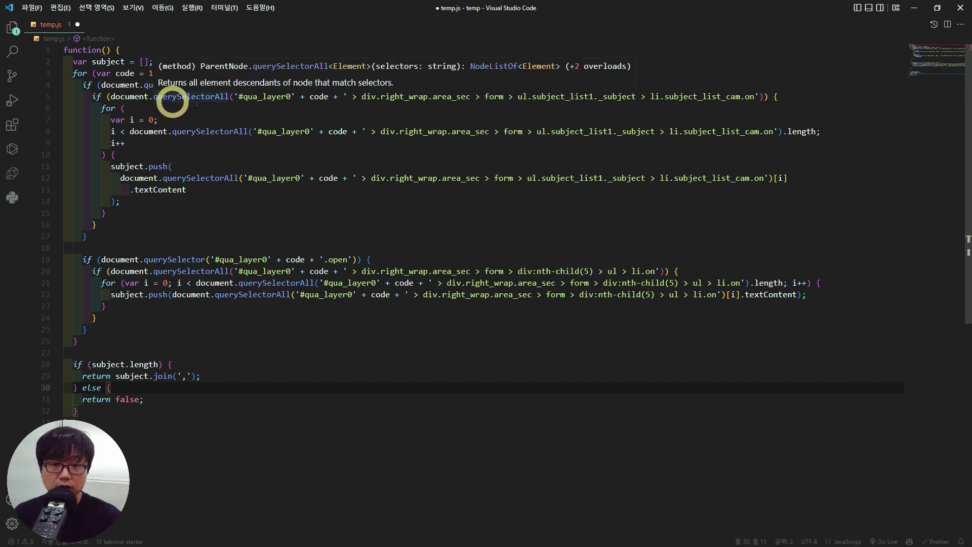
left_click(167, 105)
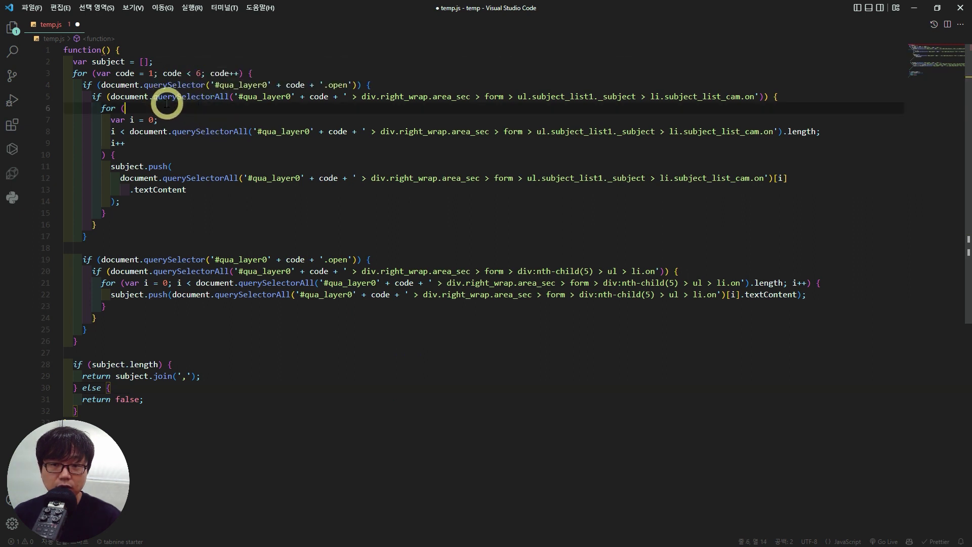
left_click(748, 96)
key("shift+alt+Right")
key("shift+alt+Right")
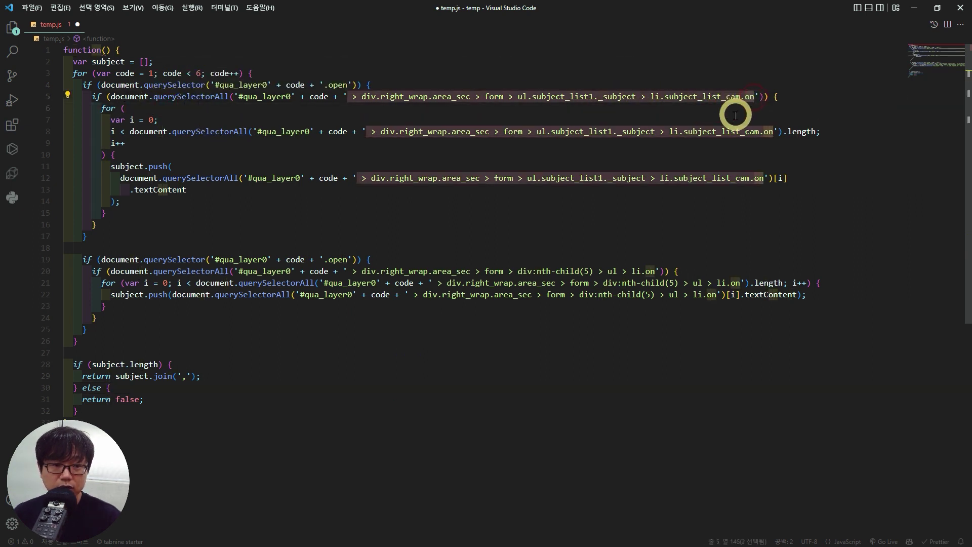
left_click(234, 131)
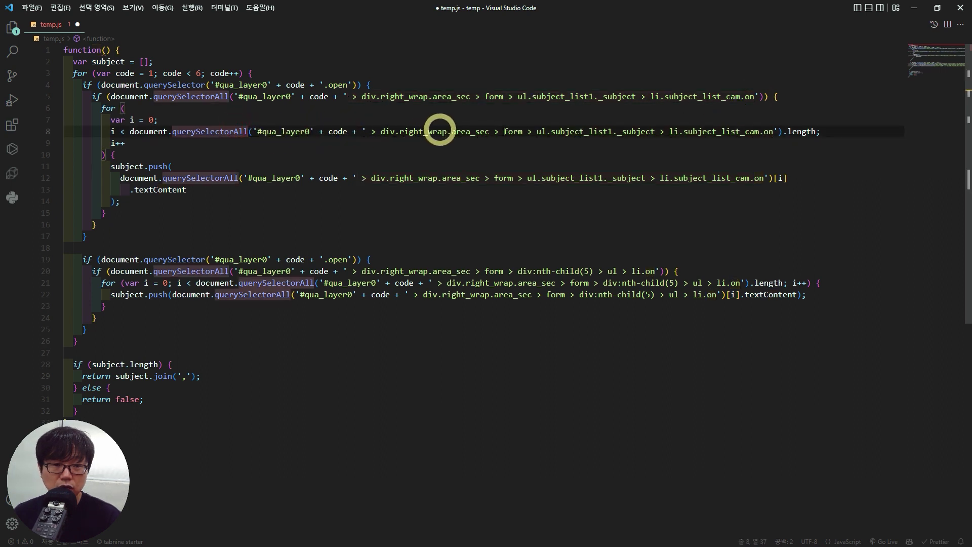
mouse_move(147, 189)
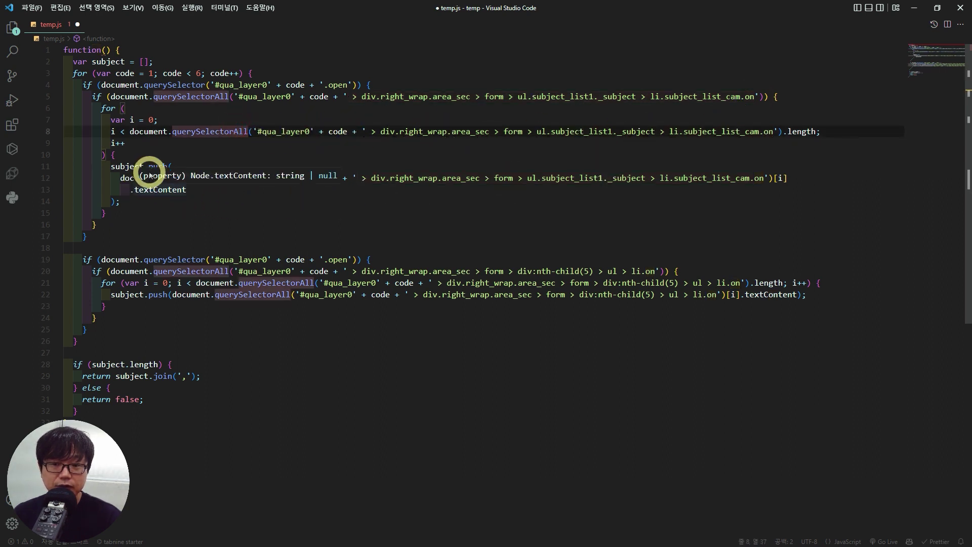
left_click_drag(121, 166, 173, 167)
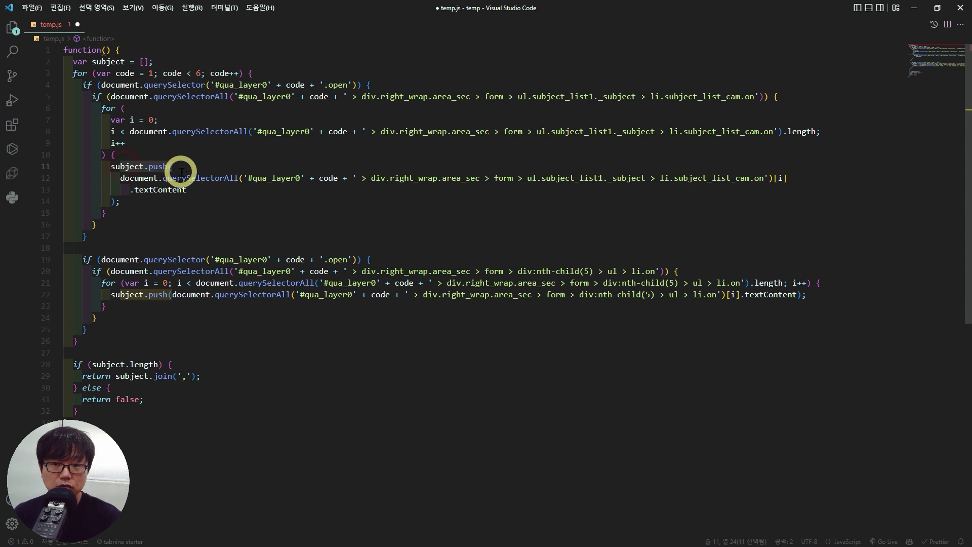
left_click(178, 201)
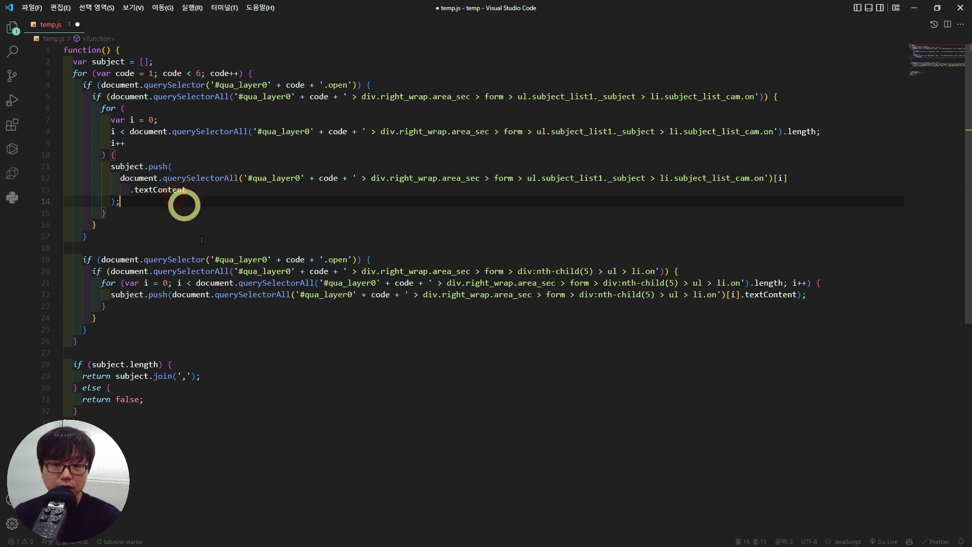
Step: Copy the entire function from temp.js, switch to Chrome, and paste it into the startory.kr DevTools console
left_click(205, 412)
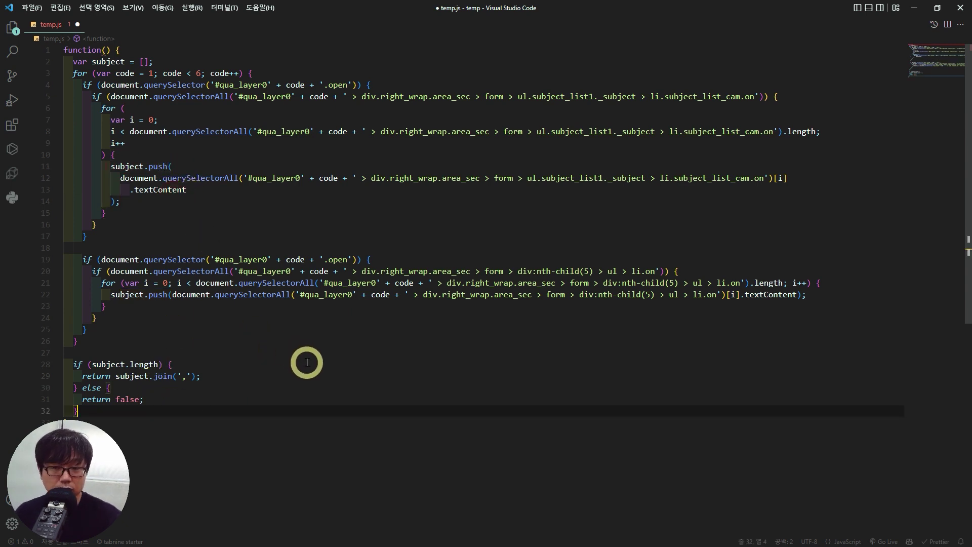
key("ctrl+a")
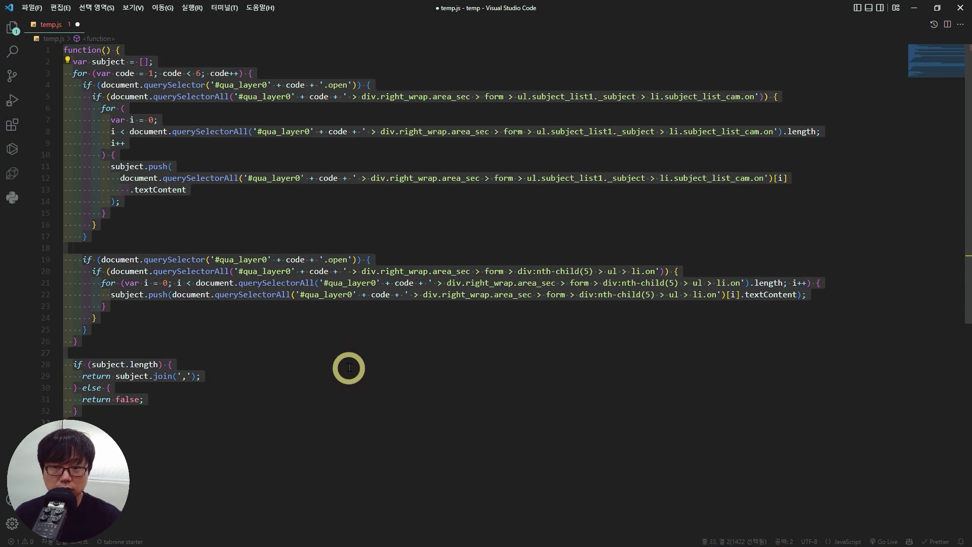
key("alt+Tab")
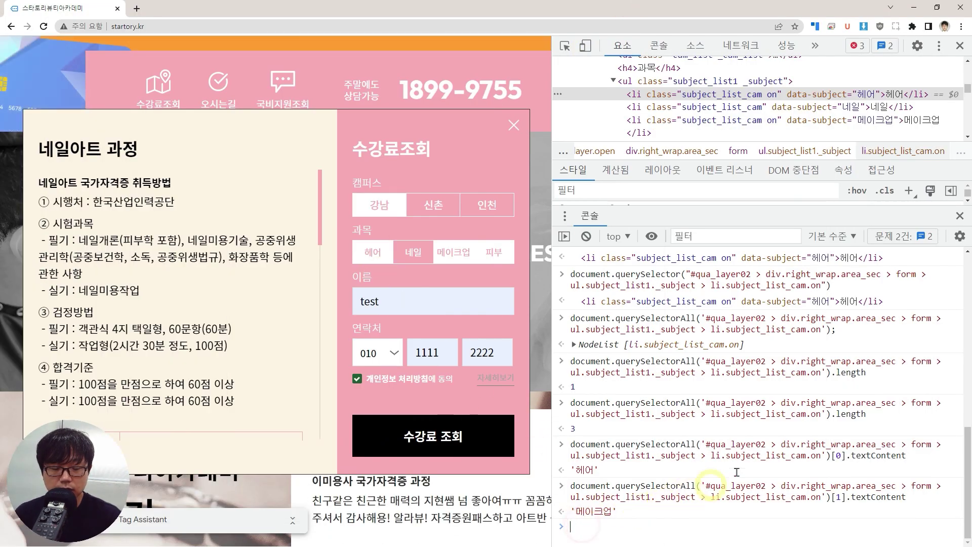
key("ctrl+v")
scroll(661, 311, "up", 4)
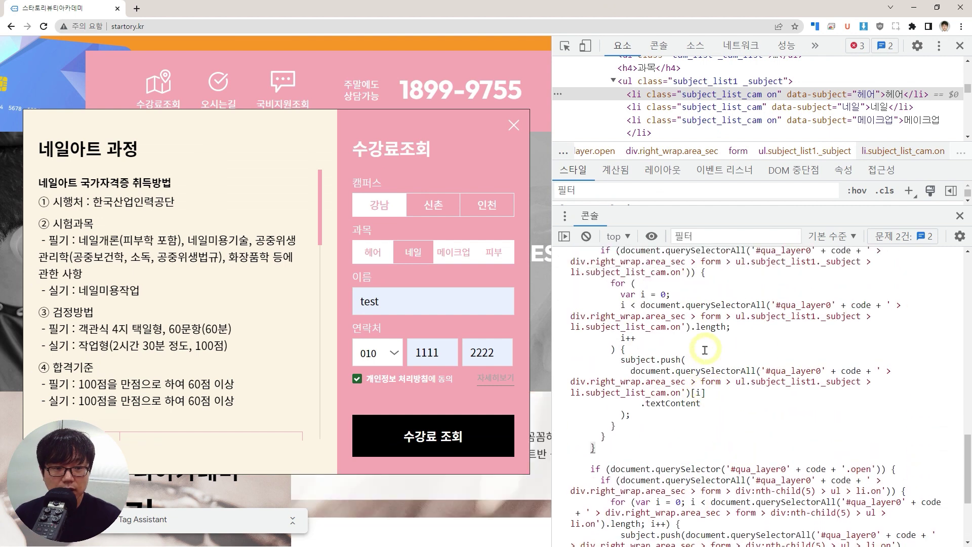
Step: Name the pasted function select_subject and run its definition in the console
left_click(611, 267)
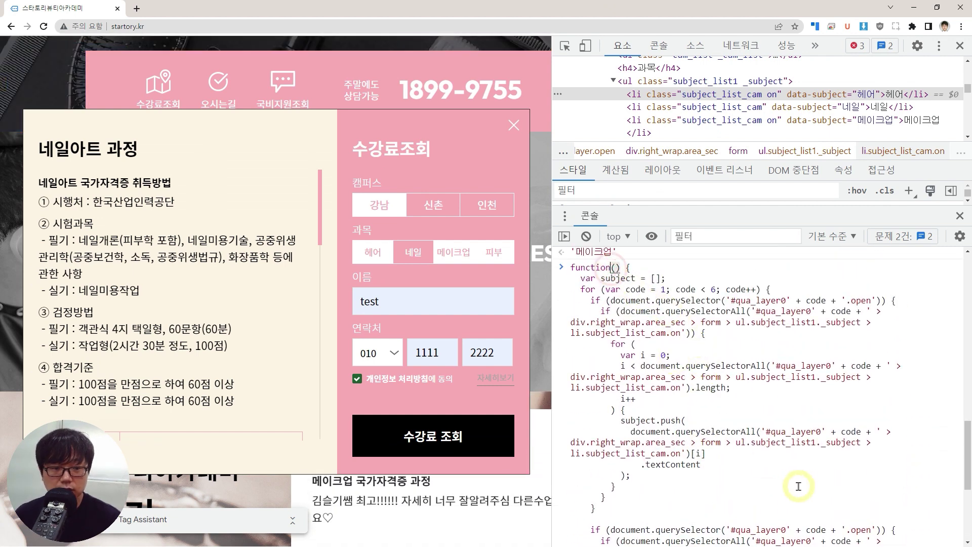
type("select")
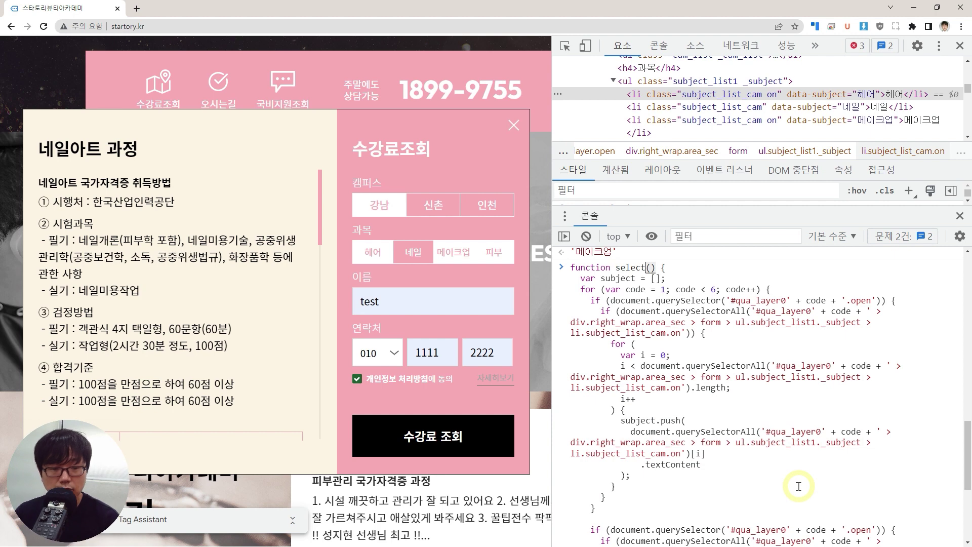
type("_sub")
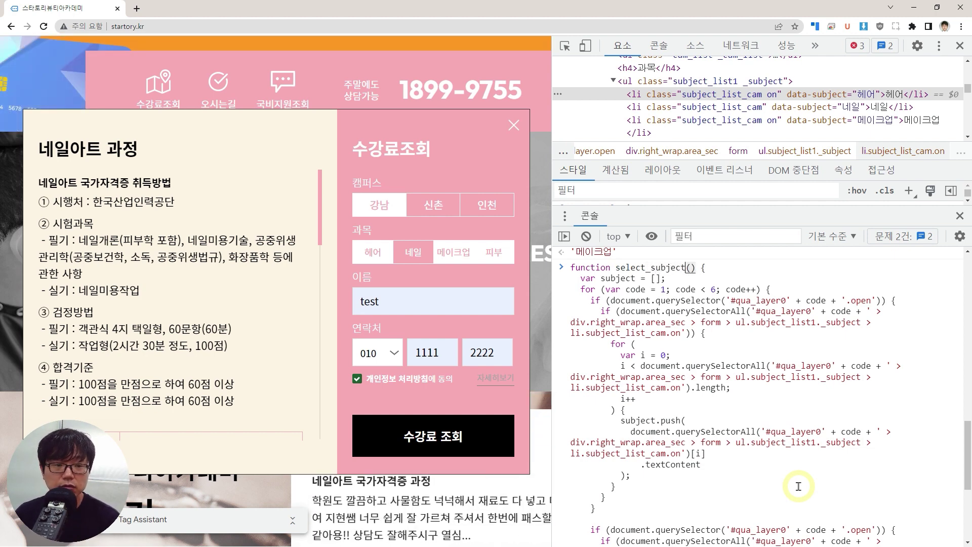
type("ject")
key("Return")
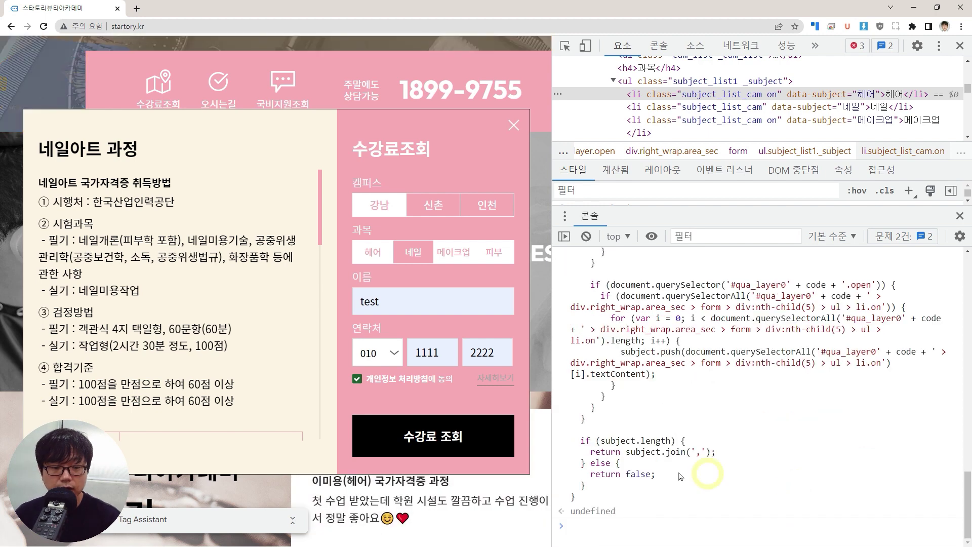
Step: Call select_subject() in the console to evaluate the currently selected subjects
type("select_subject")
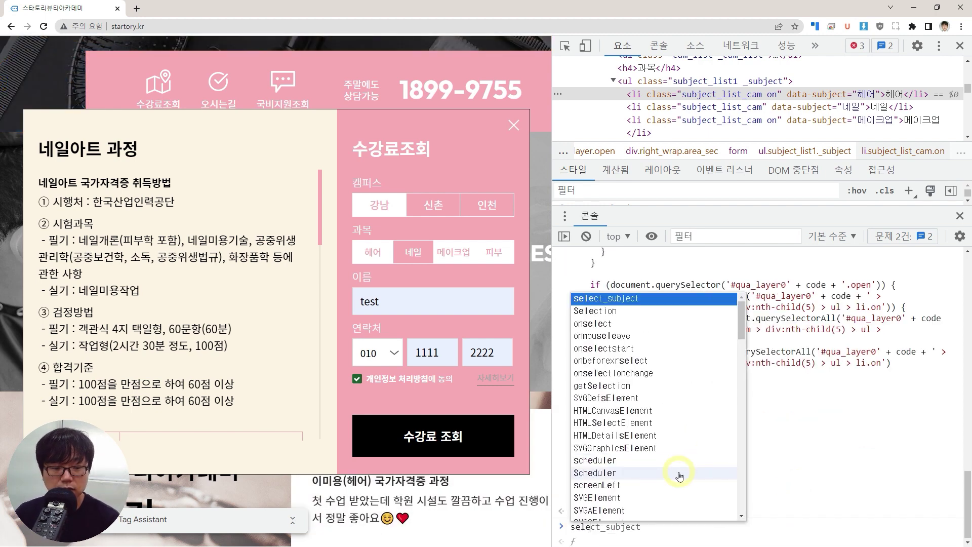
type("(")
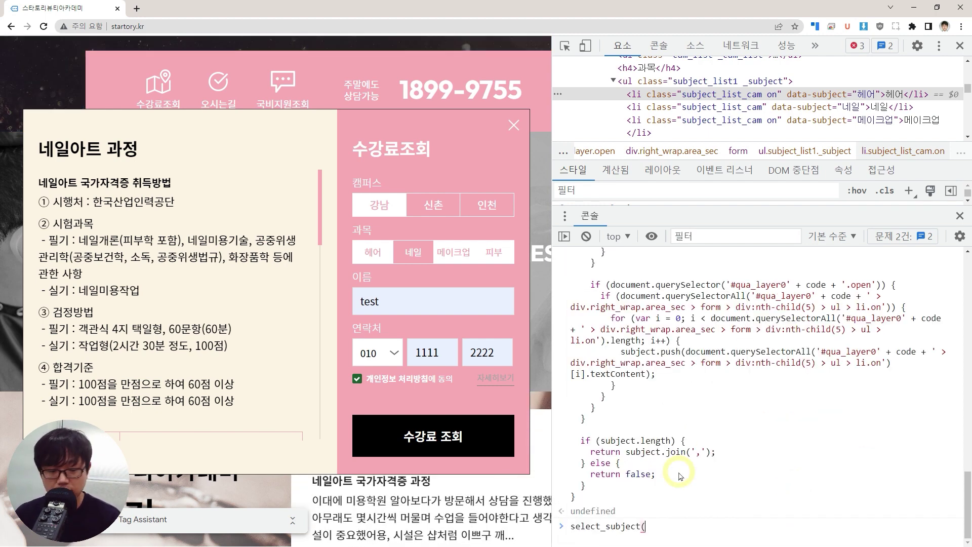
key("Return")
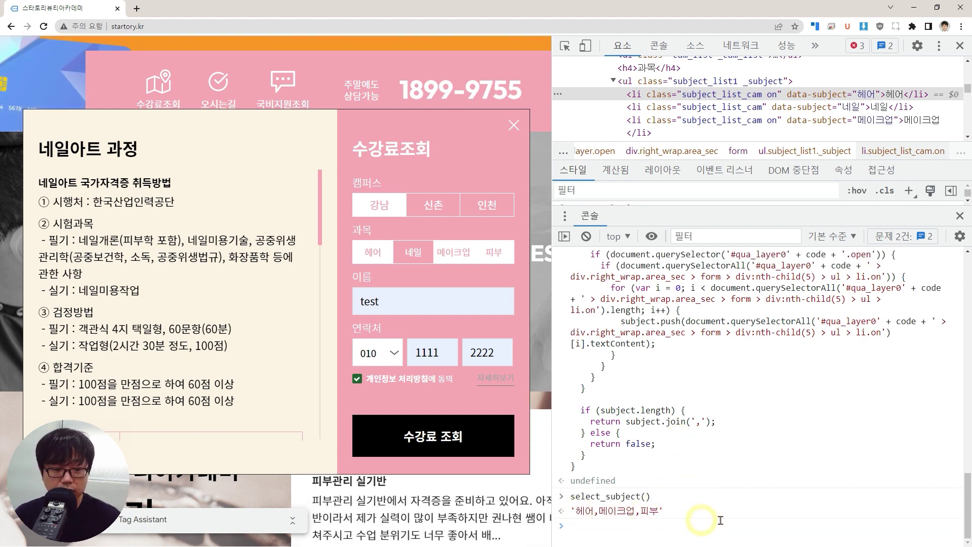
Step: Deselect 메이크업 and 피부 in the inquiry form, select 네일, and call select_subject() again in the console
left_click(453, 251)
left_click(493, 252)
left_click(413, 252)
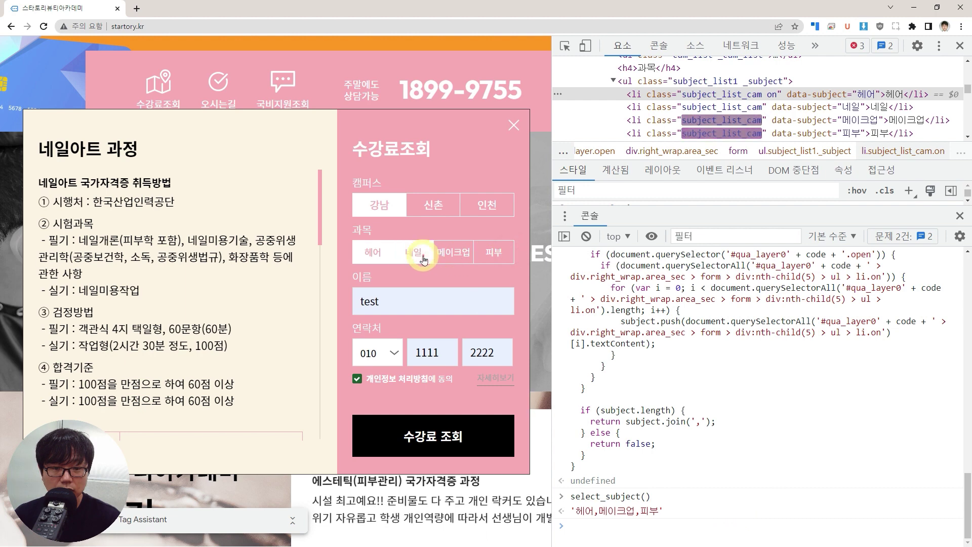
left_click(611, 528)
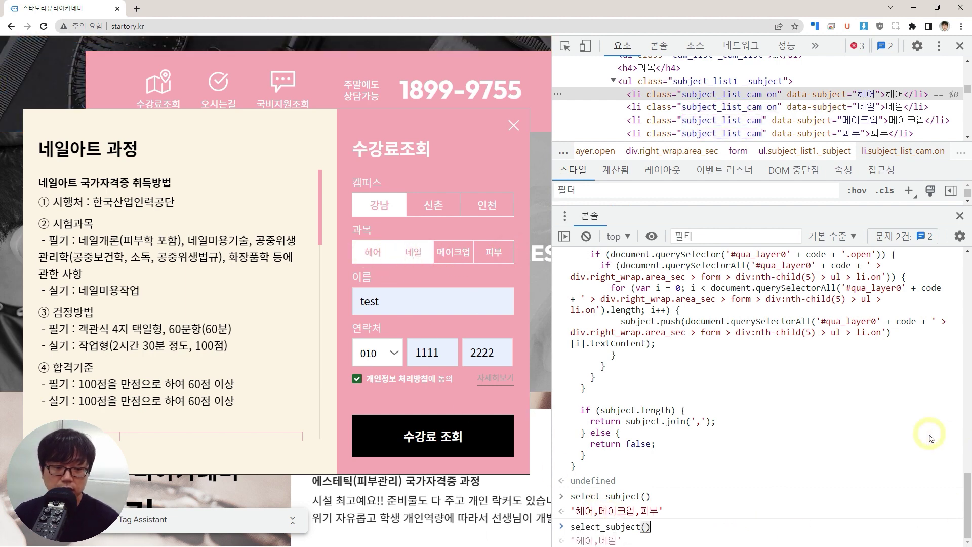
key("Return")
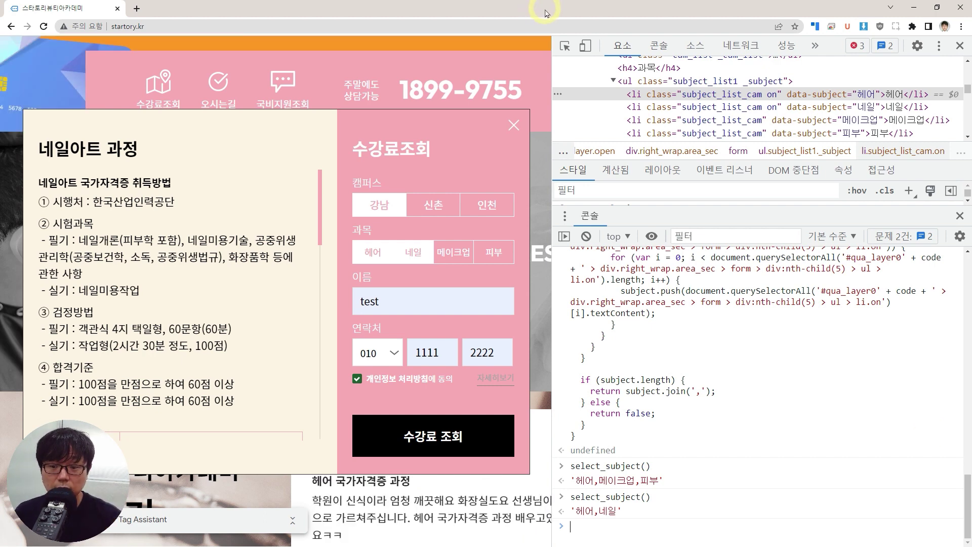
Step: Close DevTools, place the startory.kr window side by side with Google Tag Manager, and close the 수강료조회 popup
left_click_drag(545, 13, 514, 48)
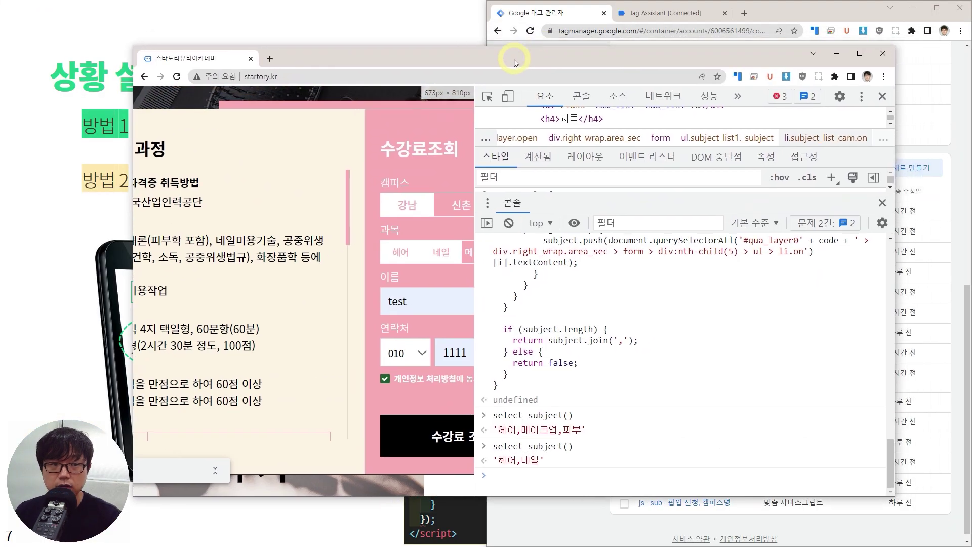
left_click(884, 100)
left_click_drag(583, 61, 557, 66)
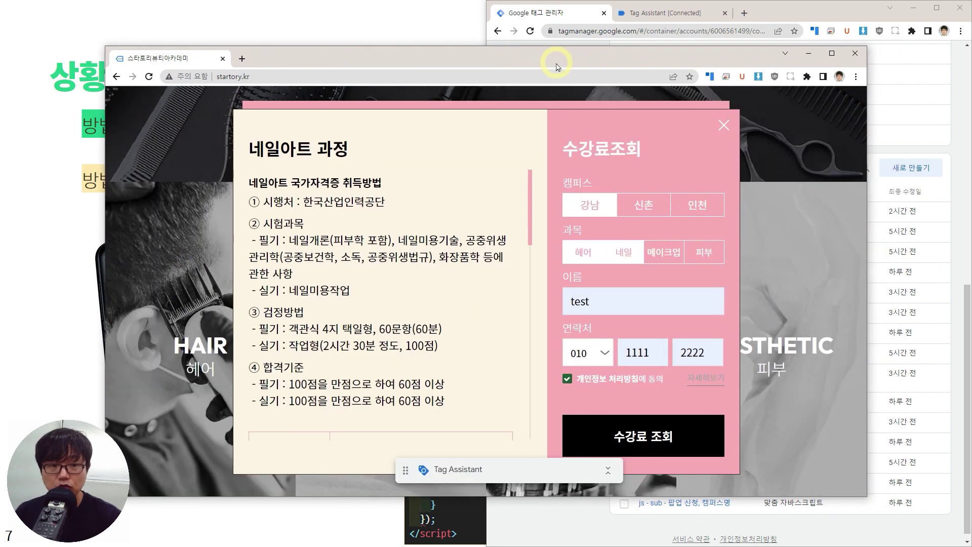
key("super+Left")
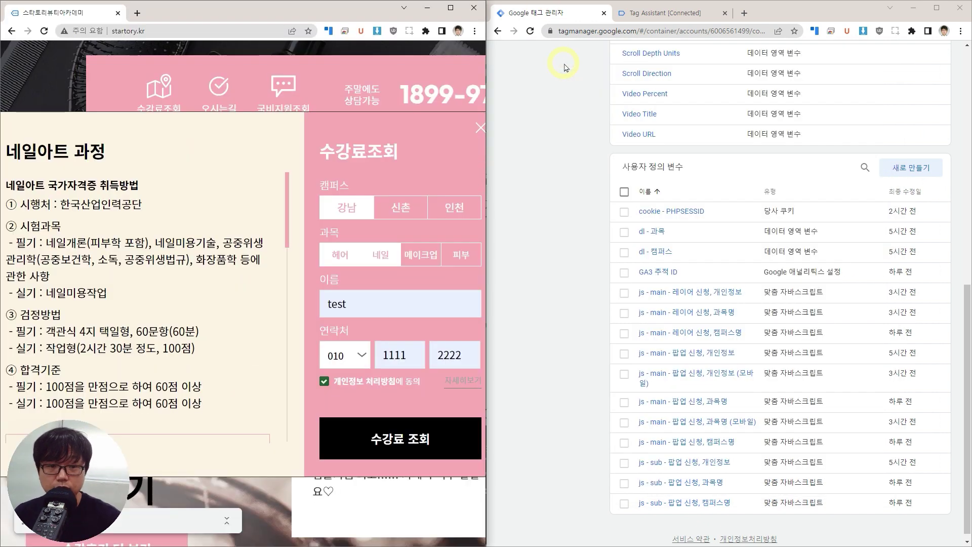
left_click(481, 127)
left_click_drag(290, 542, 357, 542)
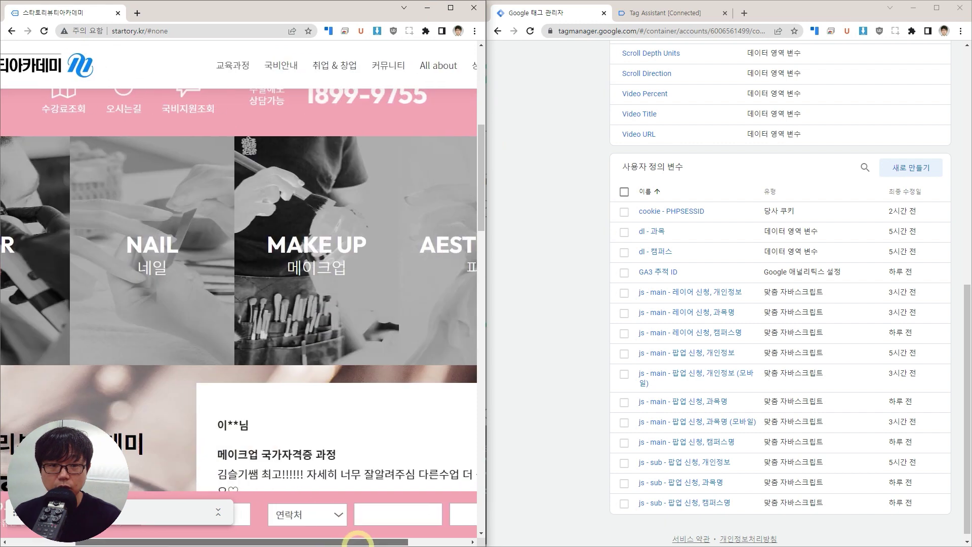
Step: Open the variable "js - main - 레이어 신청, 과목명" in Google Tag Manager and review its custom JavaScript code
left_click(541, 323)
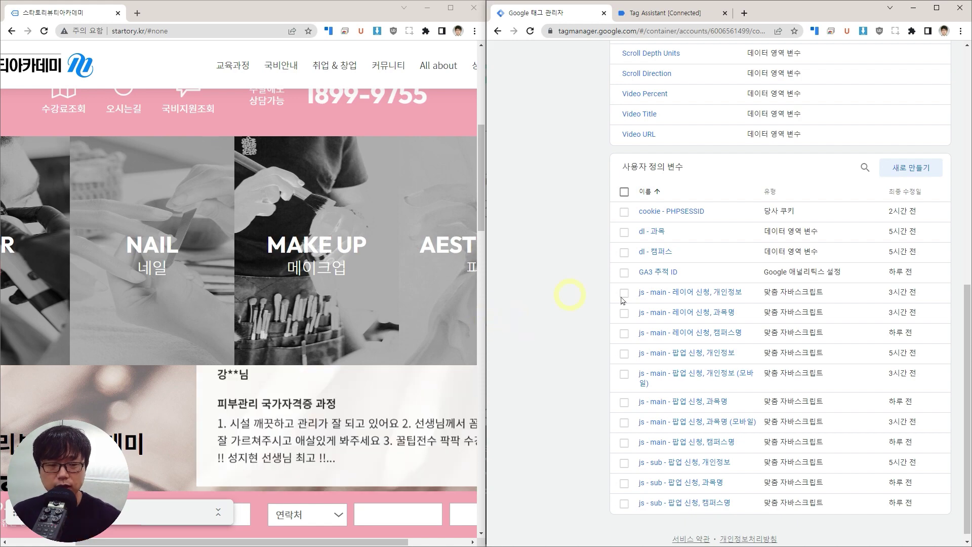
scroll(625, 329, "down", 1)
left_click(692, 305)
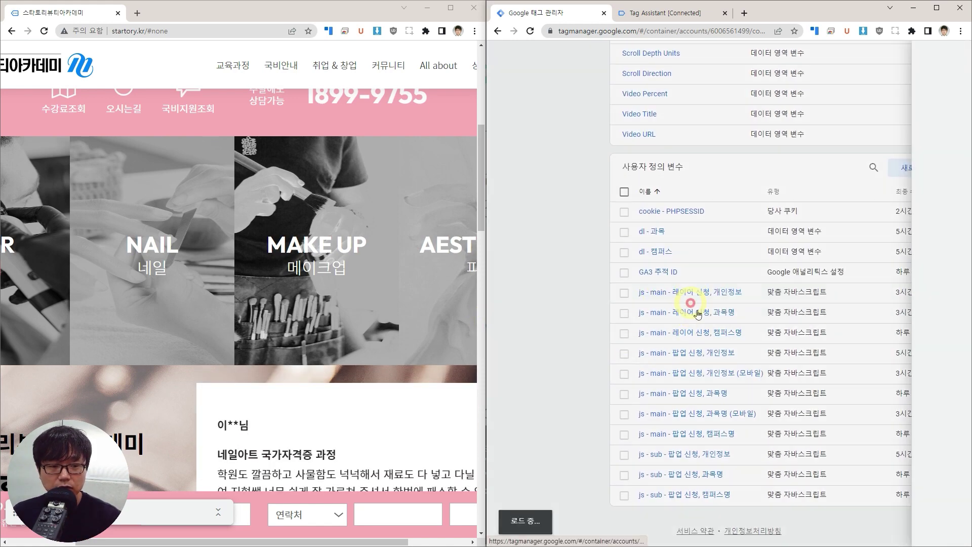
scroll(709, 268, "down", 3)
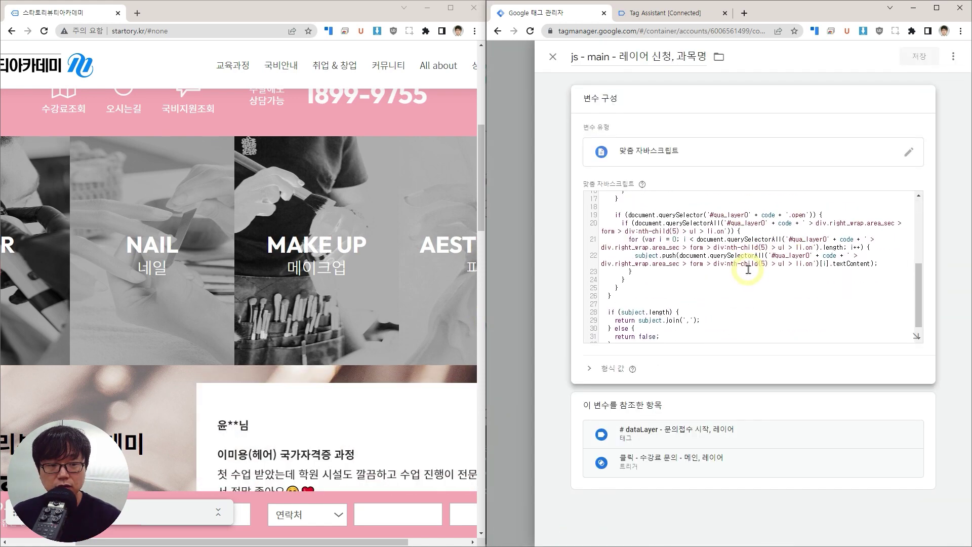
scroll(709, 268, "up", 3)
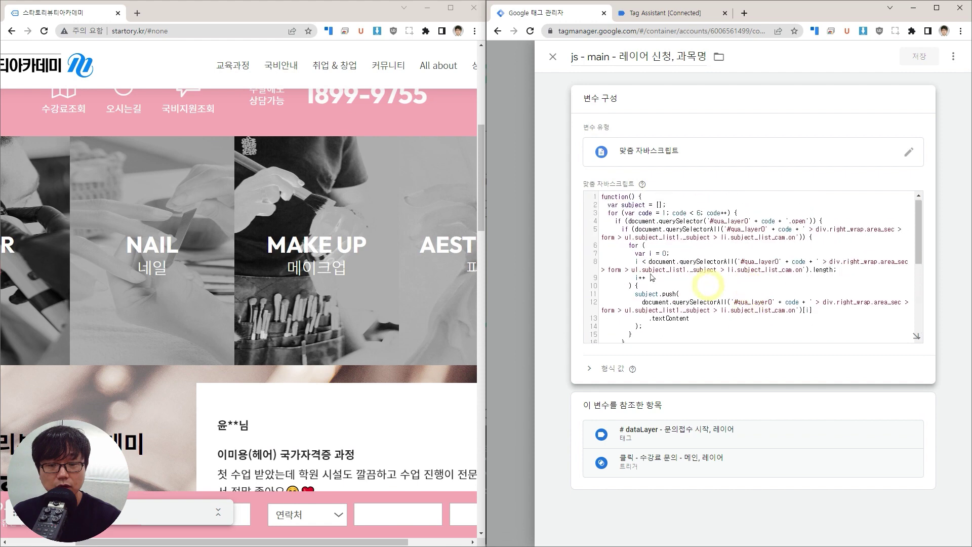
Step: Close the variable, switch to Tag Assistant, and collapse the debug badge on startory.kr and move it out of the way
left_click(553, 56)
left_click(650, 11)
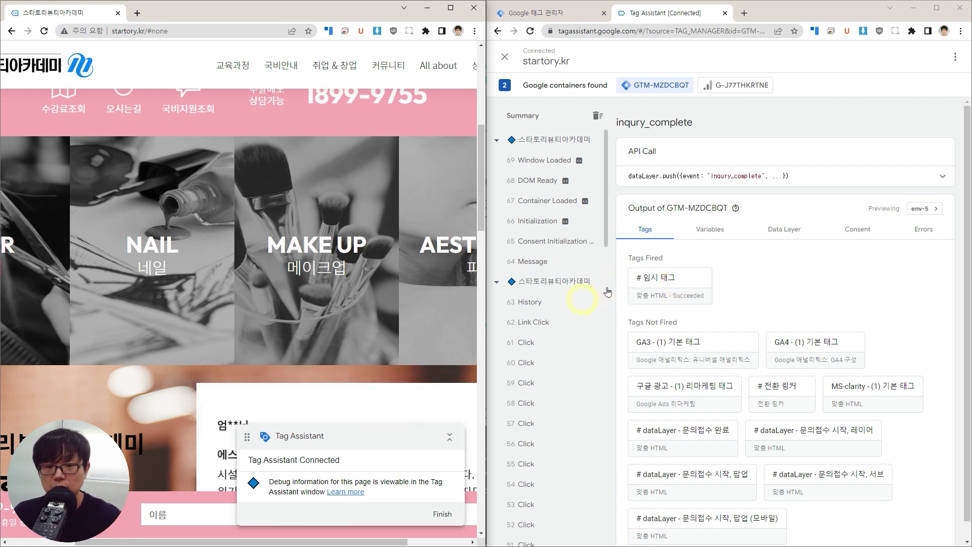
left_click(449, 437)
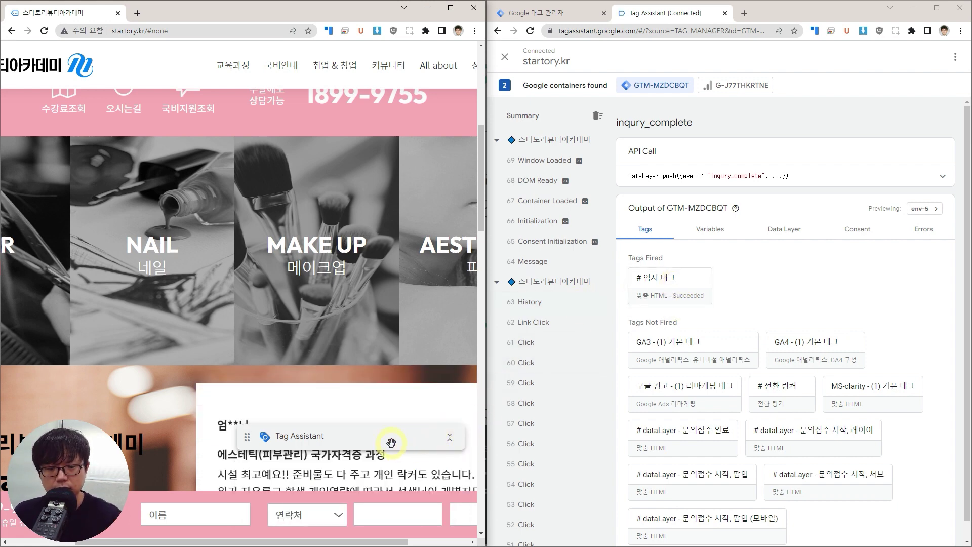
left_click_drag(318, 444, 323, 506)
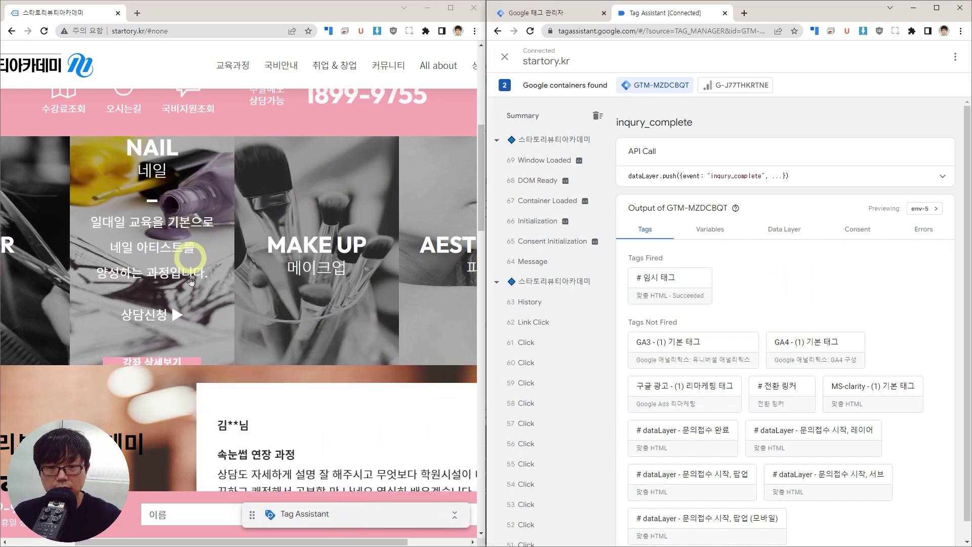
Step: Open the 메이크업 inquiry form, choose campus 강남, add the subject 네일, and enter test as the name
left_click(341, 317)
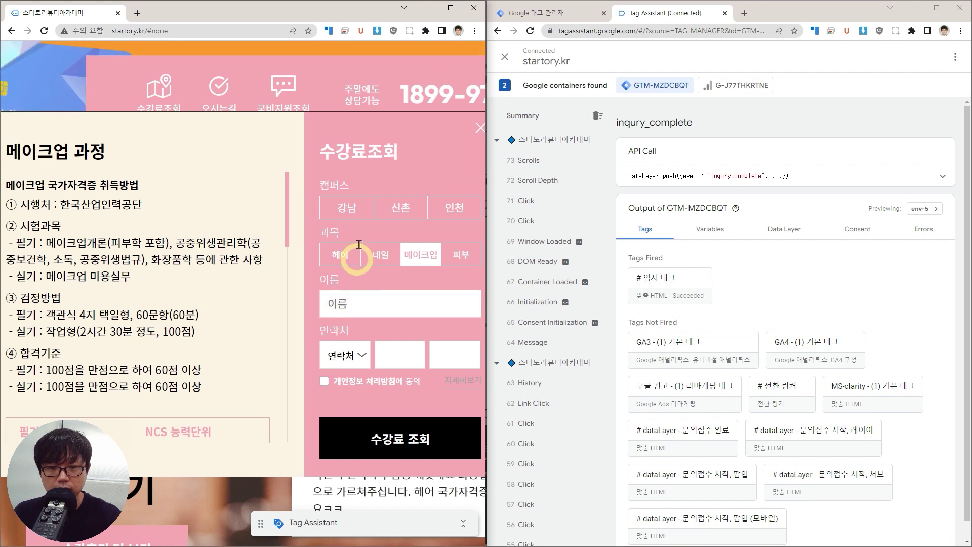
left_click(346, 207)
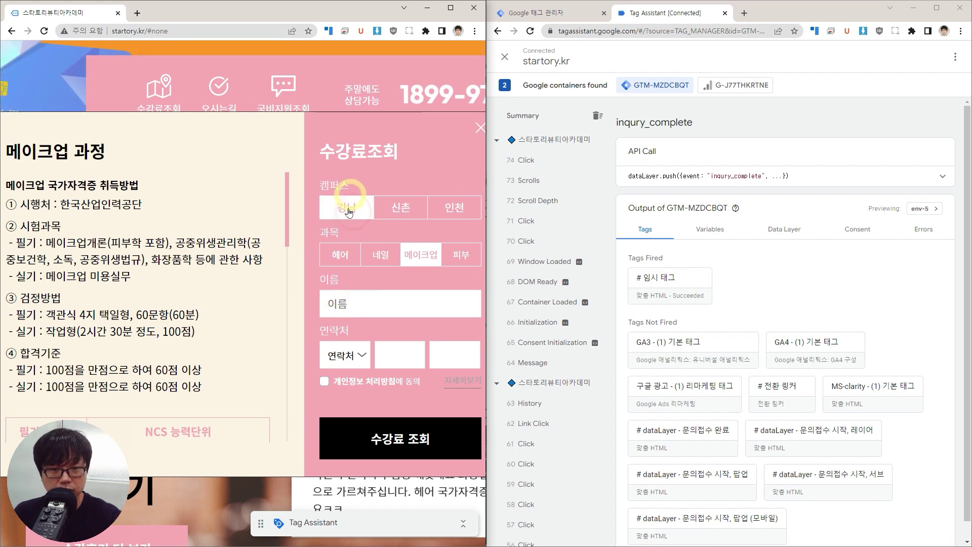
left_click(379, 256)
left_click(403, 294)
type("test")
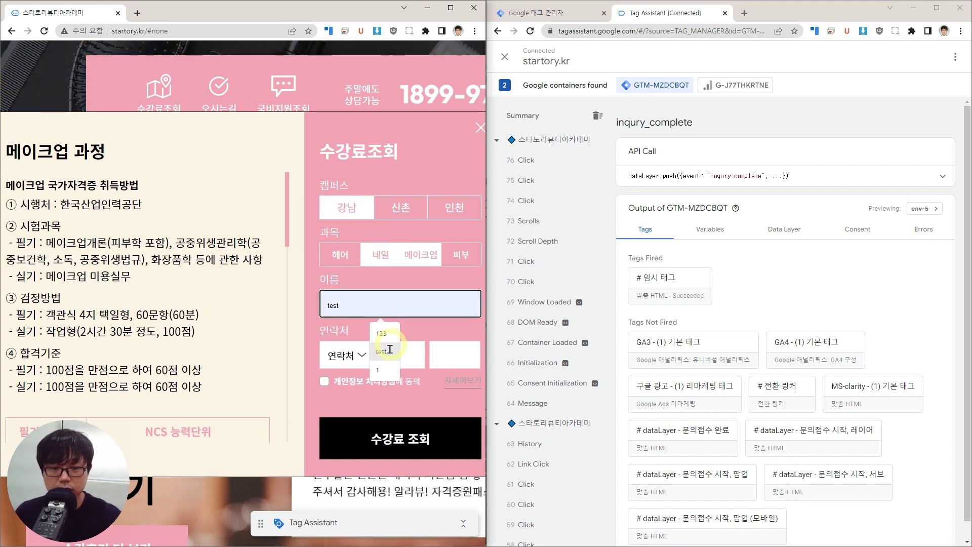
Step: Fill in the contact phone number in the inquiry form and agree to the 개인정보 처리방침
left_click(360, 356)
left_click(336, 391)
left_click(400, 354)
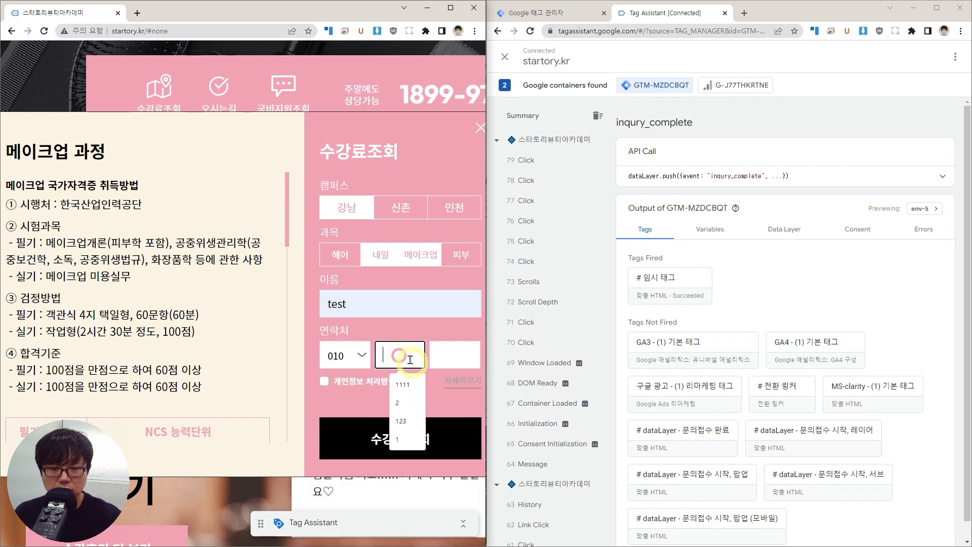
left_click(409, 384)
left_click(459, 349)
left_click(455, 384)
left_click(375, 381)
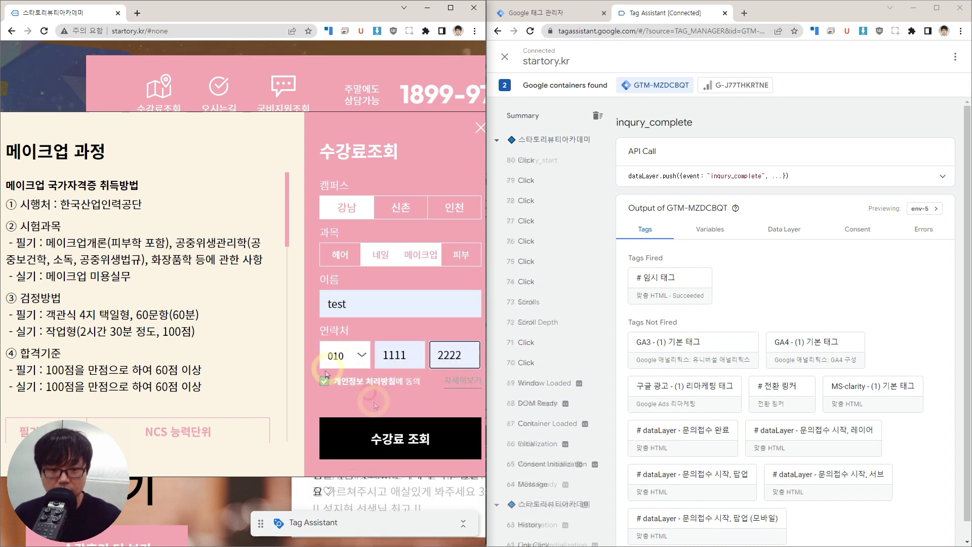
Step: Examine the variable values recorded for the inqury_start event in Tag Assistant
left_click(710, 231)
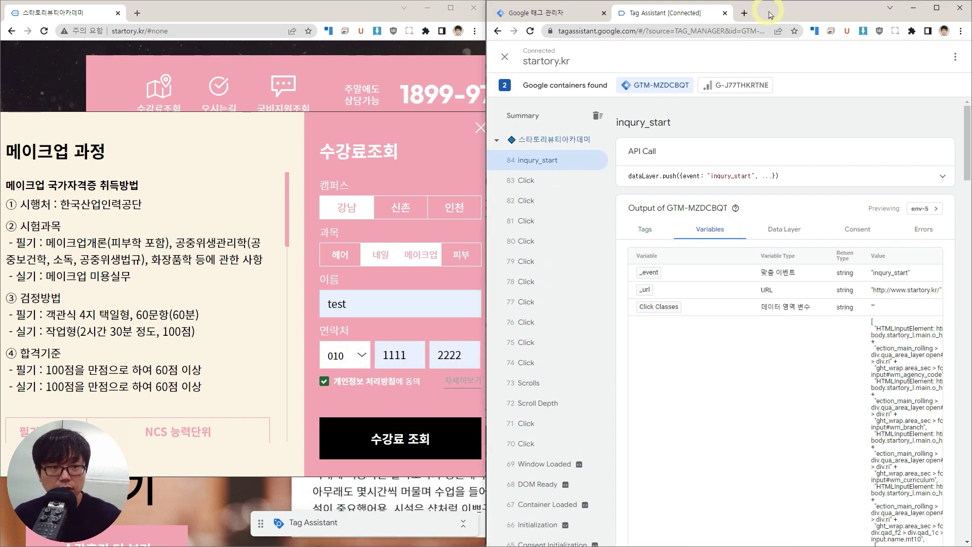
left_click_drag(775, 6, 549, 48)
double_click(548, 48)
scroll(614, 408, "down", 10)
scroll(615, 408, "down", 15)
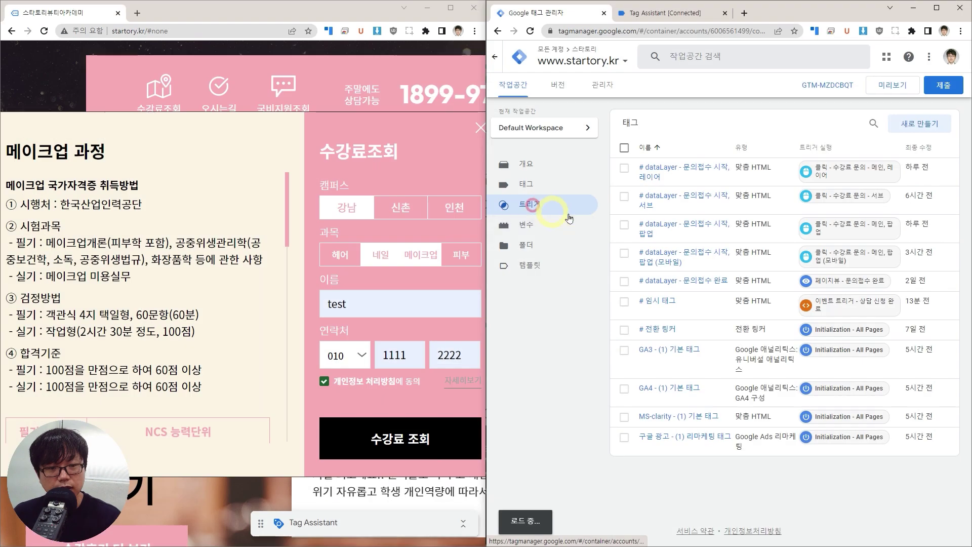
Step: Create a new Google Tag Manager trigger named "클릭 - 수강료 문의 - 메인 레이어 메뉴"
left_click(557, 207)
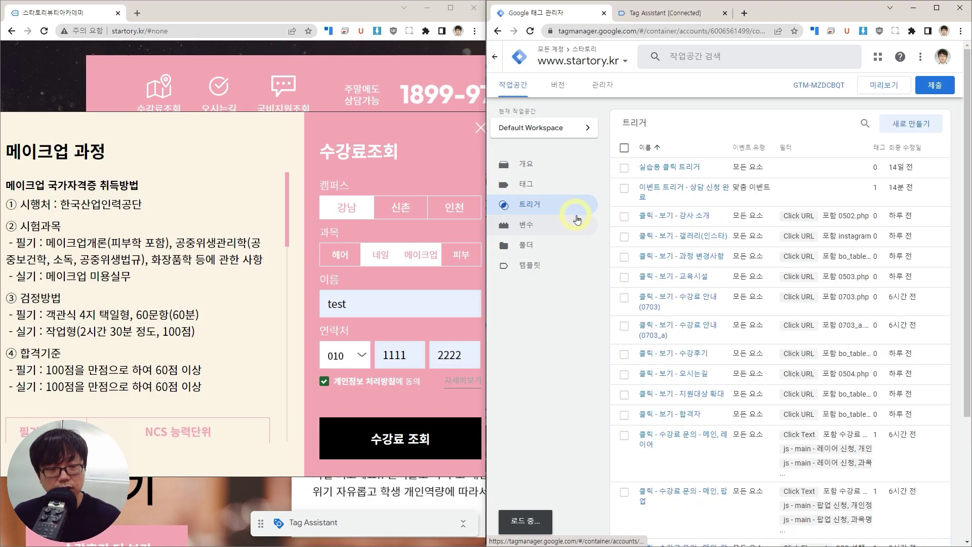
left_click(912, 124)
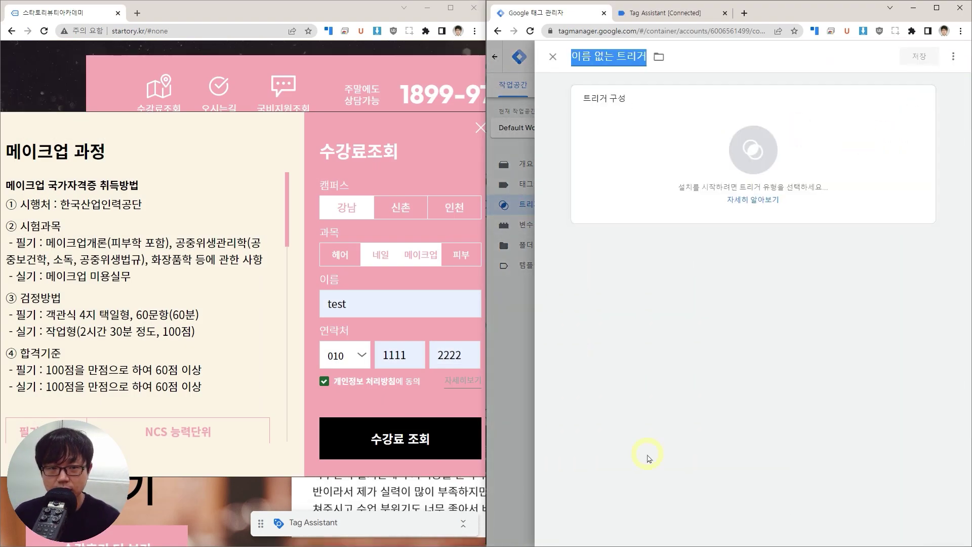
type("키")
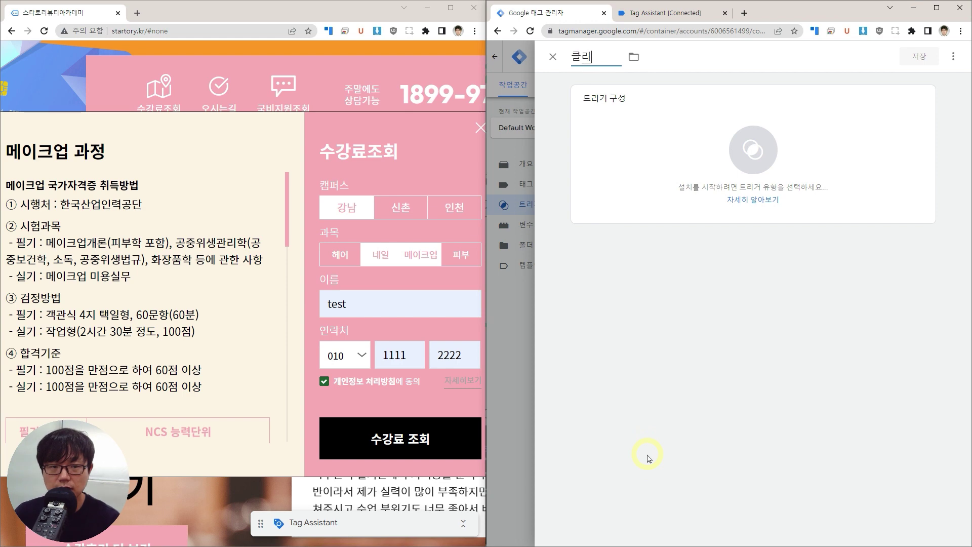
type("릭 -")
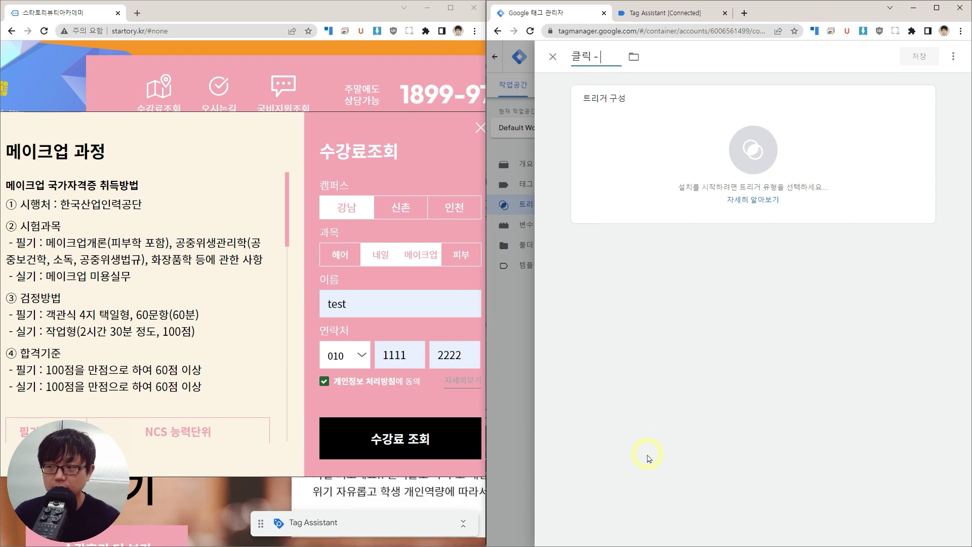
type("수")
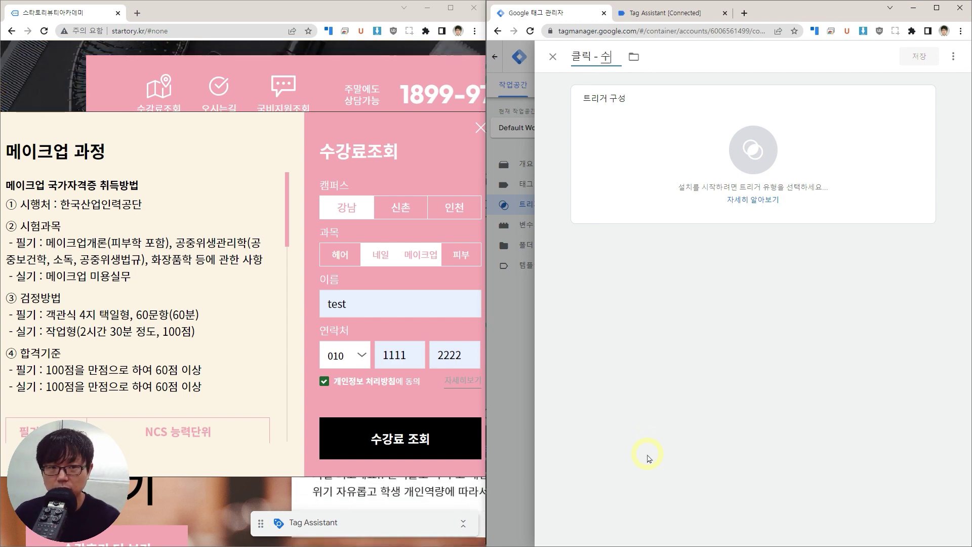
type("강료 문의")
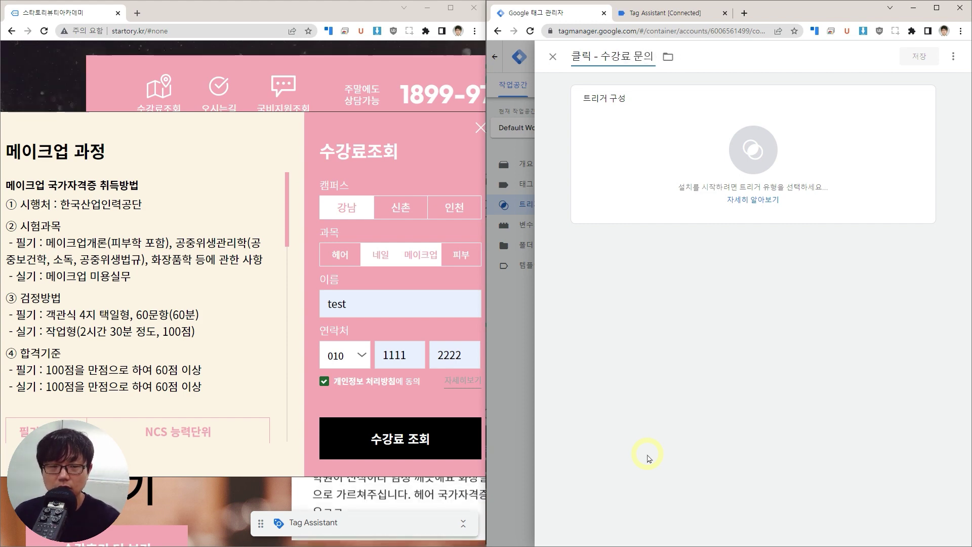
type(" +-")
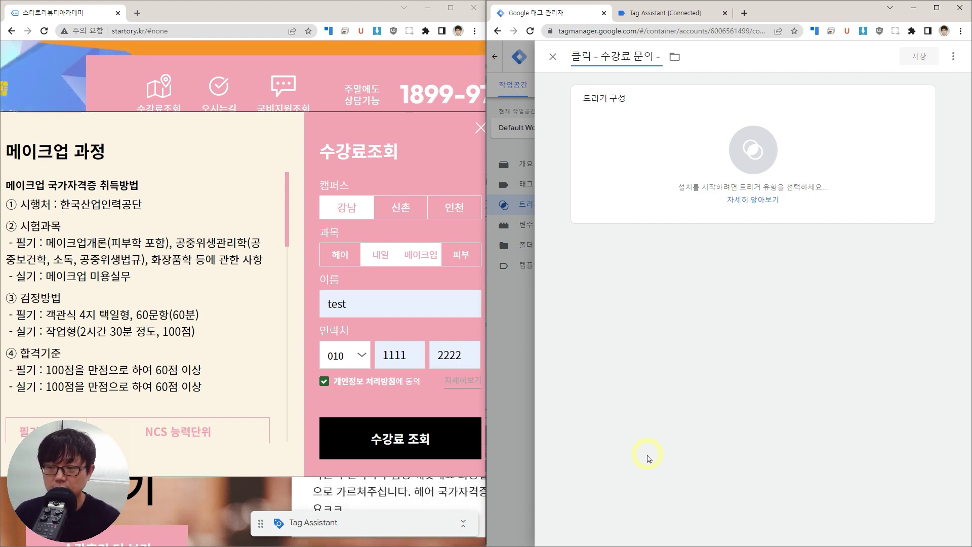
type(" 메인 렘")
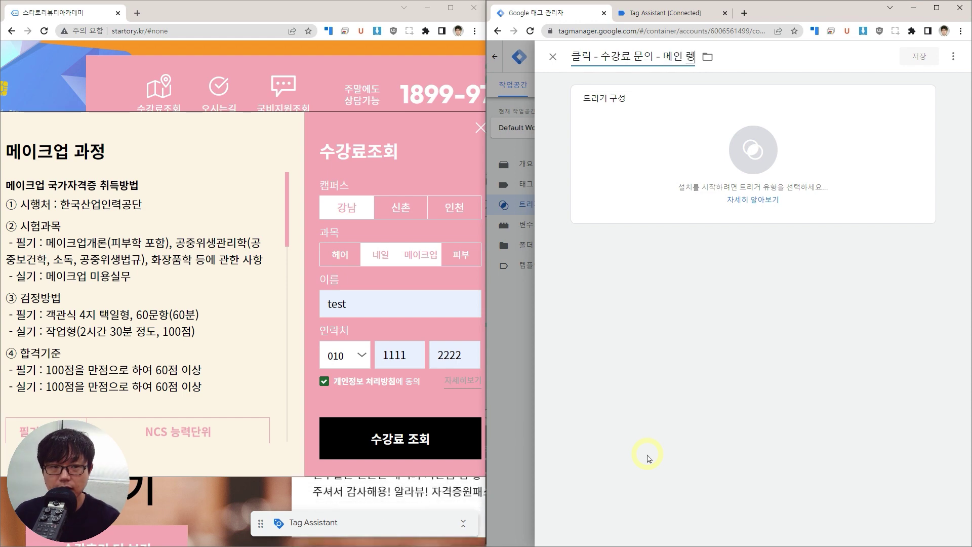
type("이어 메")
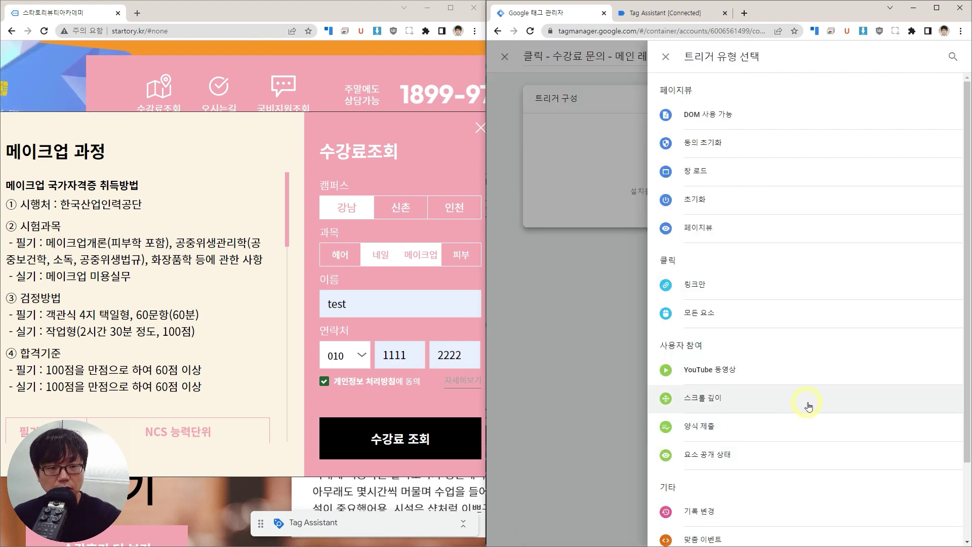
Step: Set the trigger type to 클릭 - 모든 요소, firing on 일부 클릭 where Click Text 포함 "수강료 조회"
left_click(693, 314)
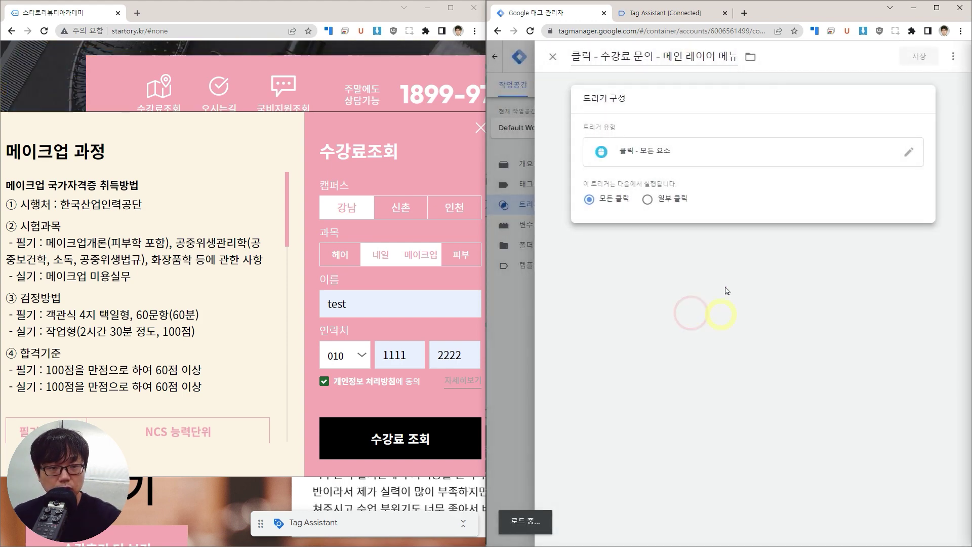
left_click(658, 199)
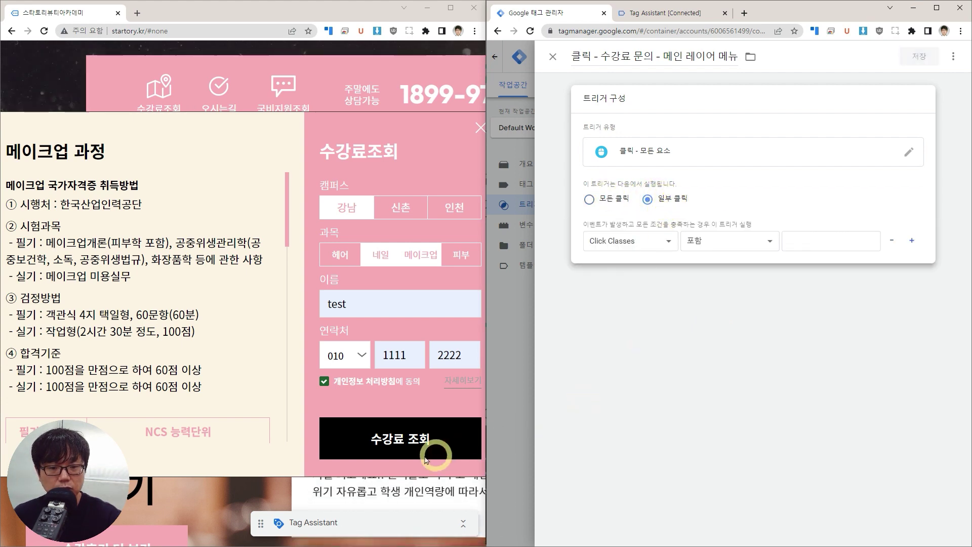
left_click(400, 439)
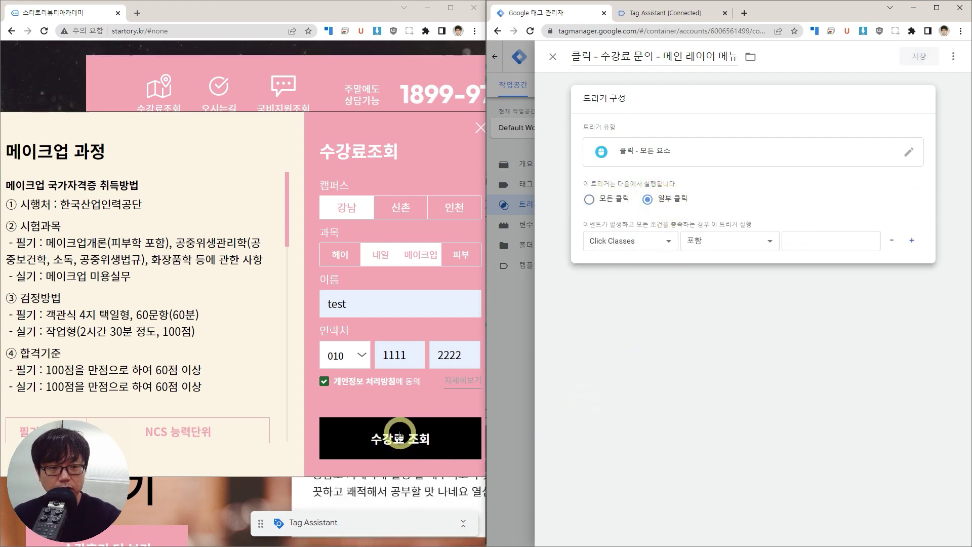
left_click(670, 242)
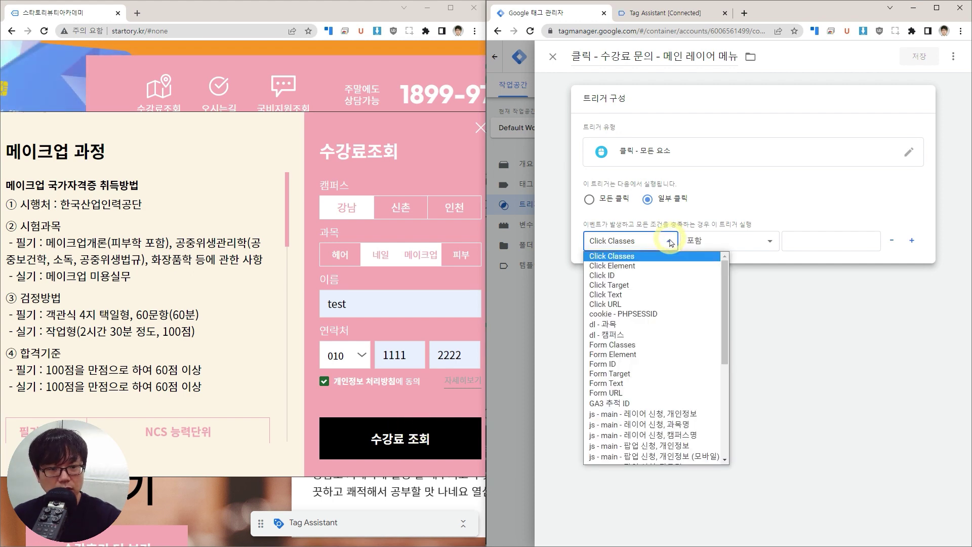
left_click(632, 295)
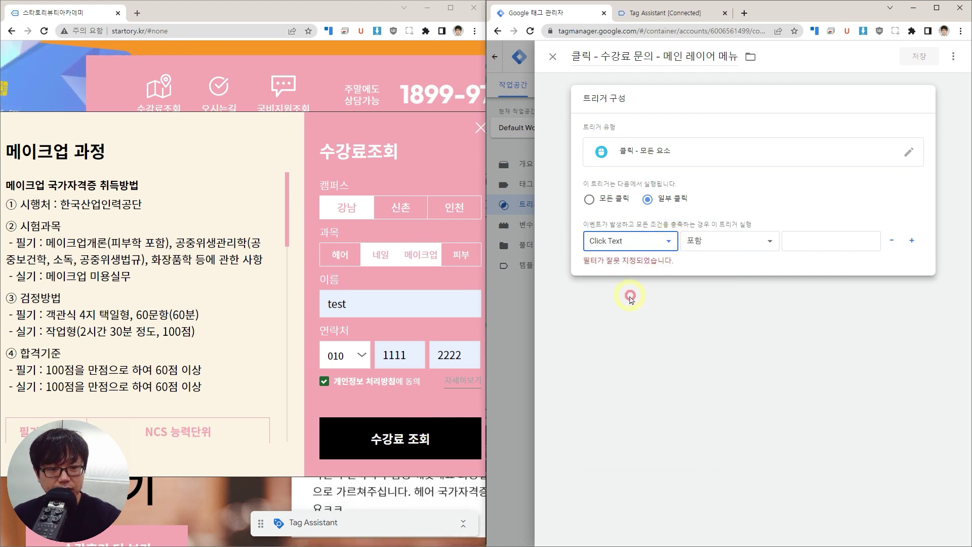
left_click(816, 247)
type("수강료")
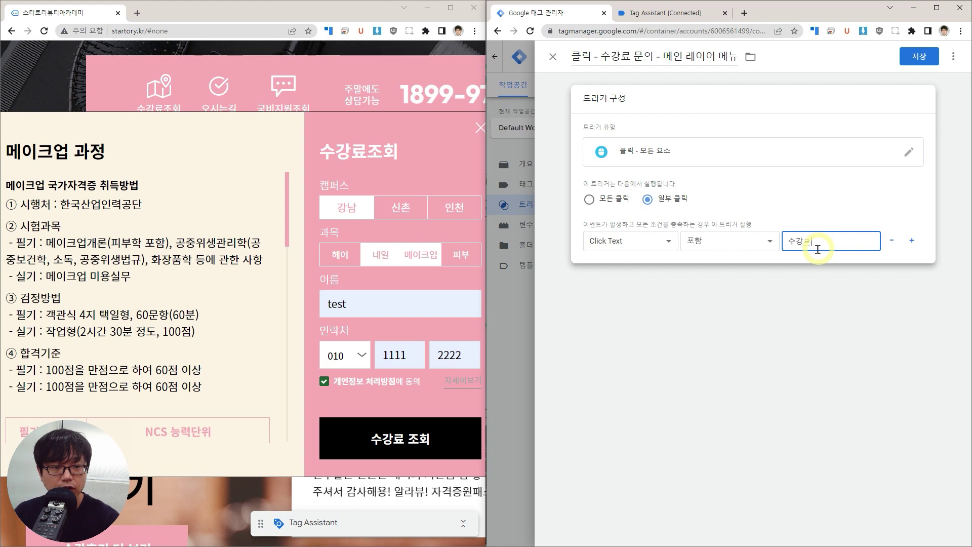
type(" 조회")
Step: Add a second firing condition to the trigger and open its variable choices at the js - main - 레이어 신청 variables
left_click(912, 241)
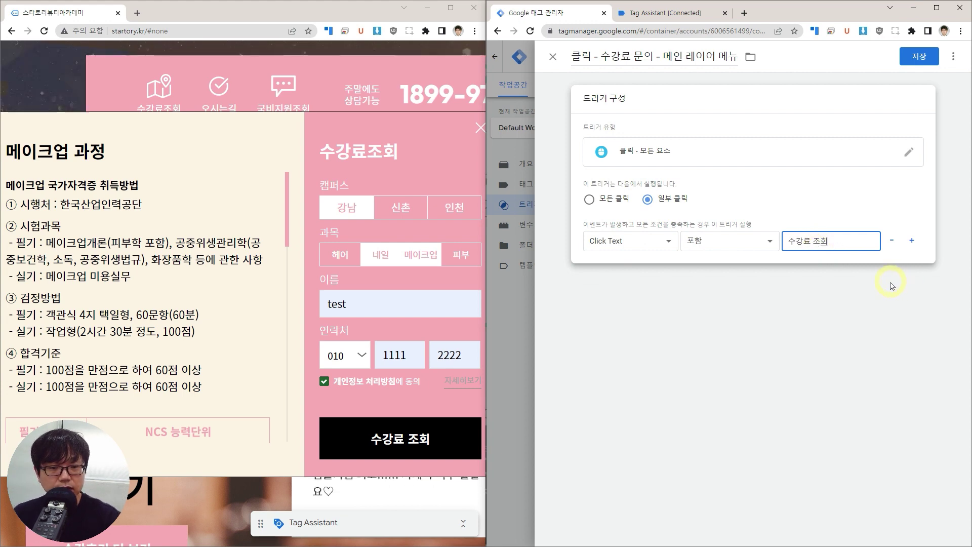
left_click(656, 274)
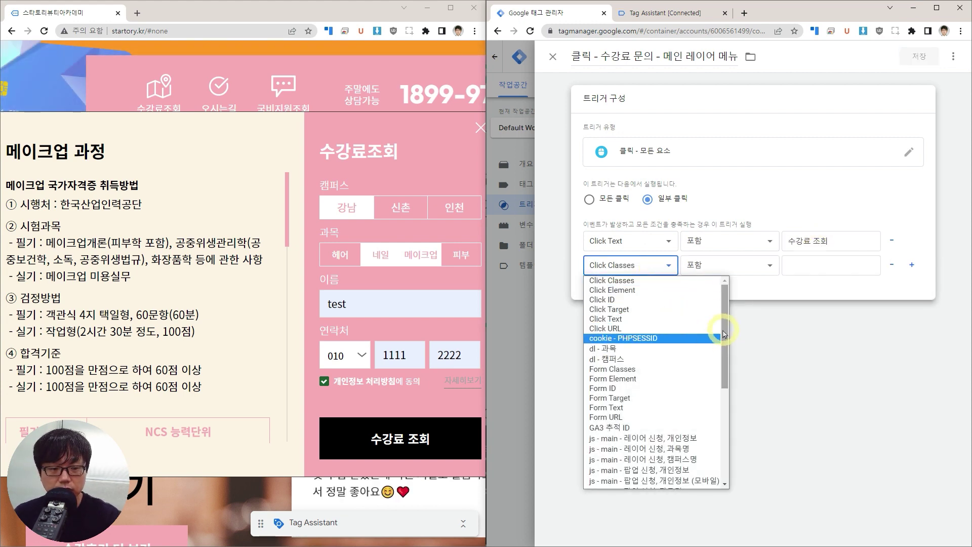
mouse_move(724, 326)
left_mouse_down()
mouse_move(728, 365)
mouse_move(726, 334)
left_mouse_up()
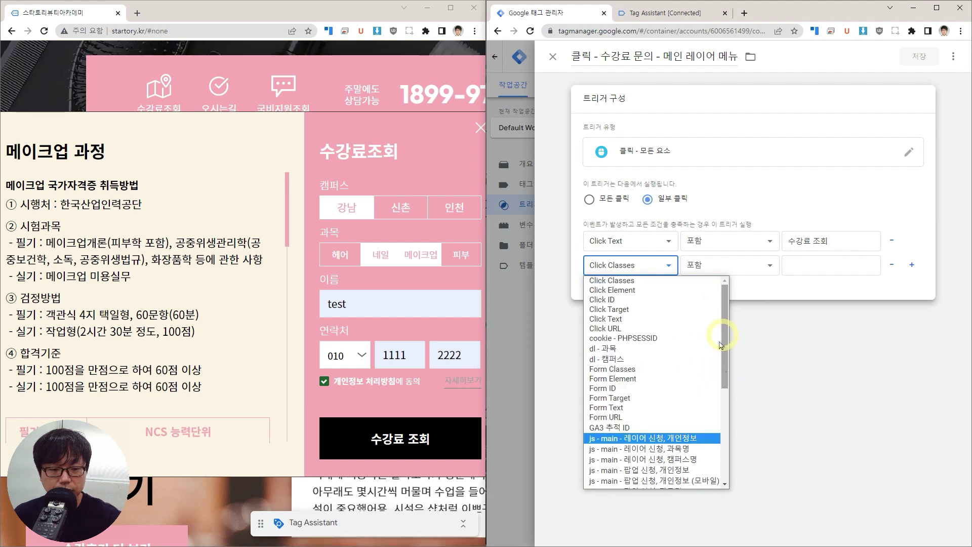
Step: Switch to Tag Assistant and compare the js - main - 레이어 신청 variable values with the filled-in inquiry form
left_click(674, 20)
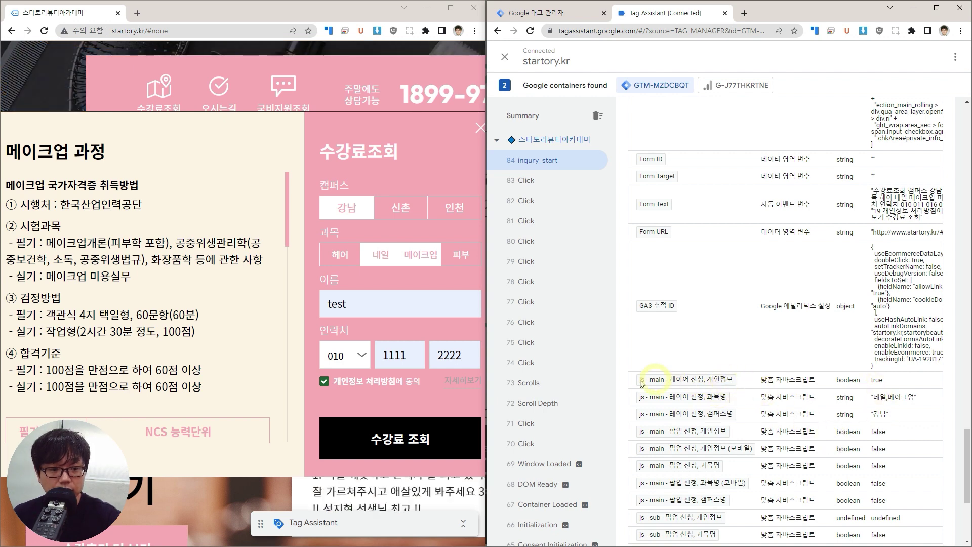
left_click_drag(635, 383, 907, 412)
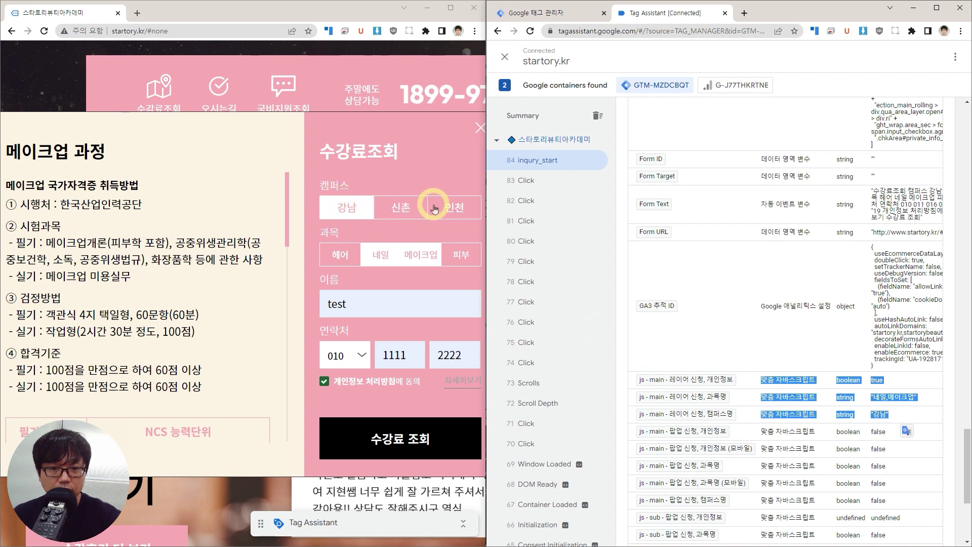
left_click(400, 439)
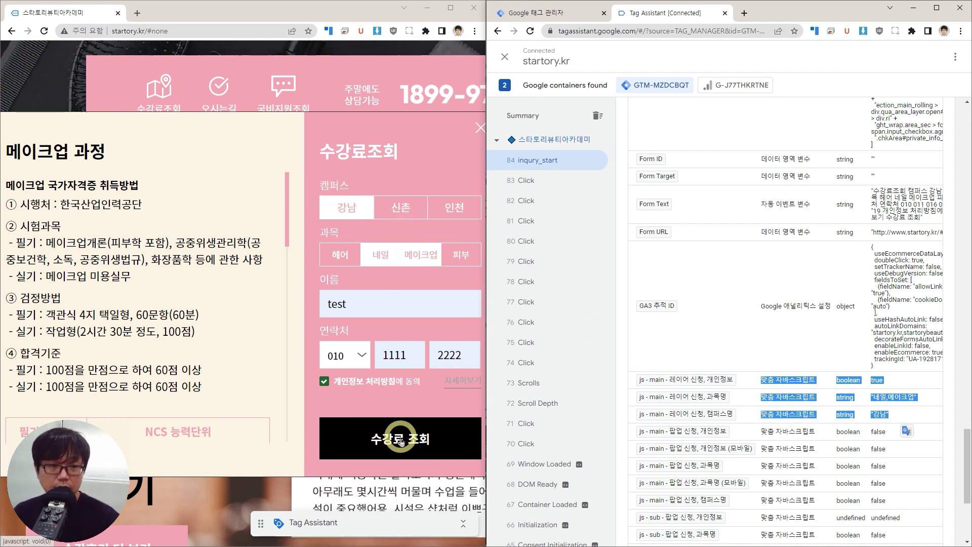
left_click(834, 415)
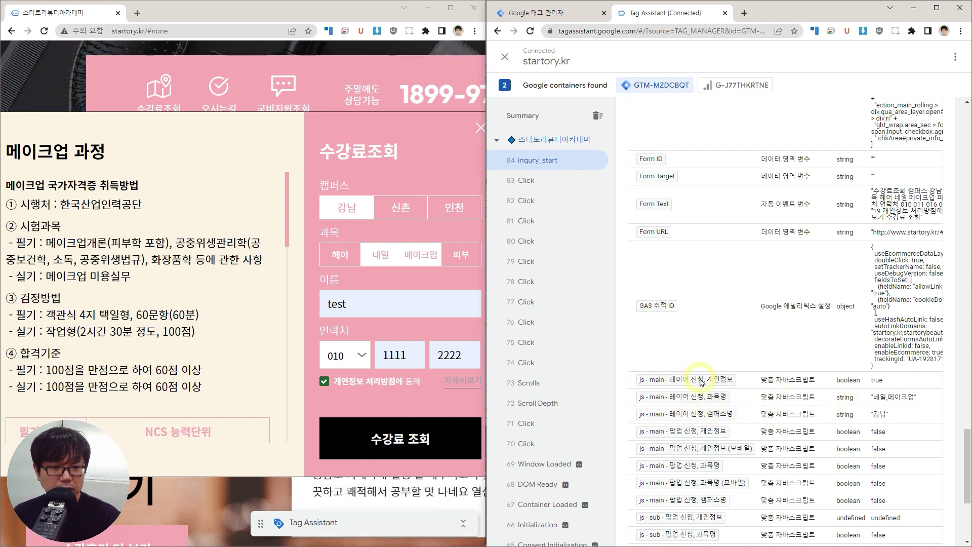
left_click_drag(890, 413, 870, 376)
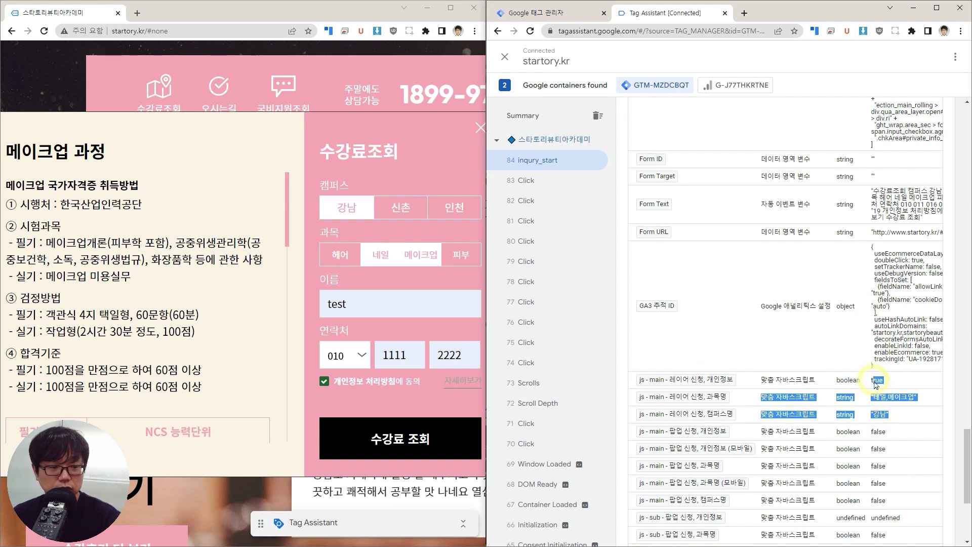
Step: Examine the values of the js - main - 팝업 신청 variables for the inqury_start event
scroll(903, 422, "down", 1)
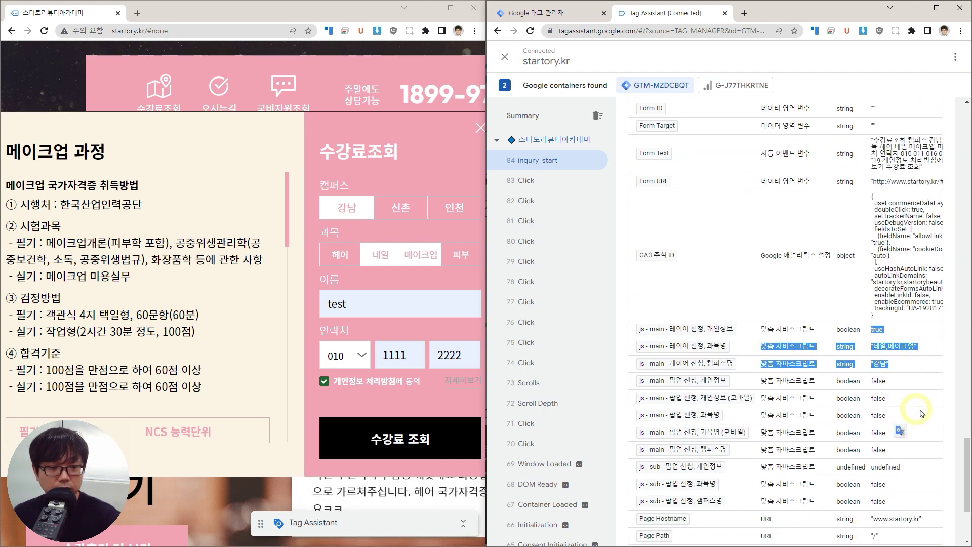
left_click(917, 409)
left_click_drag(773, 385, 901, 443)
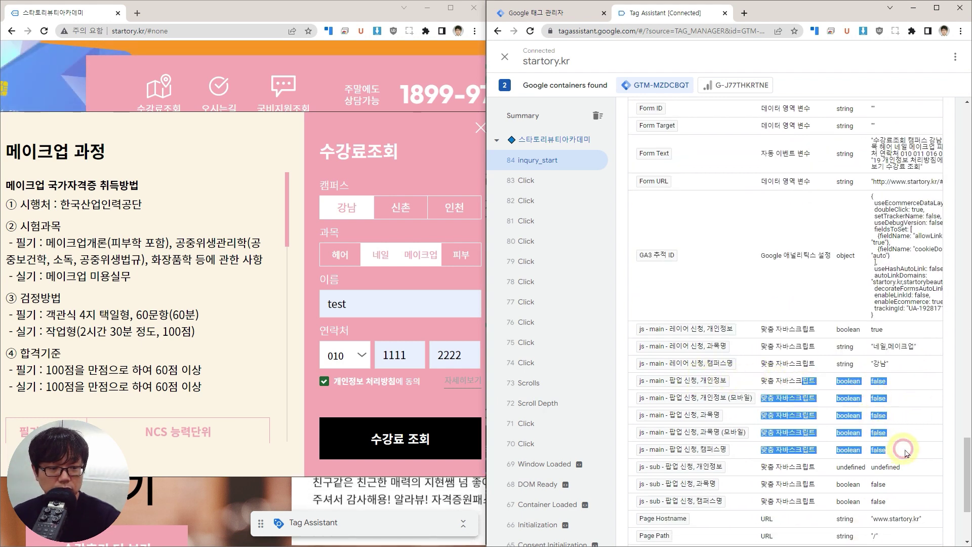
Step: Compare the js - sub - 팝업 신청 variable values with the js - main - 레이어 신청 values for the inqury_start event
scroll(892, 403, "down", 1)
left_click(812, 429)
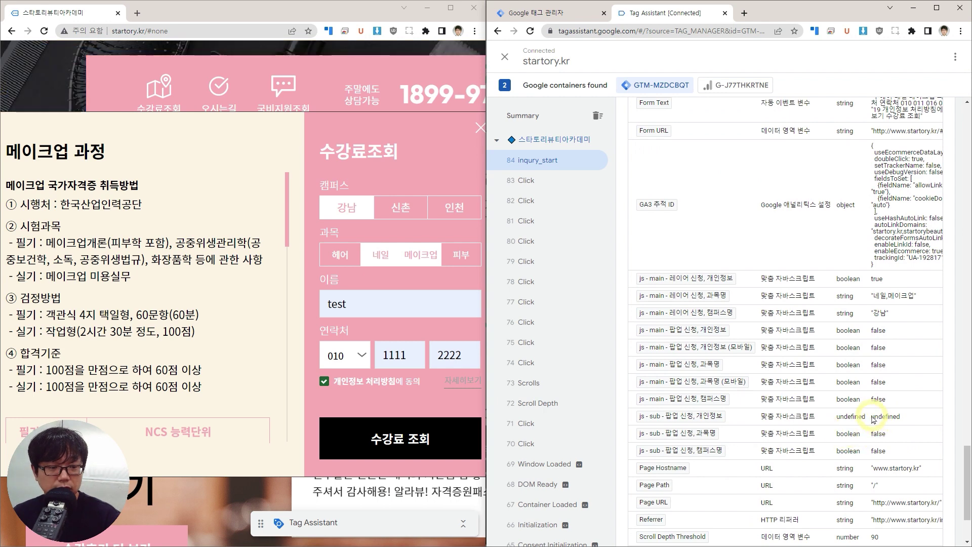
left_click(891, 437)
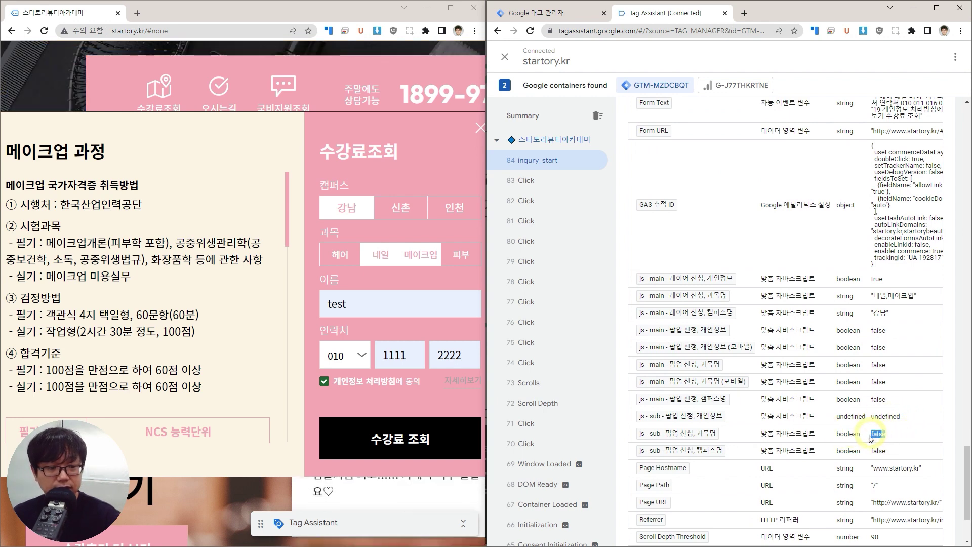
scroll(876, 410, "up", 1)
left_click(880, 384)
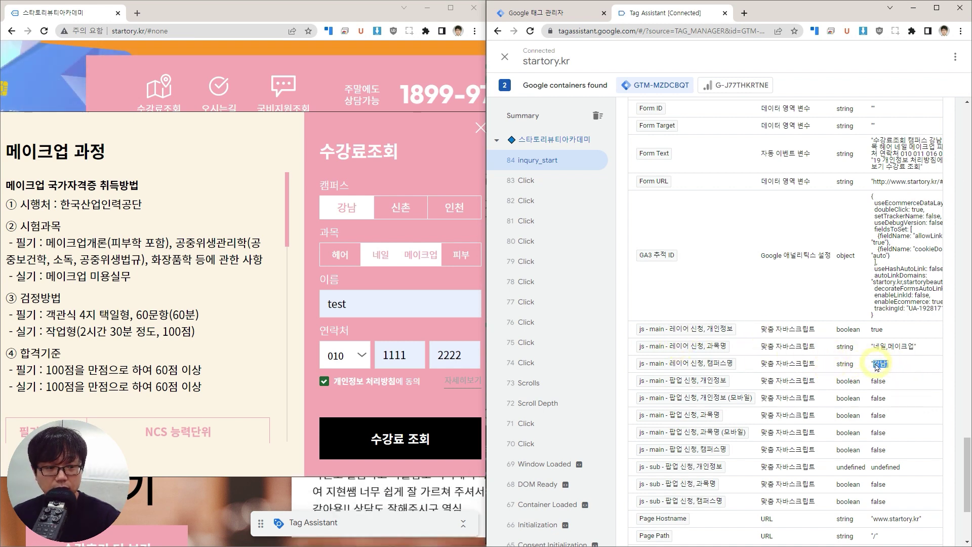
left_click_drag(918, 346, 871, 354)
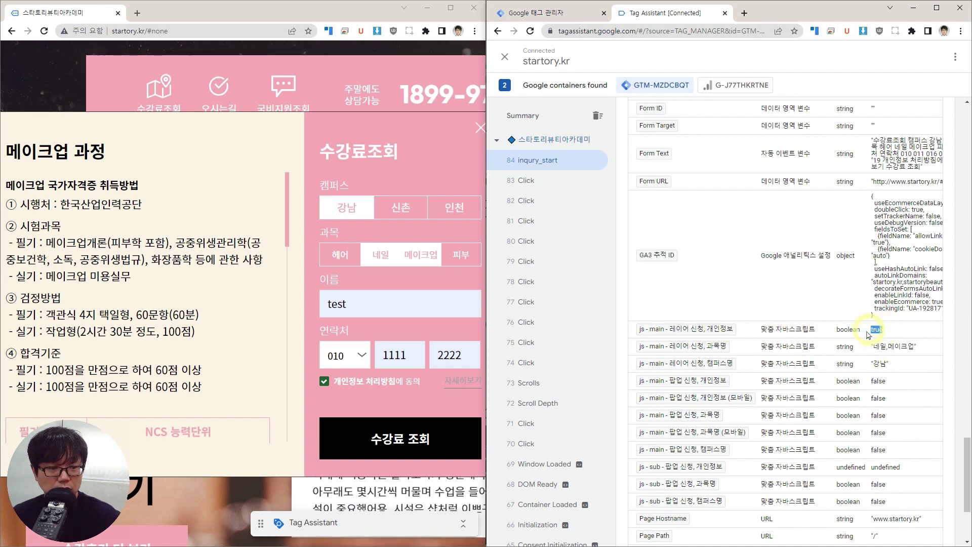
left_click(914, 332)
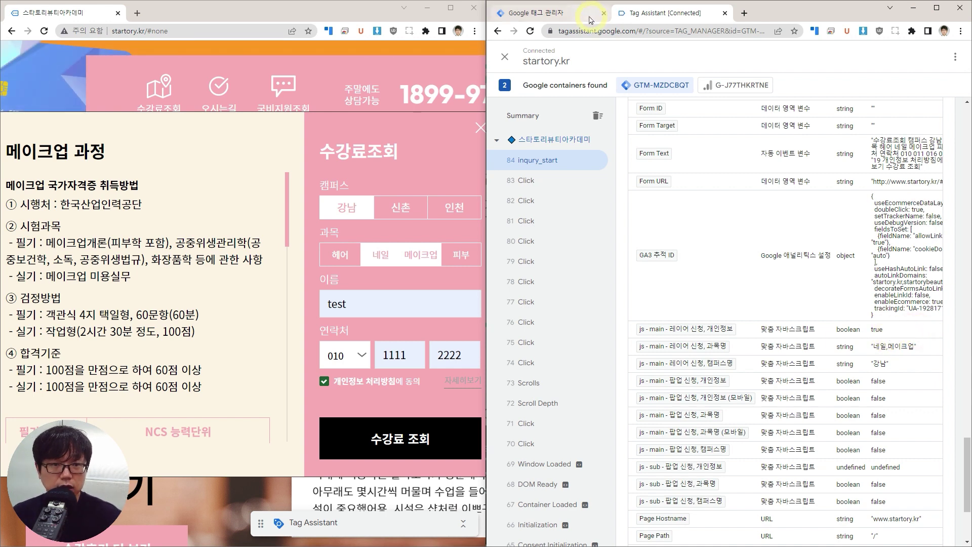
Step: In Google Tag Manager, build three extra trigger conditions on js - main - 레이어 신청, 개인정보, 과목명 and 캠퍼스명
left_click(538, 13)
left_click(653, 265)
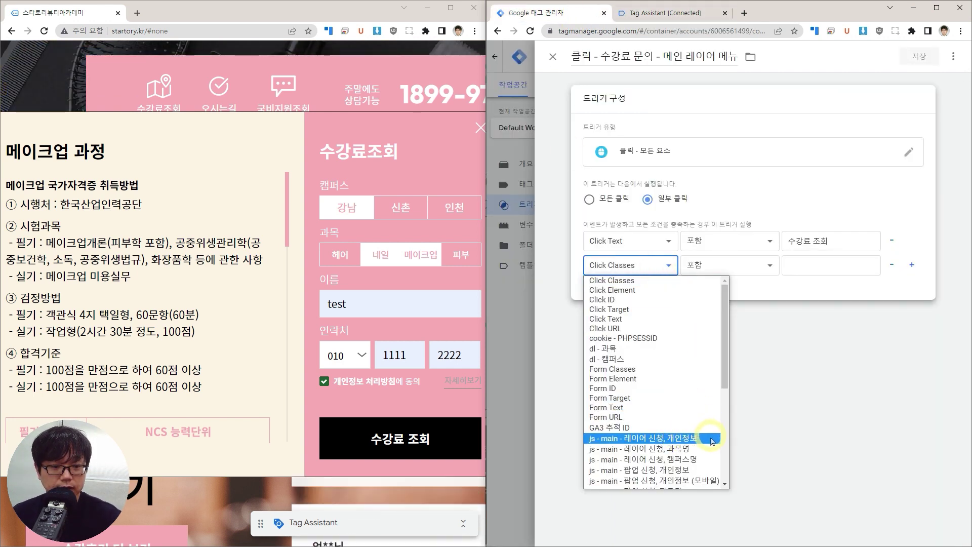
left_click(688, 438)
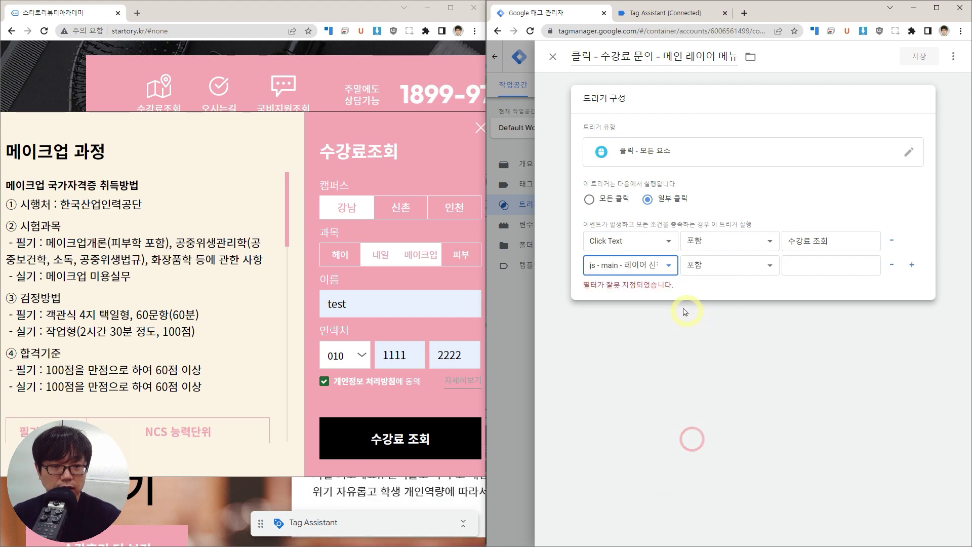
left_click(911, 265)
left_click(912, 289)
left_click(645, 289)
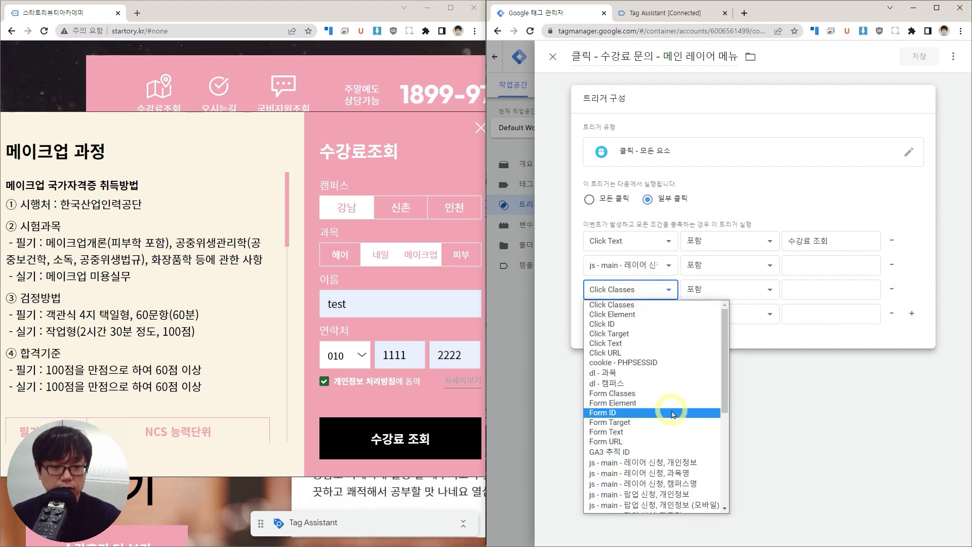
left_click(696, 472)
left_click(669, 312)
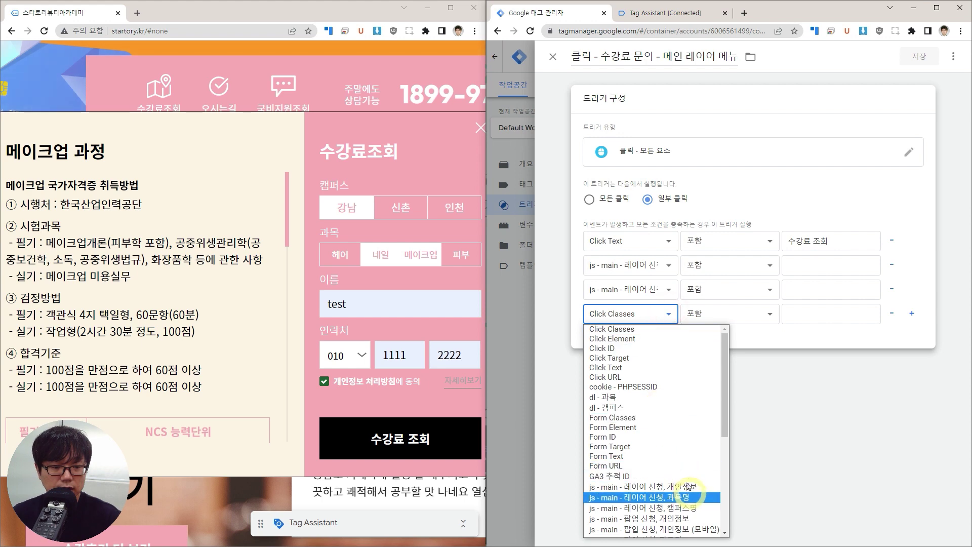
left_click(694, 508)
Step: Set the operator of all three js - main - 레이어 신청 conditions to 다음과 같지 않음
left_click(731, 264)
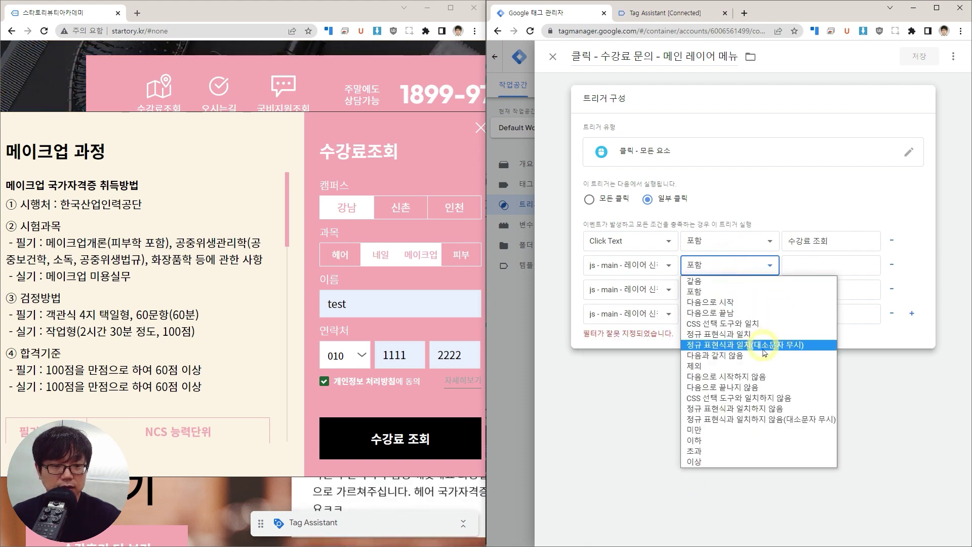
left_click(729, 355)
left_click(731, 289)
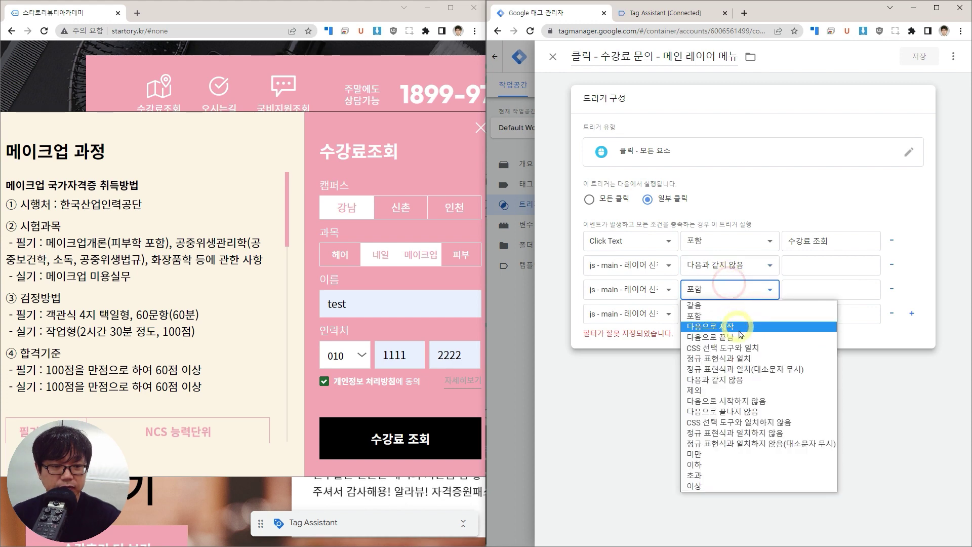
left_click(751, 379)
left_click(741, 319)
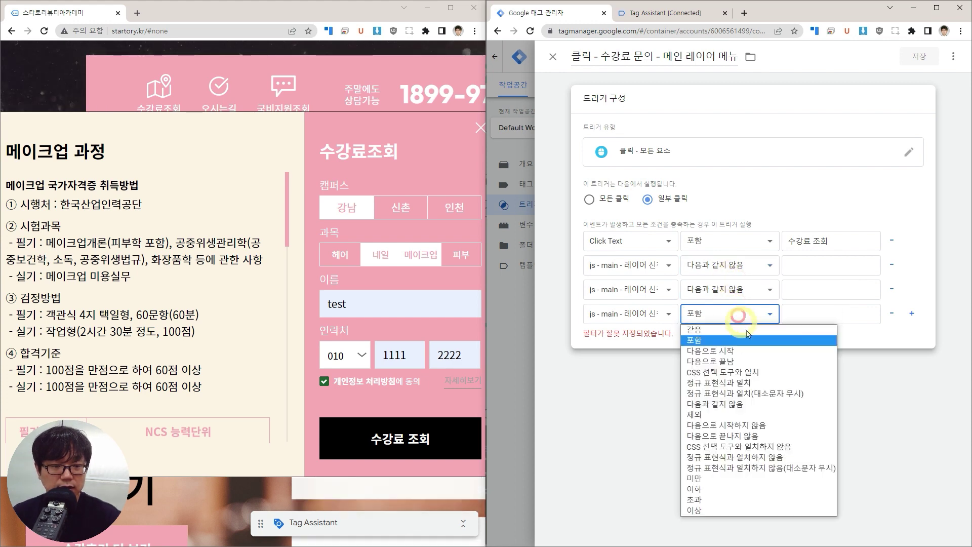
left_click(751, 400)
Step: Enter false as the comparison value of each of the three js - main - 레이어 신청 conditions
left_click(834, 264)
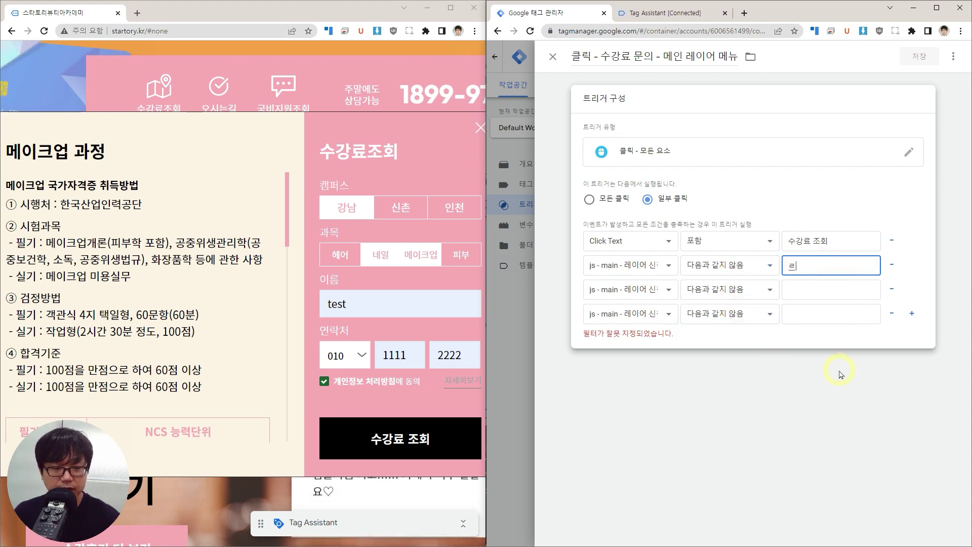
type("fals")
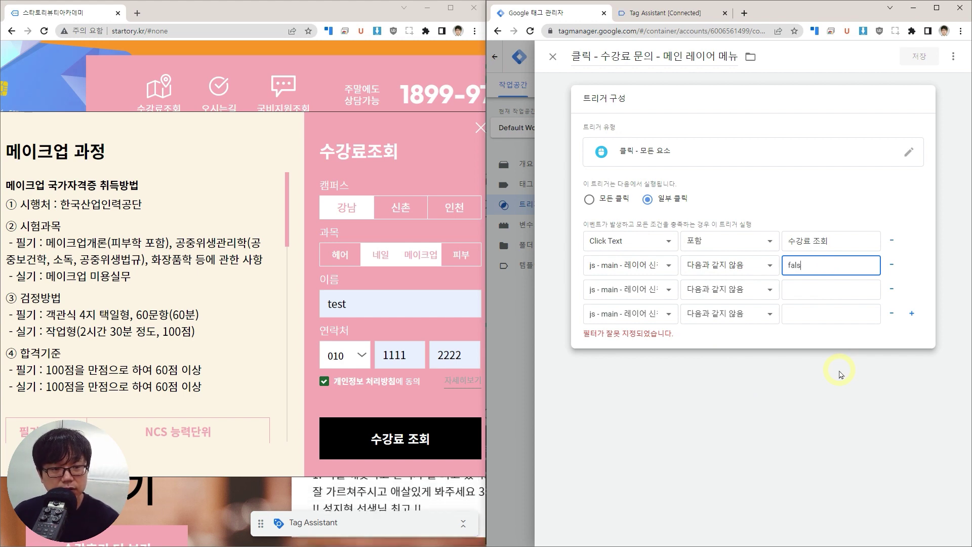
left_click(821, 289)
type("false")
left_click(825, 314)
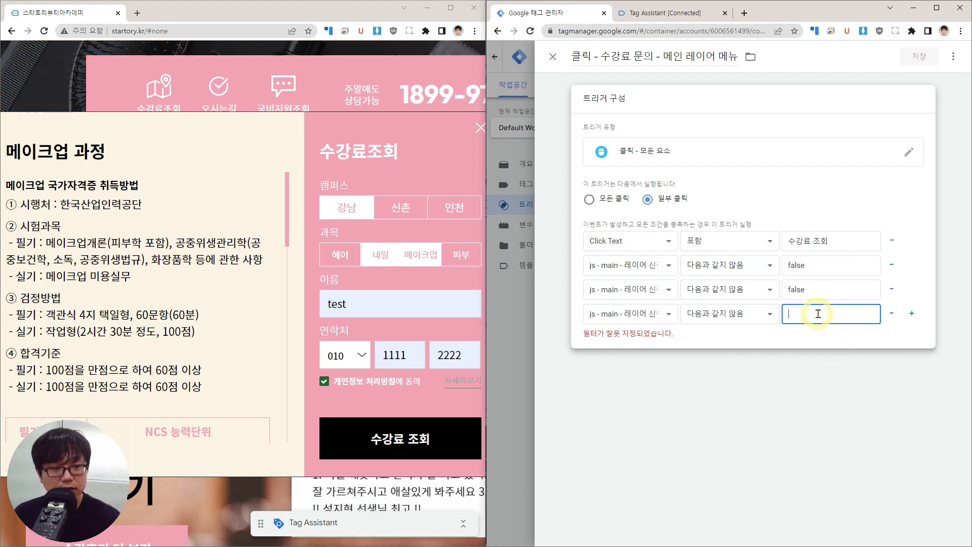
type("false")
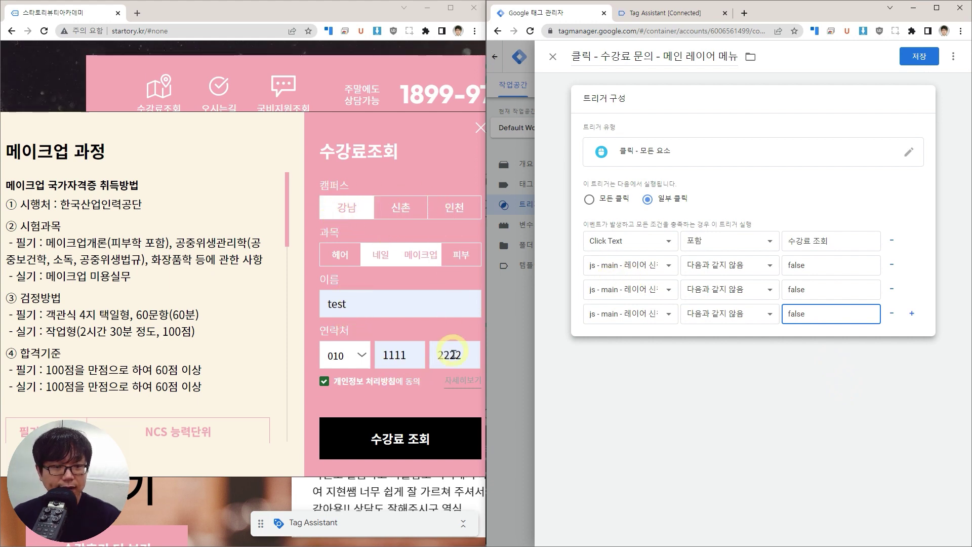
Step: Close the 클릭 - 수강료 문의 - 메인 레이어 메뉴 trigger and discard its unsaved changes
left_click(839, 242)
left_click(414, 440)
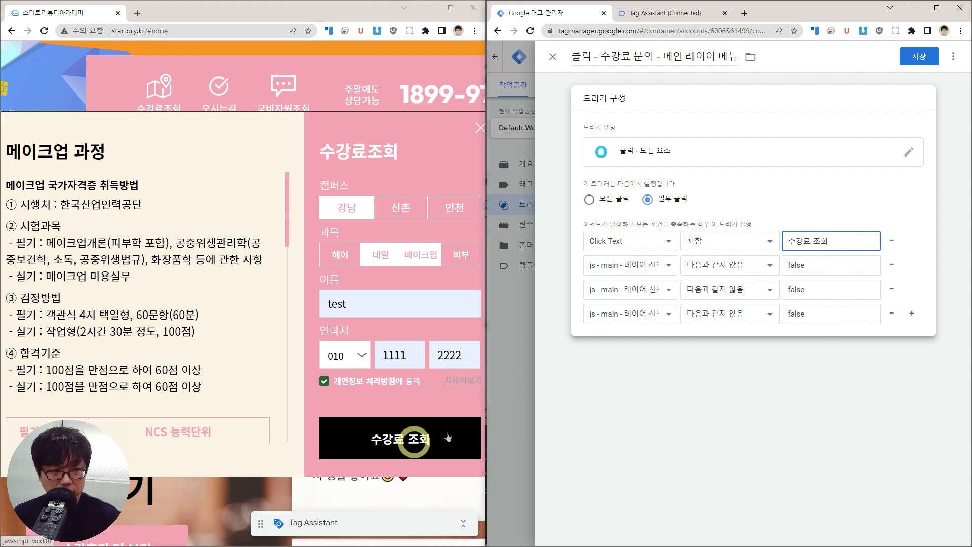
left_click(904, 64)
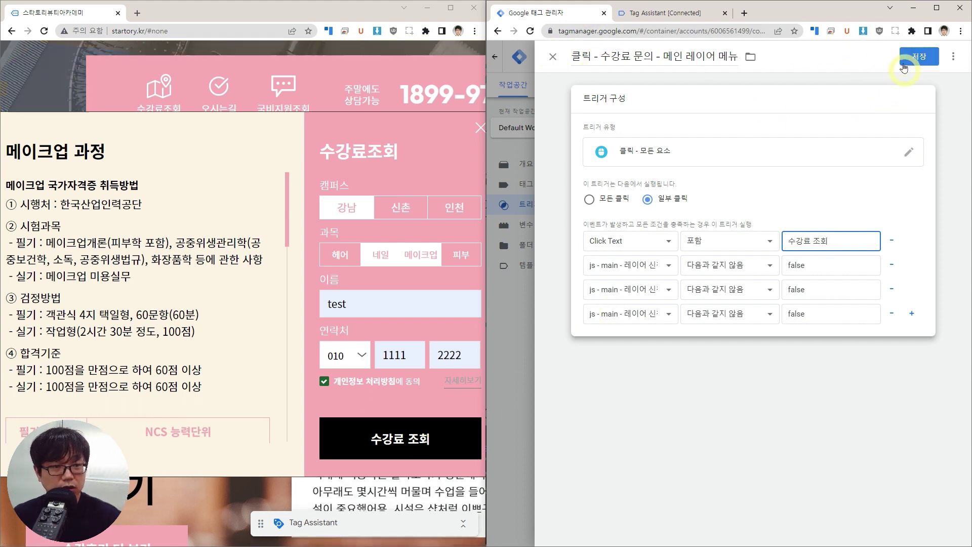
left_click(553, 57)
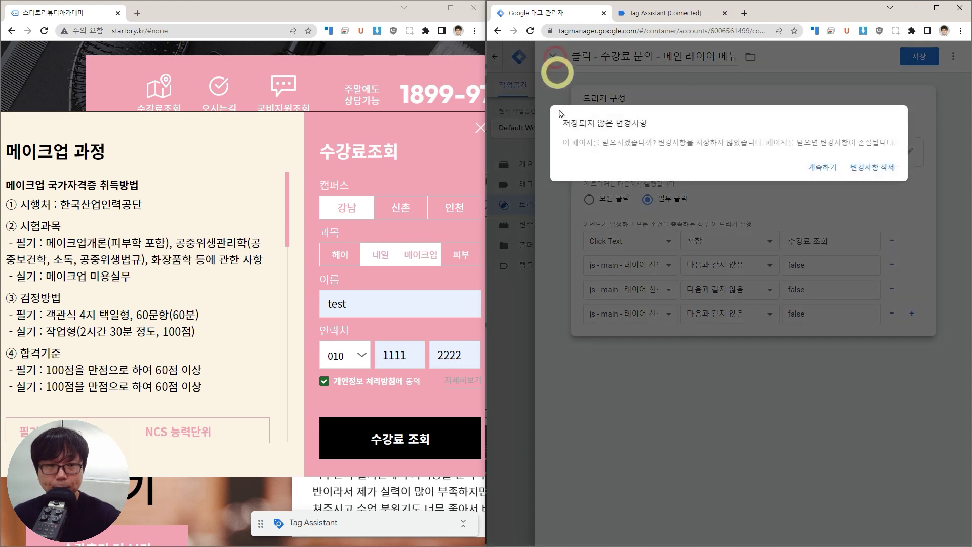
left_click(861, 167)
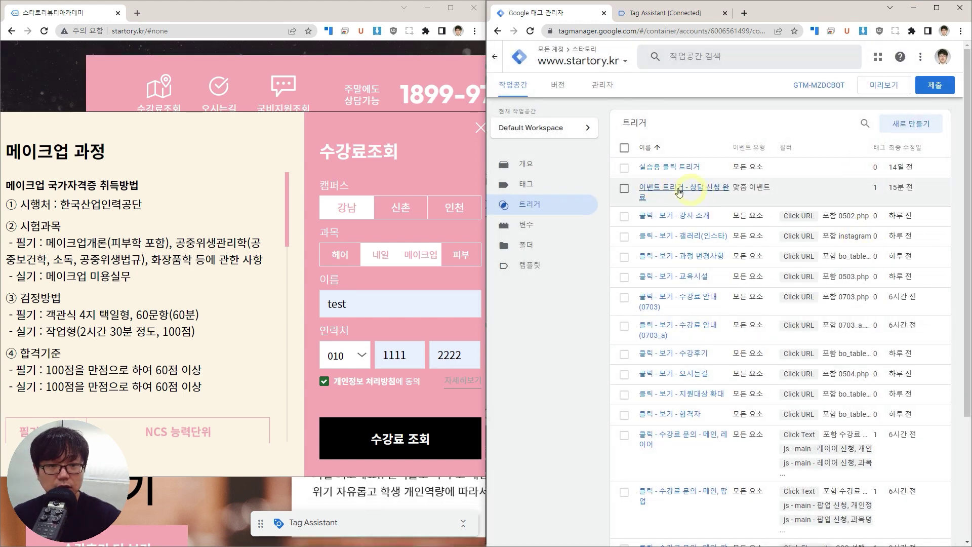
Step: Open the # dataLayer - 문의접수 시작, 레이어 tag in a maximized window and review the conditions of its firing trigger
scroll(735, 307, "down", 3)
scroll(658, 335, "up", 4)
left_click(522, 189)
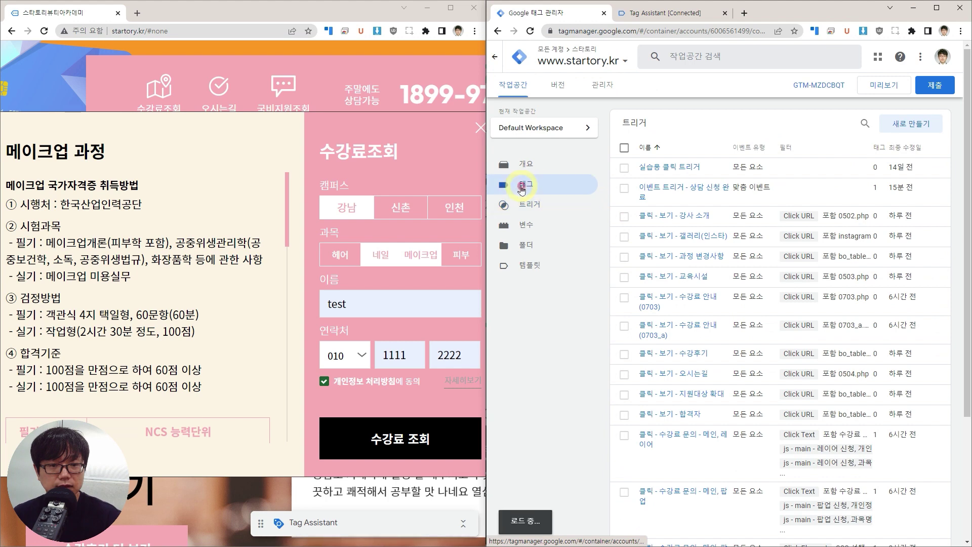
key("super+Up")
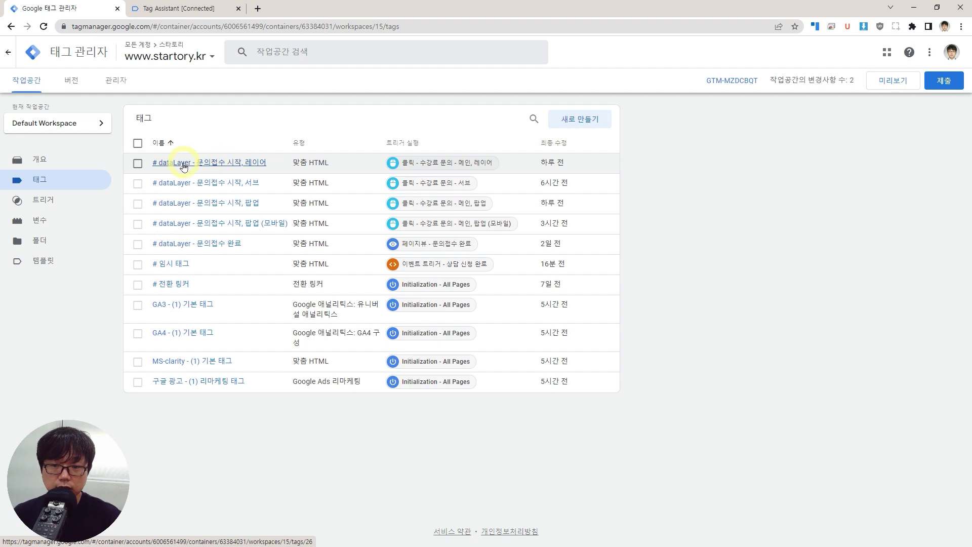
left_click(178, 165)
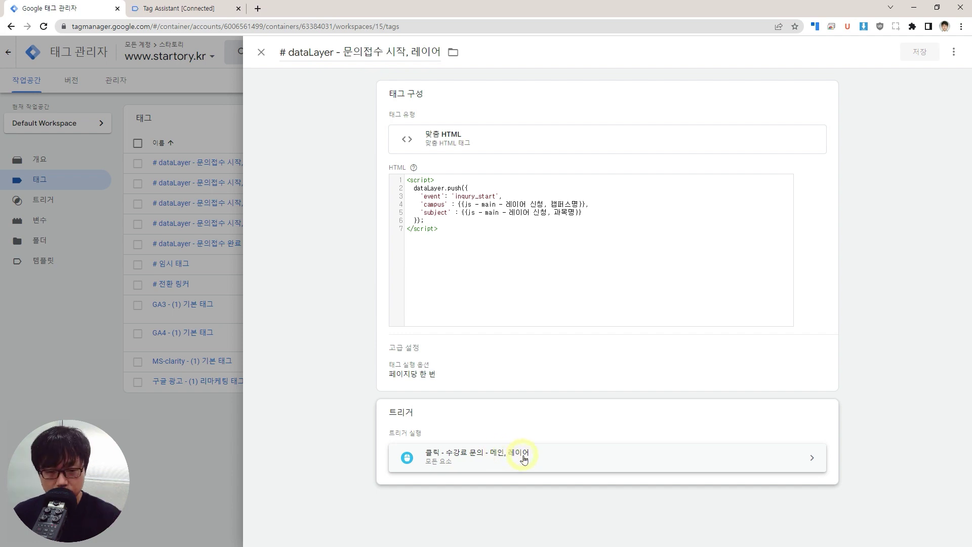
left_click(806, 461)
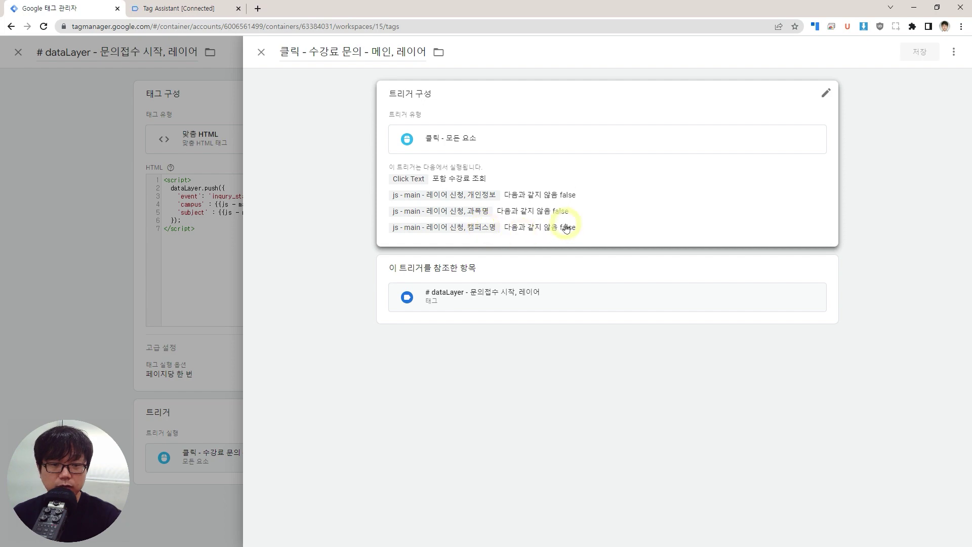
left_click(261, 52)
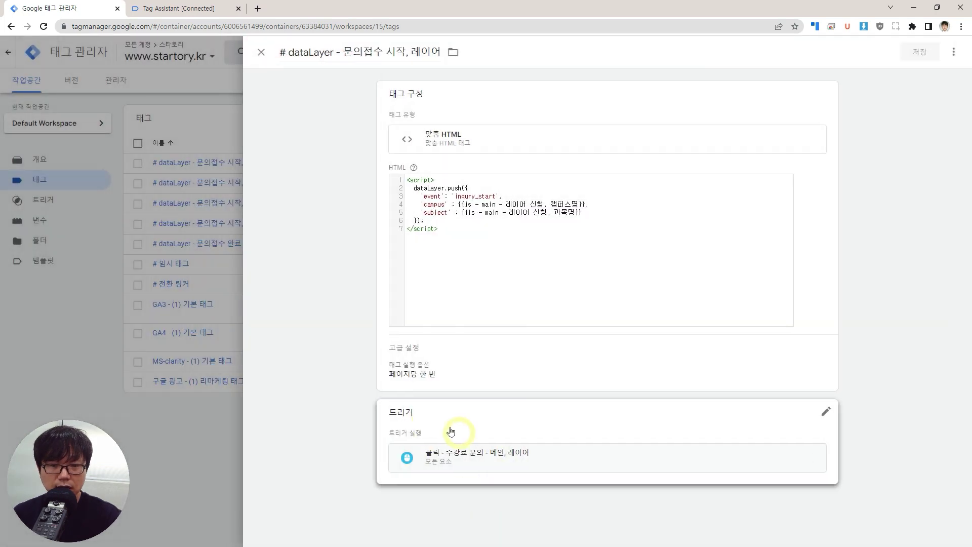
Step: Re-enter the campus value in the tag's dataLayer script by choosing the suggested variable js - main - 레이어 신청, 캠퍼스명
left_click(477, 235)
left_click(481, 208)
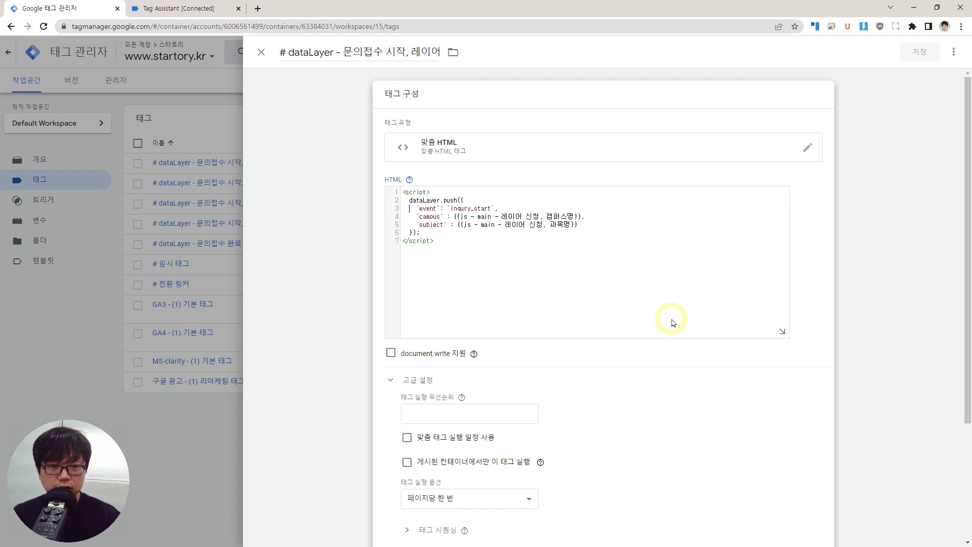
key("Down")
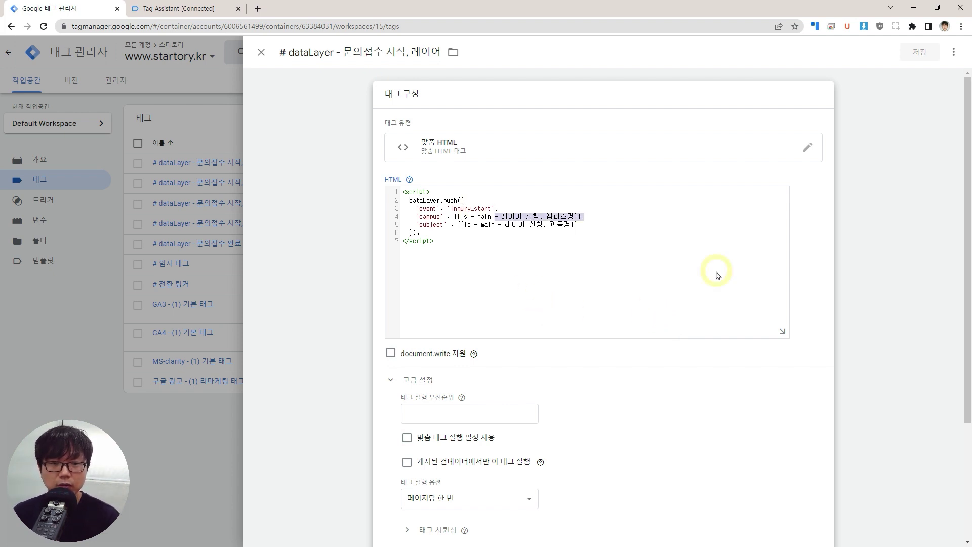
key("shift+Left")
key("shift+Left")
key("BackSpace")
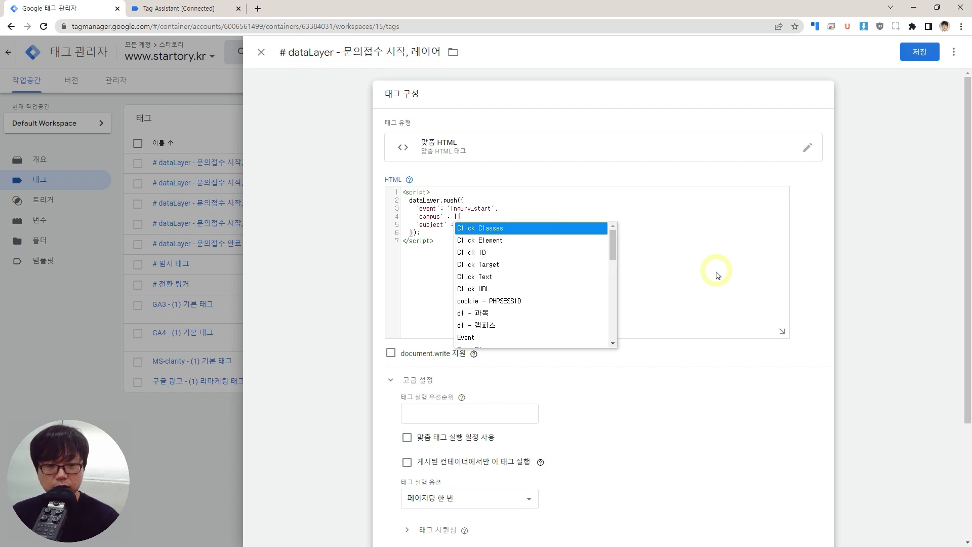
key("Down")
key("Down")
key("Down")
key("Down")
key("Down")
key("Down")
key("Down")
key("Down")
key("Down")
key("Down")
key("Down")
key("Down")
key("Down")
key("Down")
key("Down")
key("Down")
key("Down")
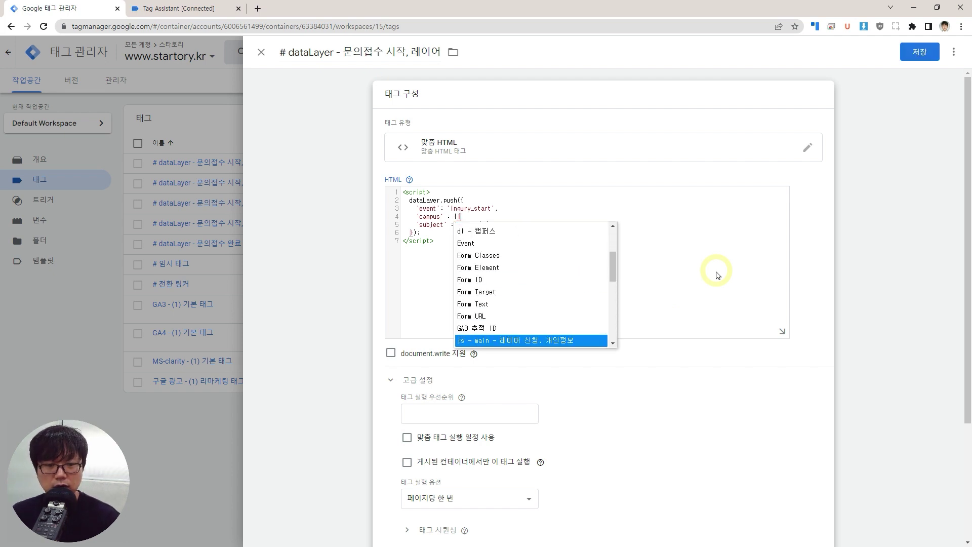
key("Down")
key("Down")
key("Down")
key("Down")
key("Down")
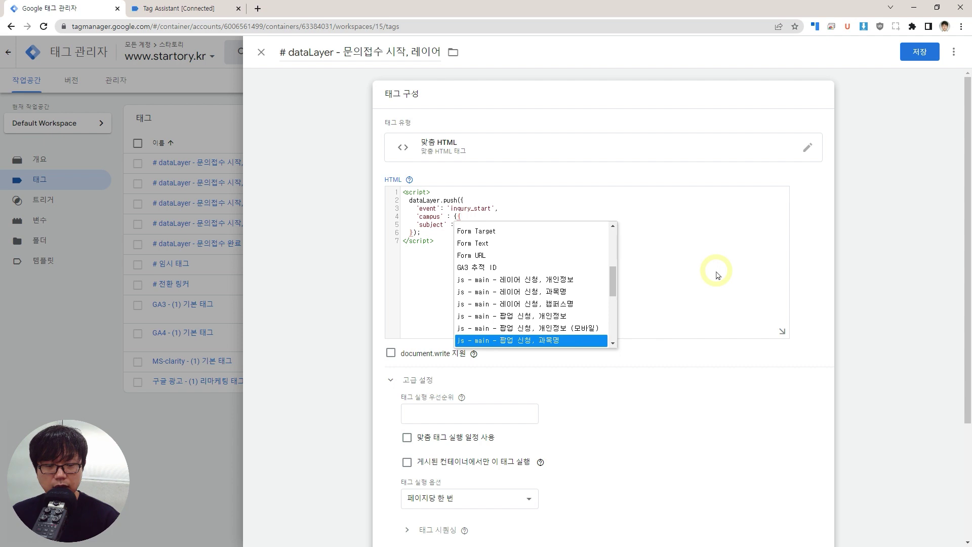
key("Up")
key("Up")
key("Up")
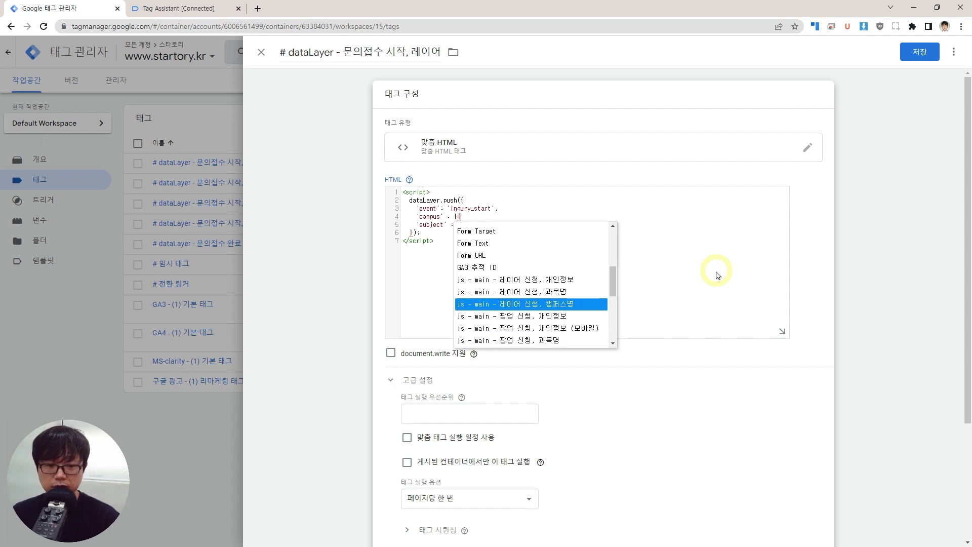
key("Return")
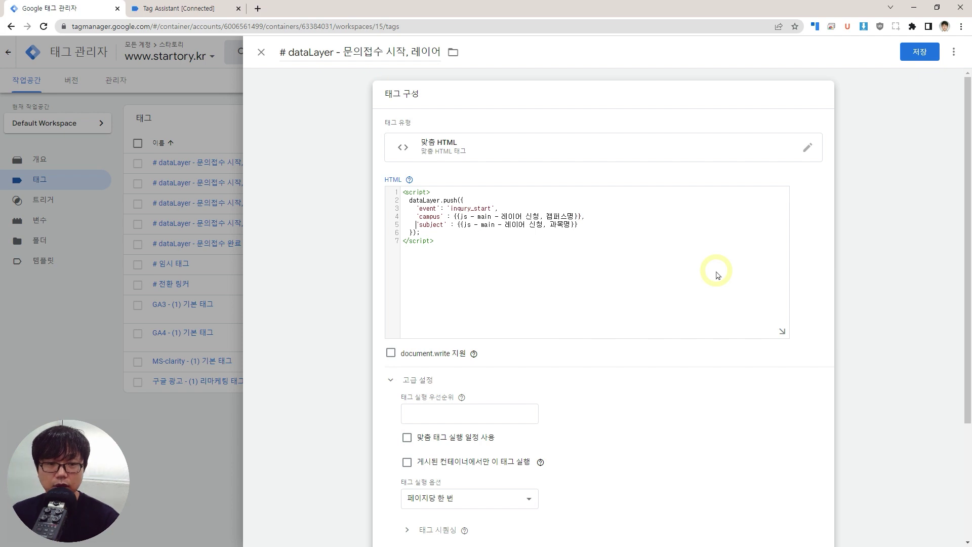
Step: Place the tag editor beside the inquiry form and examine the script's campus and subject variables against the form
key("shift+Home")
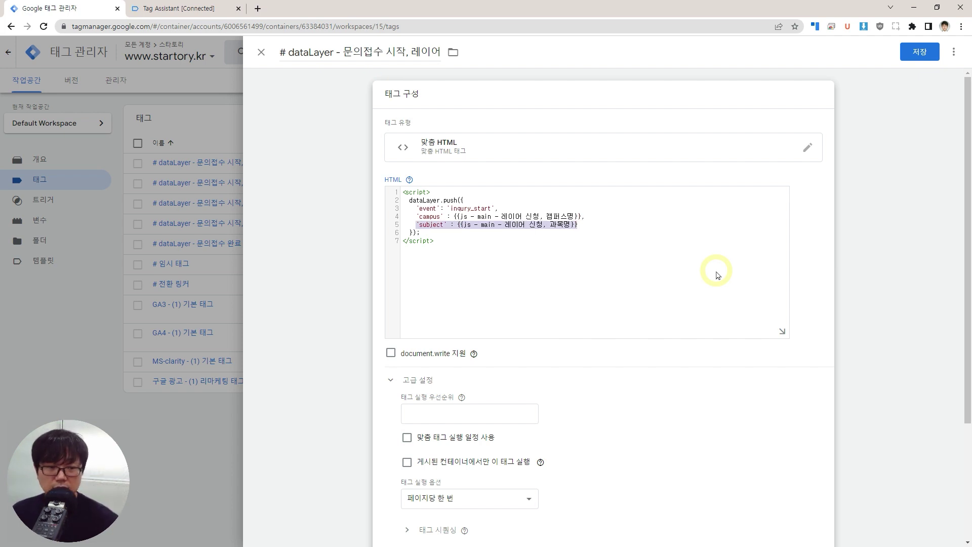
left_click(492, 241)
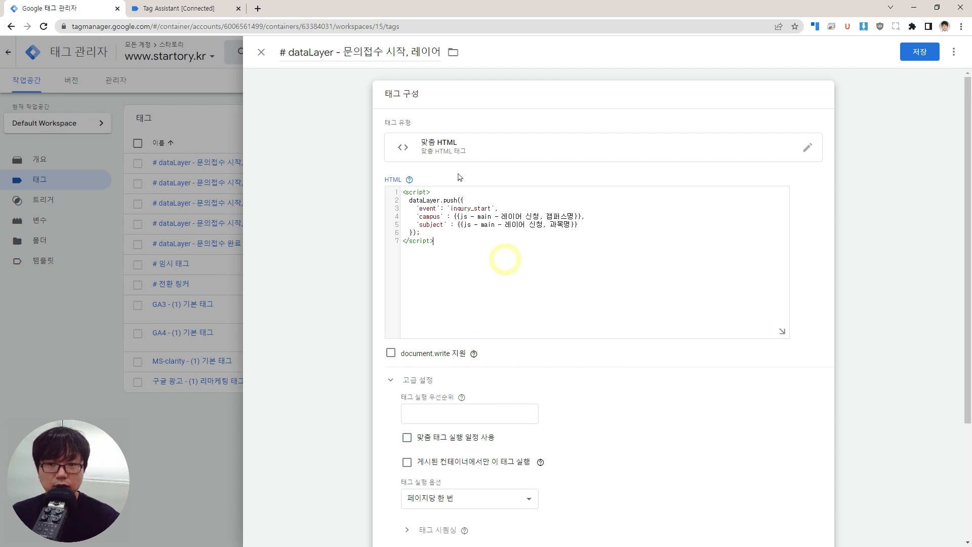
double_click(369, 6)
key("super+Right")
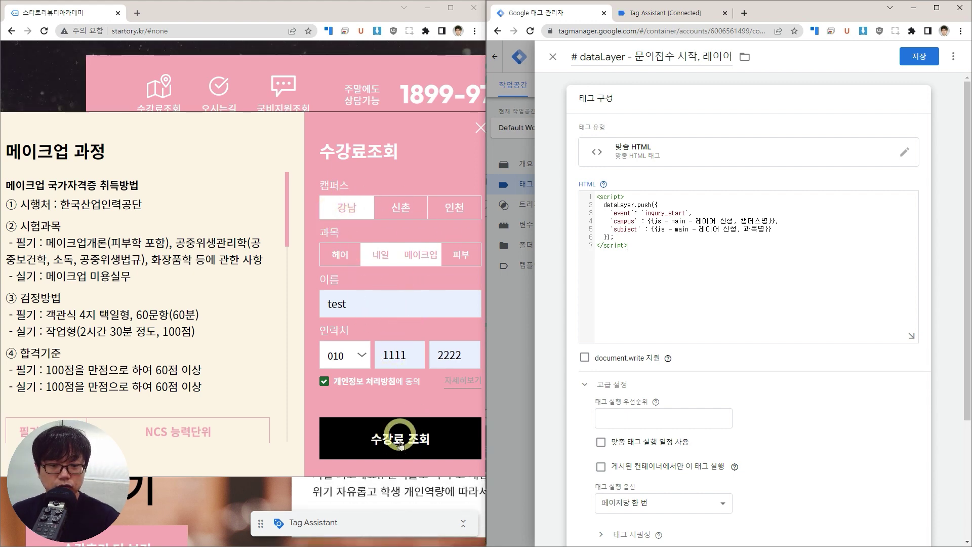
left_click(716, 231)
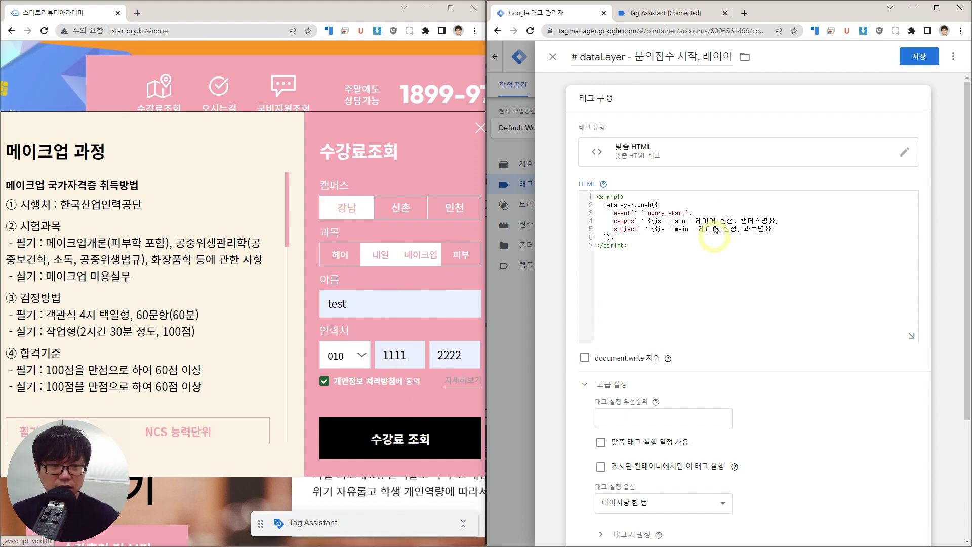
left_click(690, 221)
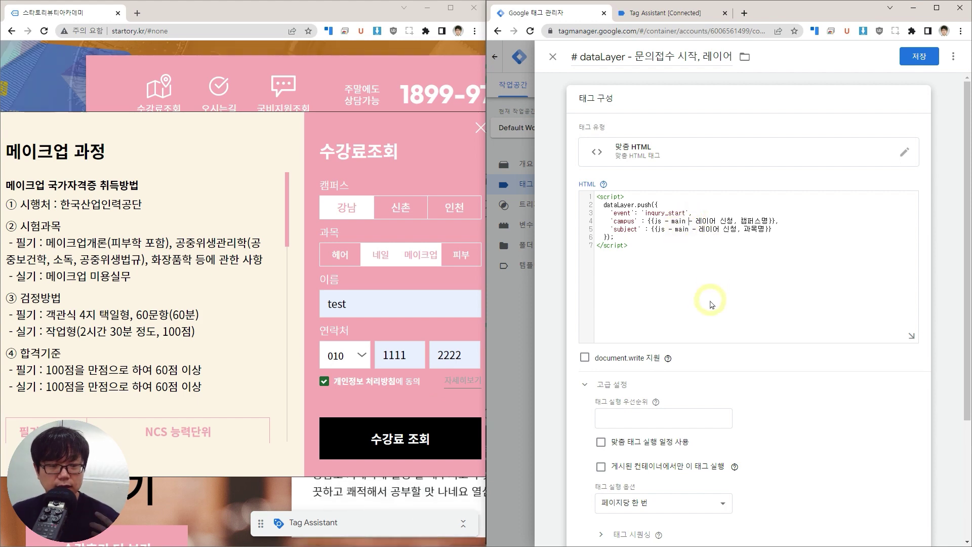